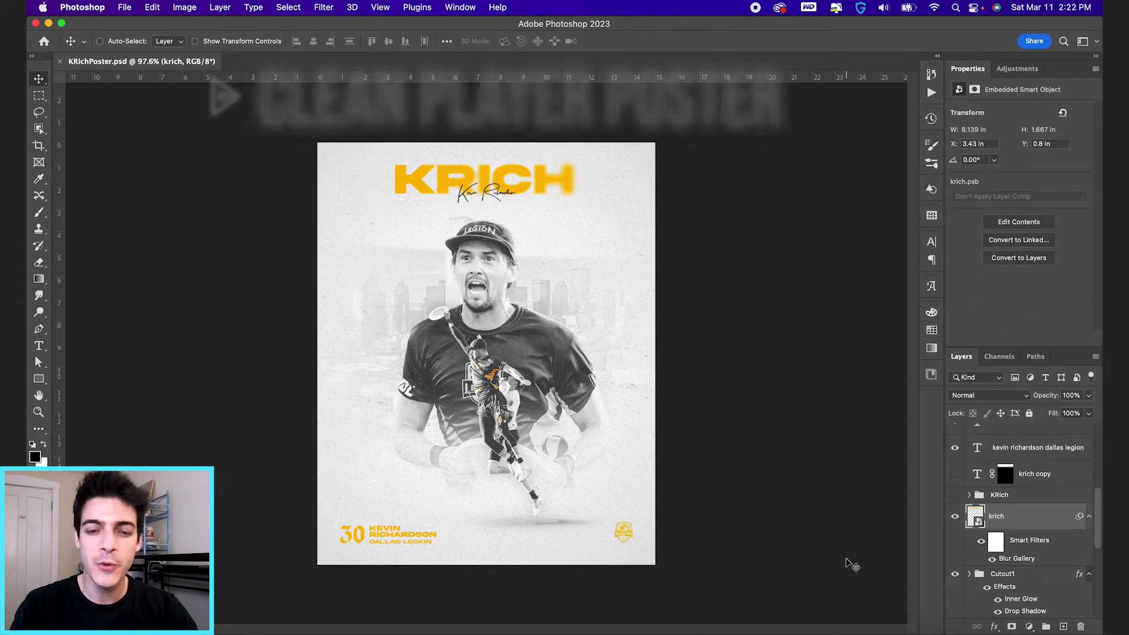
Step: Start a new 1080-pixel-wide document and select its Height value for replacement
{"action": "key", "text": "super+n"}
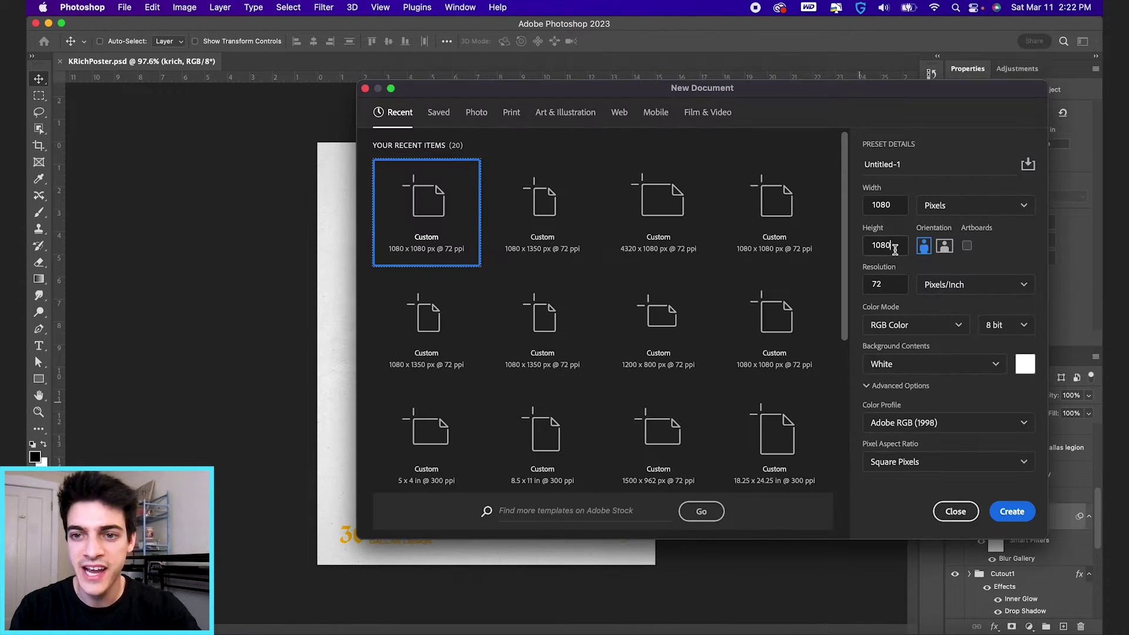
{"action": "double_click", "coordinate": [895, 249]}
Step: Create the 1080×1350 portrait canvas and add a Gradient Overlay style to its layer
{"action": "type", "text": "1350"}
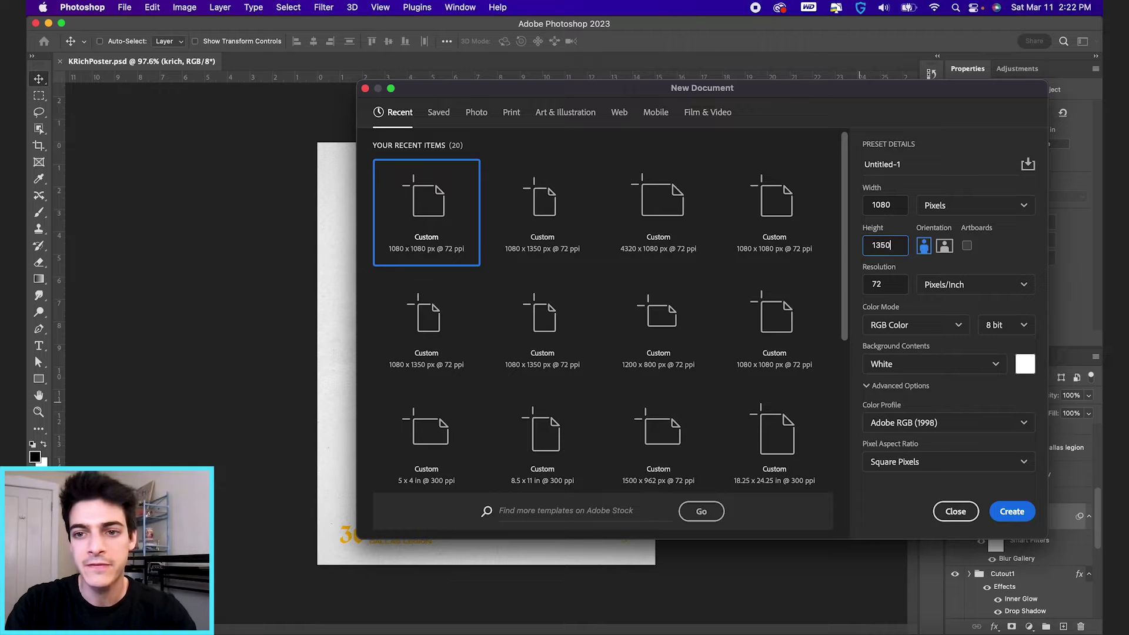
{"action": "key", "text": "Return"}
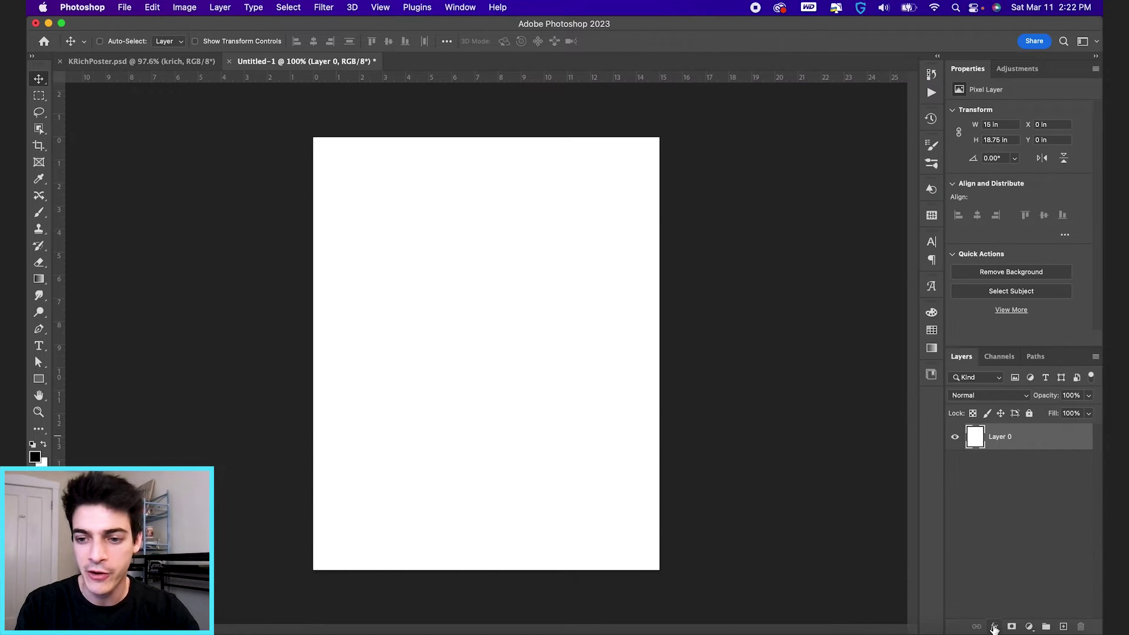
{"action": "left_click", "coordinate": [994, 628]}
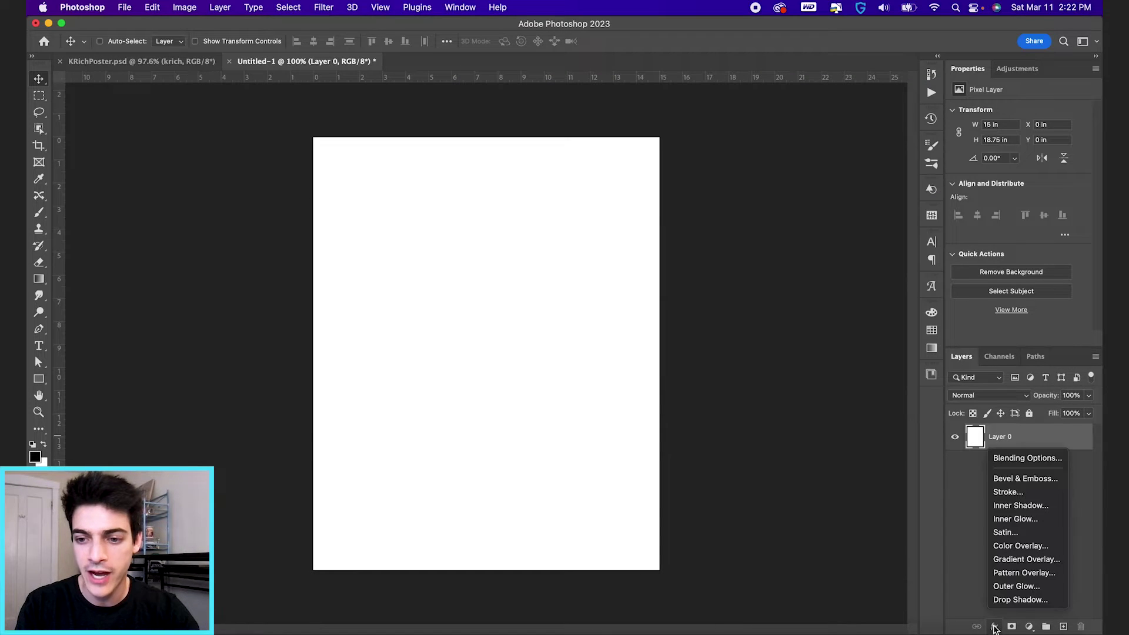
{"action": "left_click", "coordinate": [1007, 561]}
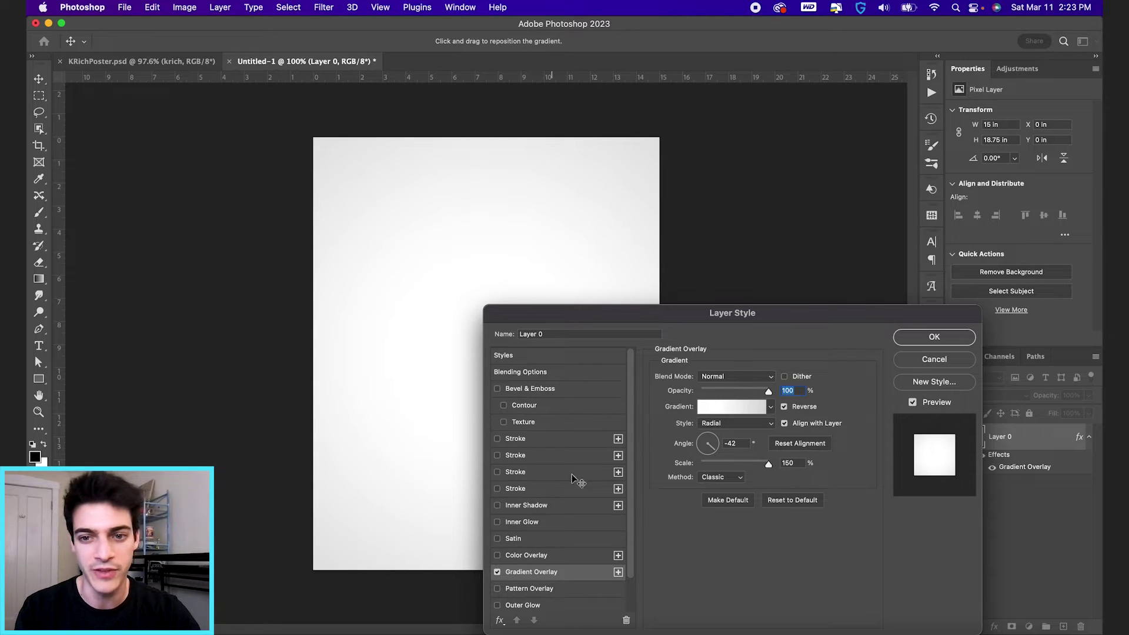
Step: Make the overlay a radial gradient with a light-grey left stop and apply it
{"action": "left_click", "coordinate": [731, 406]}
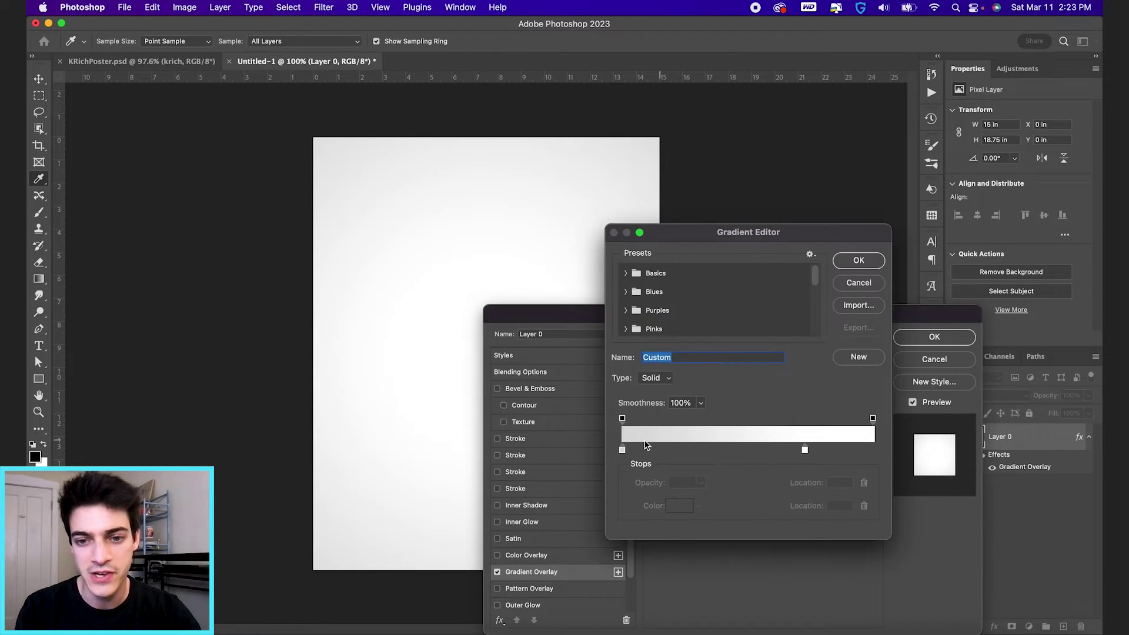
{"action": "left_click", "coordinate": [622, 450]}
{"action": "double_click", "coordinate": [622, 450]}
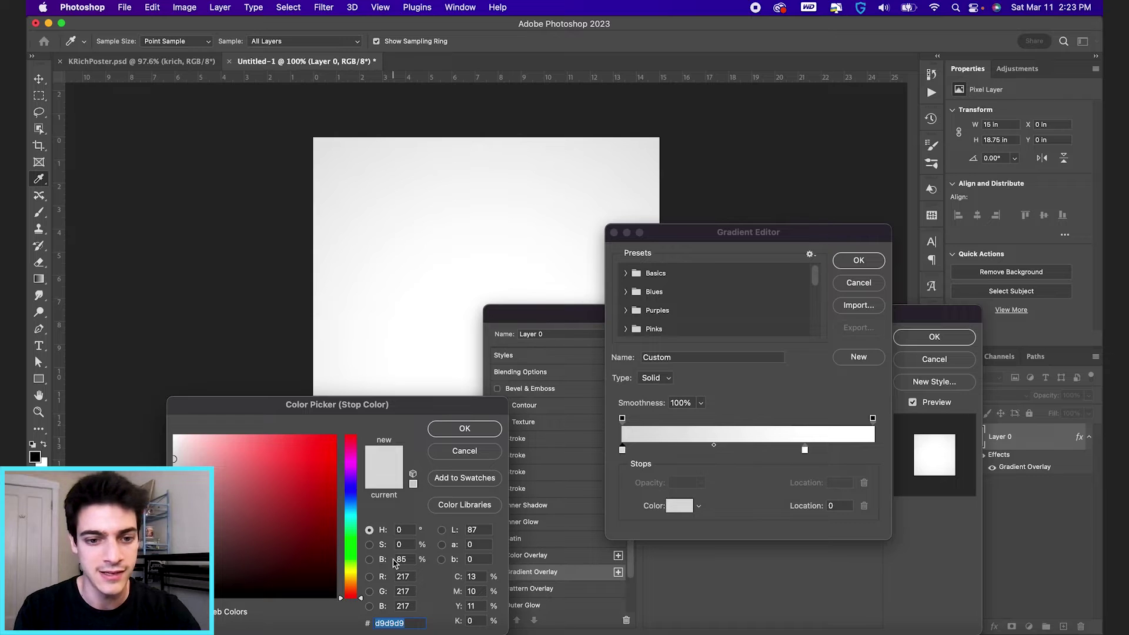
{"action": "left_click", "coordinate": [465, 451]}
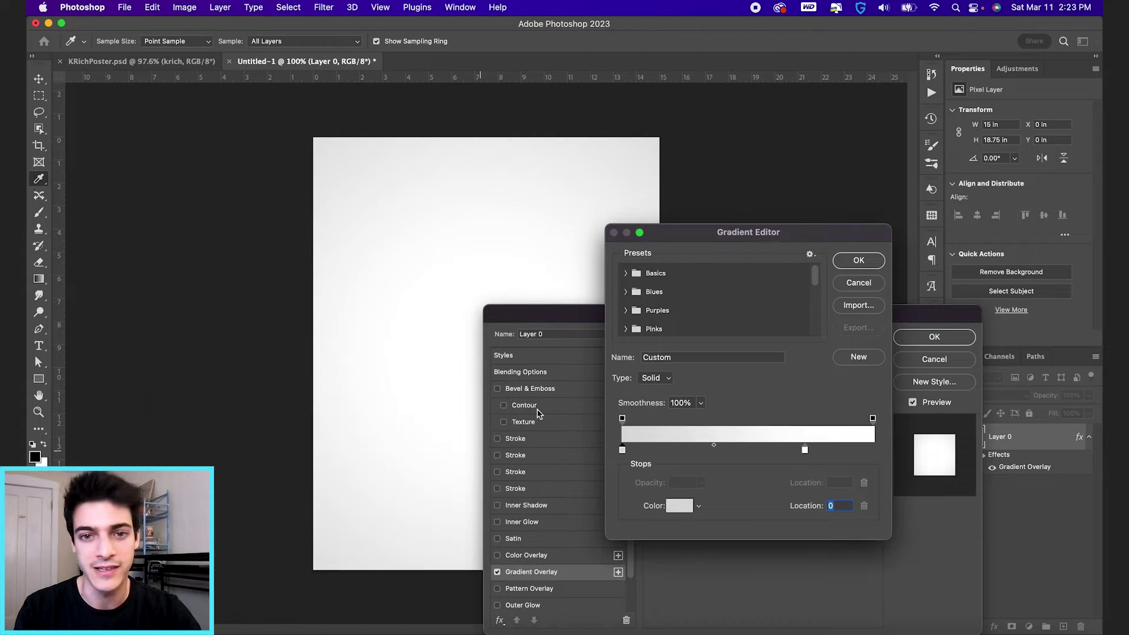
{"action": "left_click", "coordinate": [858, 261]}
{"action": "left_click", "coordinate": [933, 337]}
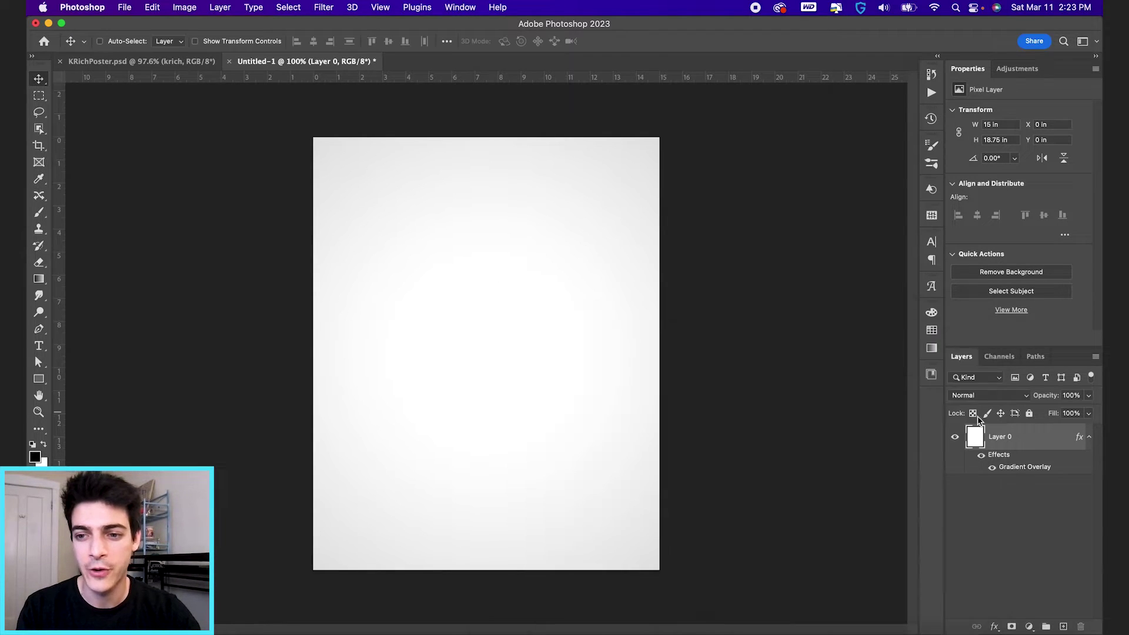
Step: Place Dallas.jpeg on the canvas, scale it across the full width, then hide it
{"action": "key", "text": "super+Tab"}
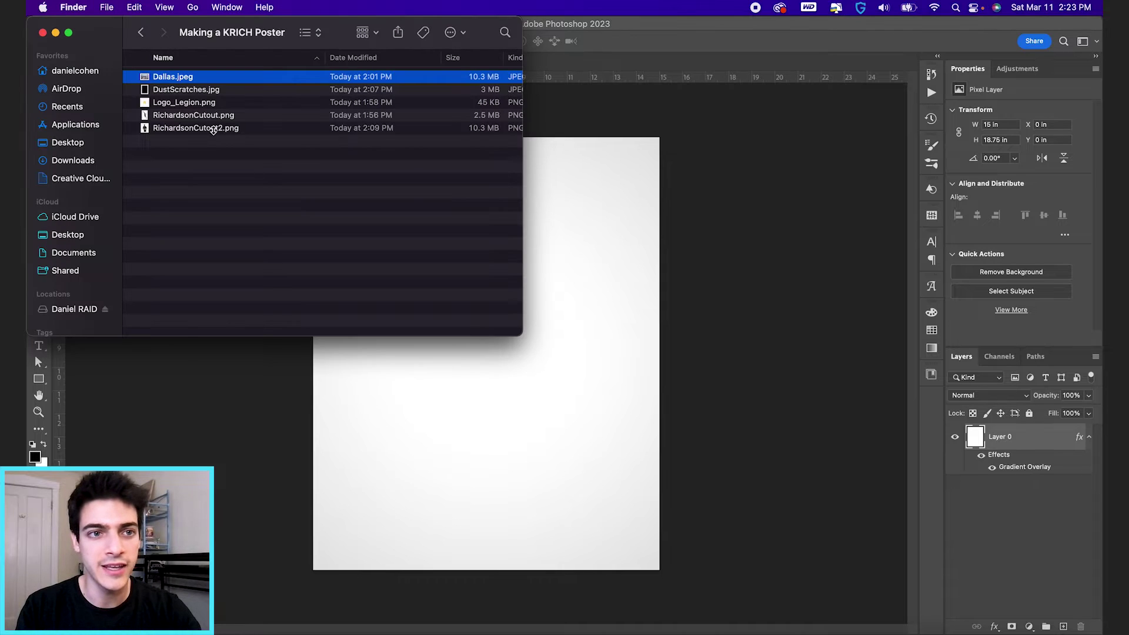
{"action": "left_click_drag", "start_coordinate": [173, 77], "coordinate": [453, 423]}
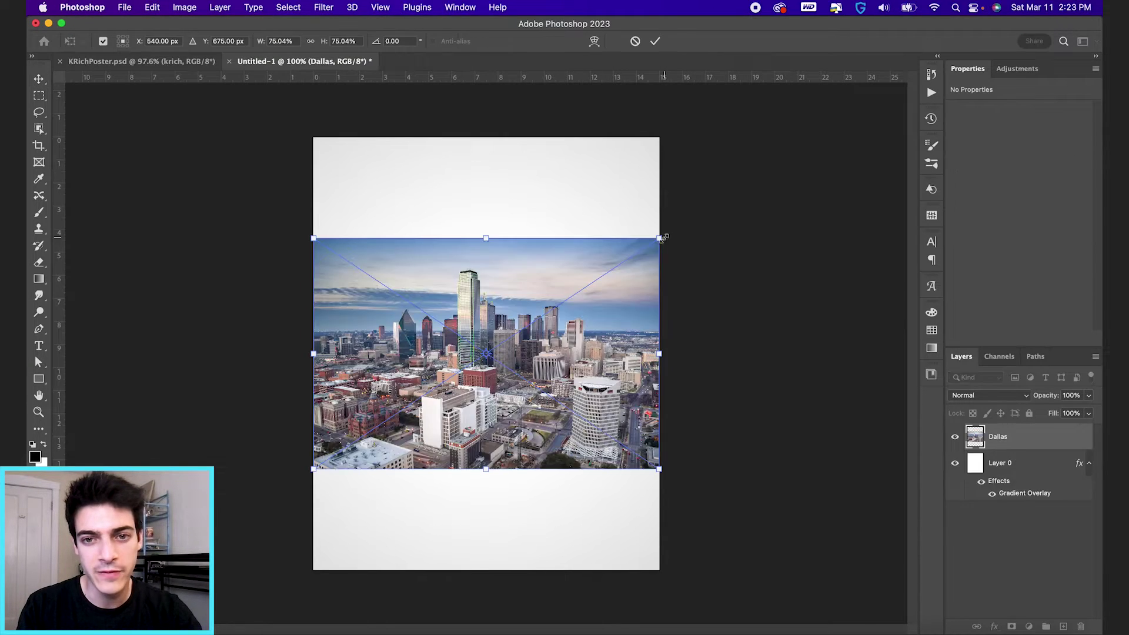
{"action": "left_click_drag", "start_coordinate": [659, 239], "coordinate": [708, 222]}
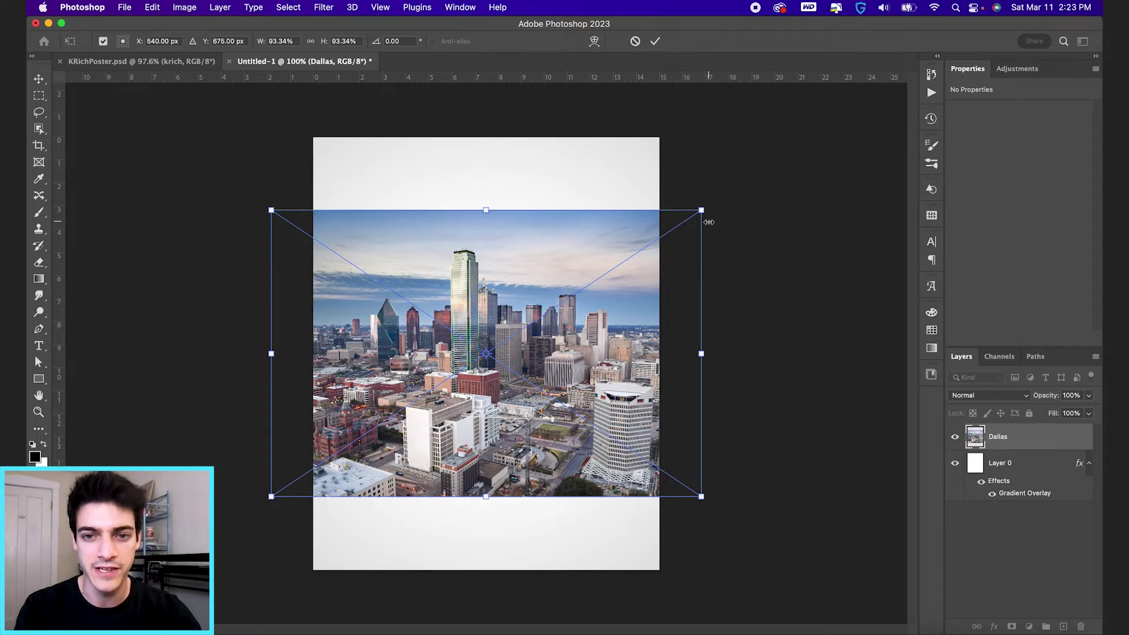
{"action": "key", "text": "Return"}
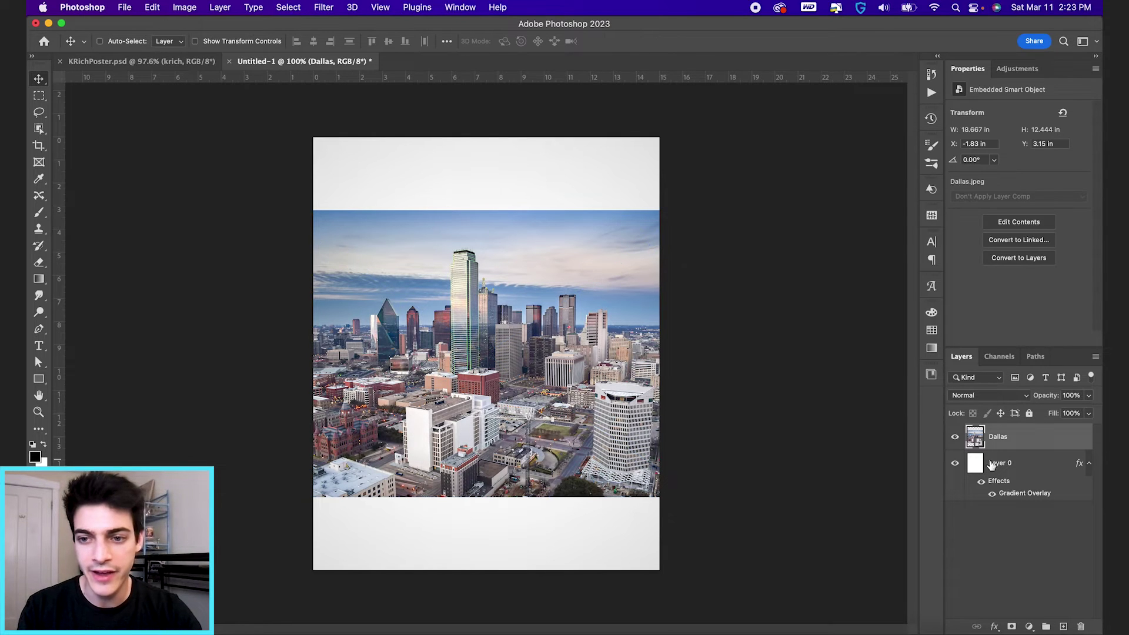
{"action": "left_click", "coordinate": [955, 437]}
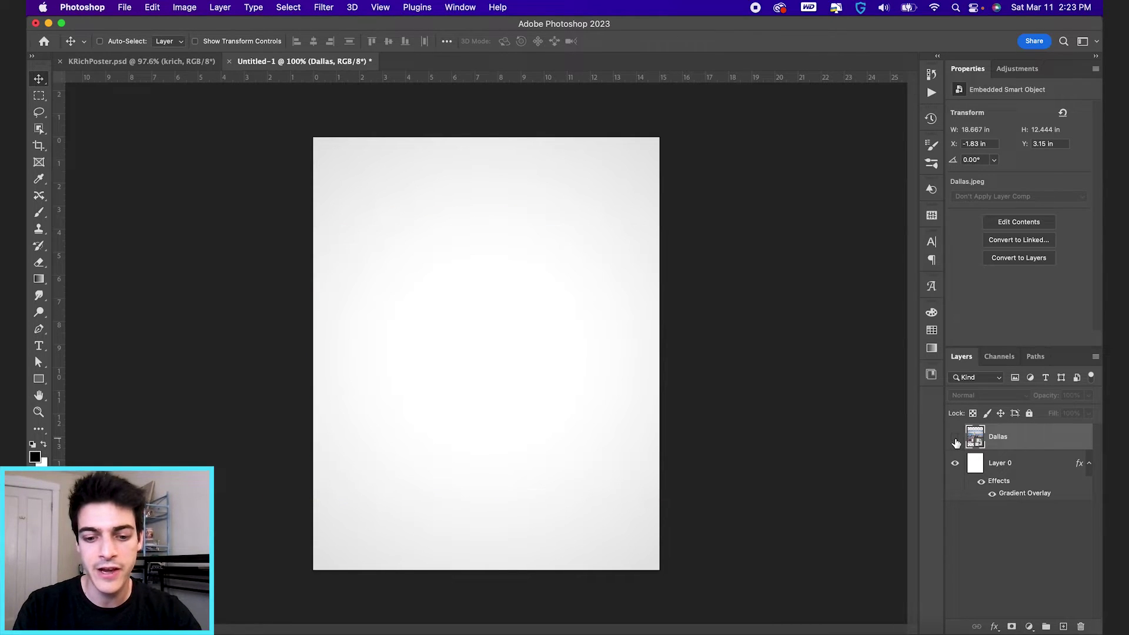
Step: On a new layer, paint one soft black 1100-pixel brush dab at the canvas centre
{"action": "key", "text": "super+shift+alt+n"}
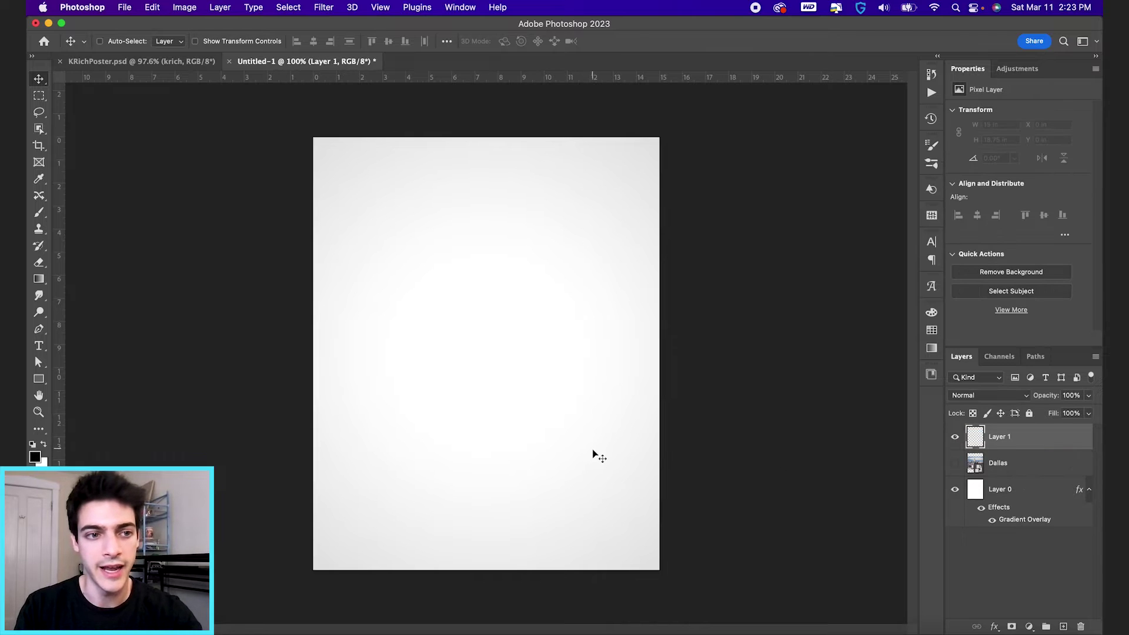
{"action": "key", "text": "b"}
{"action": "key", "text": "bracketright"}
{"action": "key", "text": "bracketright"}
{"action": "key", "text": "bracketright"}
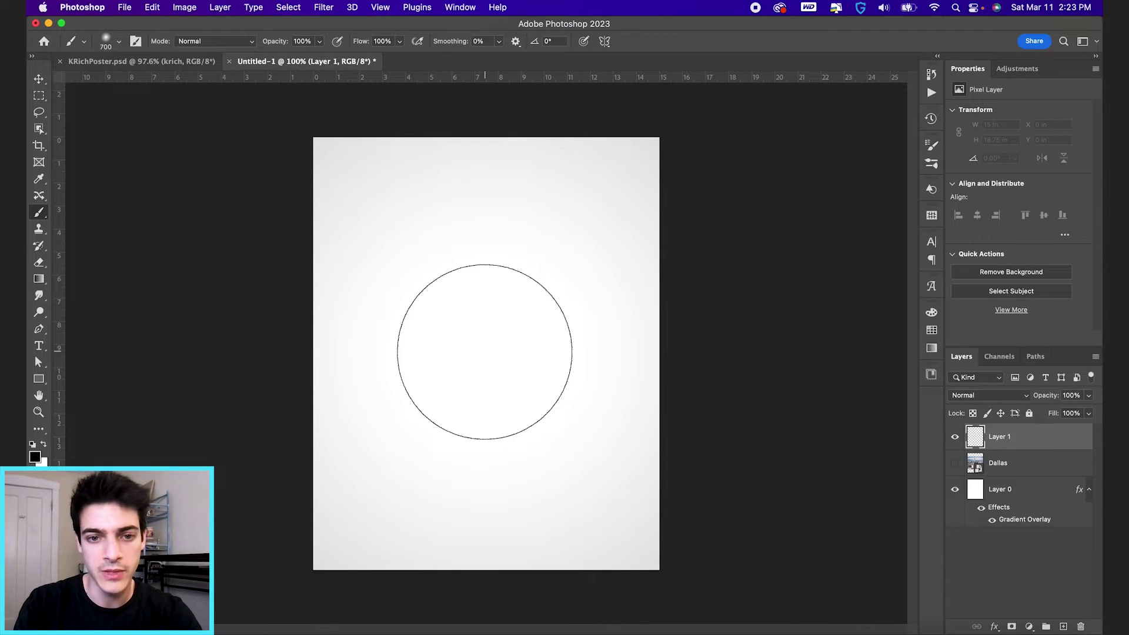
{"action": "key", "text": "bracketright"}
{"action": "key", "text": "bracketright"}
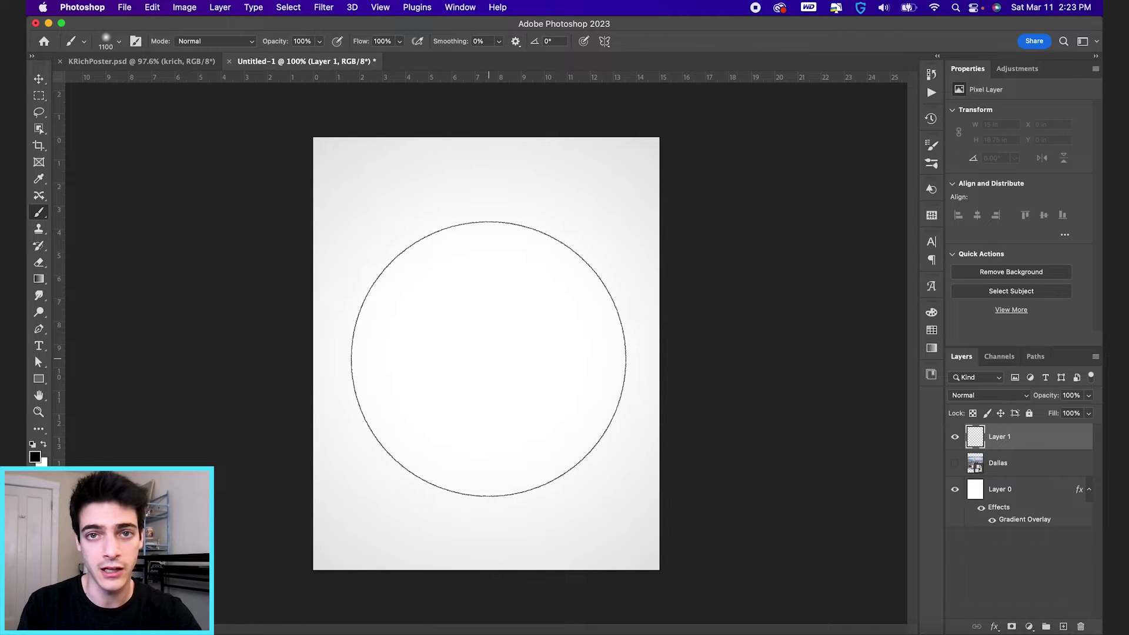
{"action": "left_click", "coordinate": [118, 42]}
{"action": "left_click", "coordinate": [118, 42]}
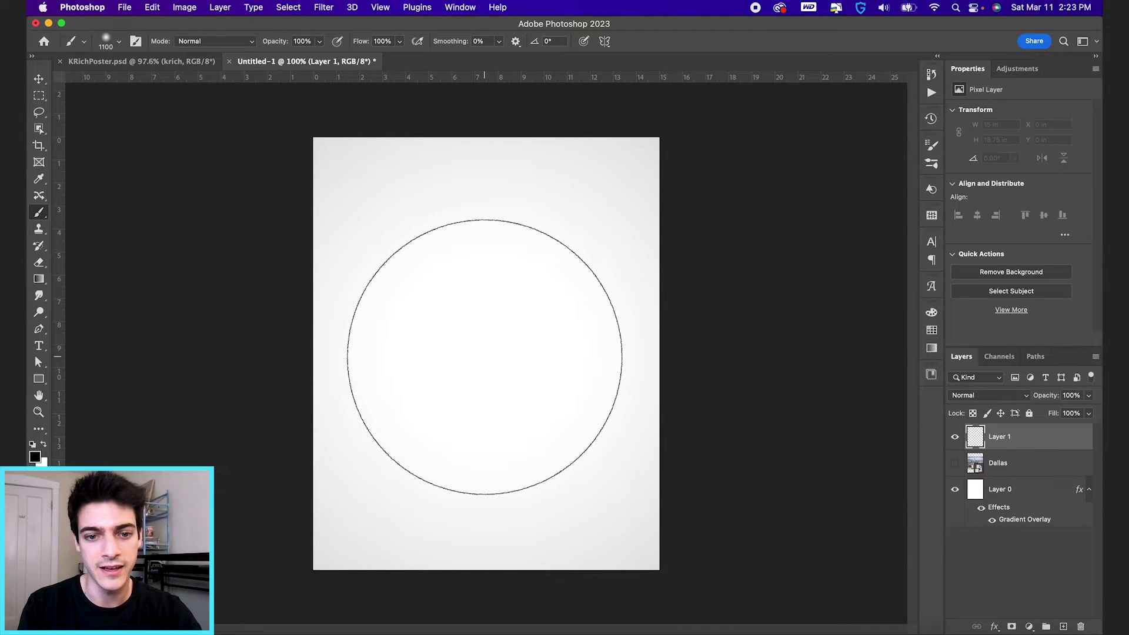
{"action": "left_click", "coordinate": [485, 357]}
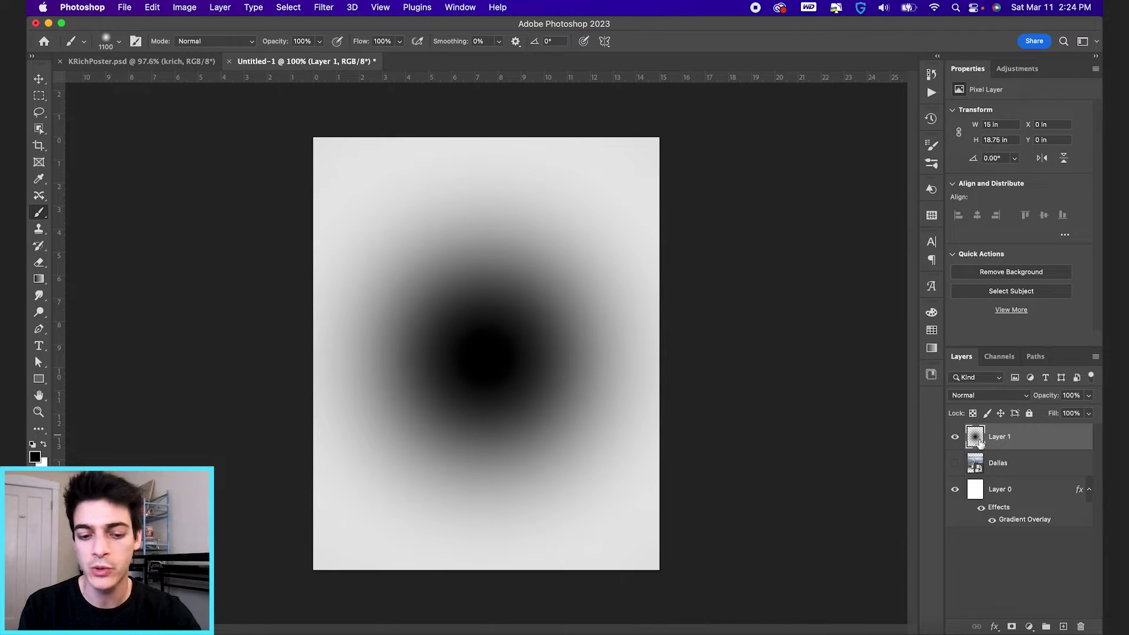
Step: Load the dab as a selection, hide Layer 1, and show and select the Dallas layer
{"action": "left_click", "coordinate": [975, 440], "text": "super"}
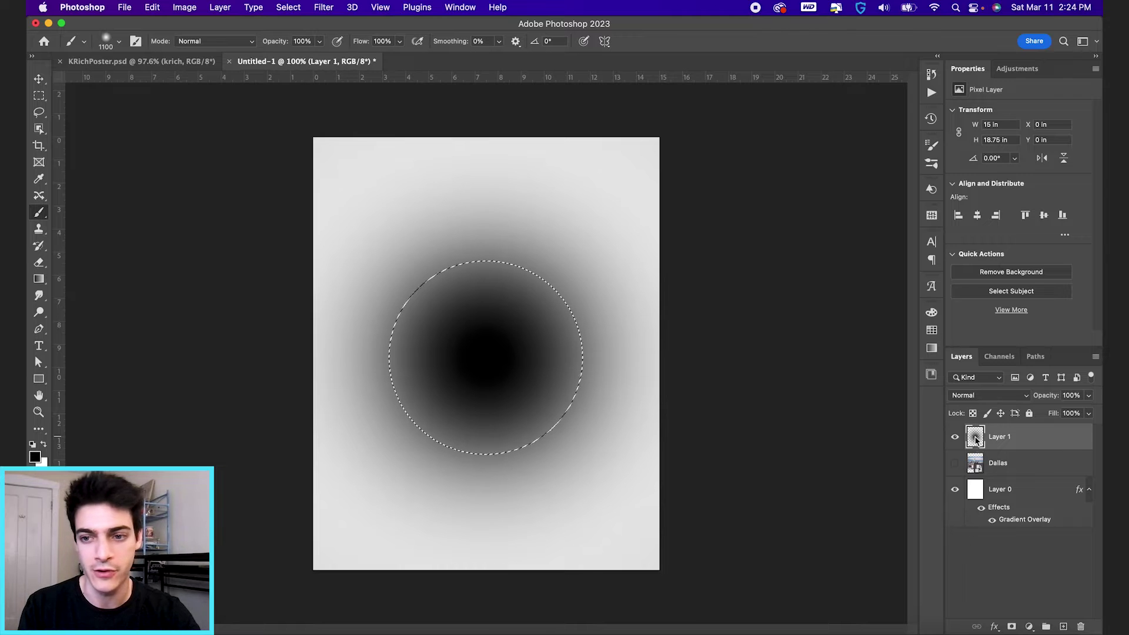
{"action": "left_click", "coordinate": [955, 438]}
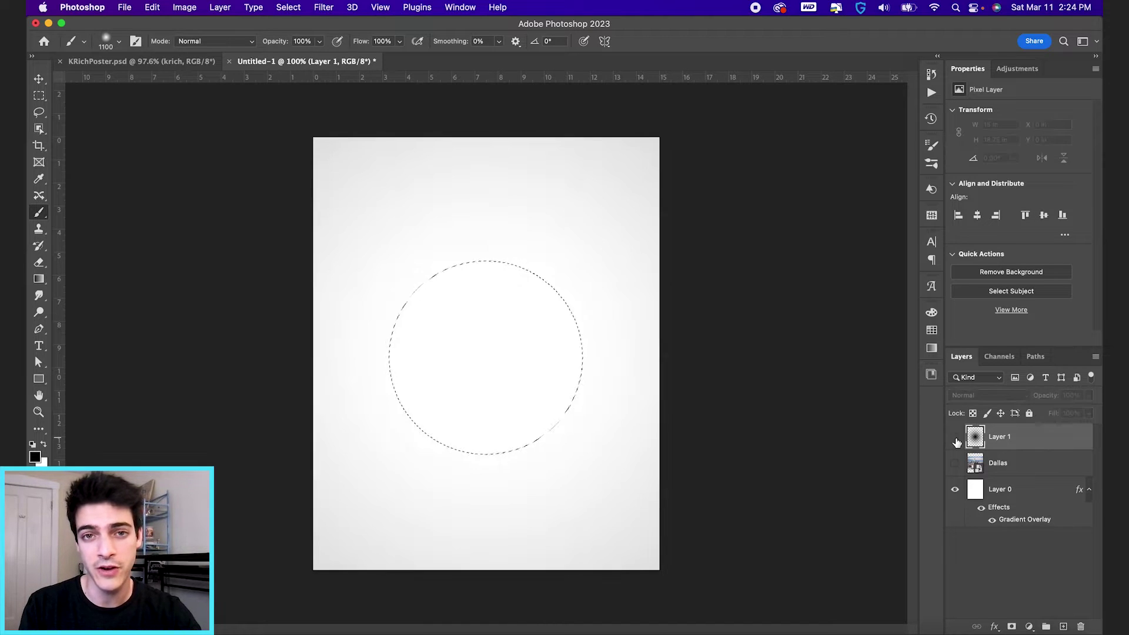
{"action": "left_click", "coordinate": [954, 465]}
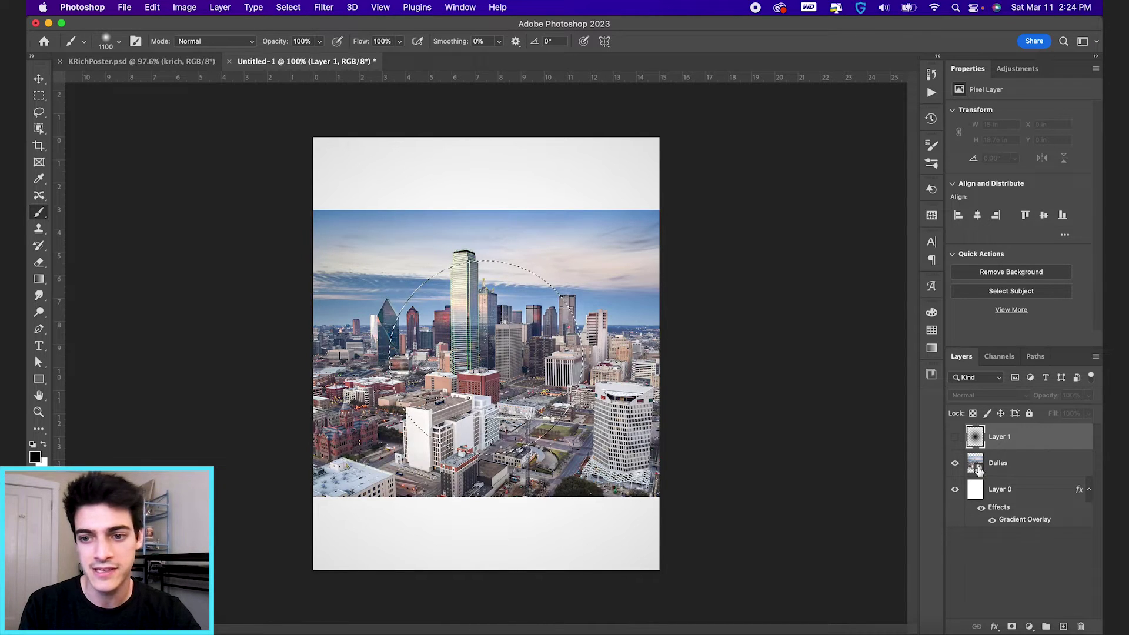
{"action": "left_click", "coordinate": [1005, 464]}
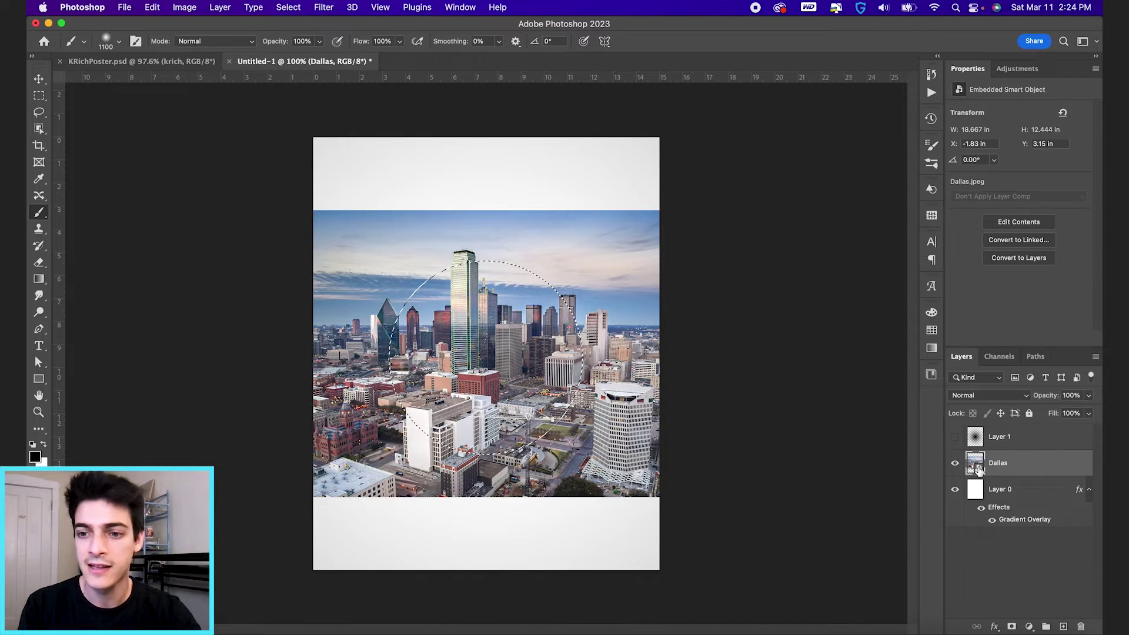
Step: Mask the Dallas photo with the circular selection, set Luminosity blending and 35% opacity
{"action": "left_click", "coordinate": [1012, 627]}
{"action": "left_click", "coordinate": [975, 463]}
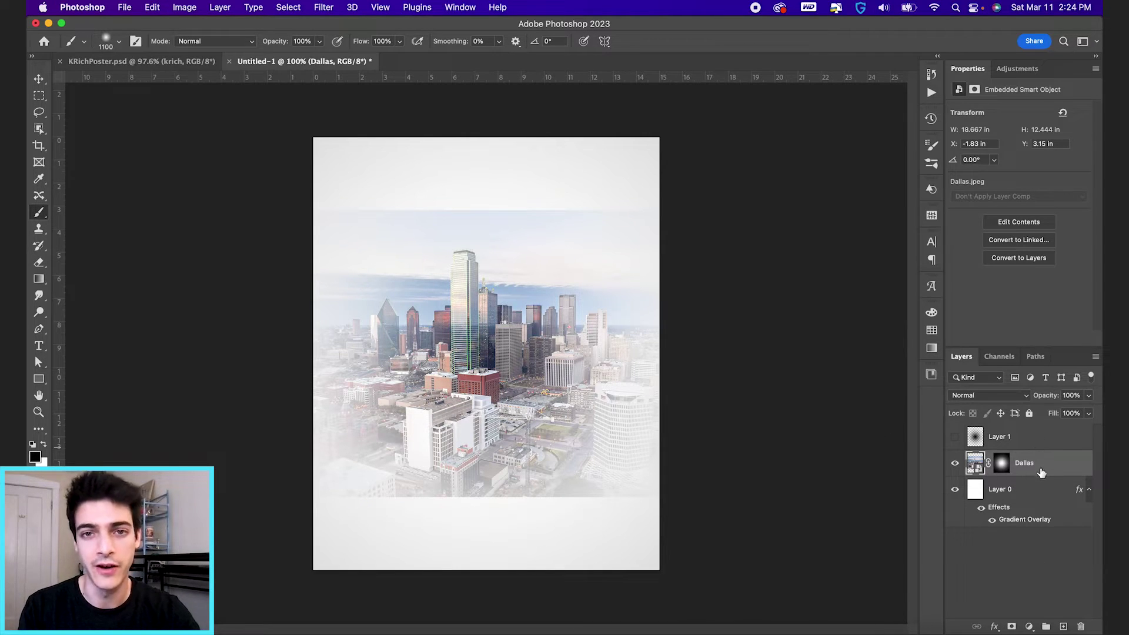
{"action": "left_click", "coordinate": [988, 398]}
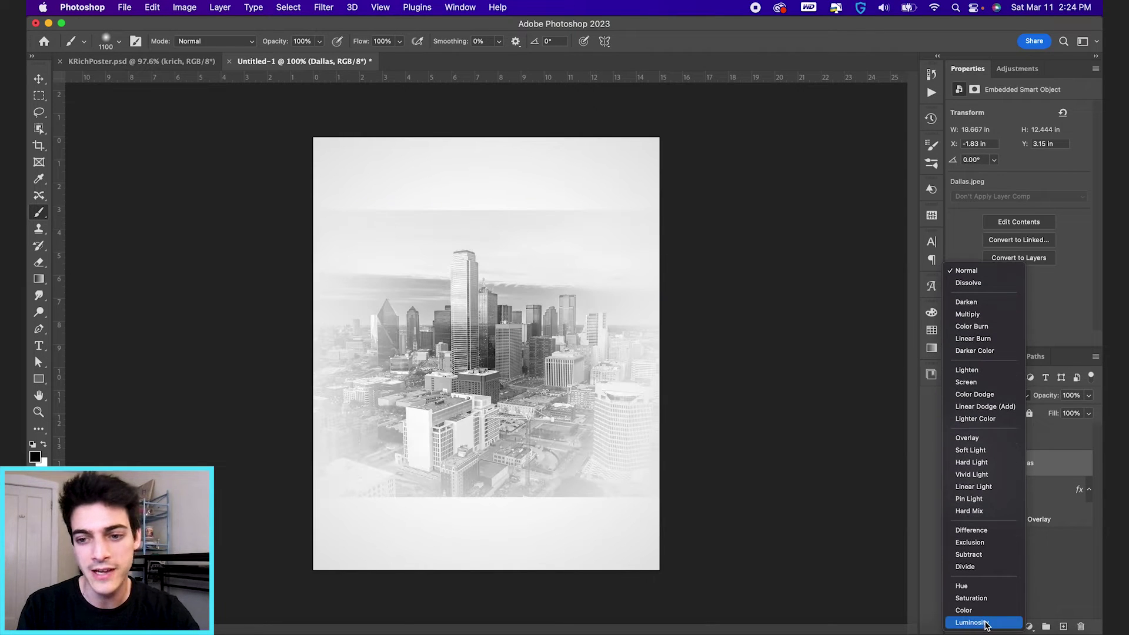
{"action": "left_click", "coordinate": [987, 624]}
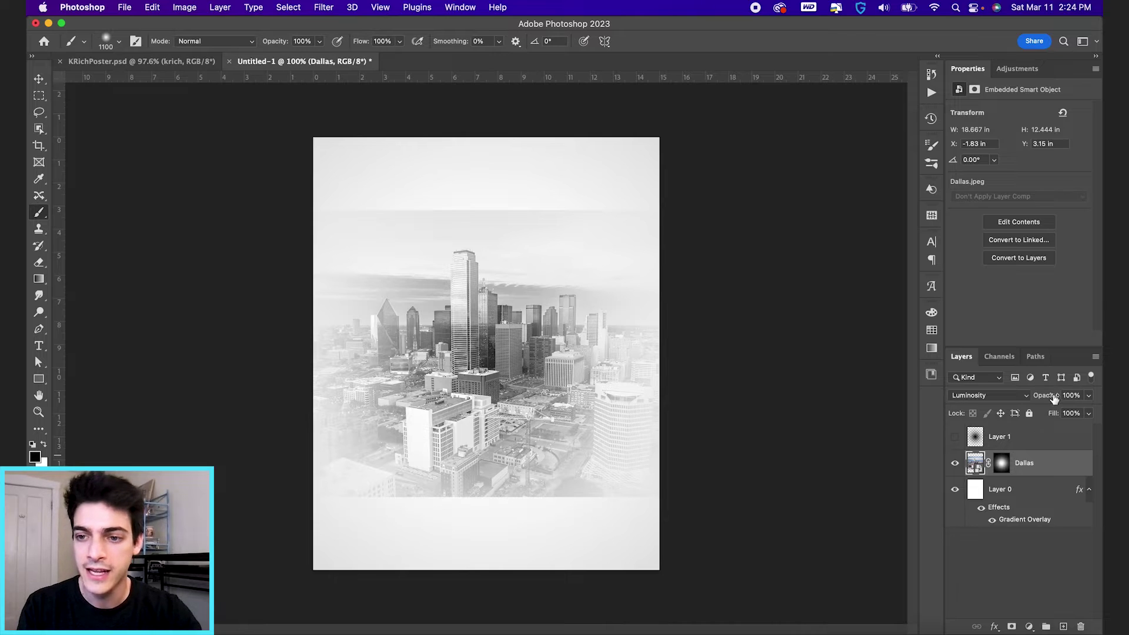
{"action": "left_click_drag", "start_coordinate": [1052, 399], "coordinate": [1006, 400]}
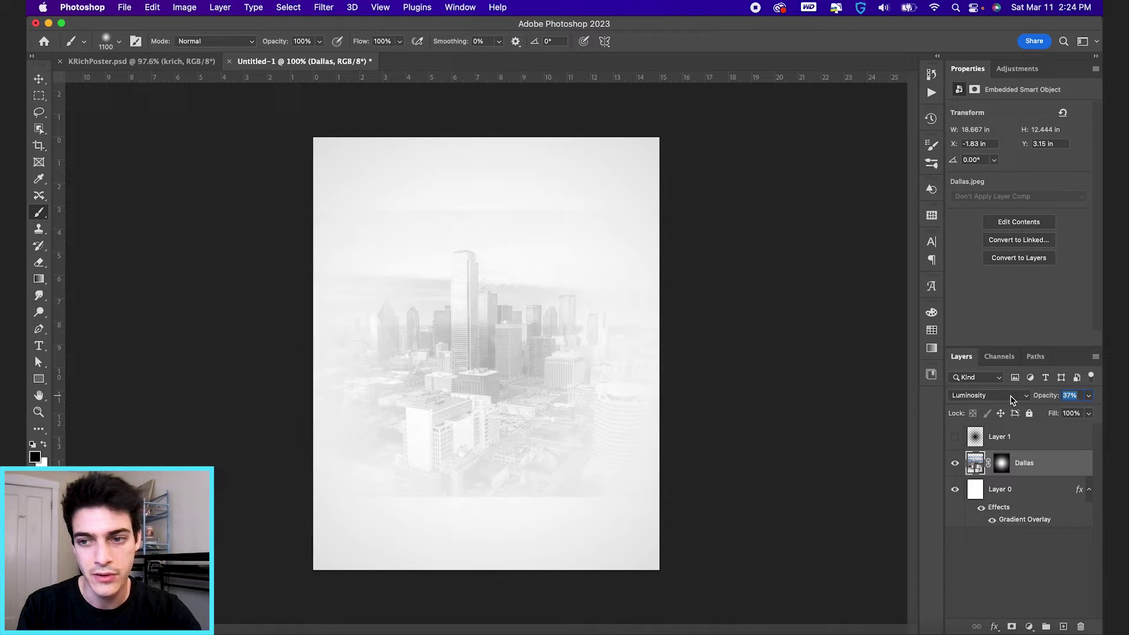
{"action": "key", "text": "Return"}
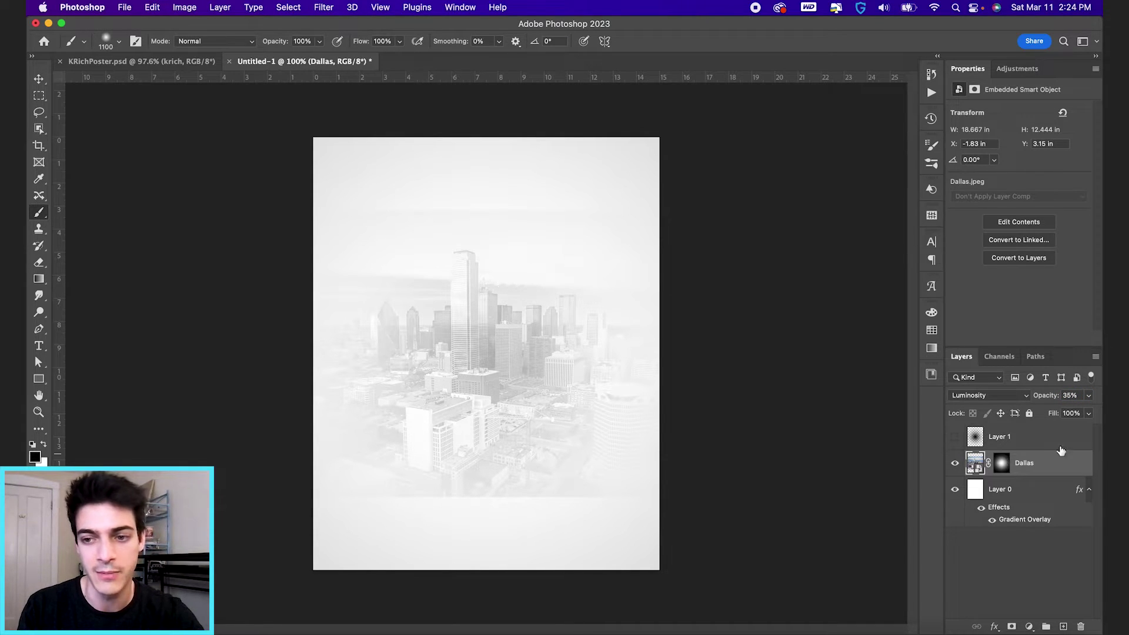
Step: Target the Dallas layer mask and shrink the brush to 700 px to soften the skyline's lower edge
{"action": "left_click", "coordinate": [1002, 463]}
{"action": "key", "text": "bracketleft"}
{"action": "key", "text": "bracketleft"}
{"action": "key", "text": "bracketleft"}
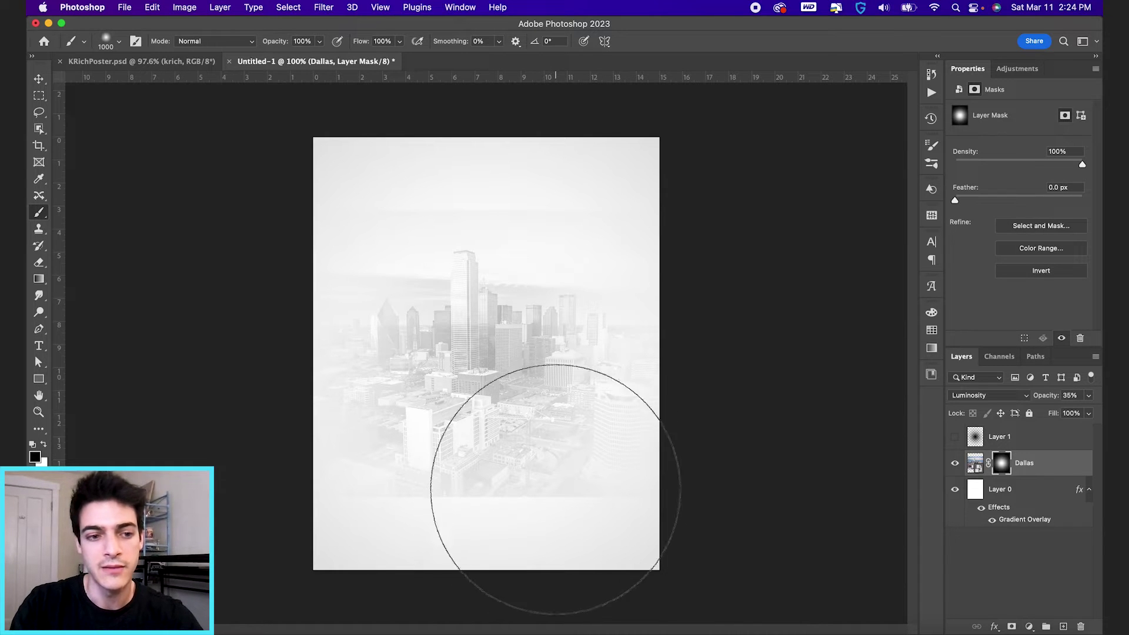
{"action": "key", "text": "bracketleft"}
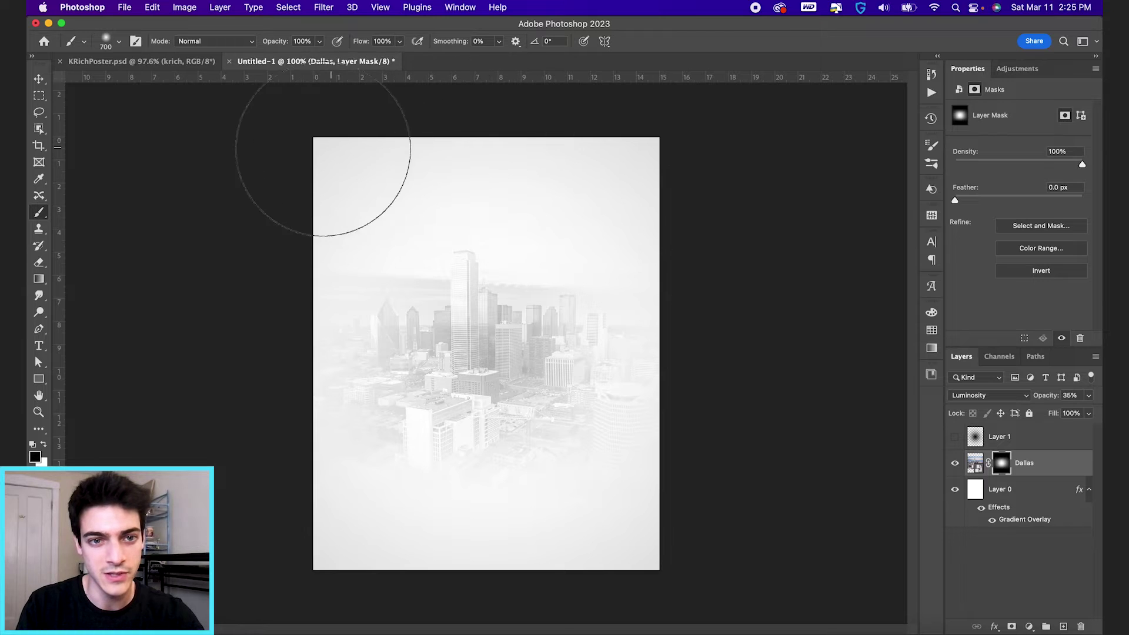
{"action": "key", "text": "v"}
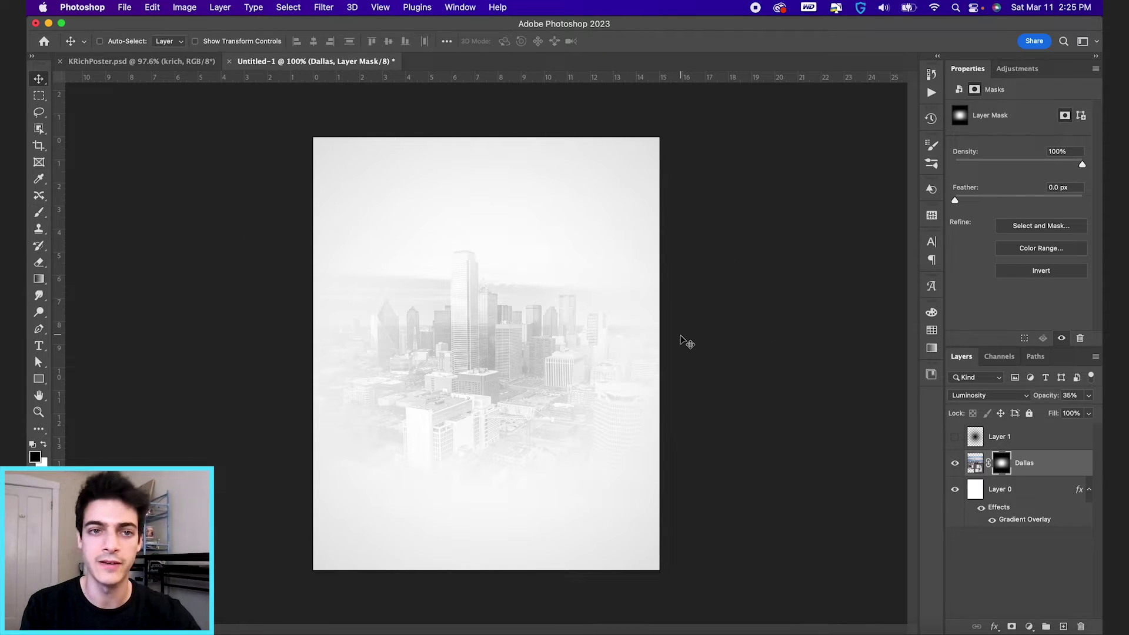
Step: Place the RichardsonCutout2 portrait on the poster and scale it down to fit
{"action": "key", "text": "super+Tab"}
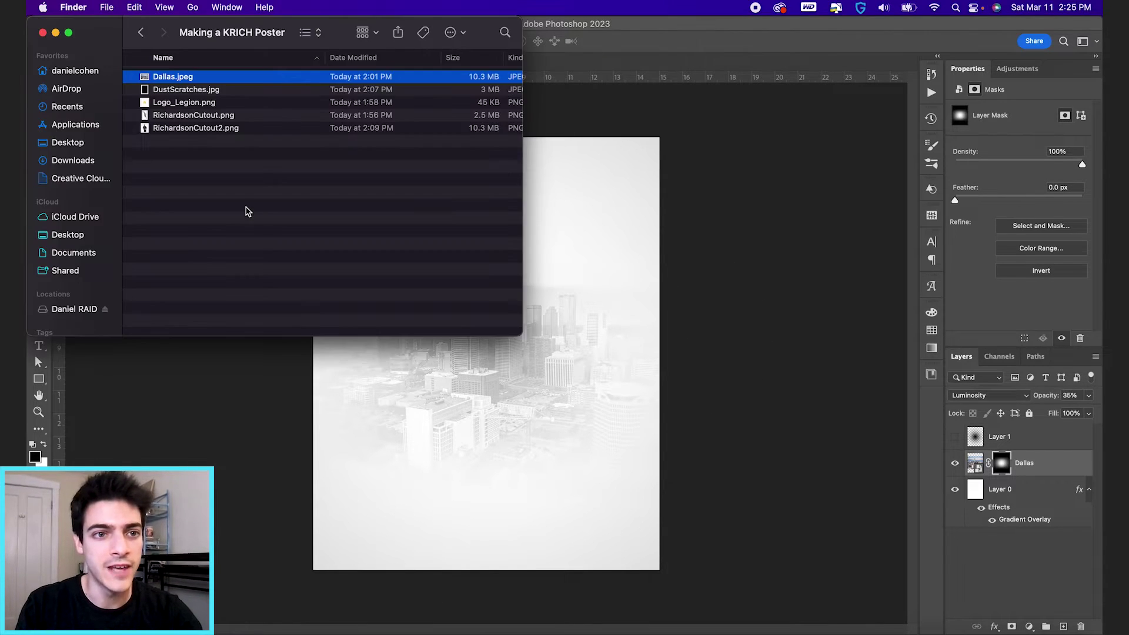
{"action": "left_click", "coordinate": [486, 517]}
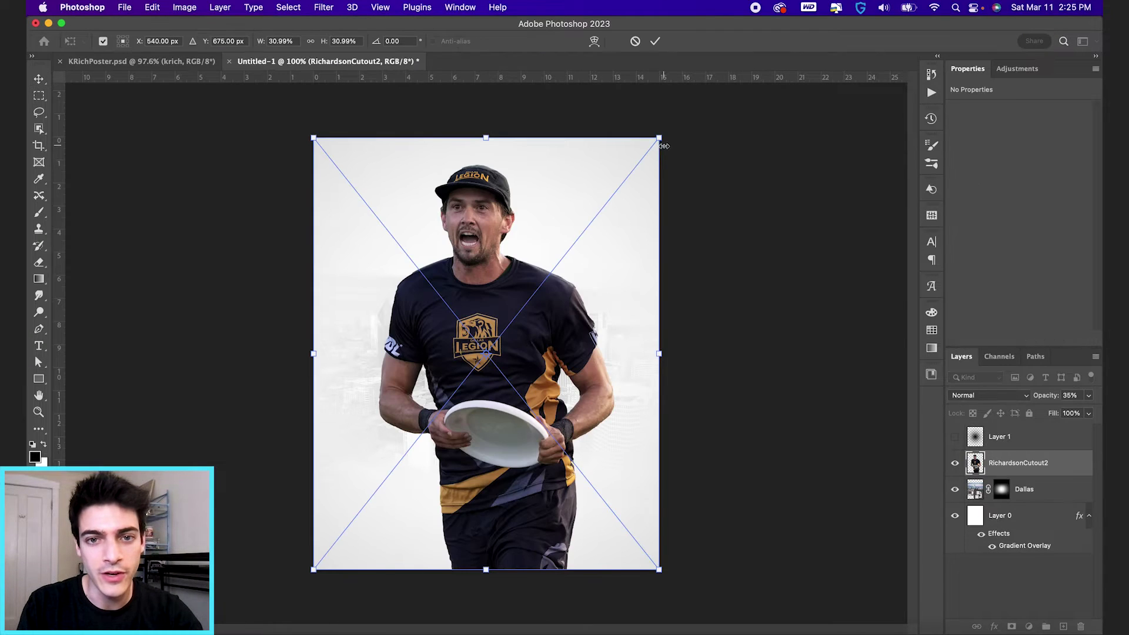
{"action": "left_click_drag", "start_coordinate": [662, 139], "coordinate": [650, 147]}
{"action": "key", "text": "Return"}
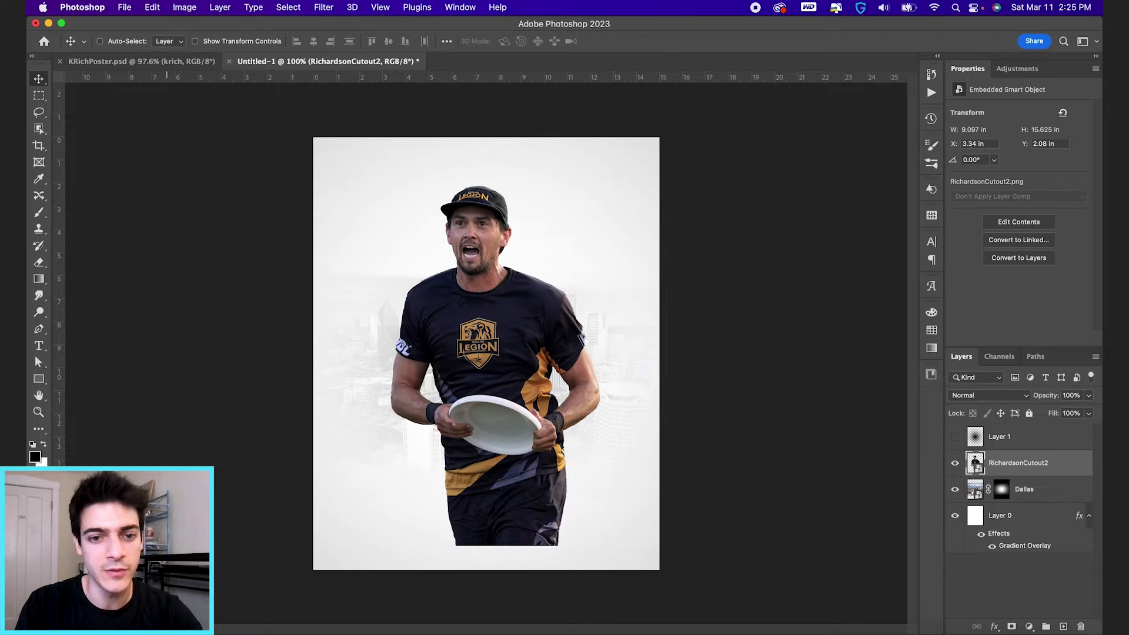
Step: Add the leaping RichardsonCutout at about half size, positioned on the portrait's chest
{"action": "key", "text": "super+Tab"}
{"action": "left_click_drag", "start_coordinate": [207, 120], "coordinate": [586, 178]}
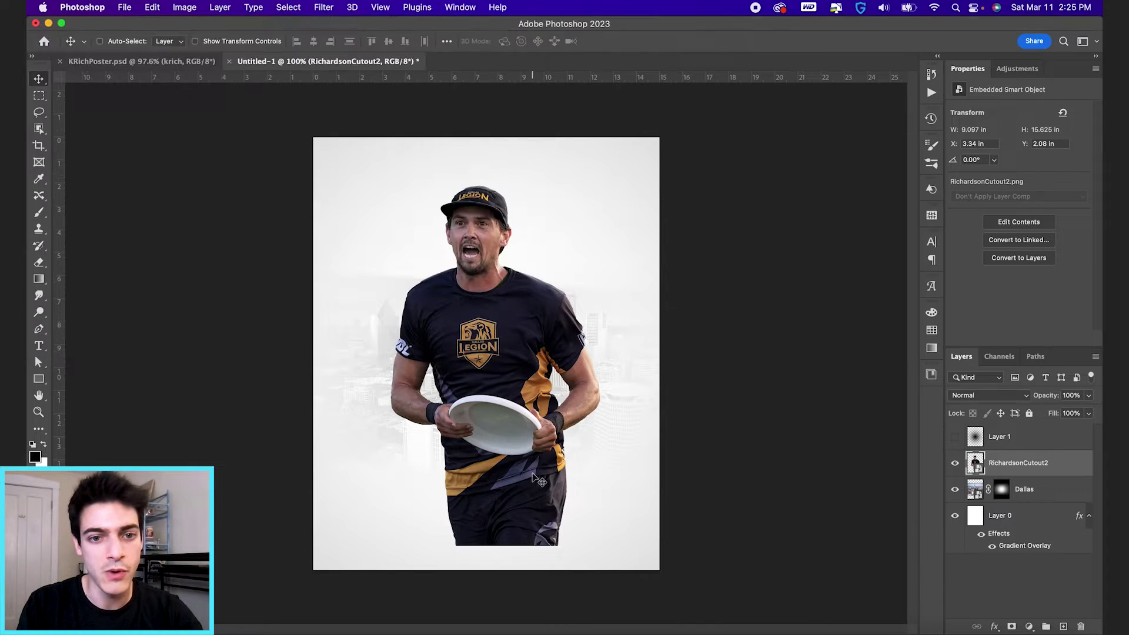
{"action": "left_click_drag", "start_coordinate": [604, 136], "coordinate": [556, 231]}
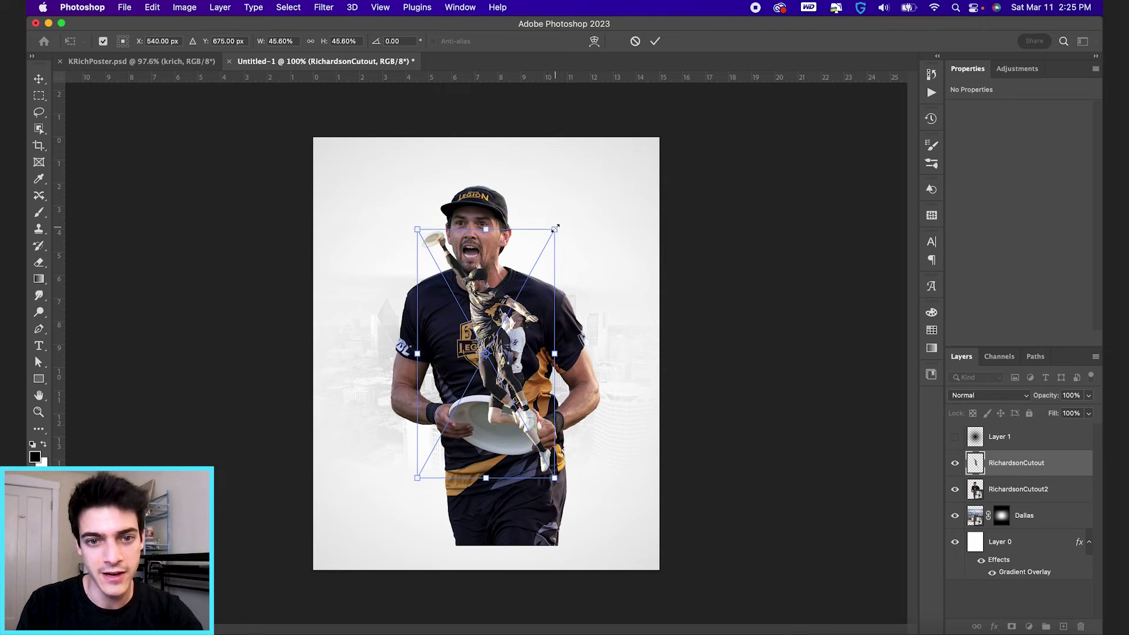
{"action": "key", "text": "Return"}
{"action": "left_click_drag", "start_coordinate": [522, 278], "coordinate": [527, 357]}
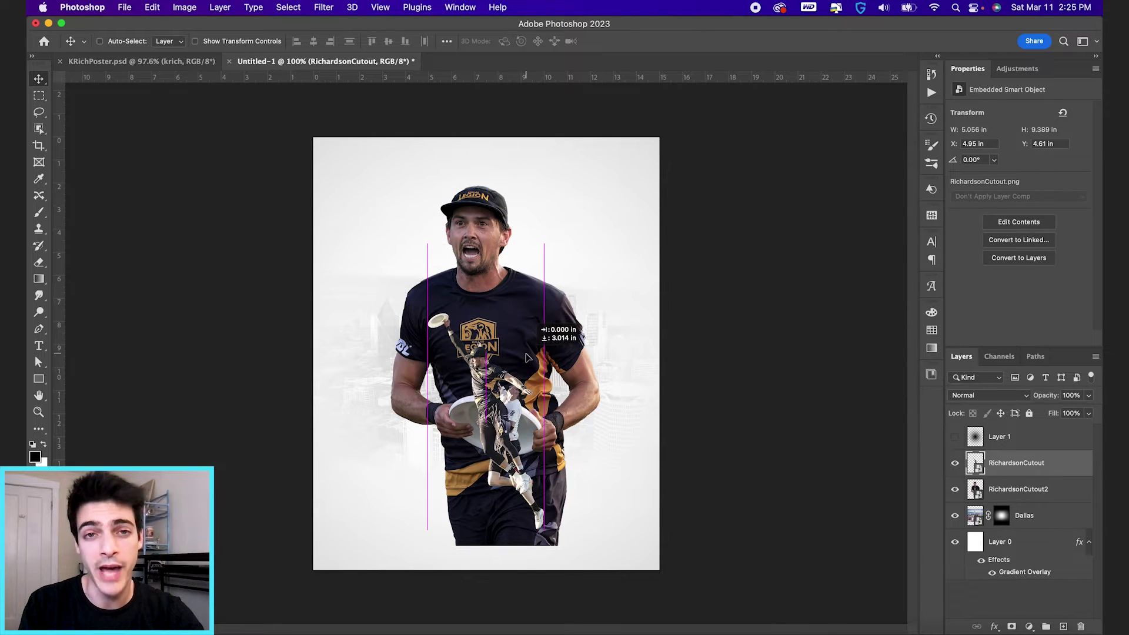
{"action": "left_click", "coordinate": [974, 491]}
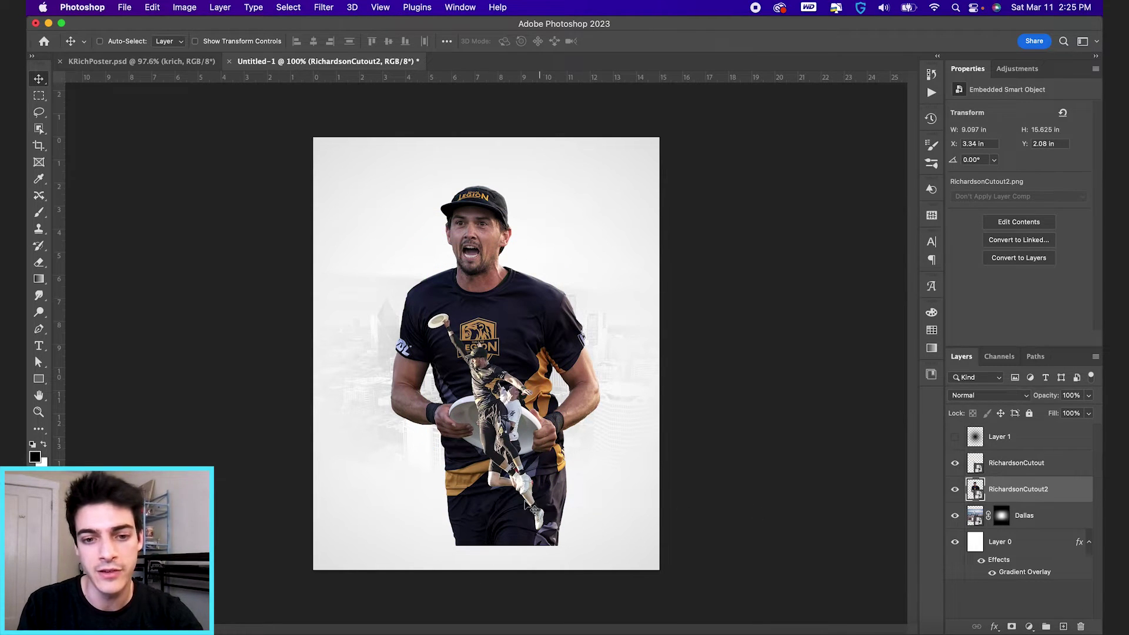
Step: Mask the portrait and draw a gradient fading its lower body to white
{"action": "left_click", "coordinate": [1011, 626]}
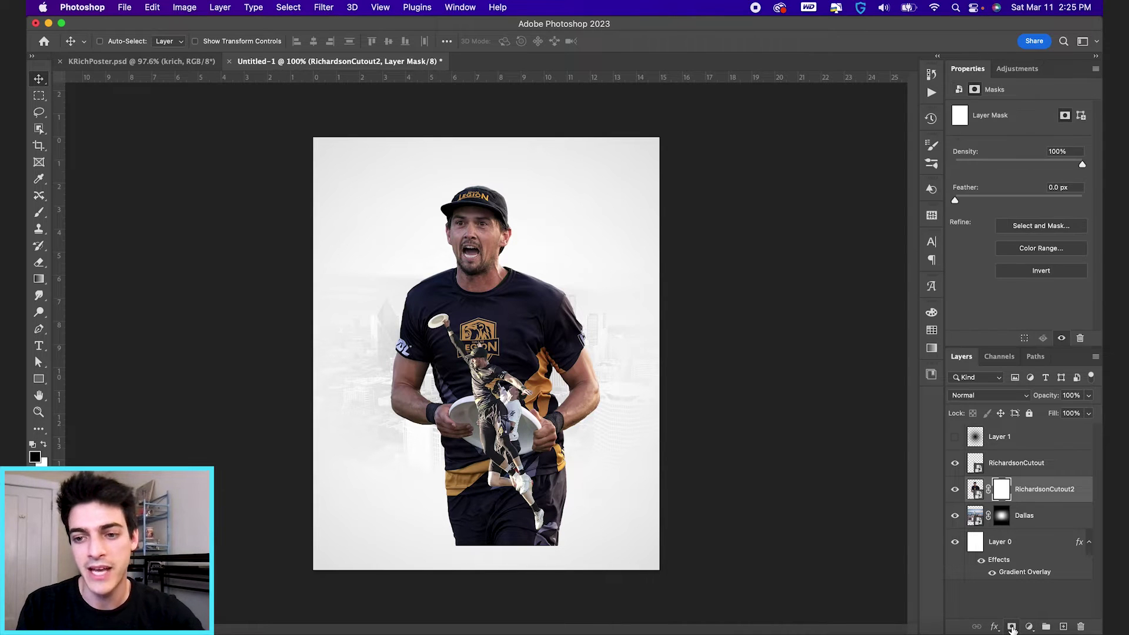
{"action": "key", "text": "g"}
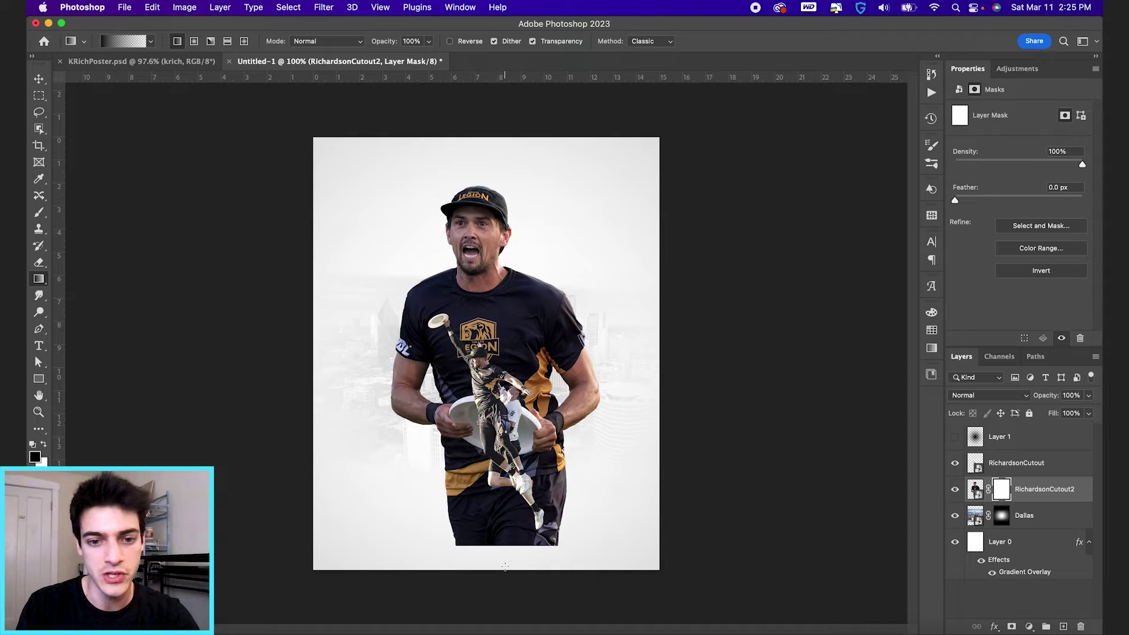
{"action": "left_click_drag", "start_coordinate": [504, 567], "coordinate": [519, 380]}
{"action": "left_click_drag", "start_coordinate": [510, 571], "coordinate": [516, 400]}
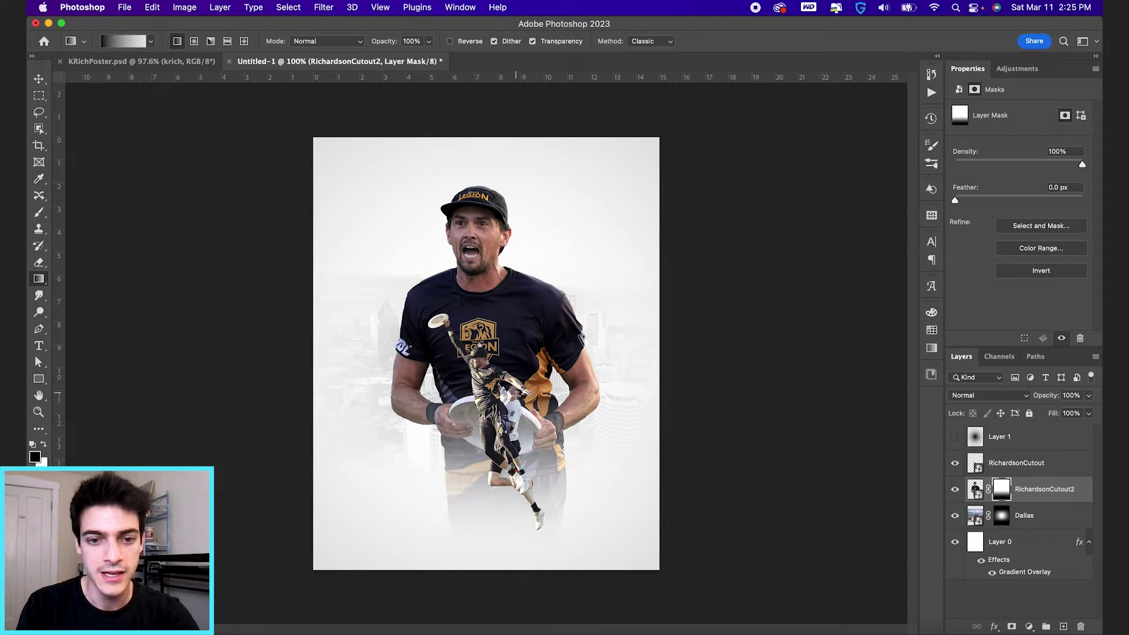
{"action": "left_click_drag", "start_coordinate": [502, 561], "coordinate": [503, 465]}
{"action": "left_click_drag", "start_coordinate": [471, 537], "coordinate": [477, 412]}
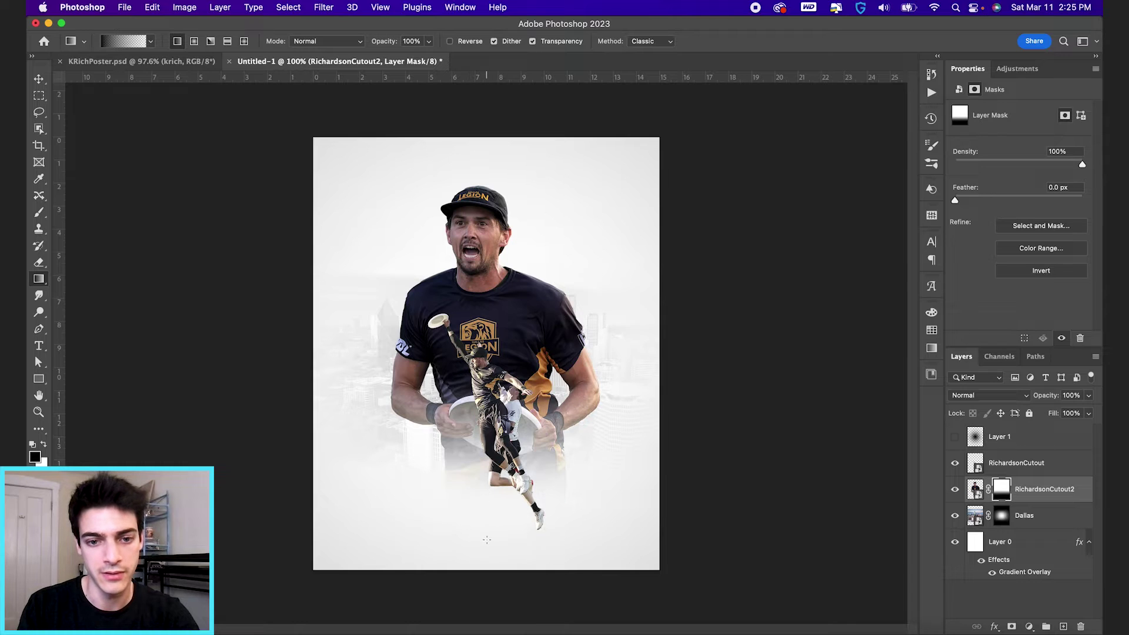
{"action": "left_click_drag", "start_coordinate": [487, 540], "coordinate": [487, 490]}
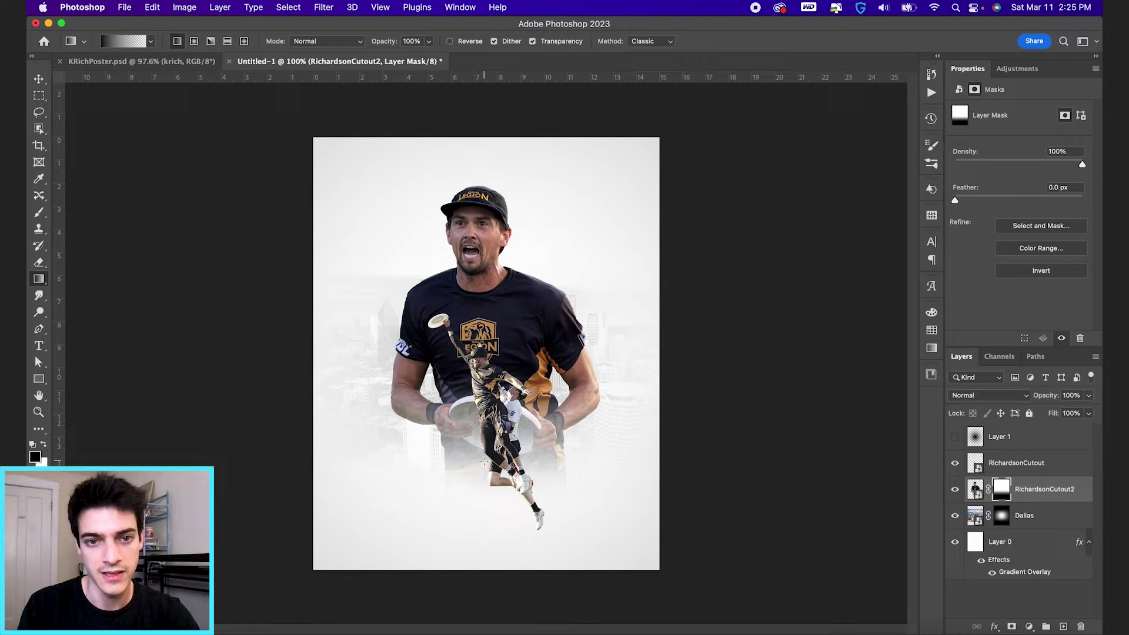
Step: Scale the portrait to 105.5% and shift it lower on the poster
{"action": "left_click", "coordinate": [974, 489]}
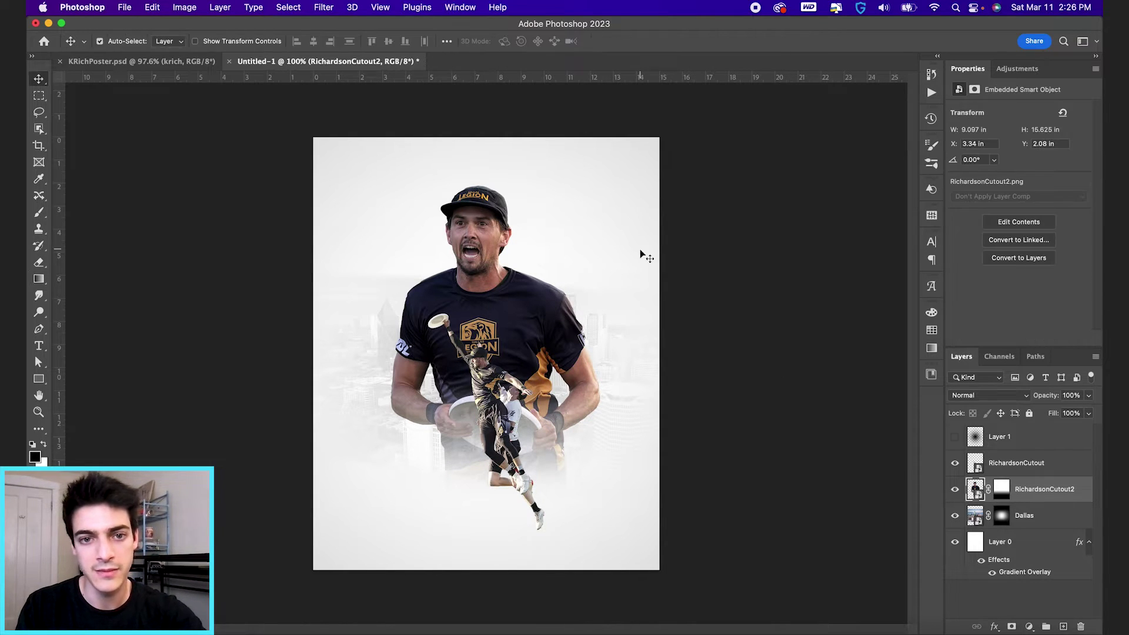
{"action": "key", "text": "super+t"}
{"action": "left_click_drag", "start_coordinate": [608, 181], "coordinate": [626, 163]}
{"action": "left_click_drag", "start_coordinate": [582, 242], "coordinate": [582, 267]}
{"action": "left_click_drag", "start_coordinate": [615, 191], "coordinate": [609, 199]}
{"action": "left_click_drag", "start_coordinate": [580, 315], "coordinate": [581, 324]}
{"action": "left_click_drag", "start_coordinate": [607, 208], "coordinate": [604, 215]}
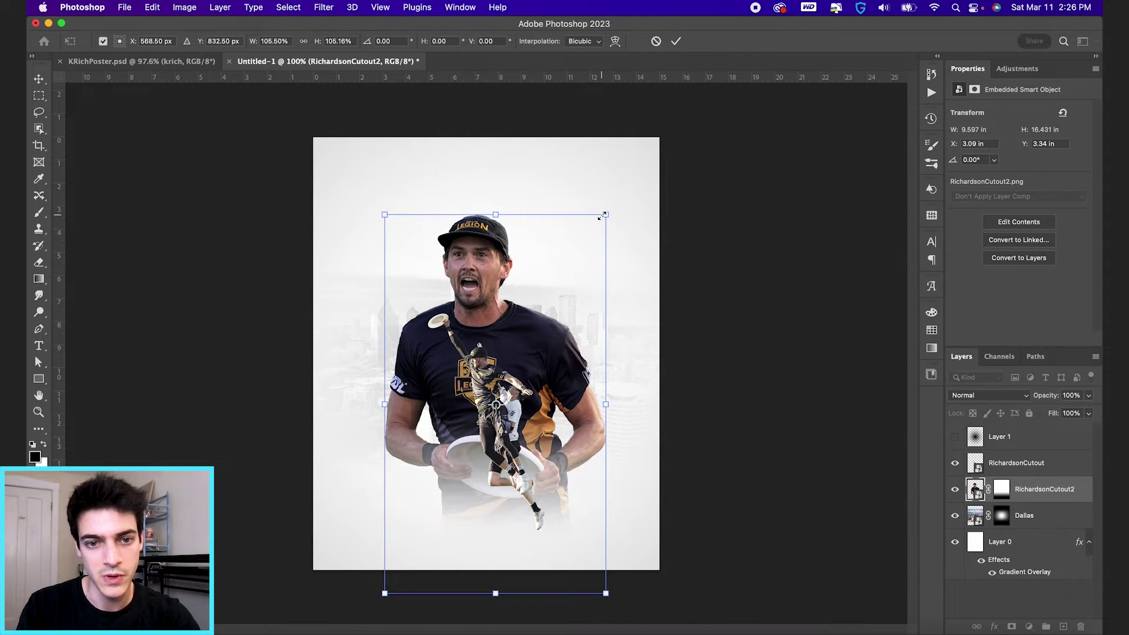
{"action": "key", "text": "Return"}
Step: Redraw the gradient on the portrait's mask so its bottom fades to white again
{"action": "left_click", "coordinate": [1002, 492]}
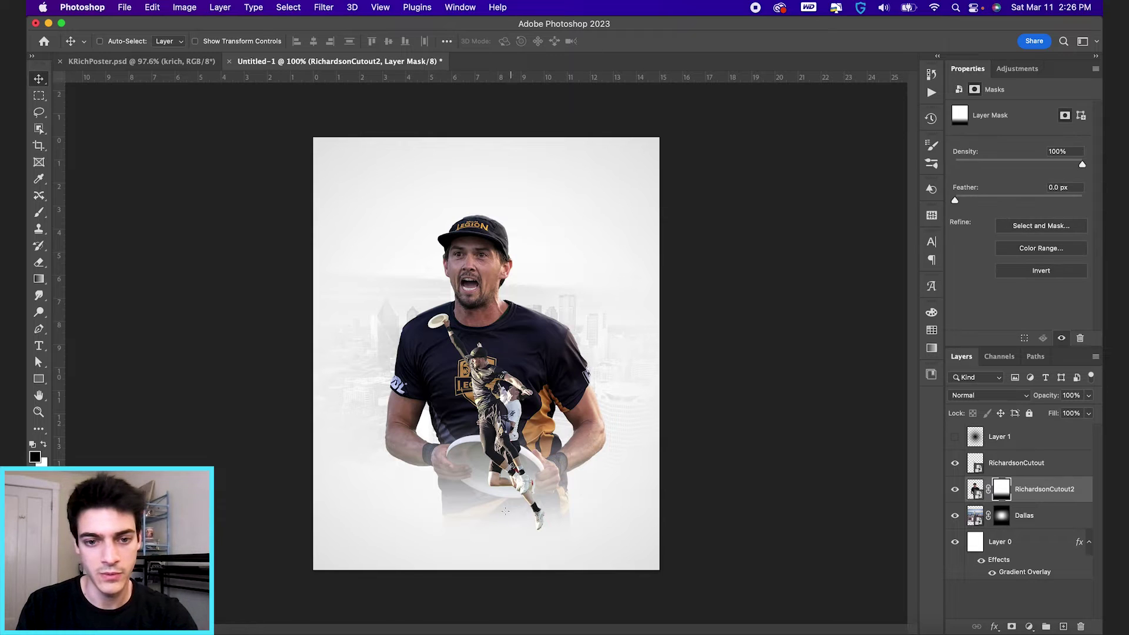
{"action": "key", "text": "g"}
{"action": "left_click_drag", "start_coordinate": [492, 547], "coordinate": [485, 452]}
{"action": "left_click_drag", "start_coordinate": [496, 535], "coordinate": [495, 461]}
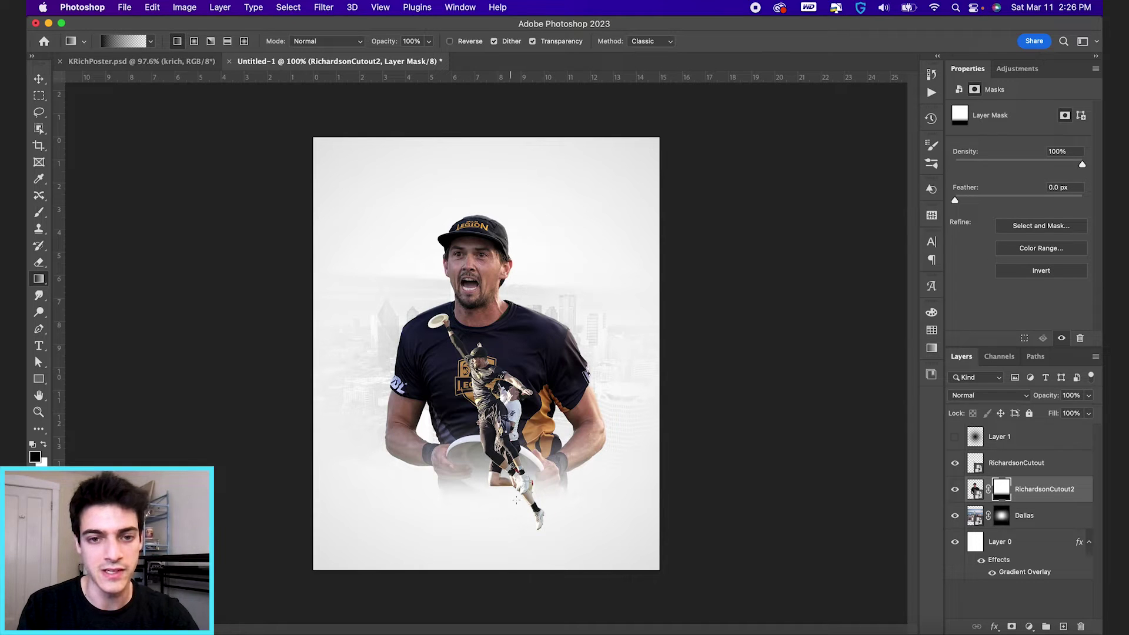
{"action": "left_click", "coordinate": [1007, 469]}
Step: Nudge the leaping player up and left and enlarge it slightly
{"action": "key", "text": "v"}
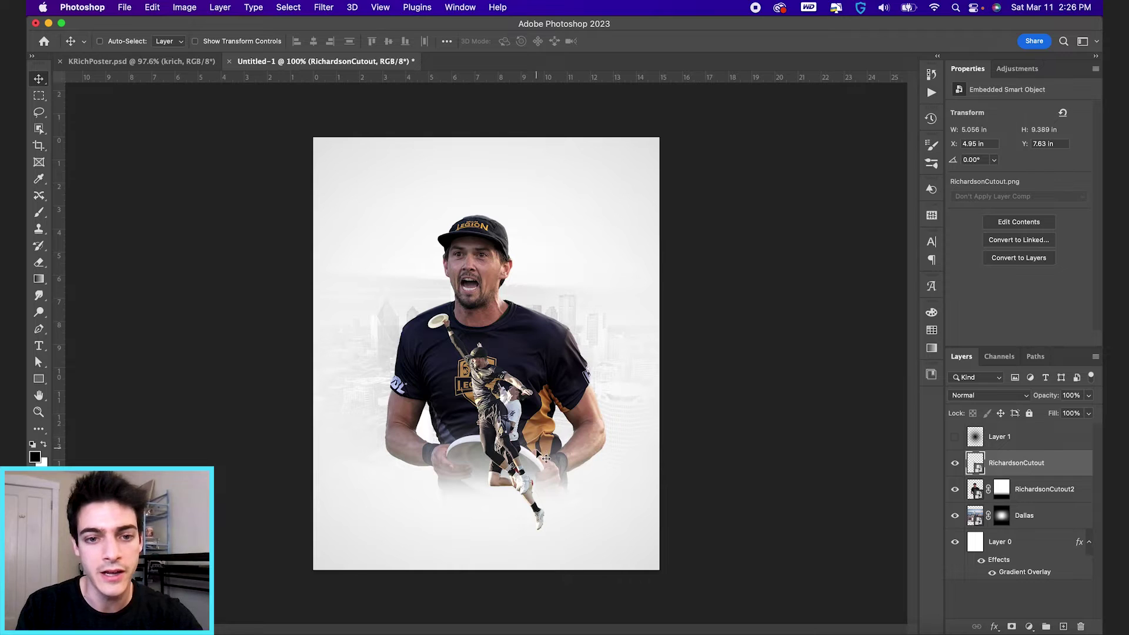
{"action": "mouse_move", "coordinate": [535, 450]}
{"action": "left_mouse_down"}
{"action": "mouse_move", "coordinate": [519, 450]}
{"action": "mouse_move", "coordinate": [532, 450]}
{"action": "left_mouse_up"}
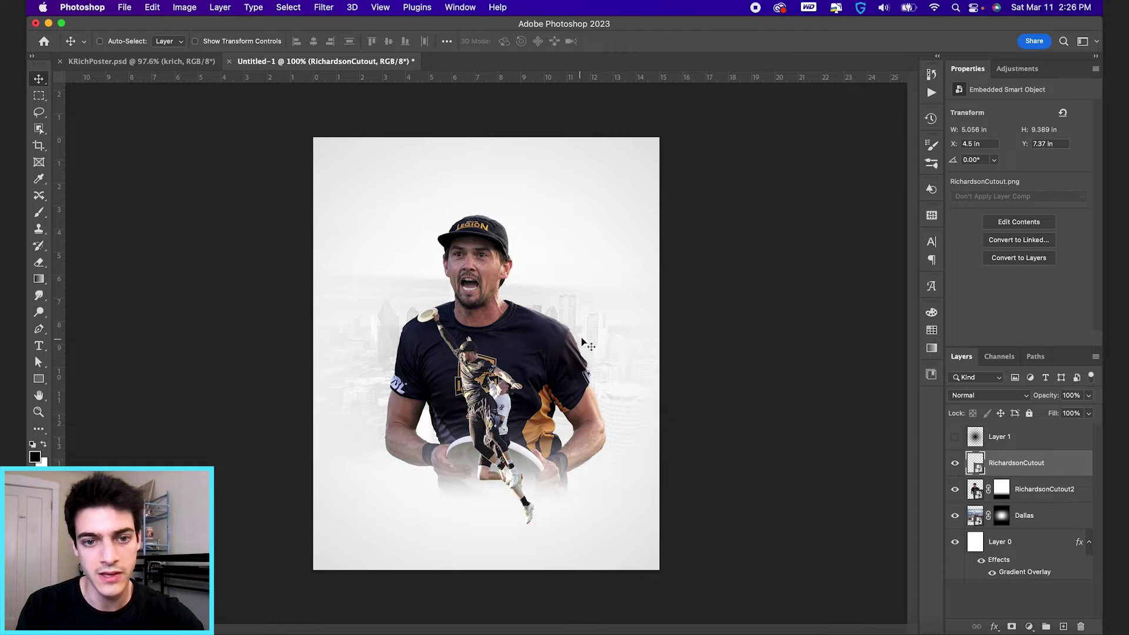
{"action": "key", "text": "ctrl+t"}
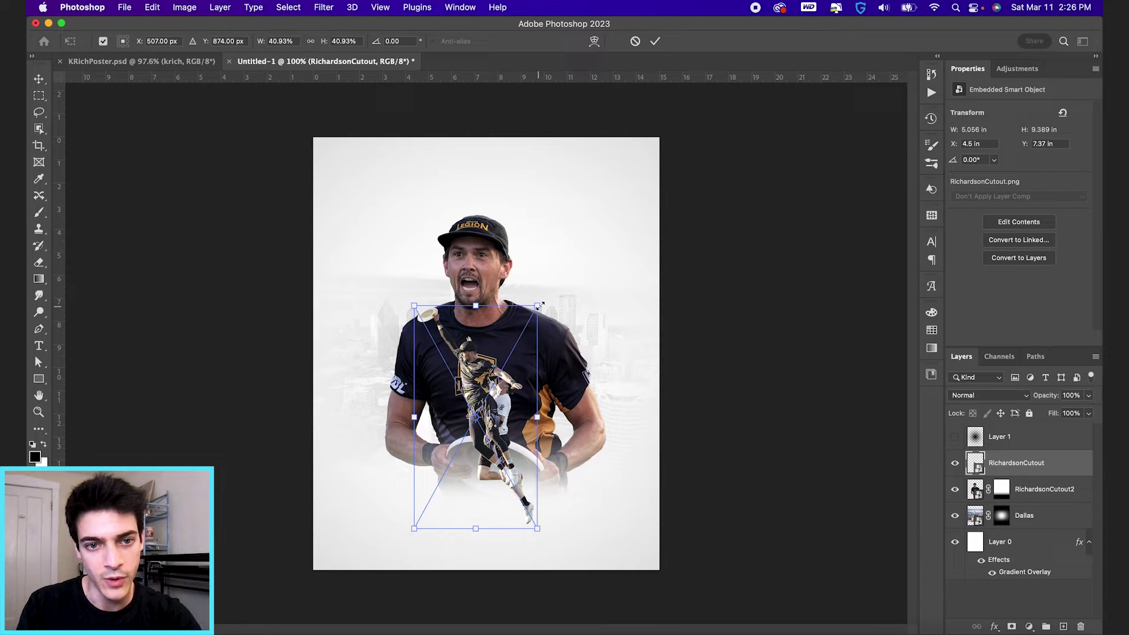
{"action": "left_click_drag", "start_coordinate": [540, 306], "coordinate": [540, 306]}
{"action": "key", "text": "Return"}
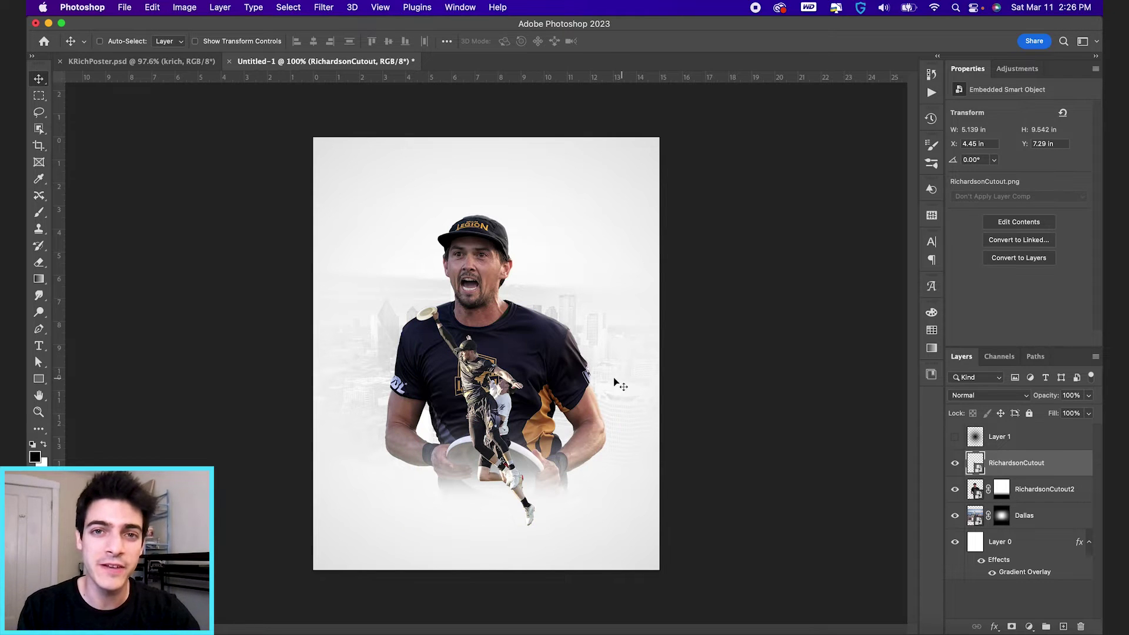
{"action": "left_click", "coordinate": [324, 6]}
Step: Apply Camera Raw: Exposure -0.30, Contrast +14, Highlights -51, Shadows +9, Whites +22, Blacks -22, Texture +19, Clarity +17
{"action": "left_click", "coordinate": [371, 104]}
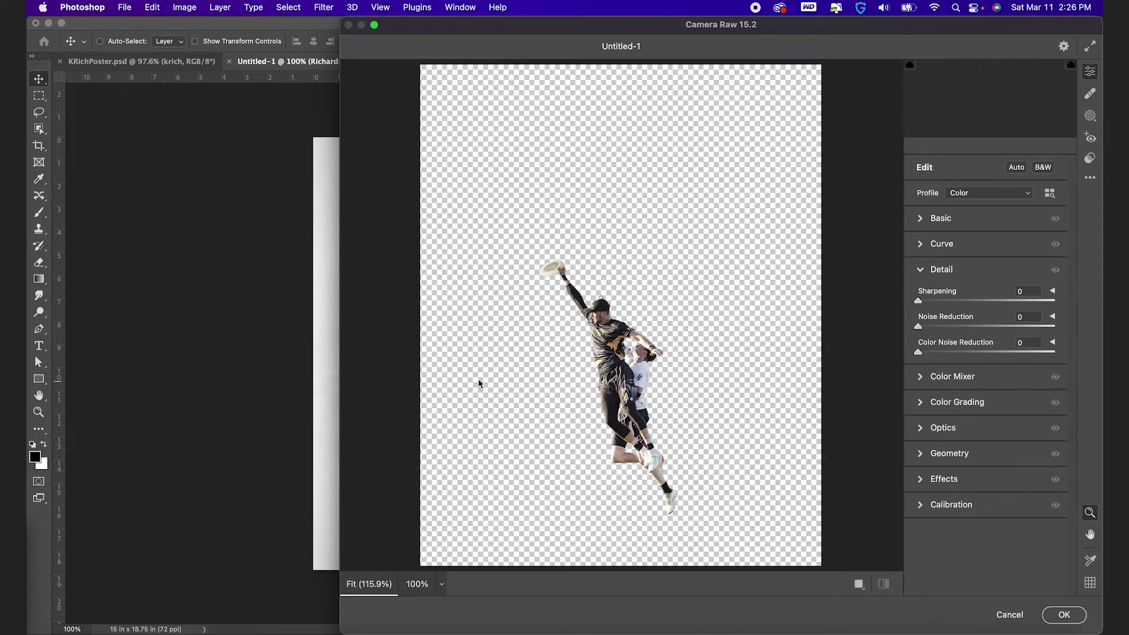
{"action": "left_click", "coordinate": [660, 379]}
{"action": "scroll", "coordinate": [660, 380], "scroll_direction": "down", "scroll_amount": 5}
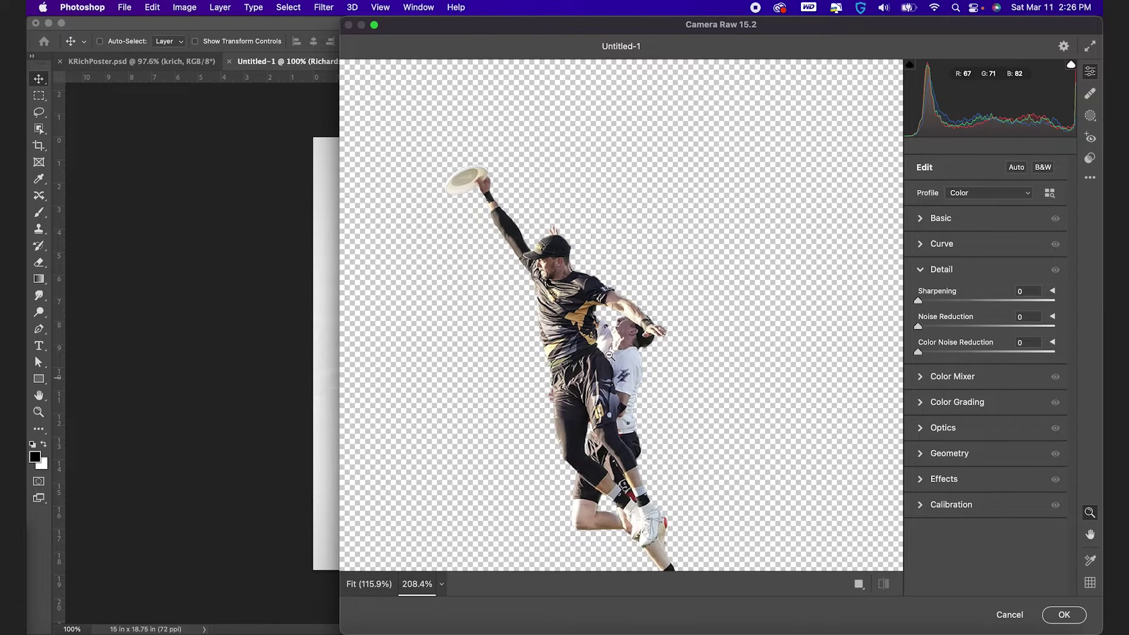
{"action": "left_click", "coordinate": [921, 219]}
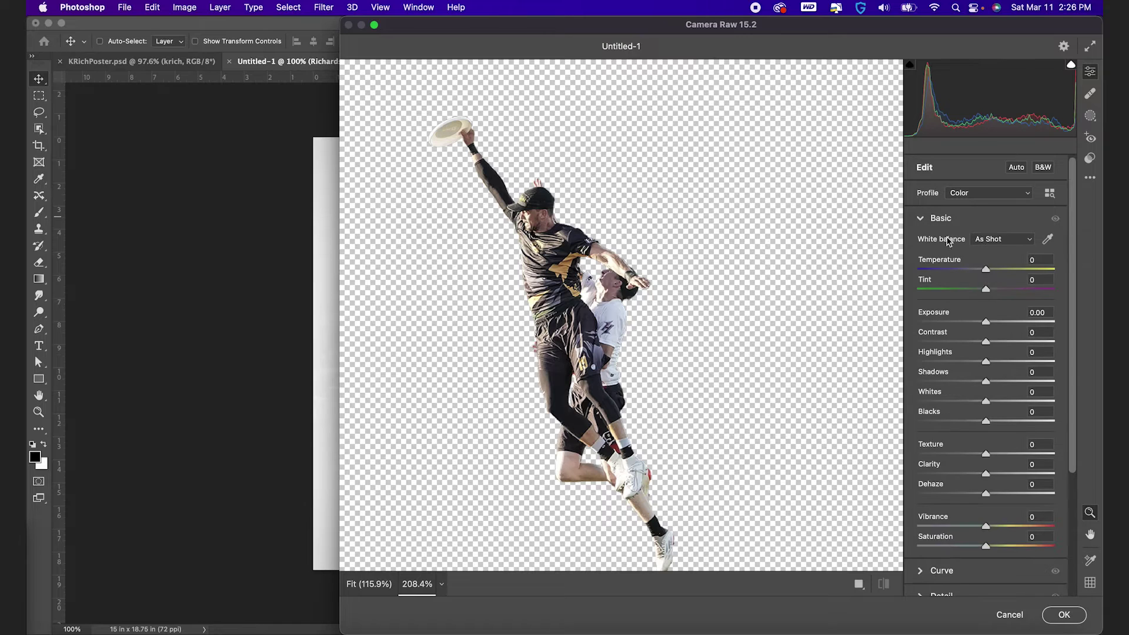
{"action": "left_click_drag", "start_coordinate": [988, 323], "coordinate": [973, 421]}
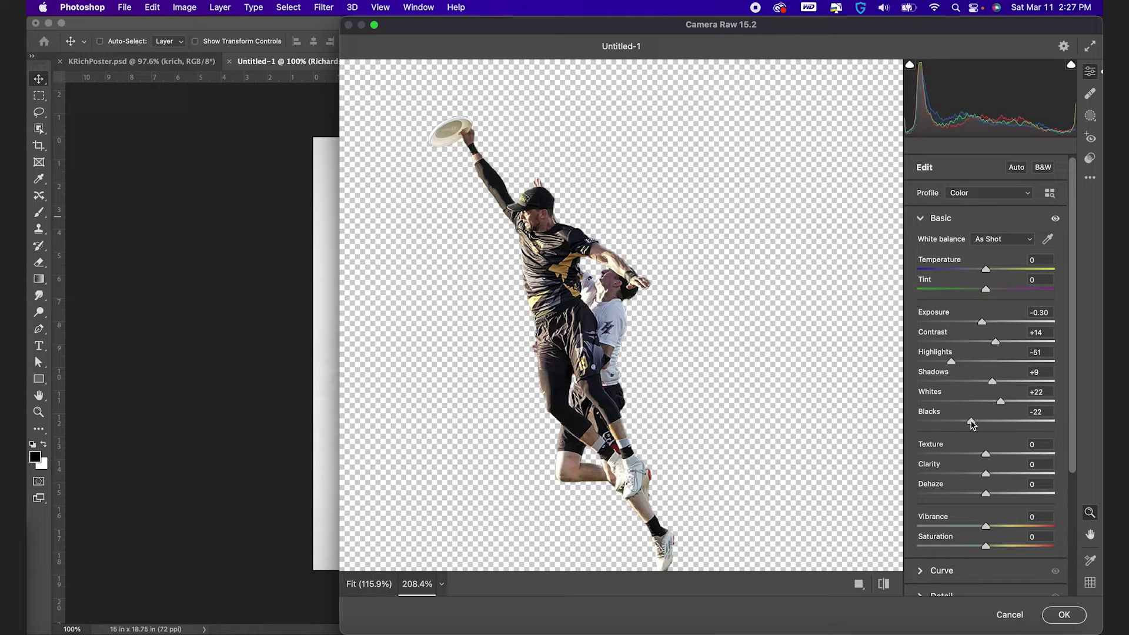
{"action": "left_click_drag", "start_coordinate": [986, 454], "coordinate": [999, 476]}
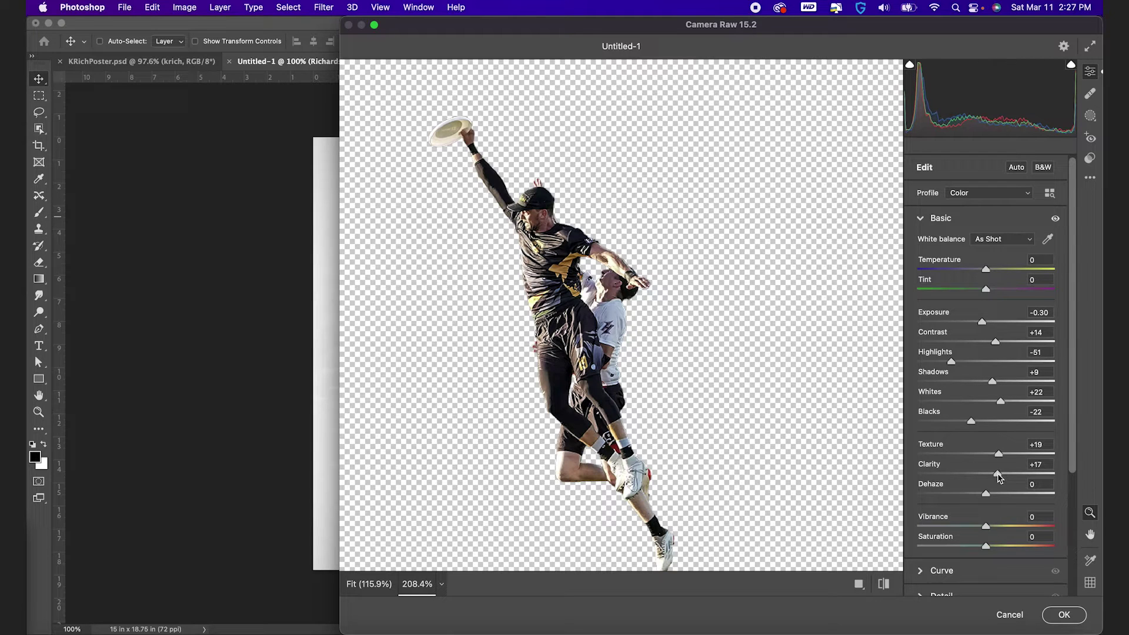
{"action": "scroll", "coordinate": [998, 477], "scroll_direction": "down", "scroll_amount": 5}
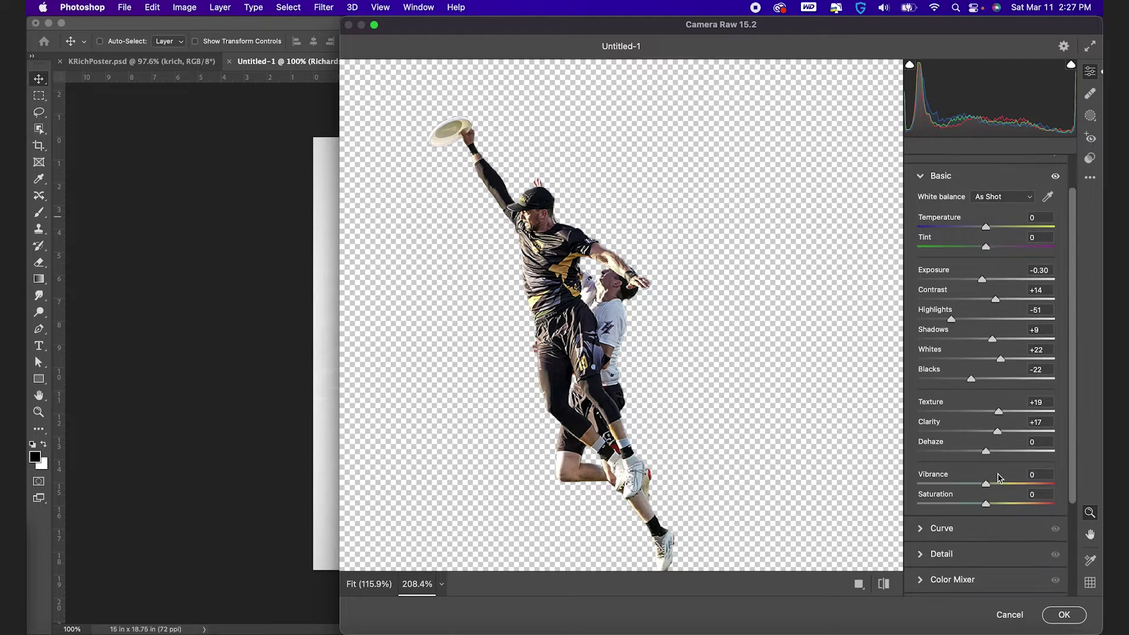
{"action": "left_click", "coordinate": [1064, 615]}
{"action": "left_click", "coordinate": [975, 530]}
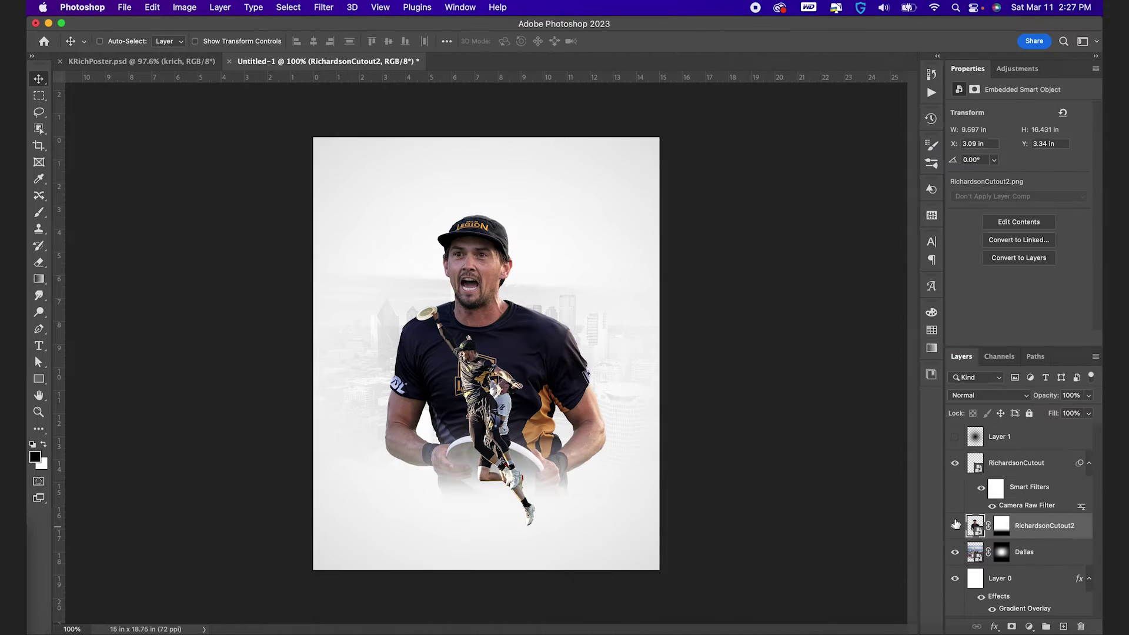
Step: Apply a Camera Raw filter to the portrait with exposure +0.30 and Noise Reduction 71
{"action": "left_click", "coordinate": [322, 6]}
{"action": "left_click", "coordinate": [356, 24]}
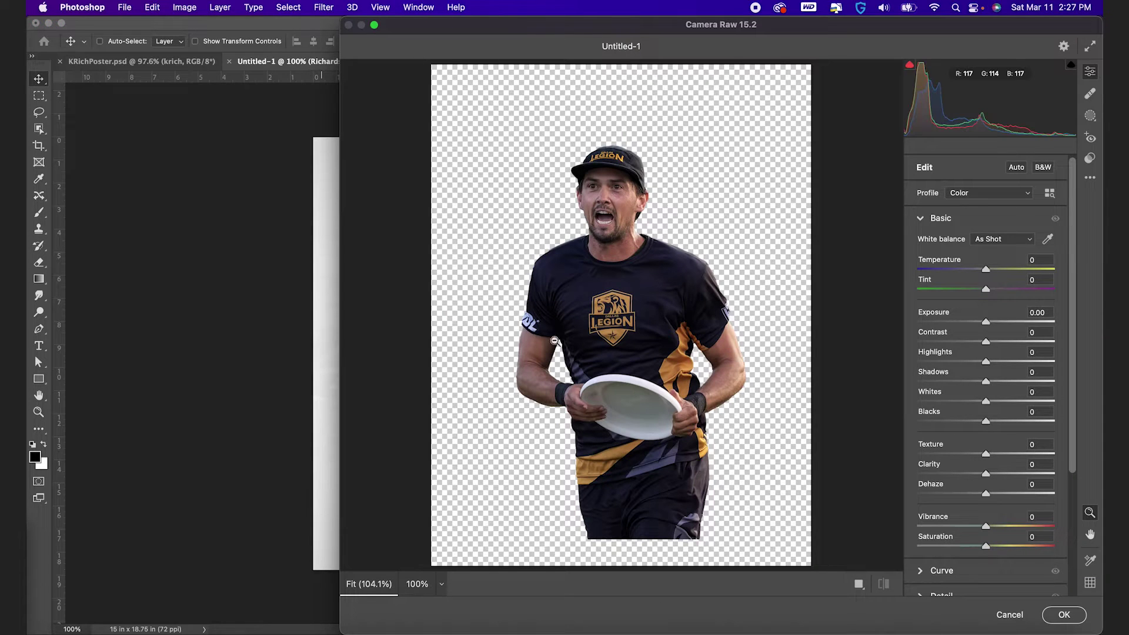
{"action": "left_click_drag", "start_coordinate": [981, 322], "coordinate": [1006, 474]}
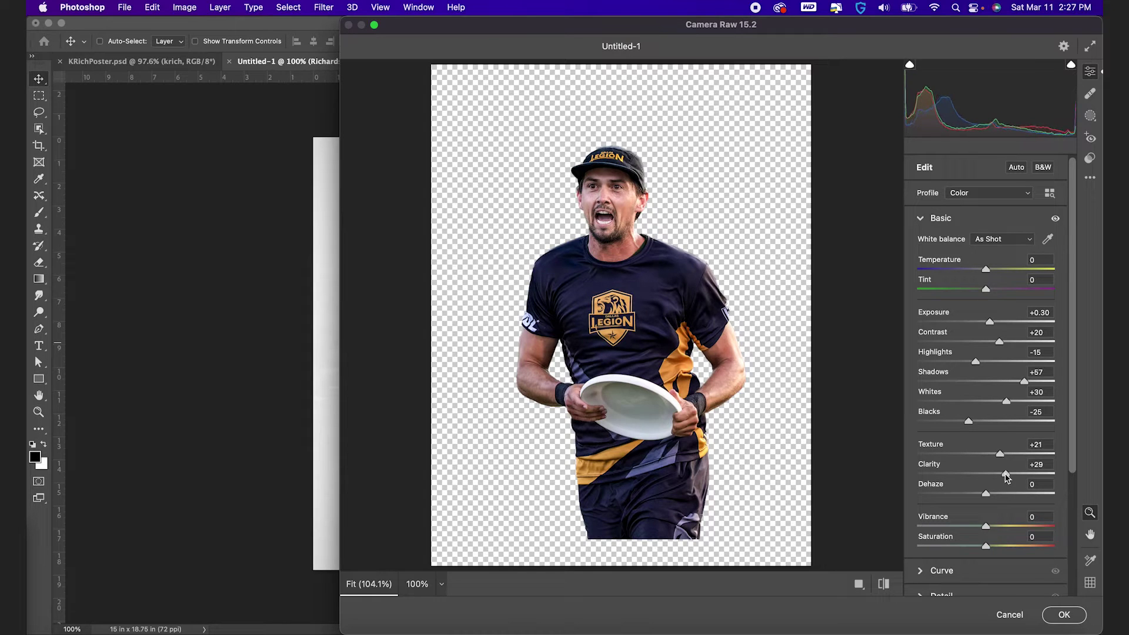
{"action": "scroll", "coordinate": [1006, 478], "scroll_direction": "down", "scroll_amount": 3}
{"action": "left_click", "coordinate": [920, 518]}
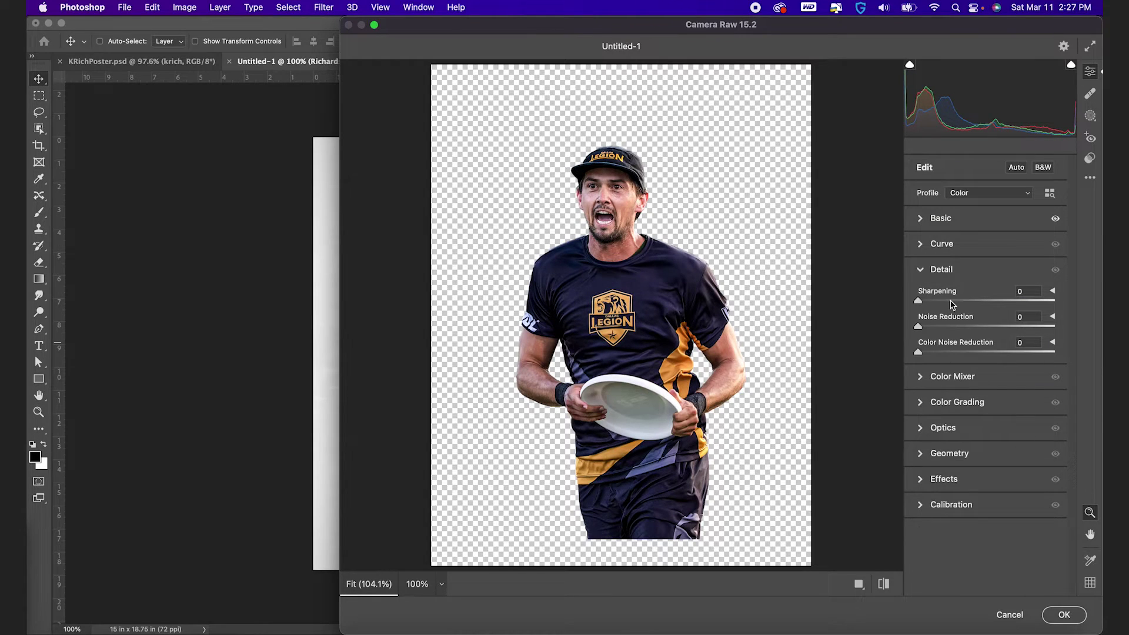
{"action": "left_click_drag", "start_coordinate": [952, 328], "coordinate": [1050, 327]}
{"action": "scroll", "coordinate": [626, 228], "scroll_direction": "up", "scroll_amount": 5}
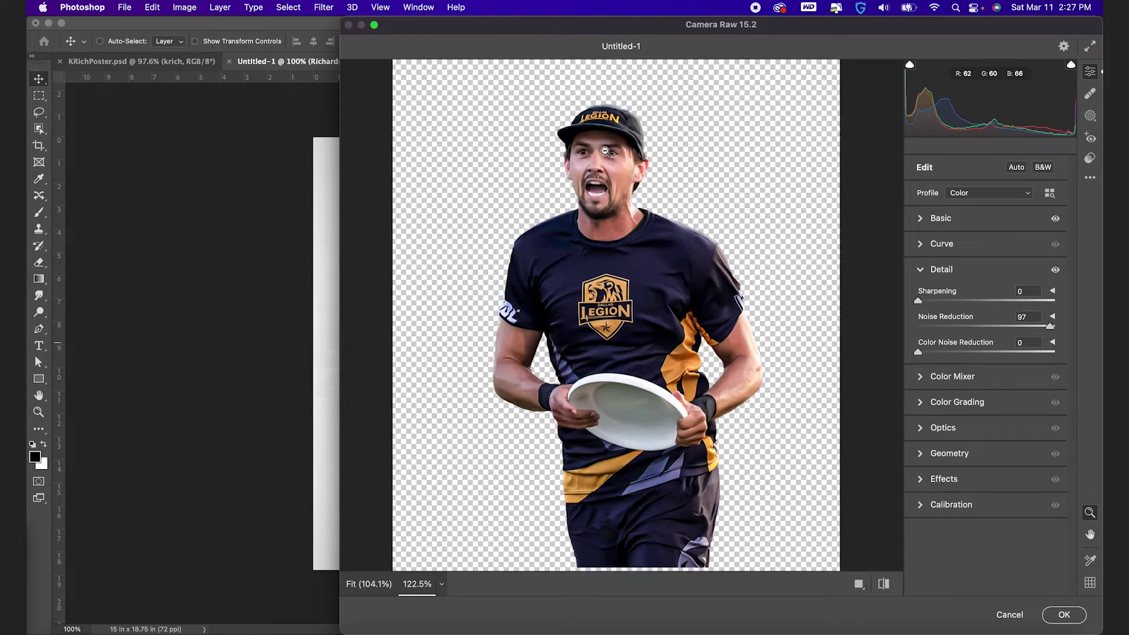
{"action": "scroll", "coordinate": [625, 229], "scroll_direction": "down", "scroll_amount": 4}
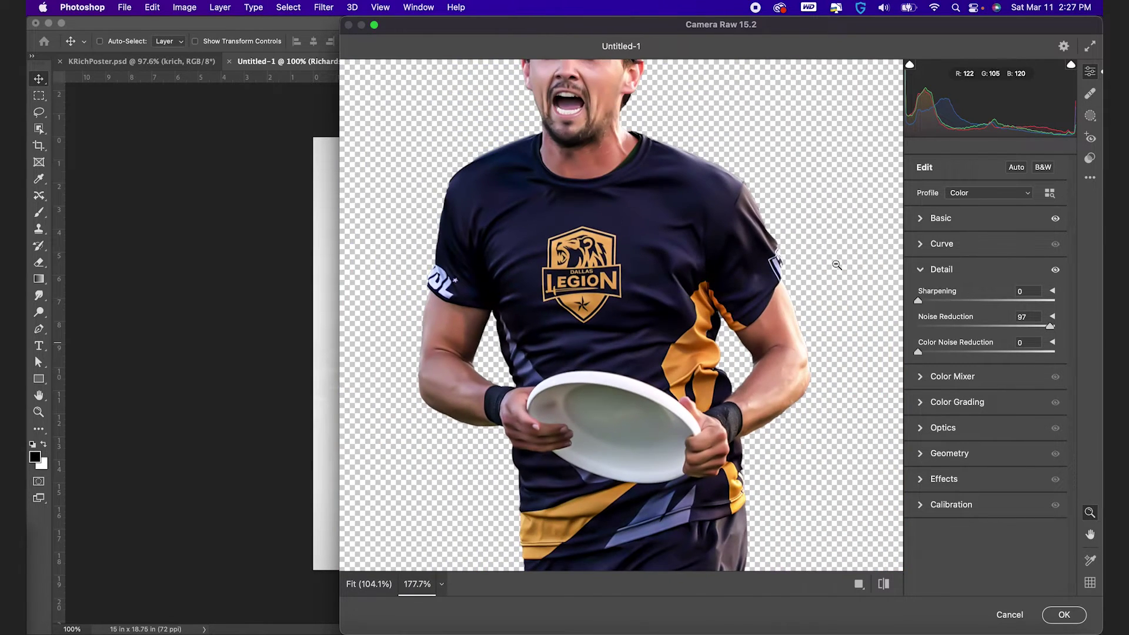
{"action": "left_click", "coordinate": [1033, 327]}
{"action": "mouse_move", "coordinate": [1033, 329]}
{"action": "left_mouse_down"}
{"action": "mouse_move", "coordinate": [978, 329]}
{"action": "mouse_move", "coordinate": [1016, 329]}
{"action": "left_mouse_up"}
{"action": "left_click", "coordinate": [1067, 615]}
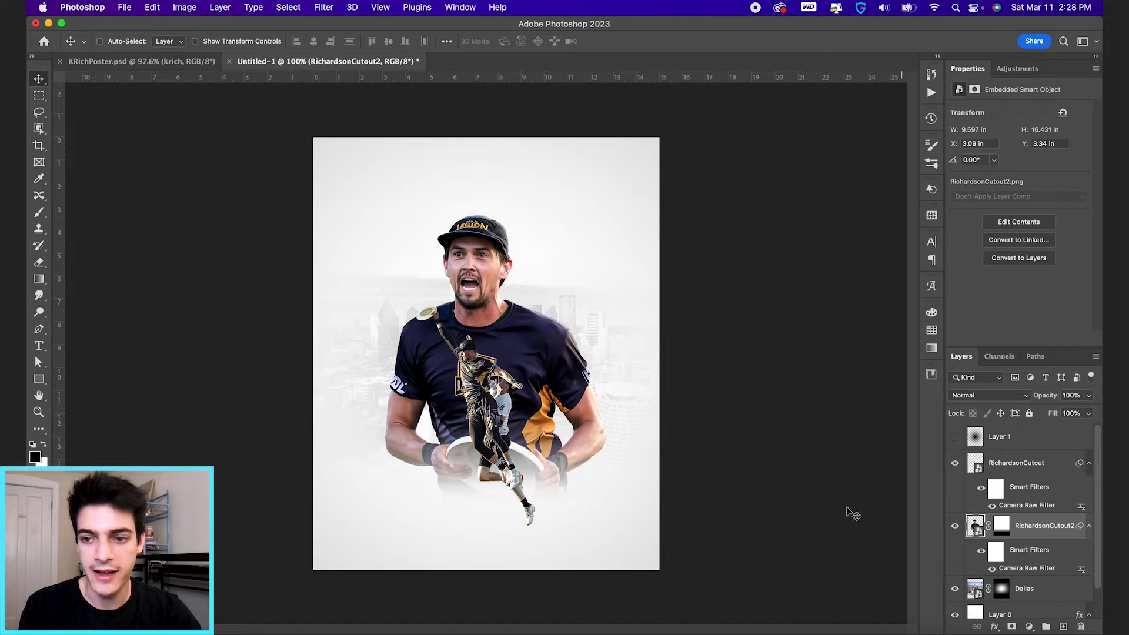
Step: Add a Gradient Map adjustment layer clipped to RichardsonCutout2
{"action": "left_click", "coordinate": [1029, 627]}
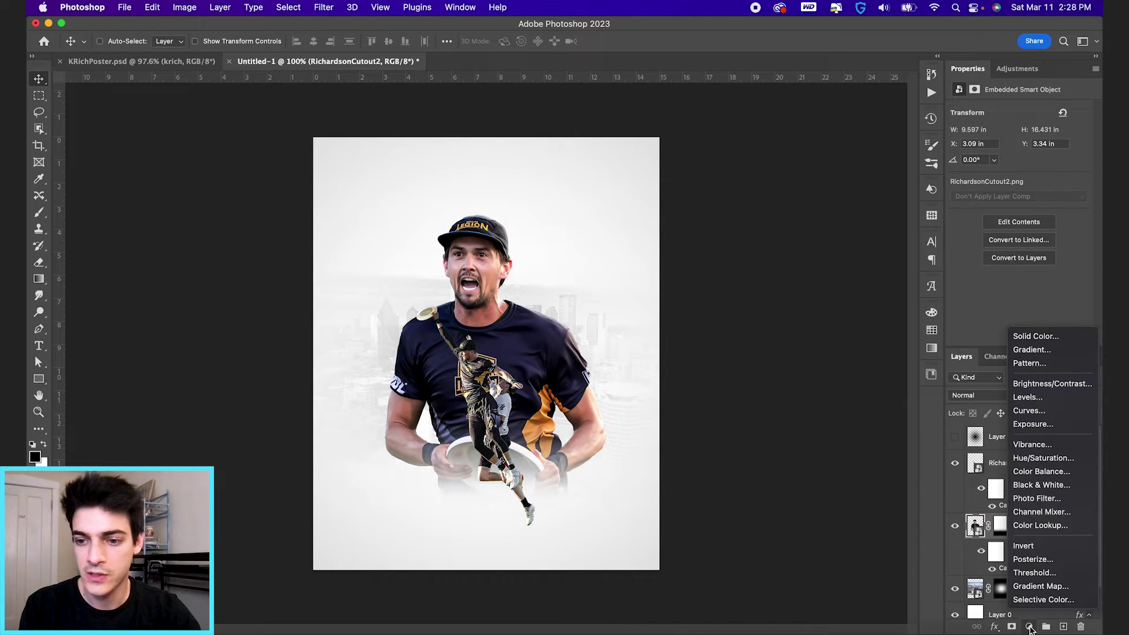
{"action": "left_click", "coordinate": [1037, 586]}
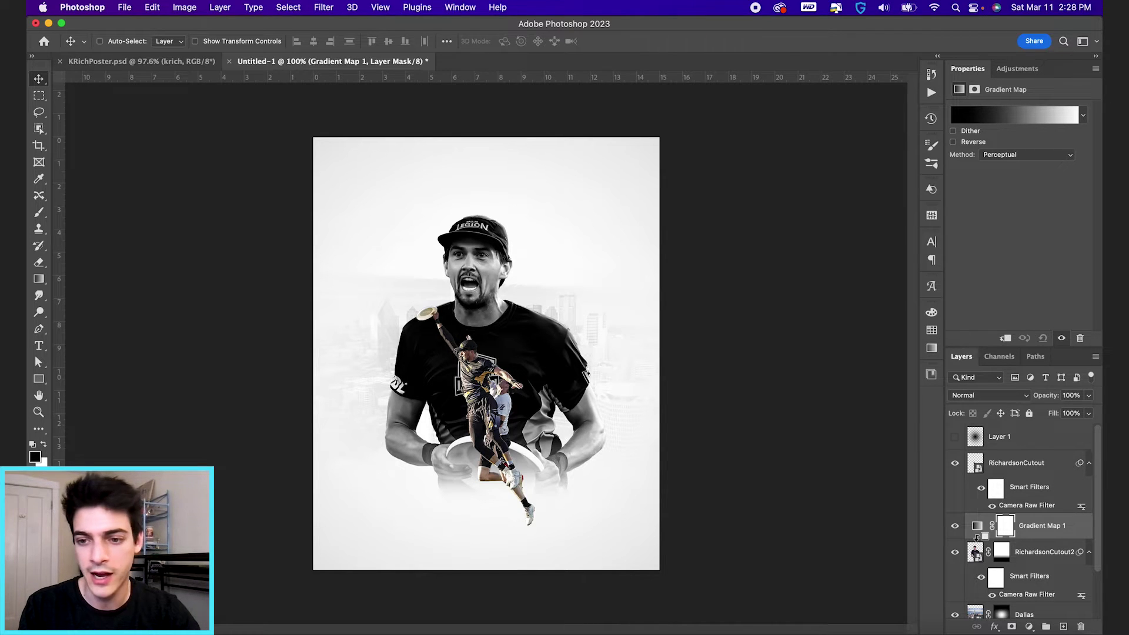
{"action": "left_click", "coordinate": [976, 536], "text": "alt"}
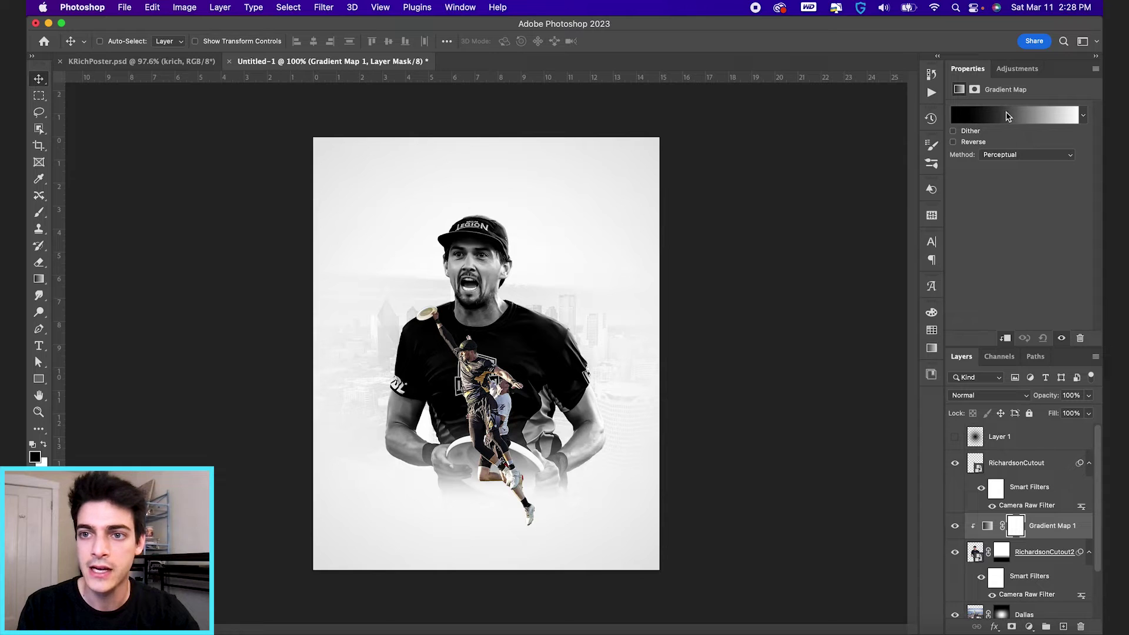
{"action": "left_click", "coordinate": [985, 527]}
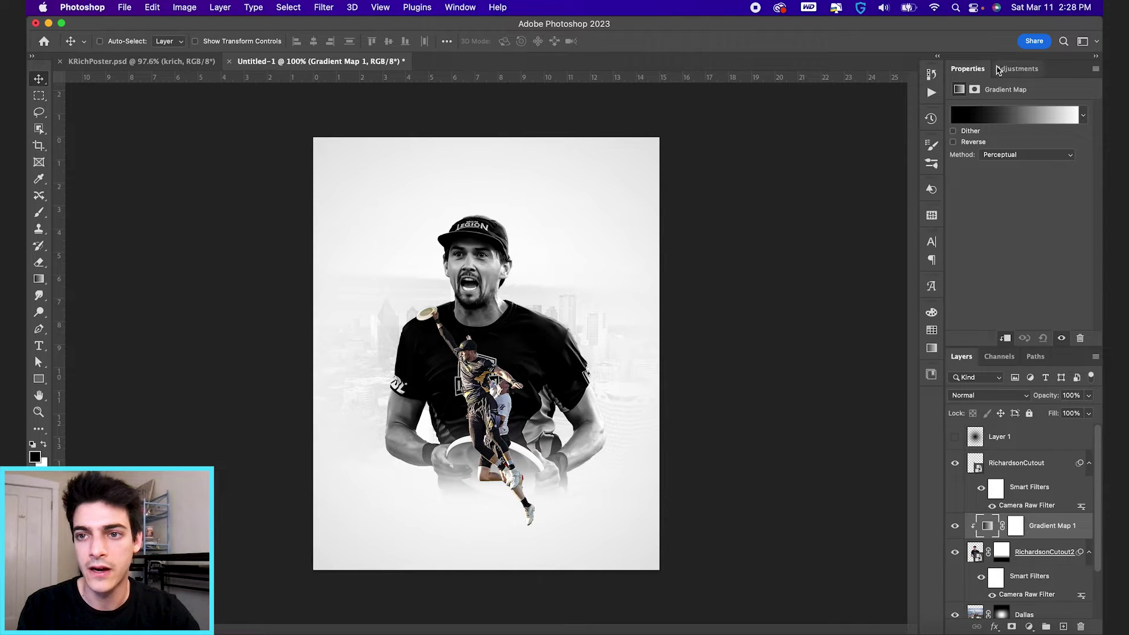
Step: Edit the gradient: black stop to grey 404040, midpoint shifted right, white stop near 79
{"action": "left_click", "coordinate": [995, 120]}
{"action": "left_click", "coordinate": [623, 450]}
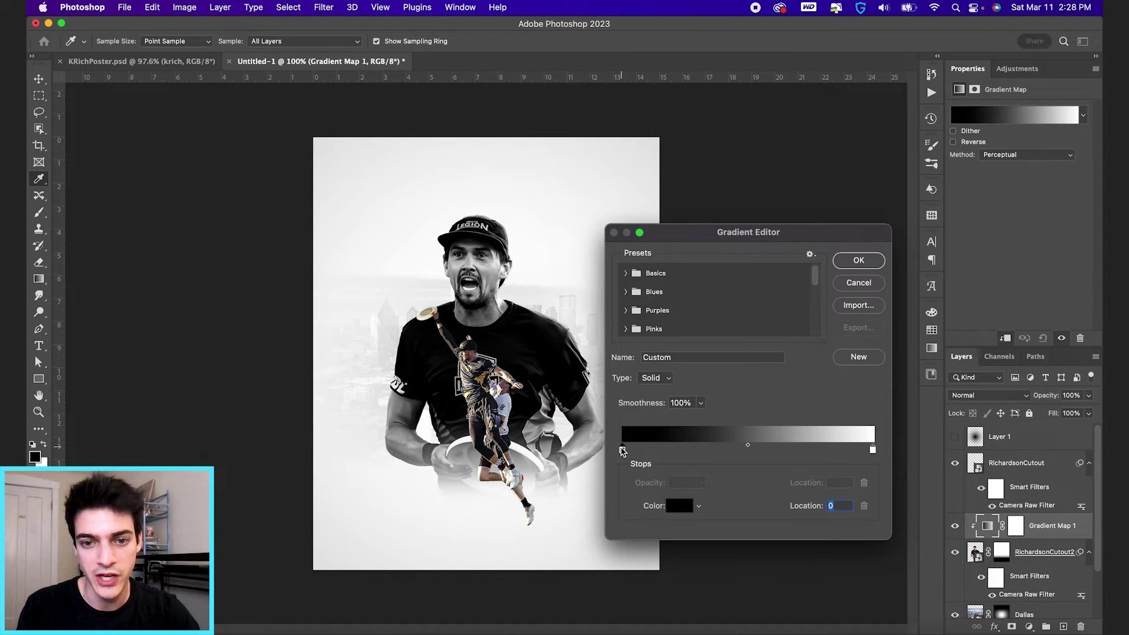
{"action": "double_click", "coordinate": [623, 450]}
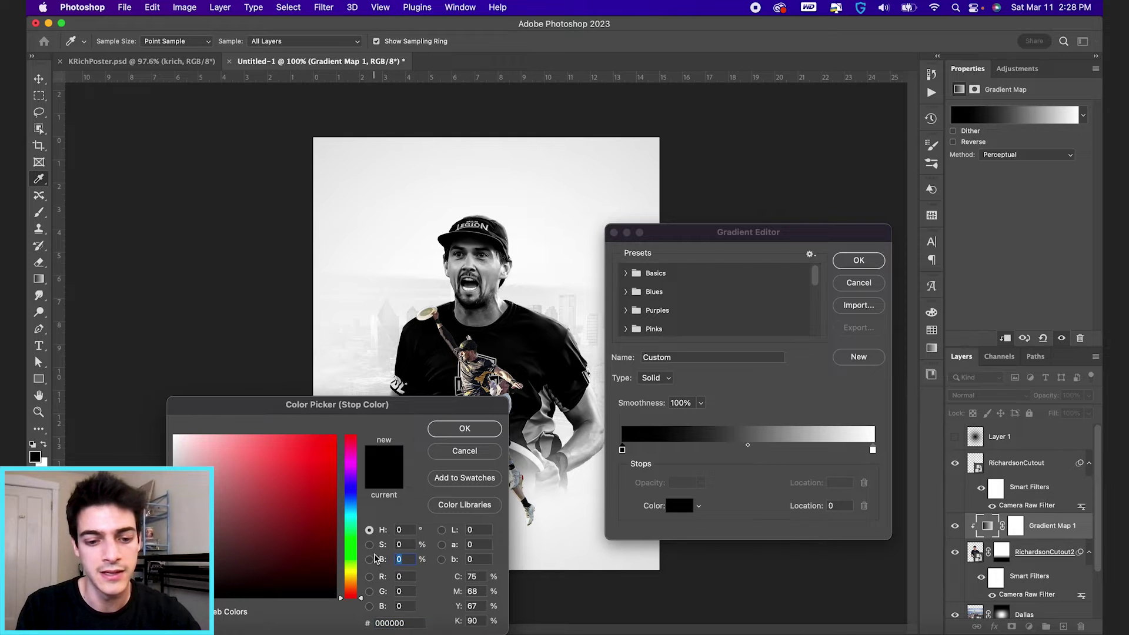
{"action": "type", "text": "25"}
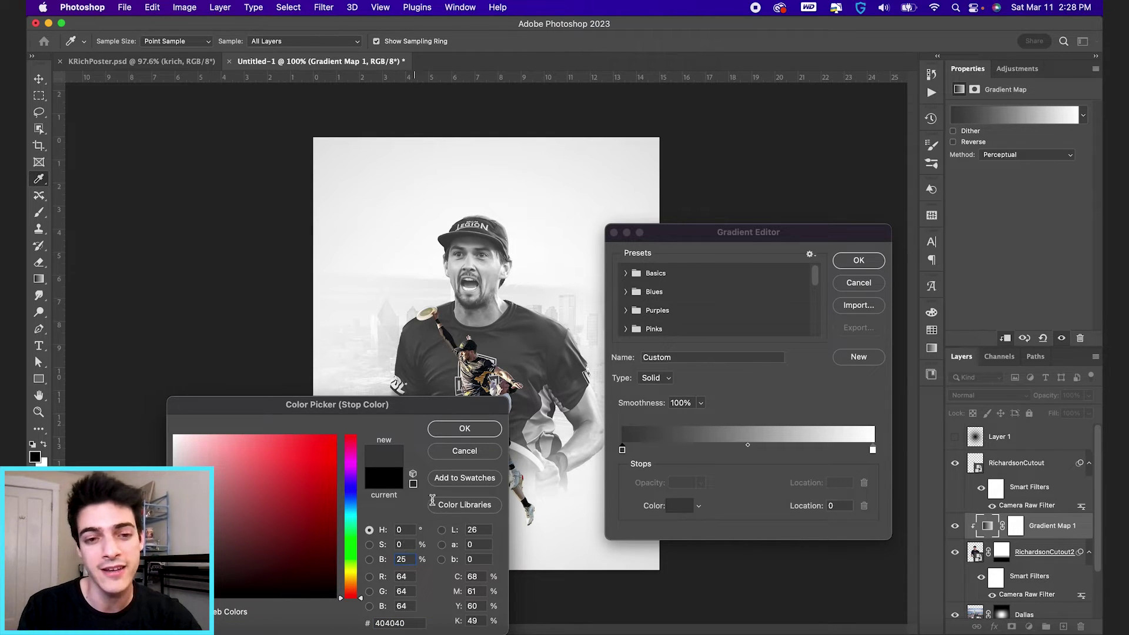
{"action": "left_click", "coordinate": [464, 428]}
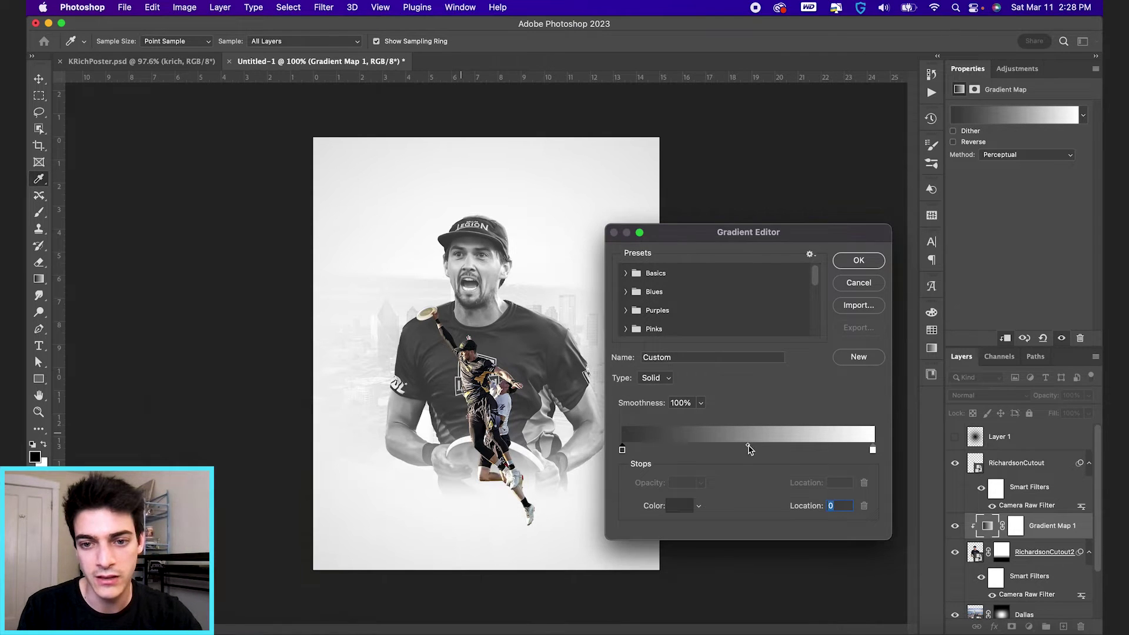
{"action": "left_click_drag", "start_coordinate": [747, 445], "coordinate": [724, 448]}
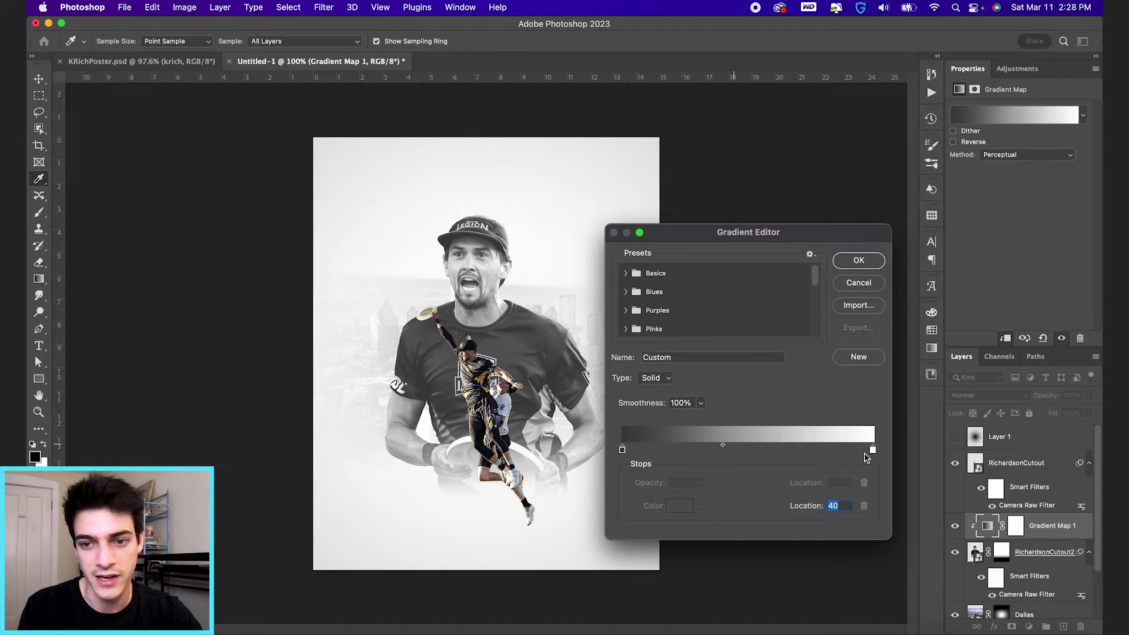
{"action": "left_click_drag", "start_coordinate": [873, 450], "coordinate": [838, 450]}
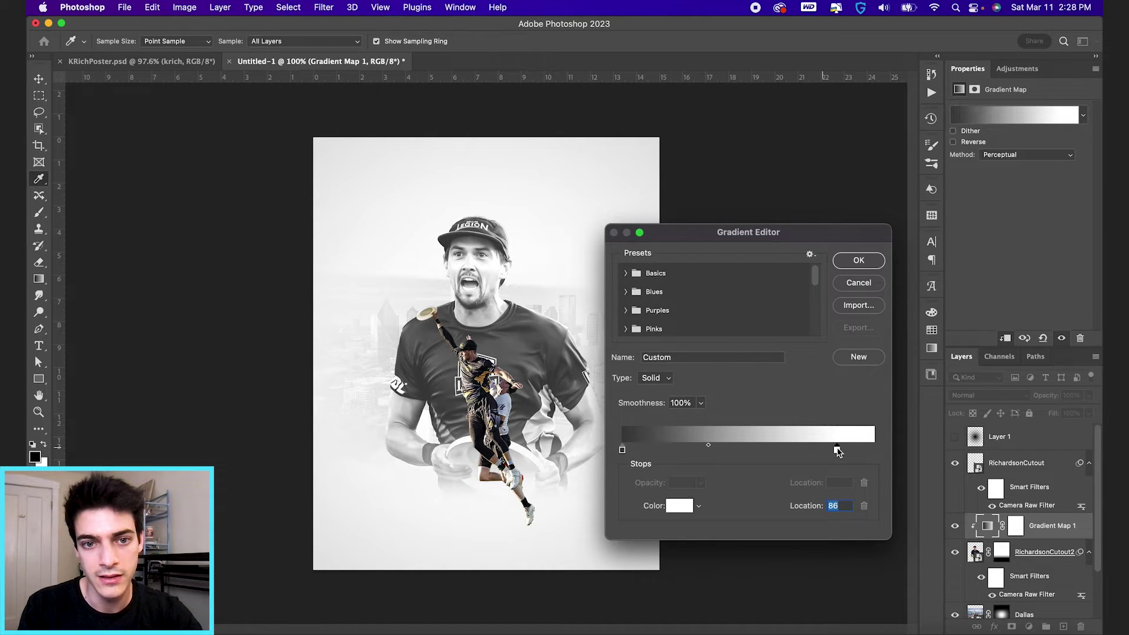
{"action": "left_click_drag", "start_coordinate": [708, 448], "coordinate": [733, 449]}
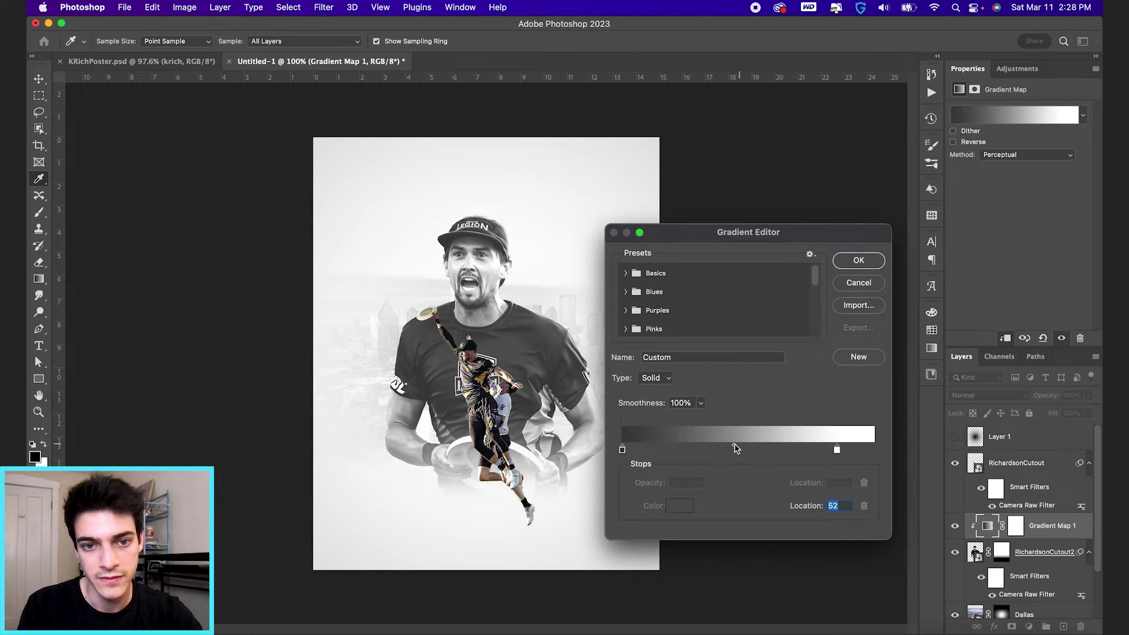
{"action": "left_click", "coordinate": [852, 262]}
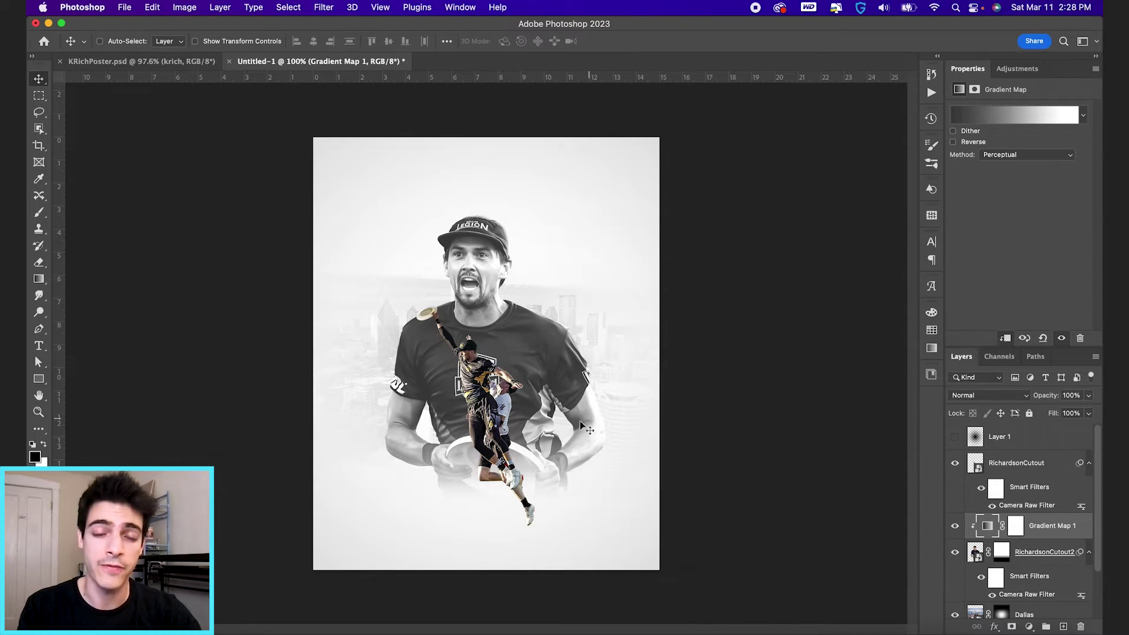
Step: Duplicate Gradient Map 1 above RichardsonCutout, clip it, and toggle it to compare grayscale with colour
{"action": "key", "text": "ctrl+0"}
{"action": "scroll", "coordinate": [481, 436], "scroll_direction": "up", "scroll_amount": 3}
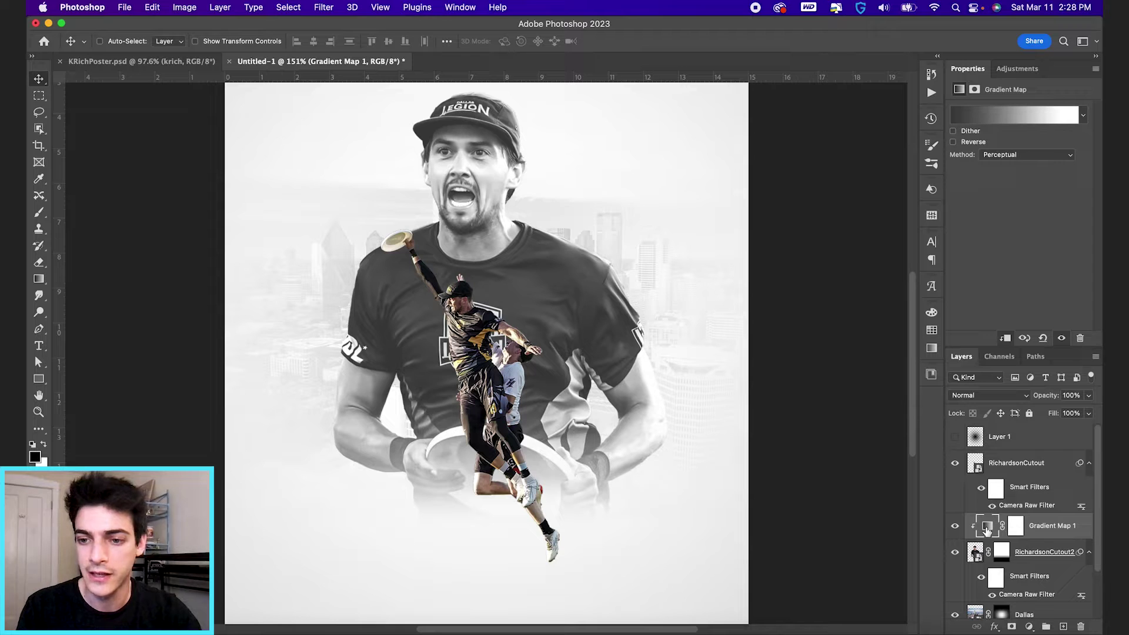
{"action": "left_click_drag", "start_coordinate": [987, 531], "coordinate": [979, 465], "text": "alt"}
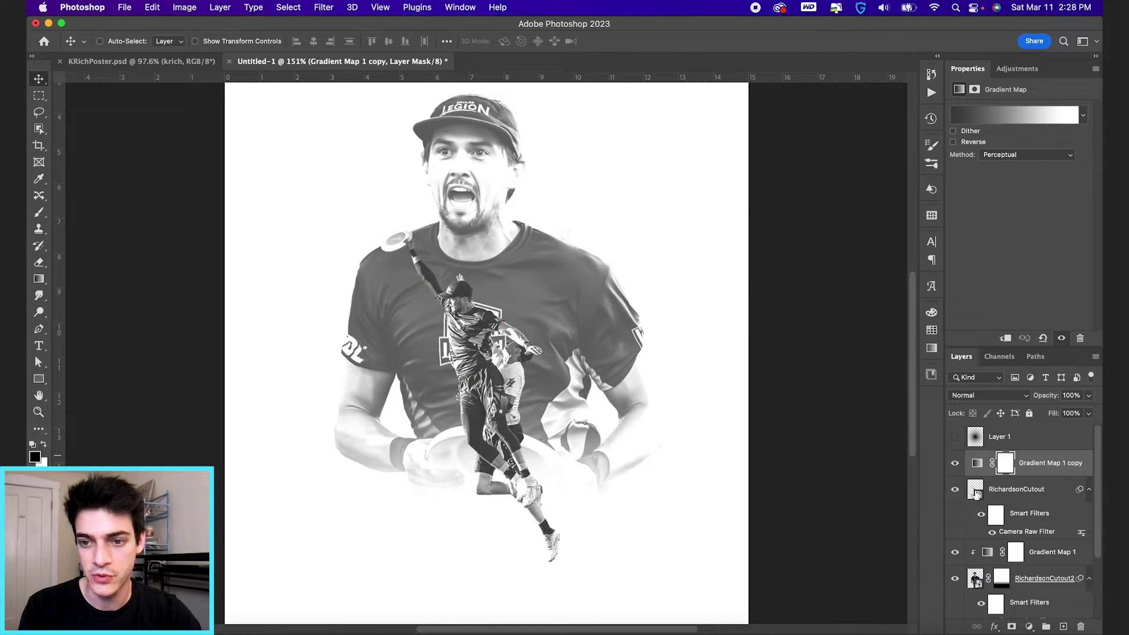
{"action": "left_click", "coordinate": [977, 474], "text": "alt"}
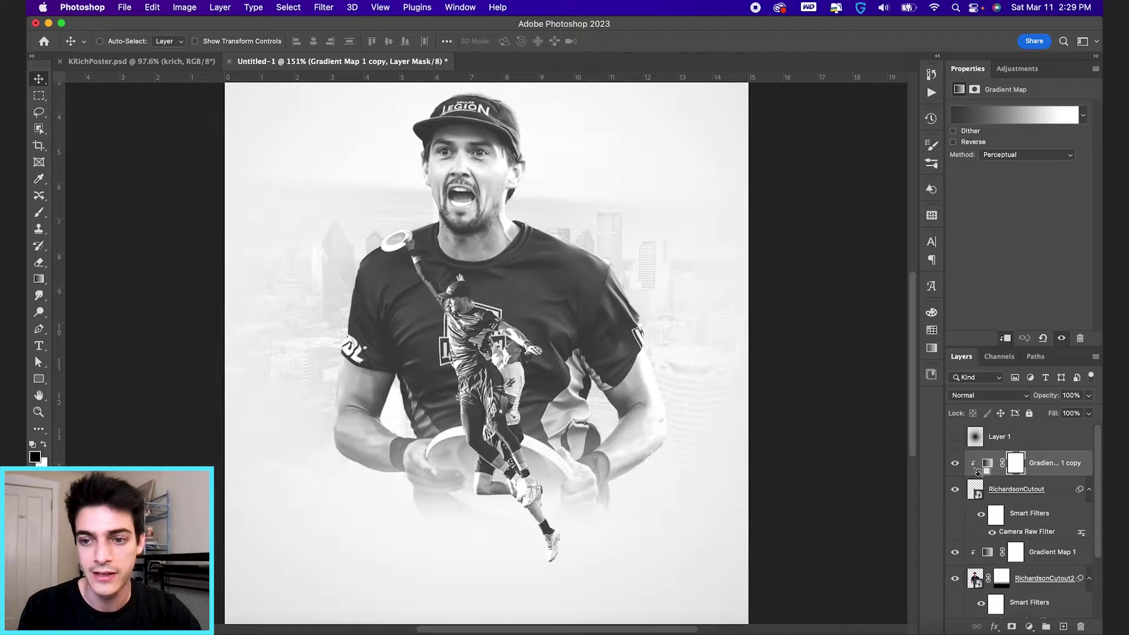
{"action": "left_click", "coordinate": [986, 465]}
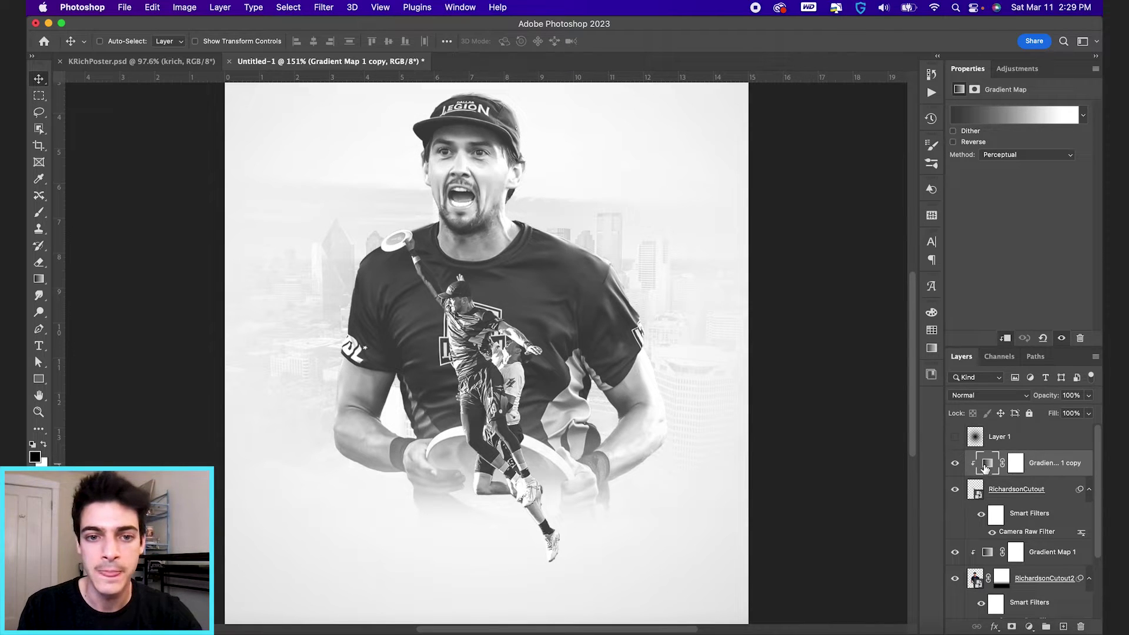
{"action": "scroll", "coordinate": [474, 334], "scroll_direction": "up", "scroll_amount": 5}
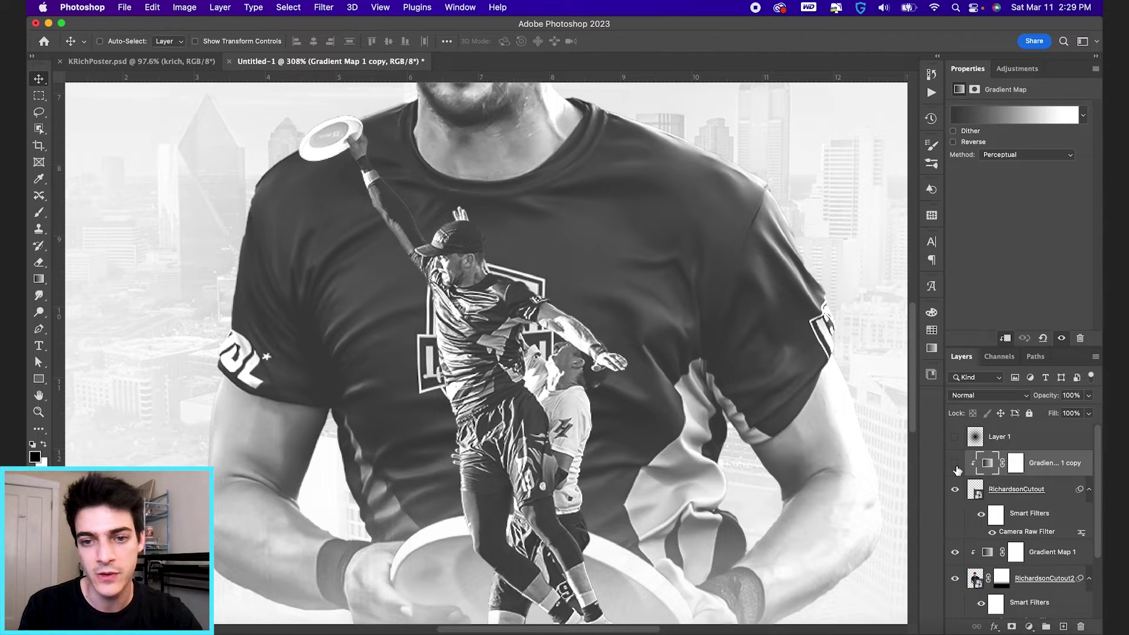
{"action": "left_click", "coordinate": [956, 465]}
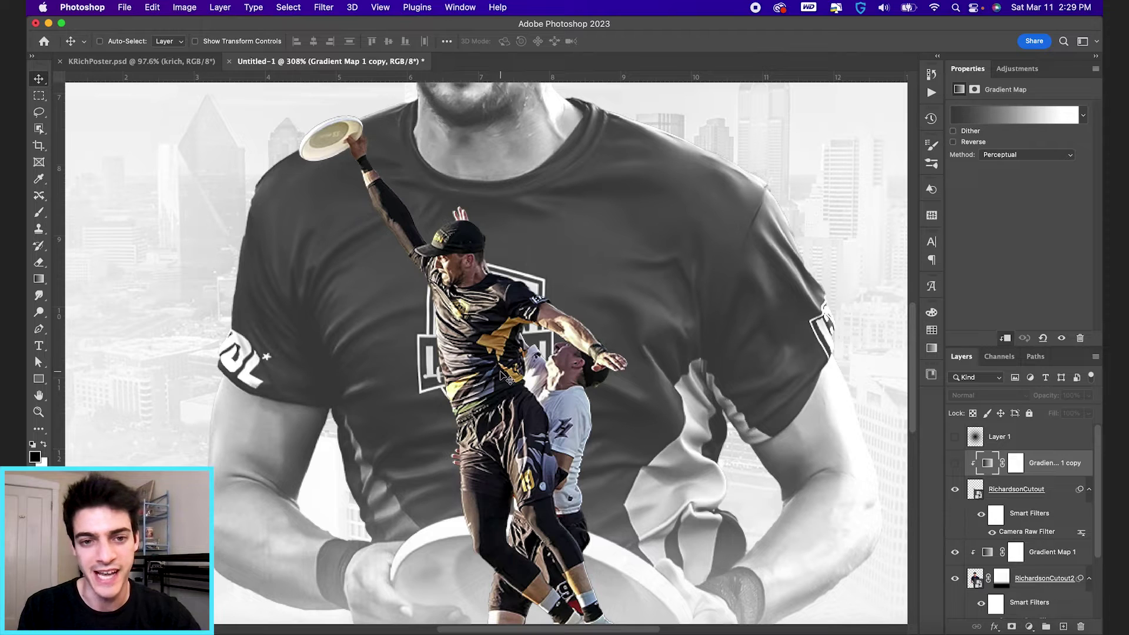
{"action": "left_click", "coordinate": [954, 464]}
Step: With a 10 px brush on the copy's mask, restore colour at the waist and jersey's orange stripe
{"action": "left_click", "coordinate": [1017, 463]}
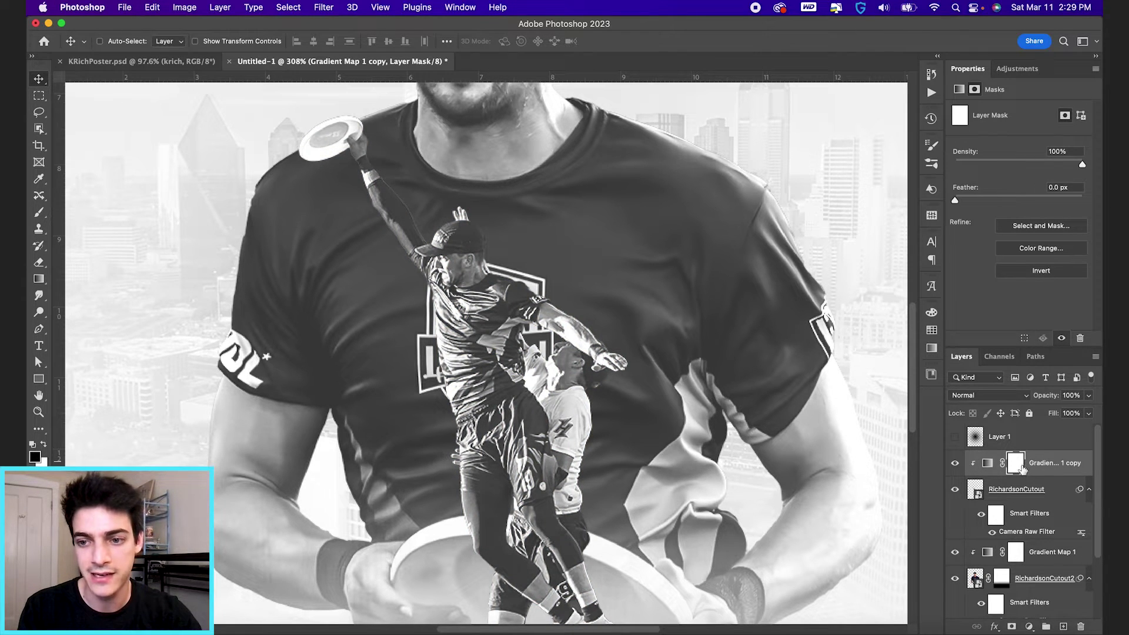
{"action": "key", "text": "b"}
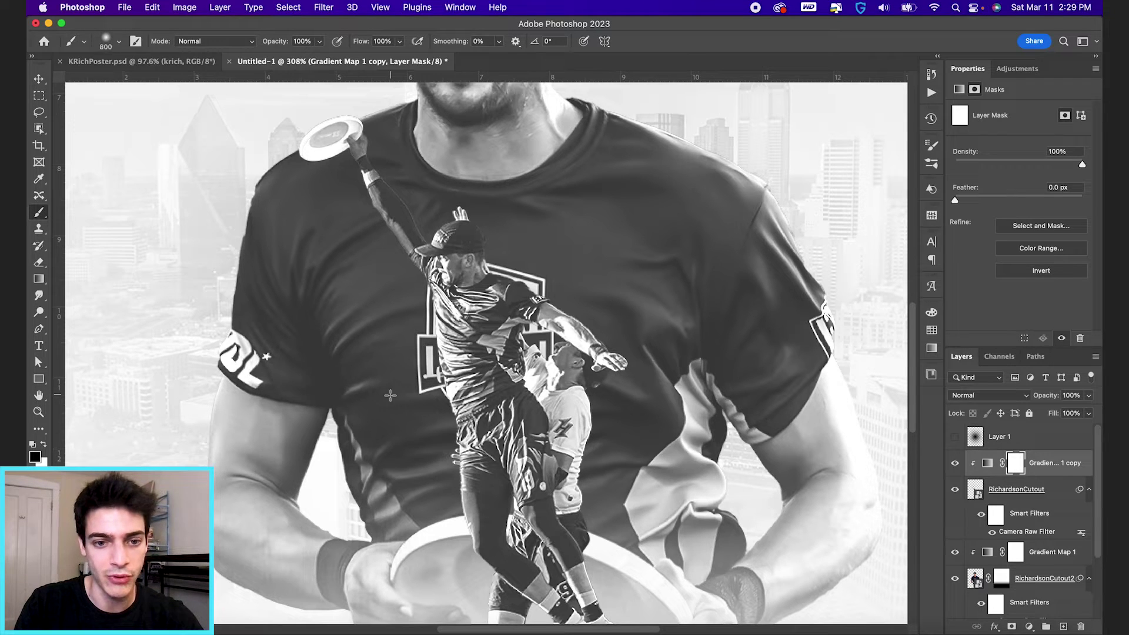
{"action": "key", "text": "bracketleft"}
{"action": "key", "text": "bracketleft"}
{"action": "key", "text": "bracketleft"}
{"action": "key", "text": "bracketleft"}
{"action": "key", "text": "bracketleft"}
{"action": "key", "text": "bracketleft"}
{"action": "key", "text": "bracketleft"}
{"action": "key", "text": "bracketleft"}
{"action": "key", "text": "bracketleft"}
{"action": "key", "text": "bracketleft"}
{"action": "key", "text": "bracketleft"}
{"action": "key", "text": "bracketleft"}
{"action": "key", "text": "bracketleft"}
{"action": "key", "text": "bracketleft"}
{"action": "key", "text": "bracketleft"}
{"action": "key", "text": "bracketleft"}
{"action": "key", "text": "bracketleft"}
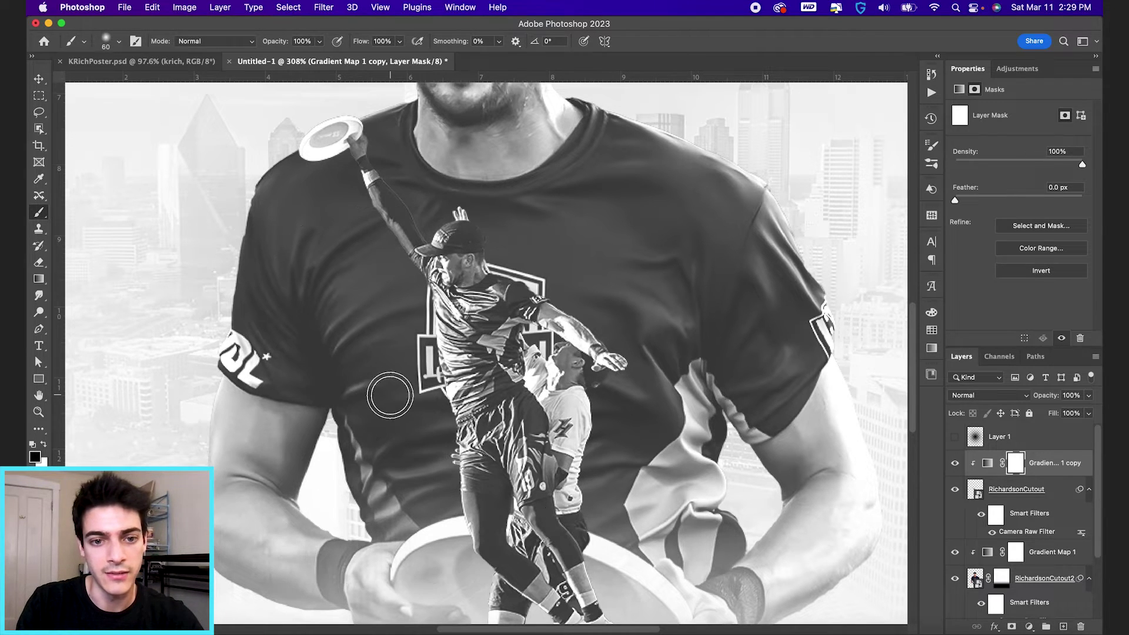
{"action": "key", "text": "bracketleft"}
{"action": "key", "text": "bracketleft"}
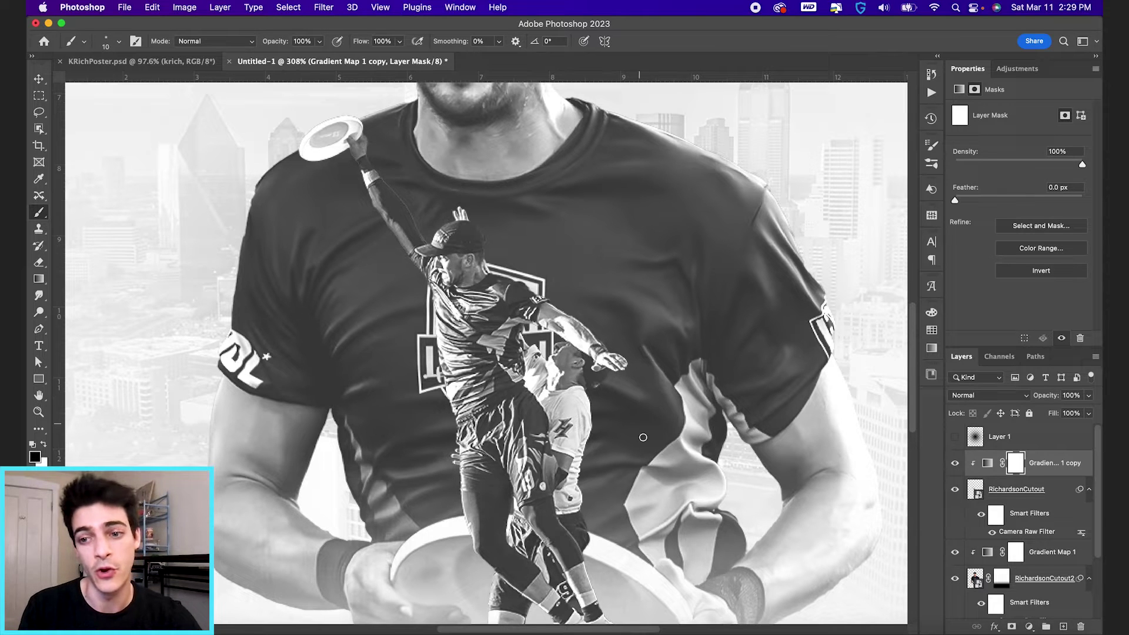
{"action": "scroll", "coordinate": [480, 356], "scroll_direction": "up", "scroll_amount": 3}
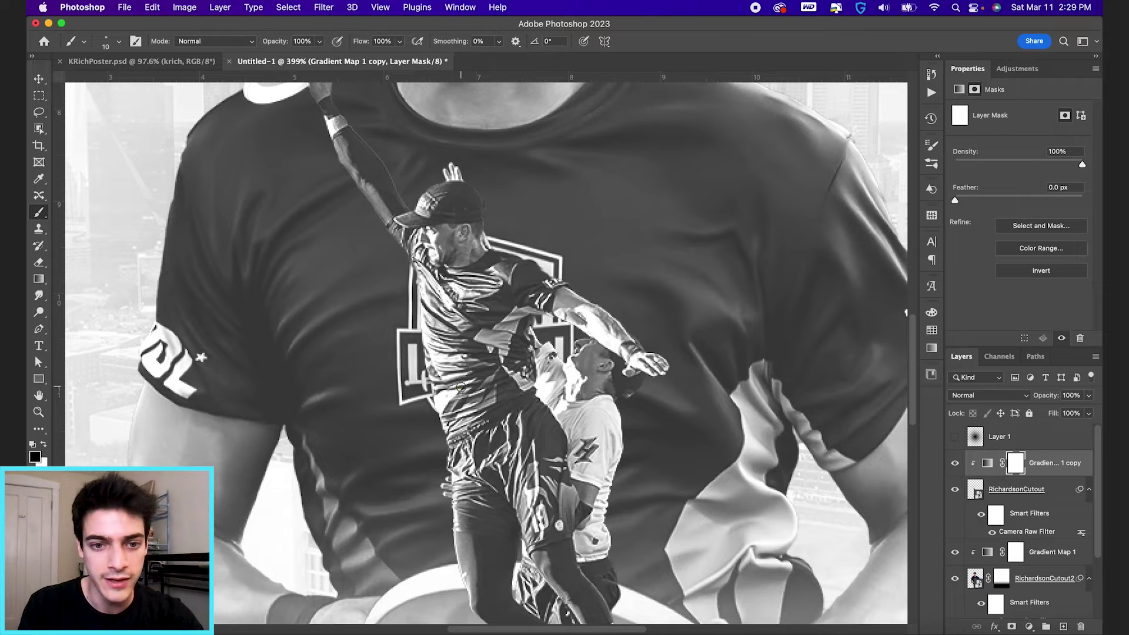
{"action": "left_click_drag", "start_coordinate": [461, 387], "coordinate": [433, 407]}
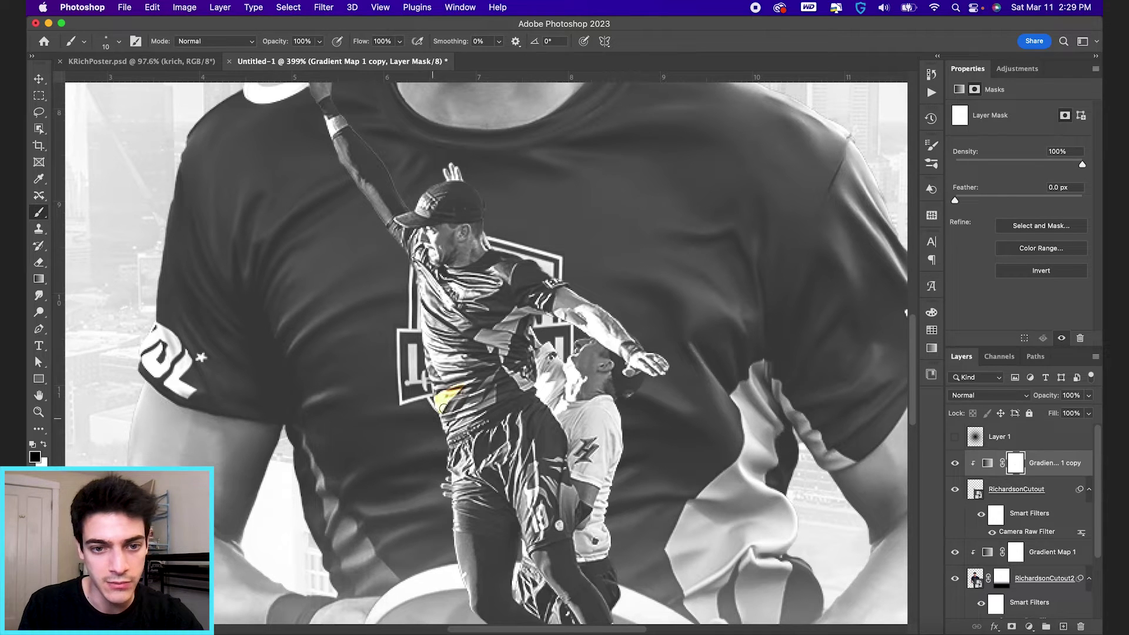
{"action": "key", "text": "x"}
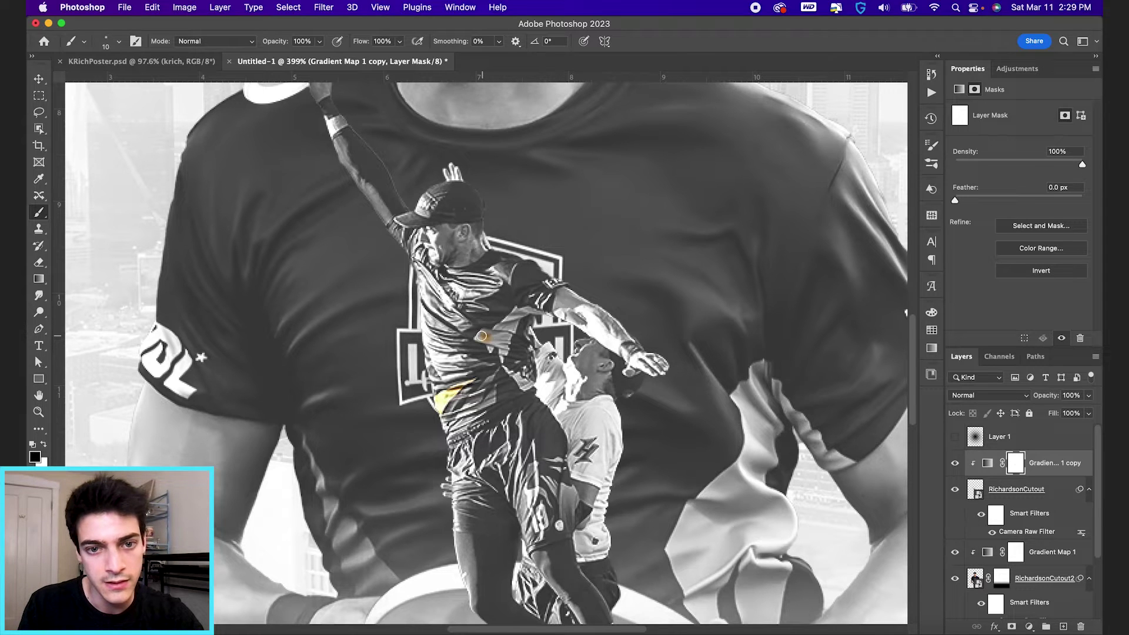
{"action": "key", "text": "x"}
{"action": "mouse_move", "coordinate": [479, 335]}
{"action": "left_mouse_down"}
{"action": "mouse_move", "coordinate": [503, 349]}
{"action": "mouse_move", "coordinate": [511, 319]}
{"action": "mouse_move", "coordinate": [551, 315]}
{"action": "left_mouse_up"}
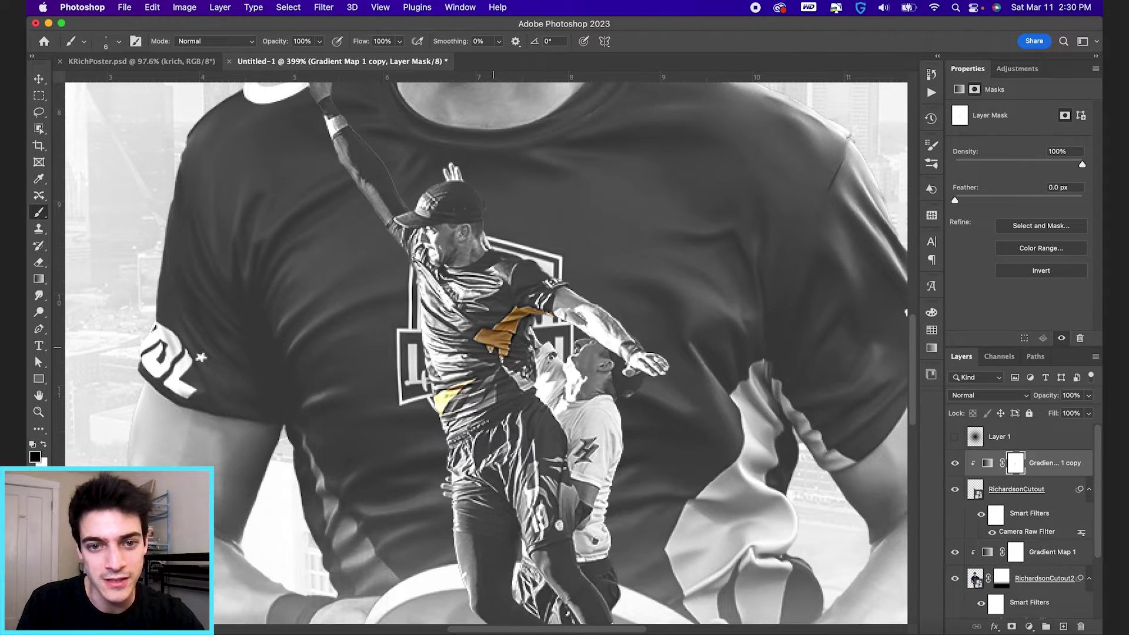
{"action": "left_click_drag", "start_coordinate": [506, 371], "coordinate": [527, 384]}
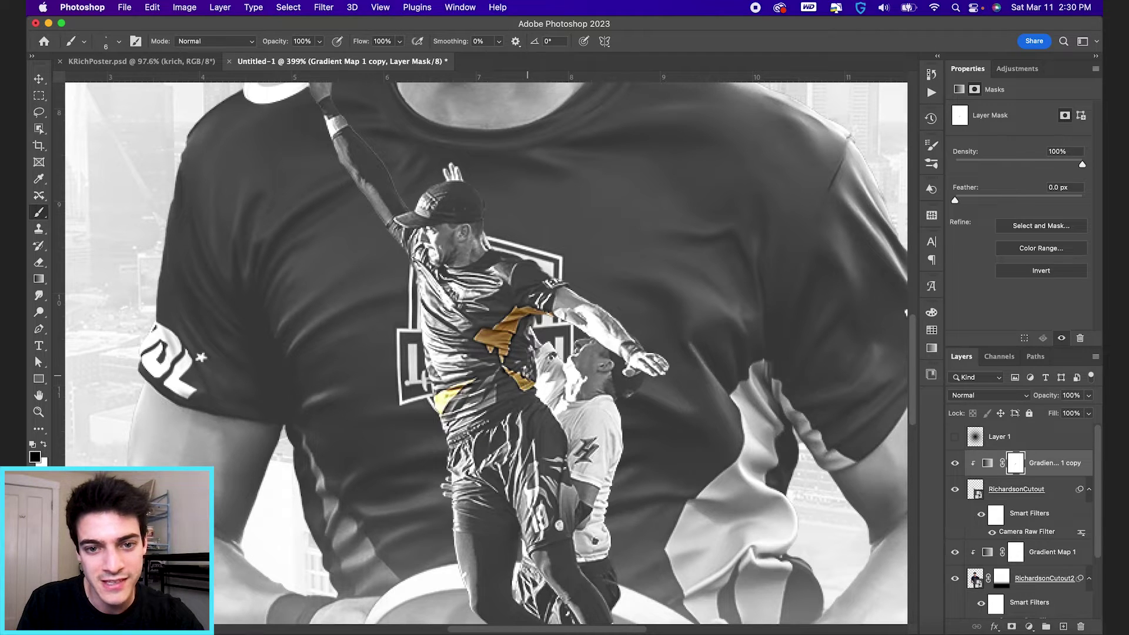
Step: Reveal yellow on the jersey, checking the mask by toggling the gradient map, then fit the poster
{"action": "left_click", "coordinate": [954, 464]}
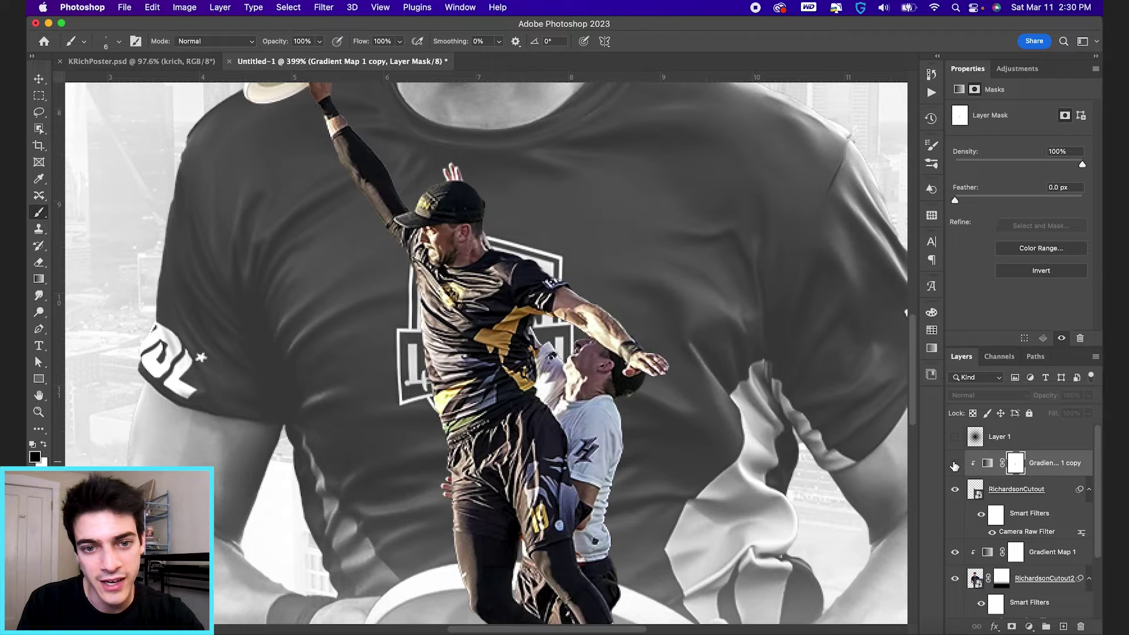
{"action": "left_click", "coordinate": [955, 464]}
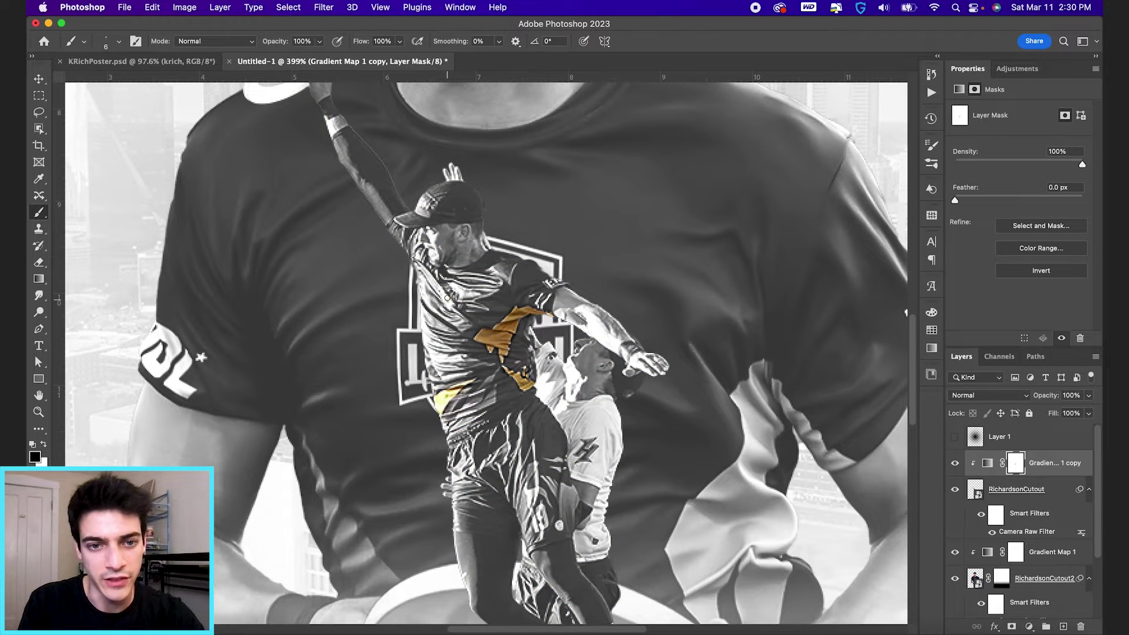
{"action": "mouse_move", "coordinate": [449, 305]}
{"action": "left_mouse_down"}
{"action": "mouse_move", "coordinate": [456, 292]}
{"action": "mouse_move", "coordinate": [445, 288]}
{"action": "left_mouse_up"}
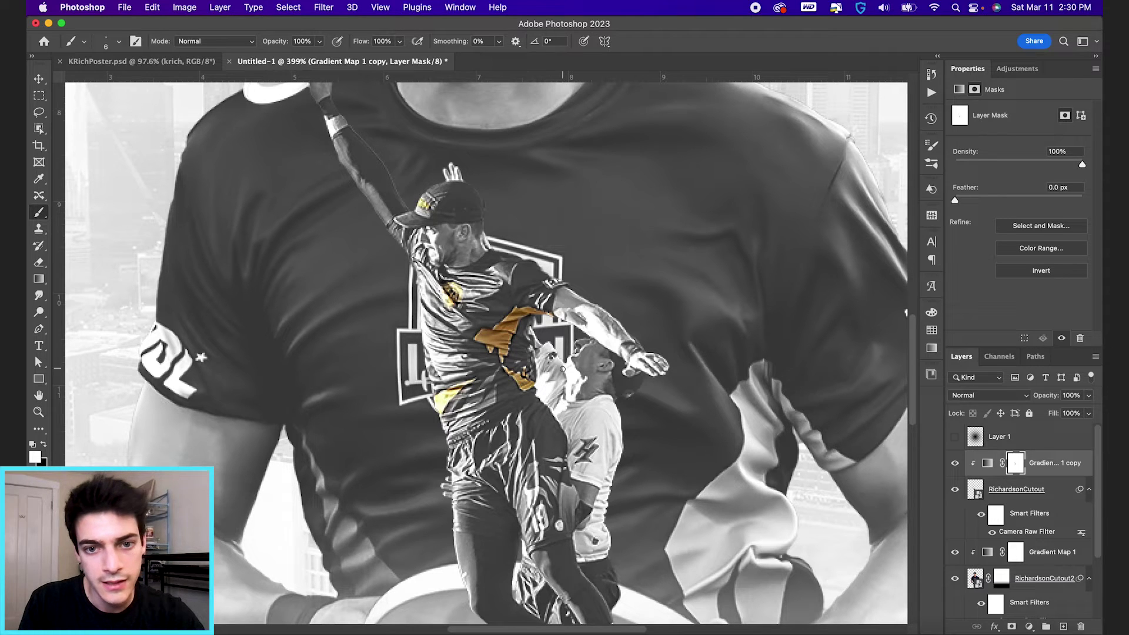
{"action": "left_click", "coordinate": [955, 463]}
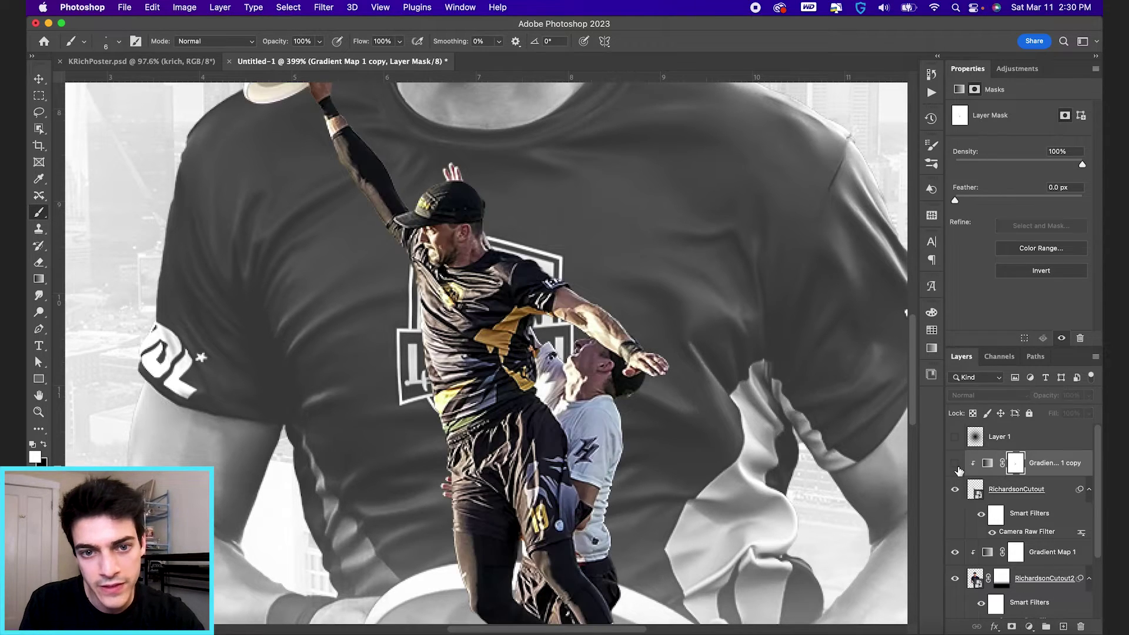
{"action": "left_click", "coordinate": [955, 463]}
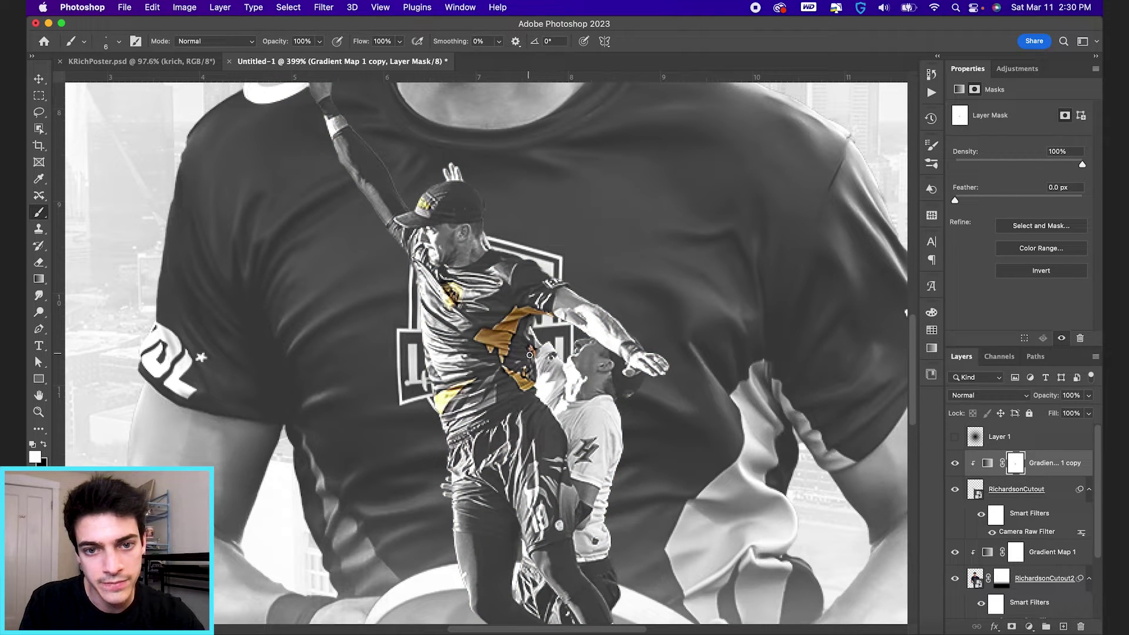
{"action": "scroll", "coordinate": [528, 349], "scroll_direction": "down", "scroll_amount": 3}
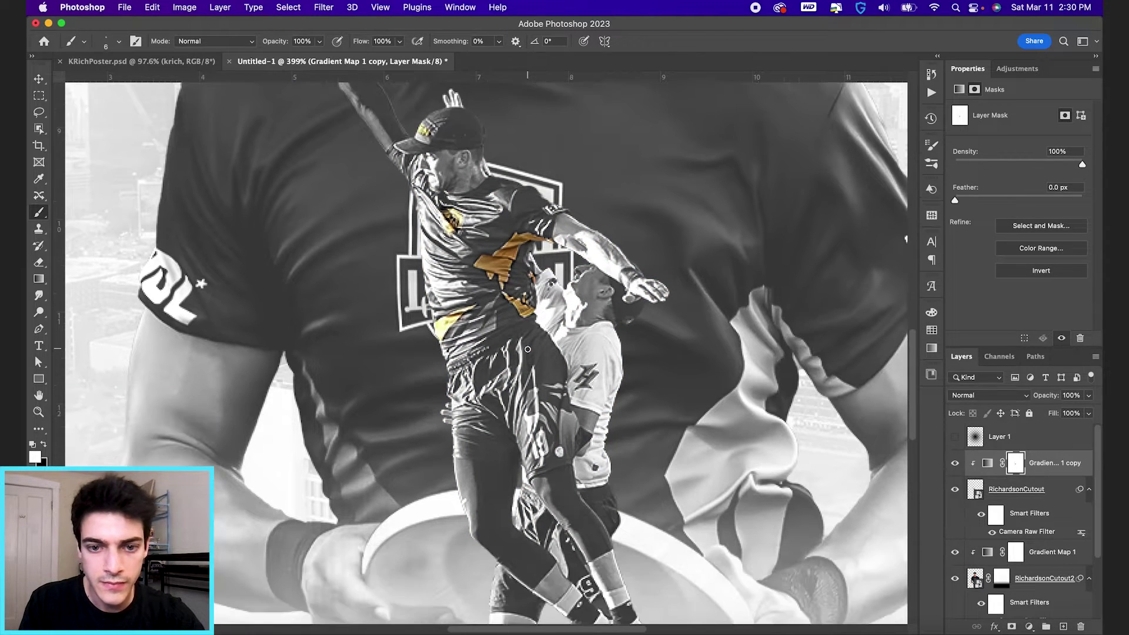
{"action": "left_click", "coordinate": [955, 463]}
{"action": "left_click", "coordinate": [955, 463]}
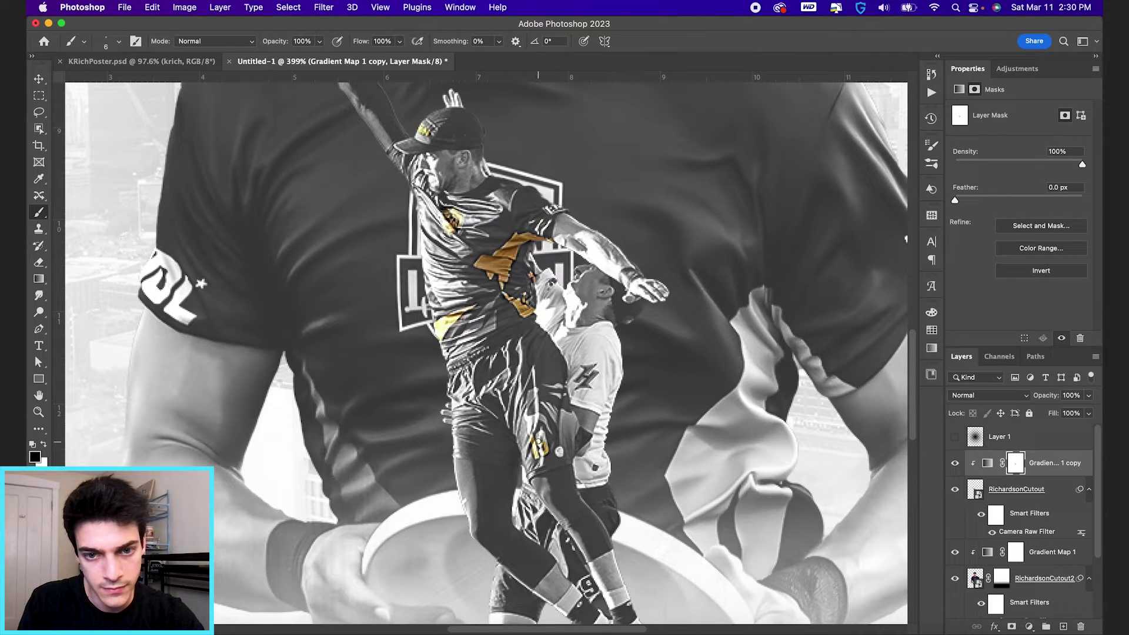
{"action": "key", "text": "super+0"}
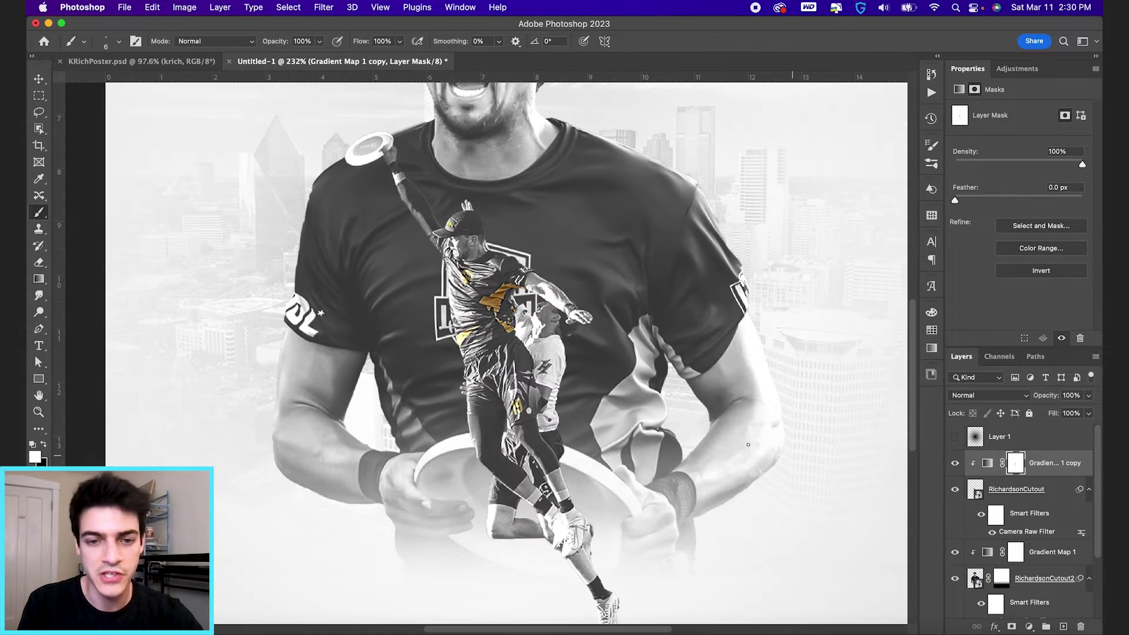
{"action": "key", "text": "x"}
{"action": "key", "text": "super+0"}
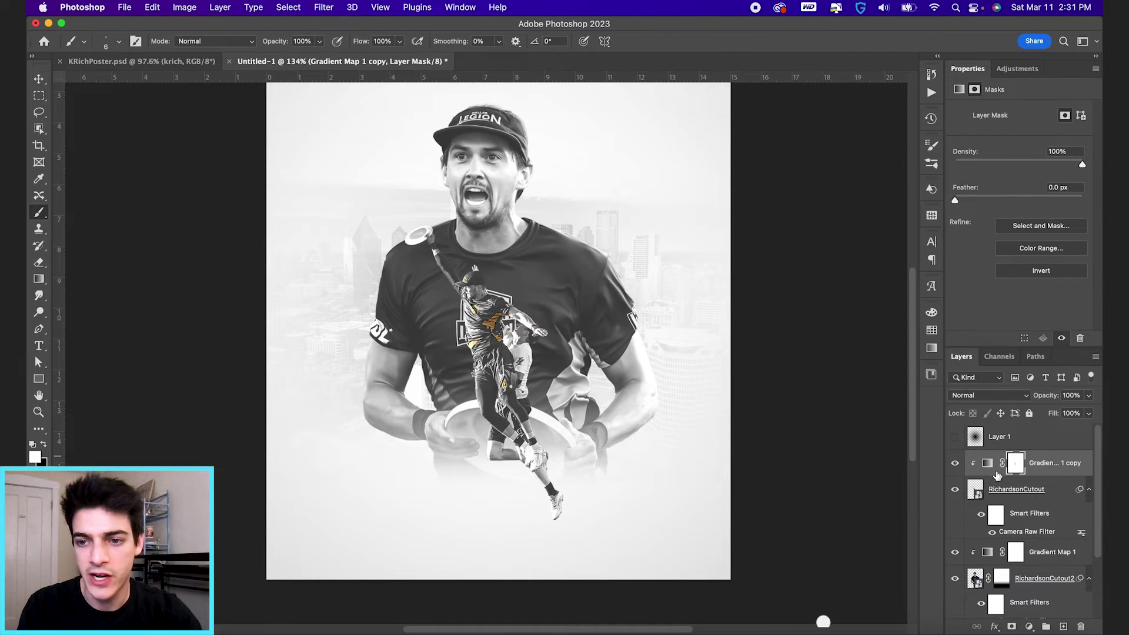
{"action": "left_click", "coordinate": [987, 462]}
Step: Move the copy gradient's white stop to location 100 and recentre its midpoint at 50
{"action": "left_click", "coordinate": [1013, 115]}
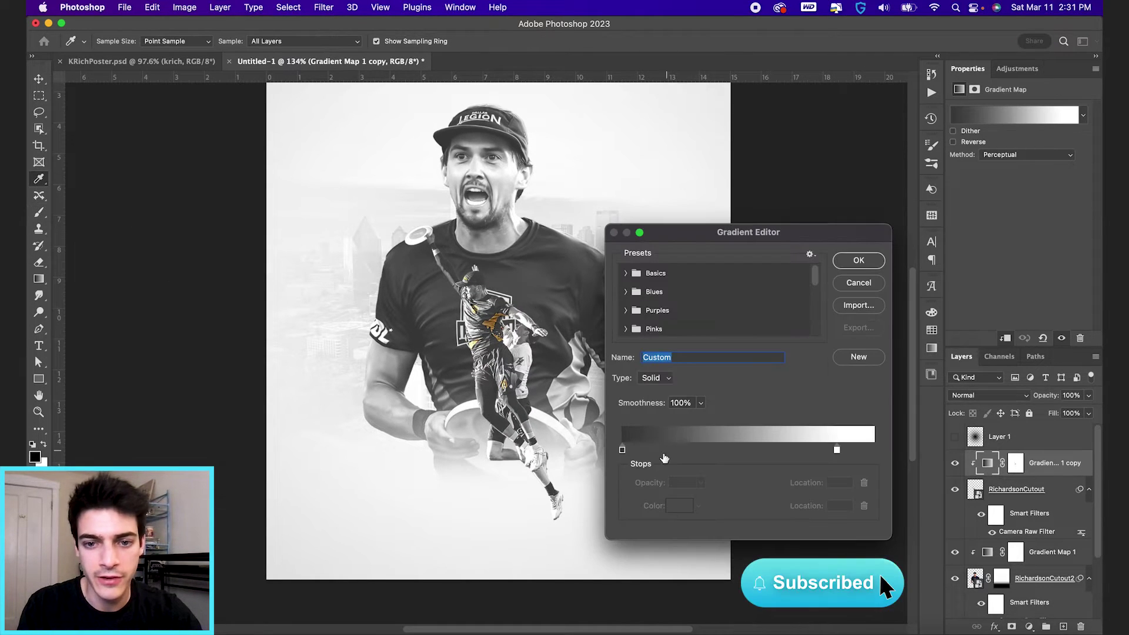
{"action": "left_click", "coordinate": [622, 450]}
{"action": "left_click_drag", "start_coordinate": [731, 448], "coordinate": [757, 448]}
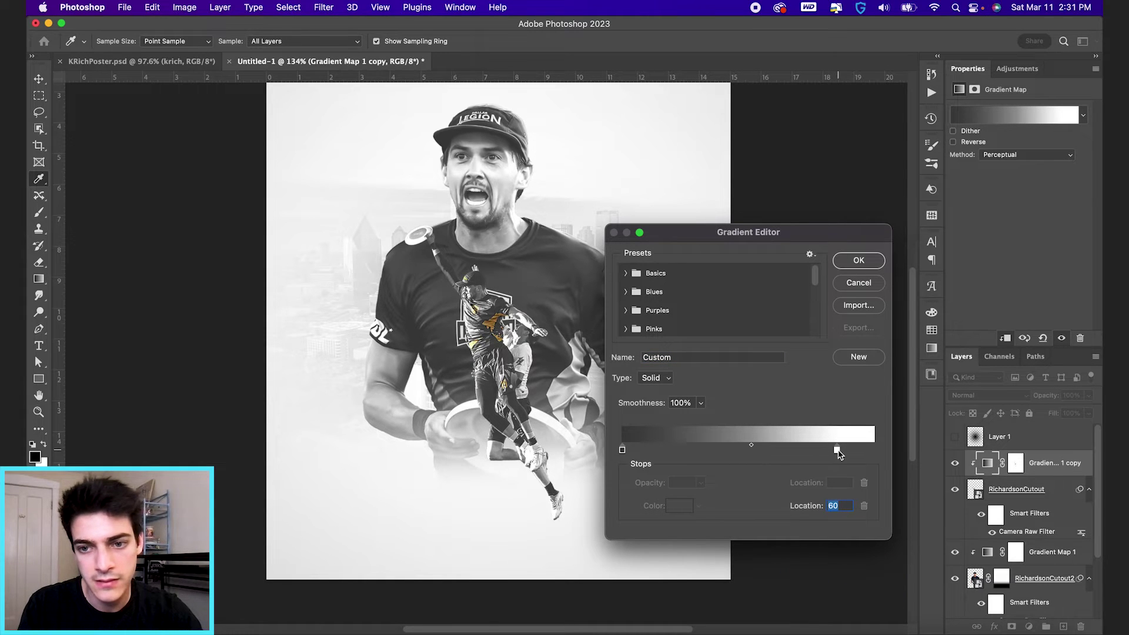
{"action": "left_click_drag", "start_coordinate": [840, 452], "coordinate": [883, 454]}
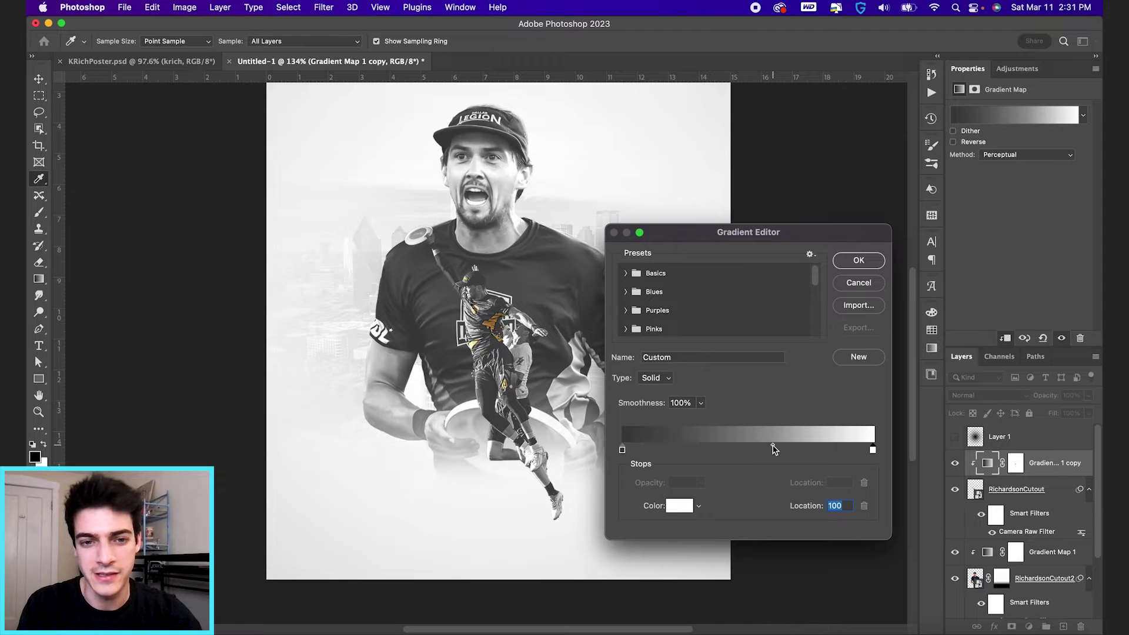
{"action": "left_click_drag", "start_coordinate": [773, 447], "coordinate": [760, 447]}
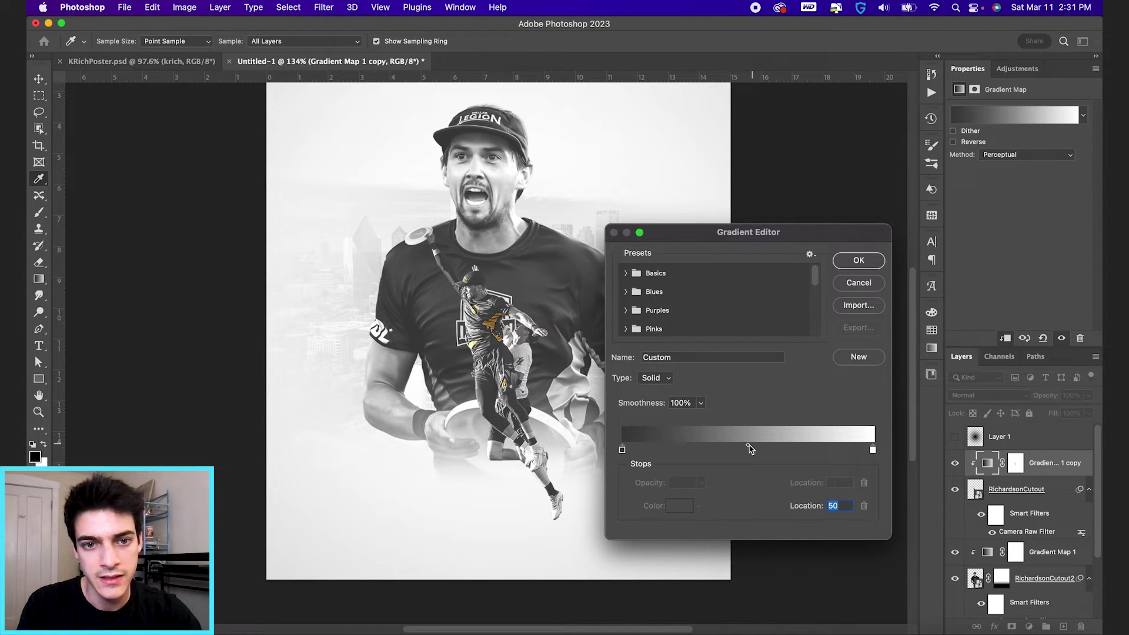
{"action": "key", "text": "Return"}
{"action": "key", "text": "b"}
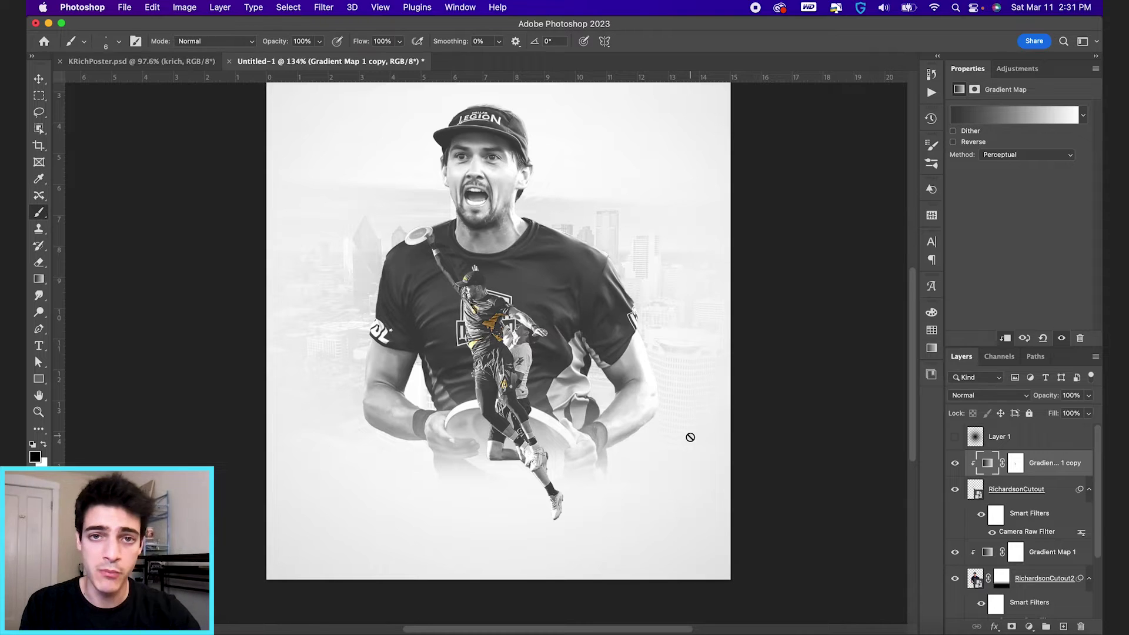
Step: Give RichardsonCutout an Overlay Inner Glow at about 69% opacity
{"action": "left_click", "coordinate": [980, 500]}
{"action": "left_click", "coordinate": [995, 627]}
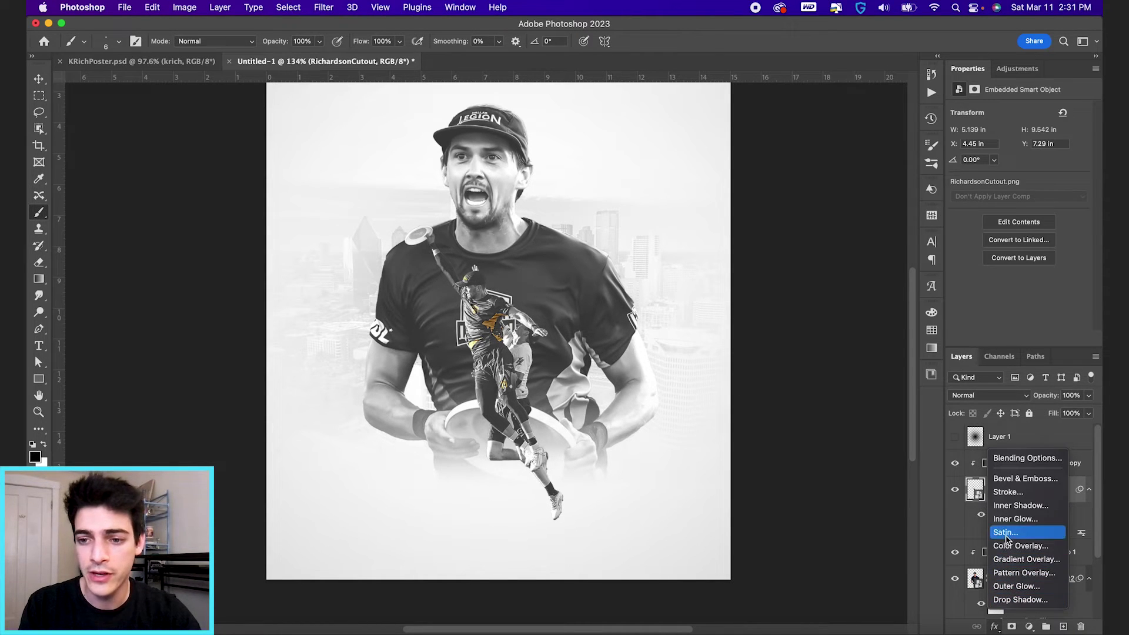
{"action": "left_click", "coordinate": [1013, 520]}
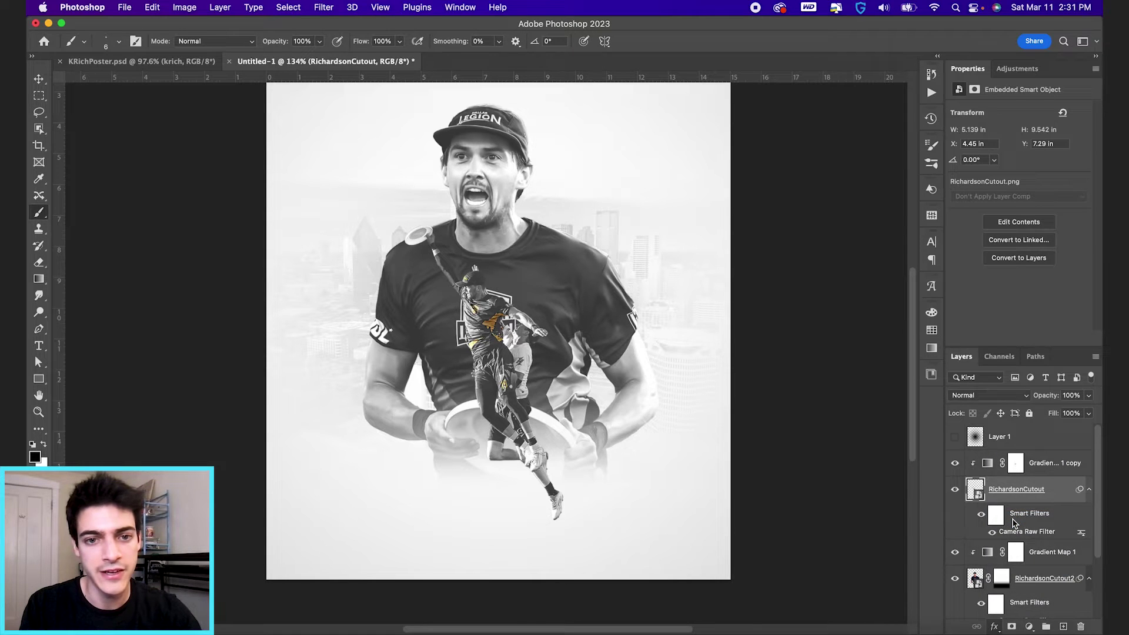
{"action": "left_click_drag", "start_coordinate": [560, 316], "coordinate": [584, 317]}
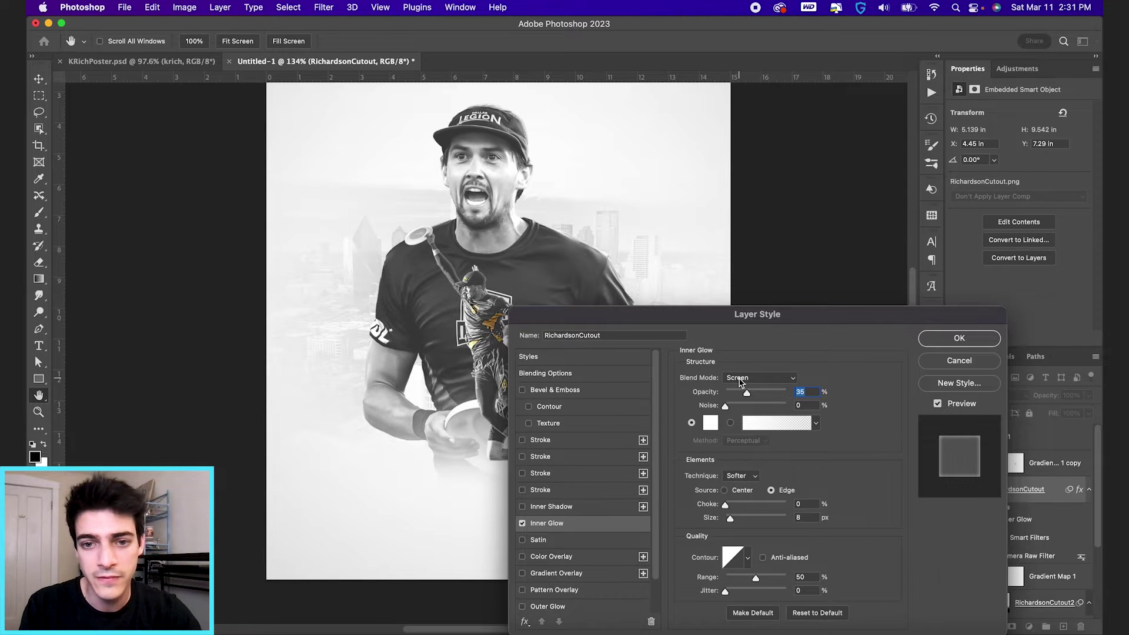
{"action": "left_click", "coordinate": [740, 382]}
{"action": "left_click", "coordinate": [745, 434]}
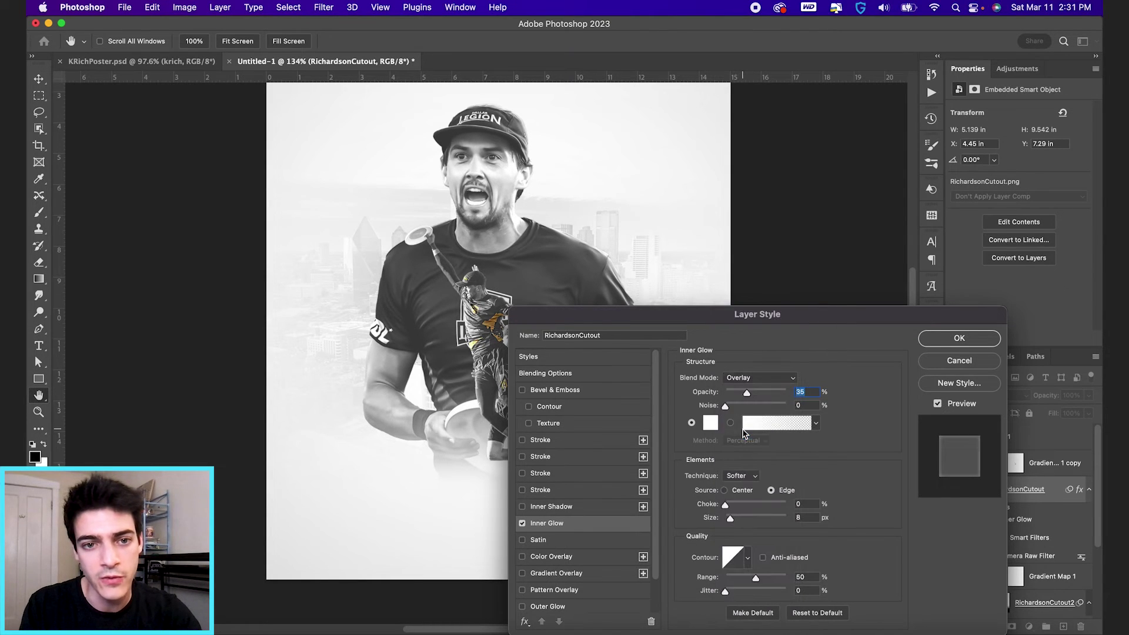
{"action": "left_click_drag", "start_coordinate": [752, 391], "coordinate": [763, 398]}
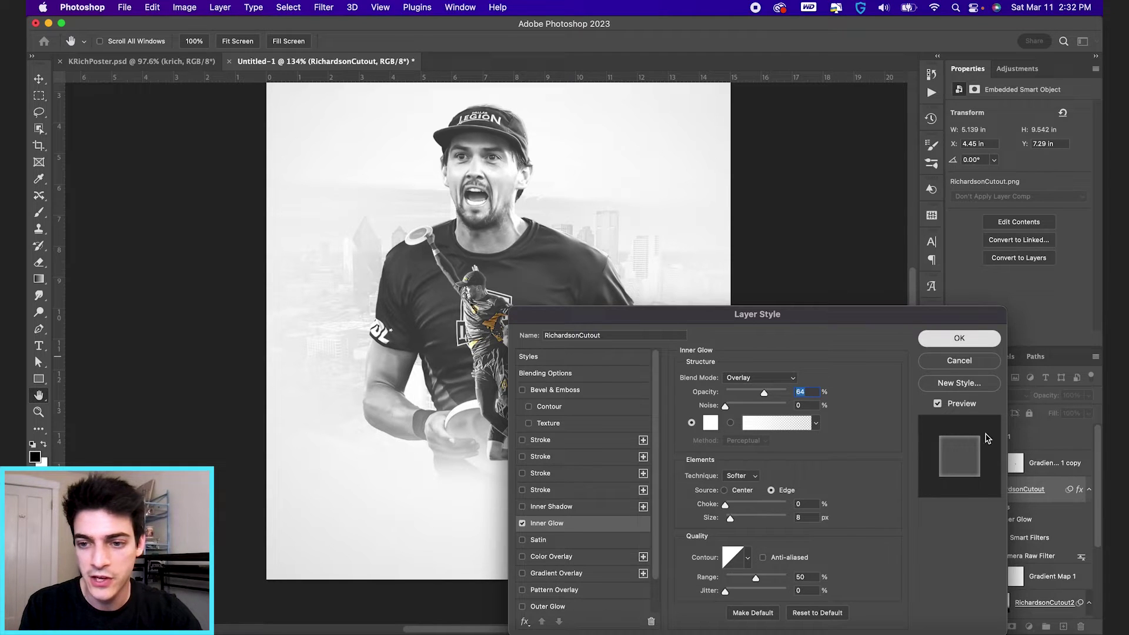
{"action": "left_click", "coordinate": [959, 339]}
Step: Copy the inner glow onto RichardsonCutout2 and toggle it to compare
{"action": "scroll", "coordinate": [1006, 499], "scroll_direction": "down", "scroll_amount": 1}
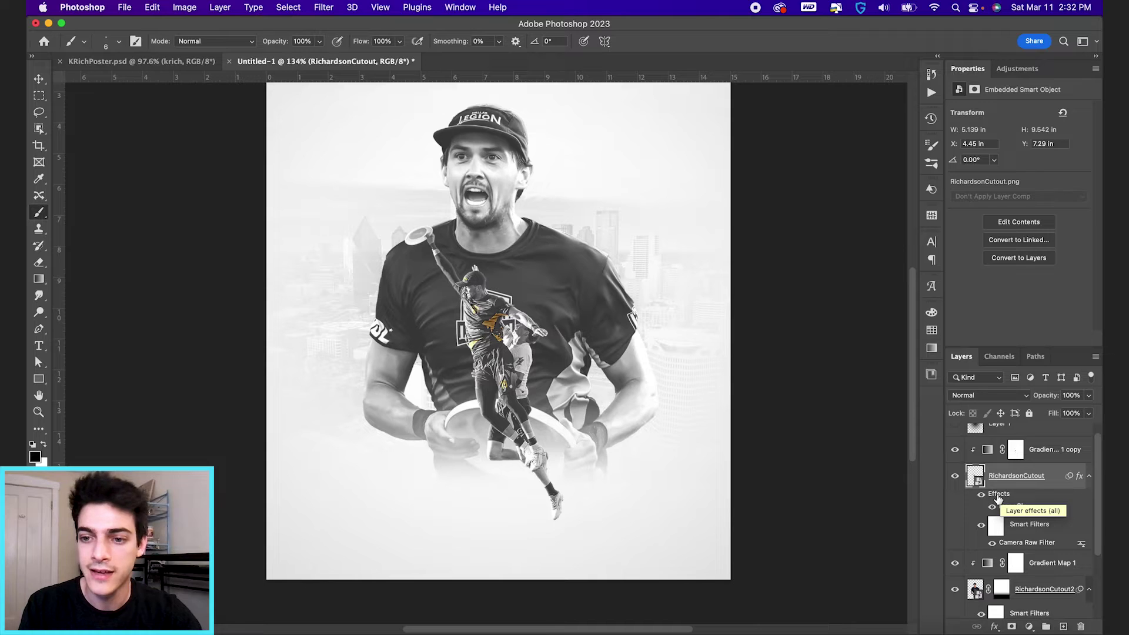
{"action": "left_click_drag", "start_coordinate": [998, 499], "coordinate": [975, 590]}
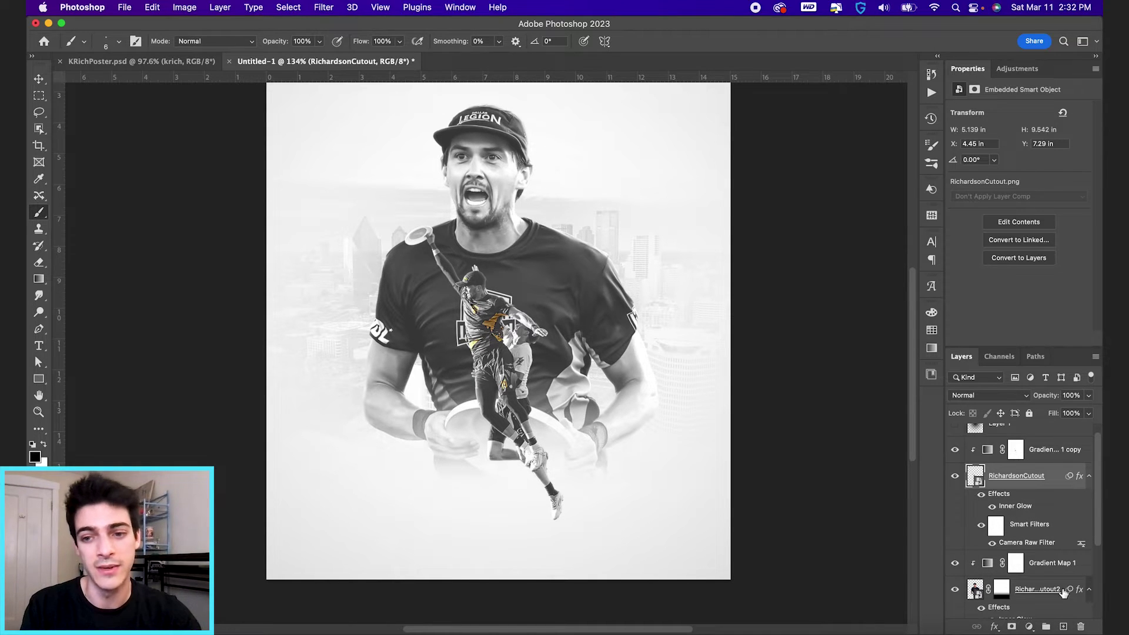
{"action": "scroll", "coordinate": [1032, 577], "scroll_direction": "down", "scroll_amount": 1}
{"action": "scroll", "coordinate": [1032, 576], "scroll_direction": "down", "scroll_amount": 1}
{"action": "left_click", "coordinate": [981, 590]}
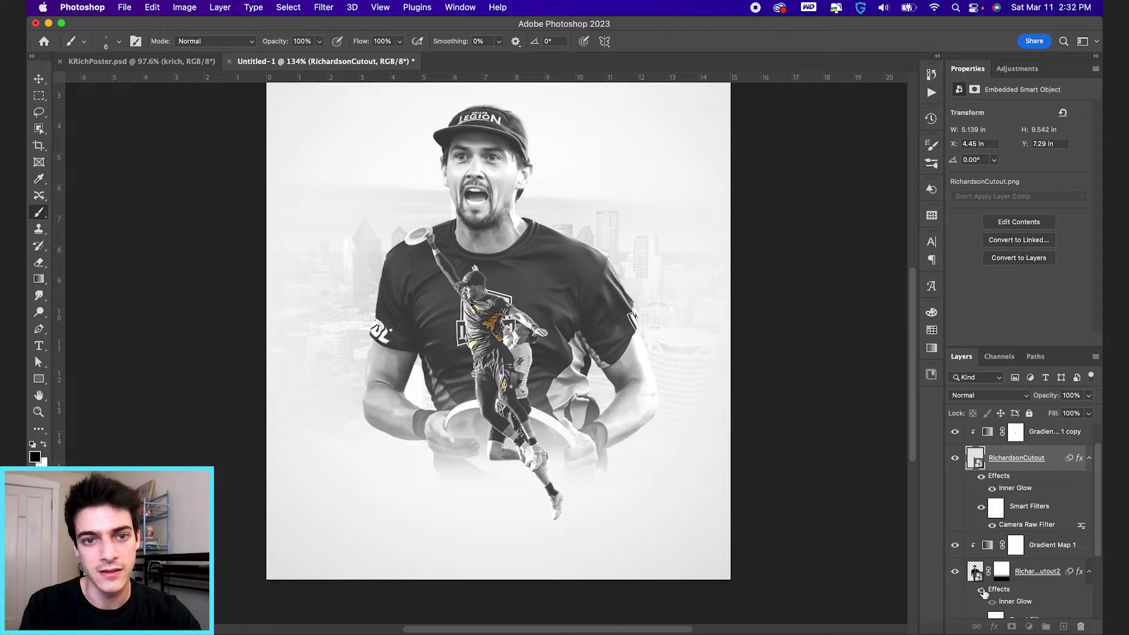
{"action": "left_click", "coordinate": [982, 590]}
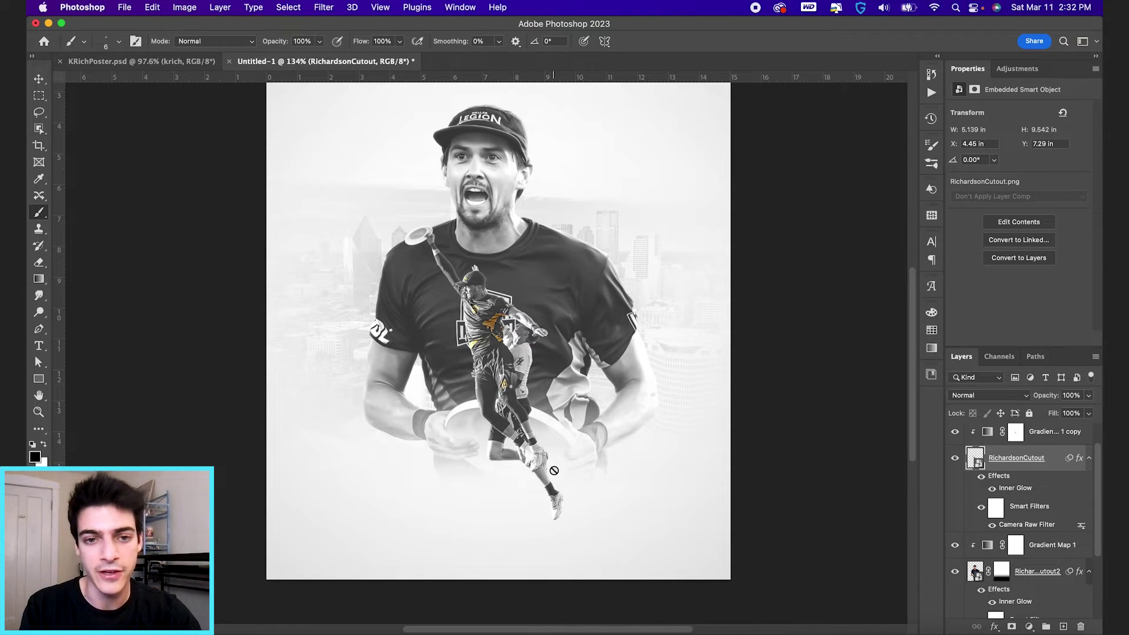
{"action": "scroll", "coordinate": [981, 524], "scroll_direction": "up", "scroll_amount": 1}
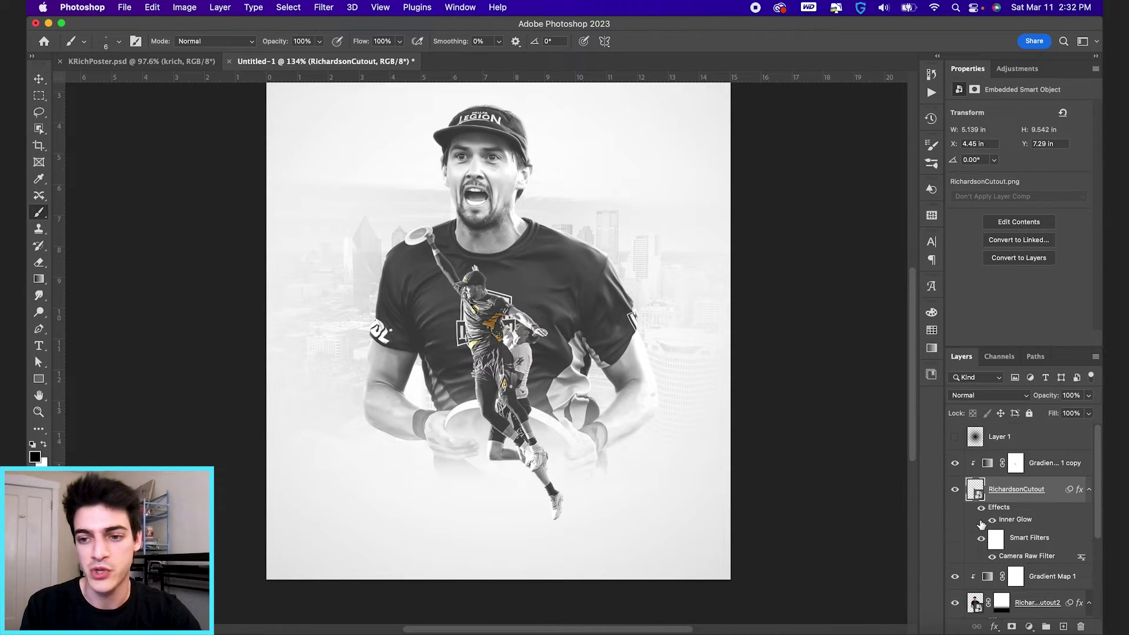
{"action": "left_click", "coordinate": [987, 579]}
Step: Paint a soft black dot on a new layer, squash it into an oval under the feet, 16% opacity
{"action": "key", "text": "super+shift+alt+n"}
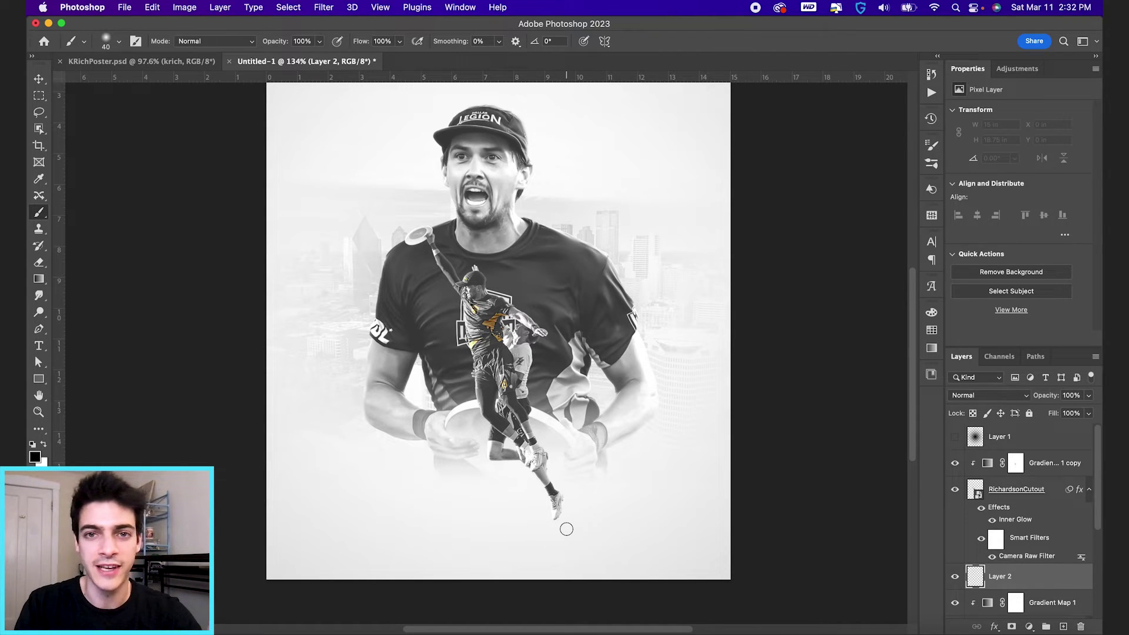
{"action": "key", "text": "bracketright"}
{"action": "key", "text": "bracketright"}
{"action": "key", "text": "bracketright"}
{"action": "key", "text": "bracketright"}
{"action": "key", "text": "bracketright"}
{"action": "key", "text": "bracketright"}
{"action": "key", "text": "bracketright"}
{"action": "key", "text": "bracketright"}
{"action": "key", "text": "bracketright"}
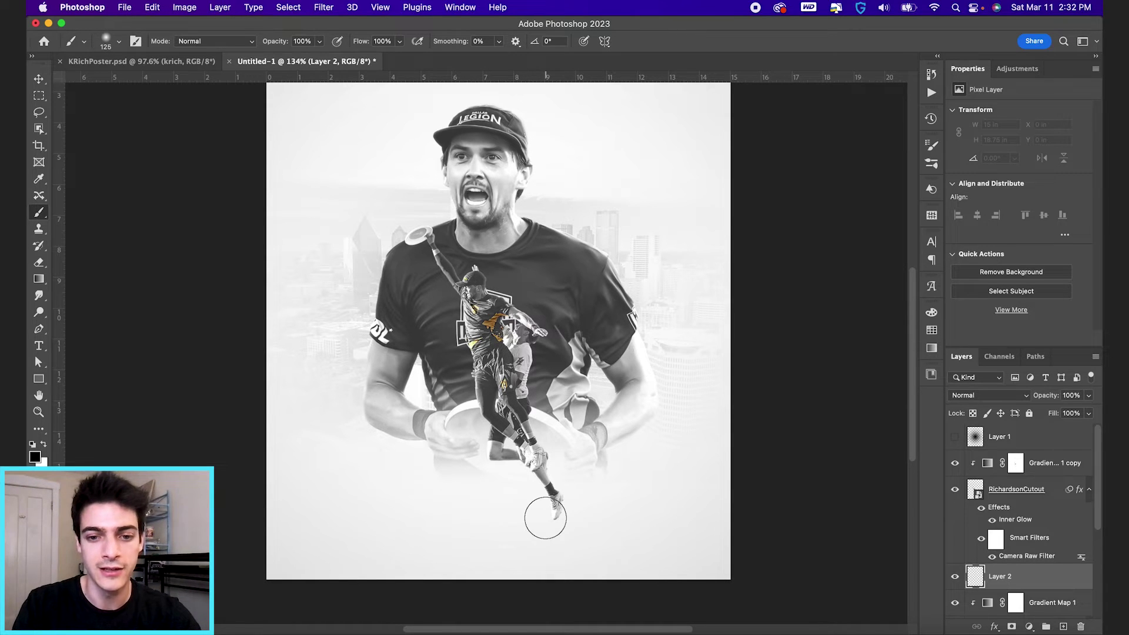
{"action": "key", "text": "bracketleft"}
{"action": "key", "text": "bracketleft"}
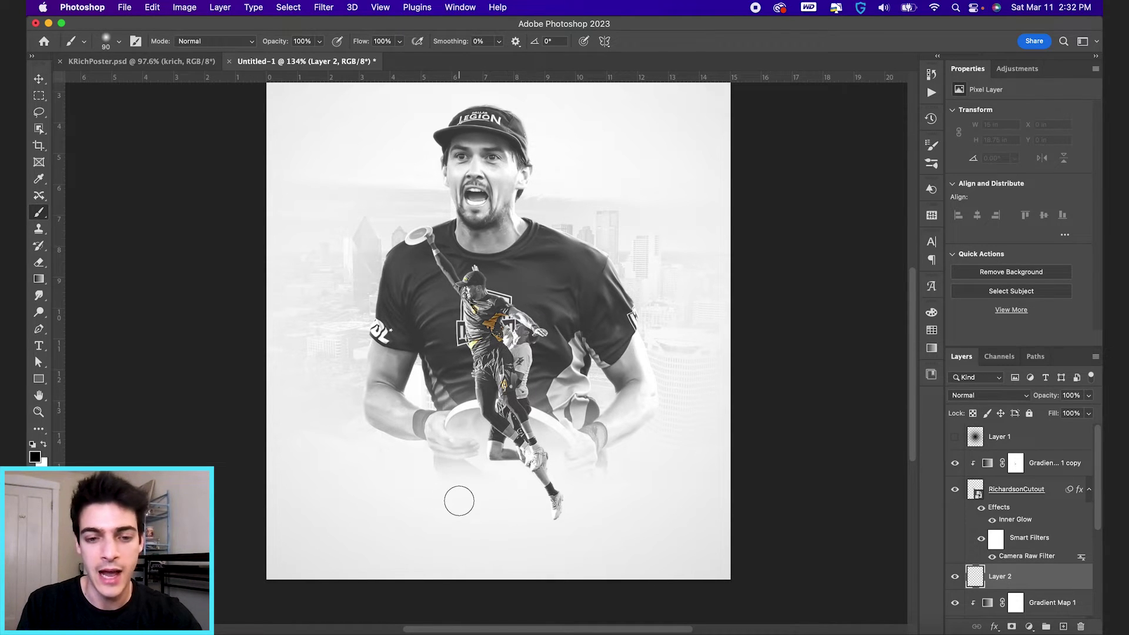
{"action": "left_click", "coordinate": [459, 501]}
{"action": "key", "text": "ctrl+t"}
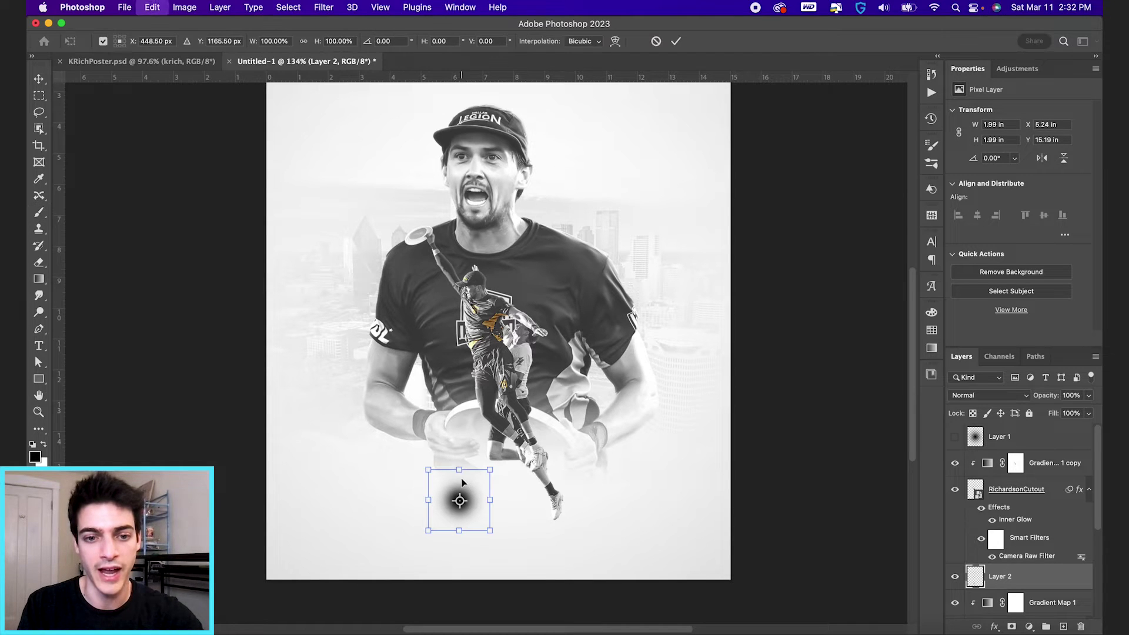
{"action": "left_click_drag", "start_coordinate": [460, 471], "coordinate": [641, 500]}
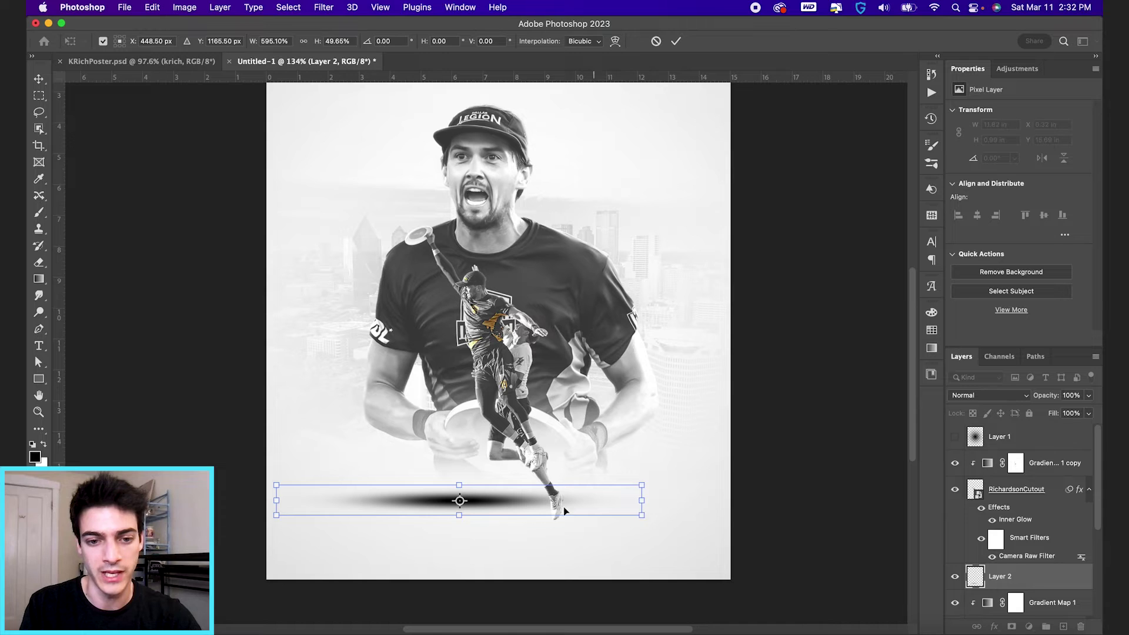
{"action": "left_click_drag", "start_coordinate": [461, 517], "coordinate": [461, 523]}
{"action": "key", "text": "Return"}
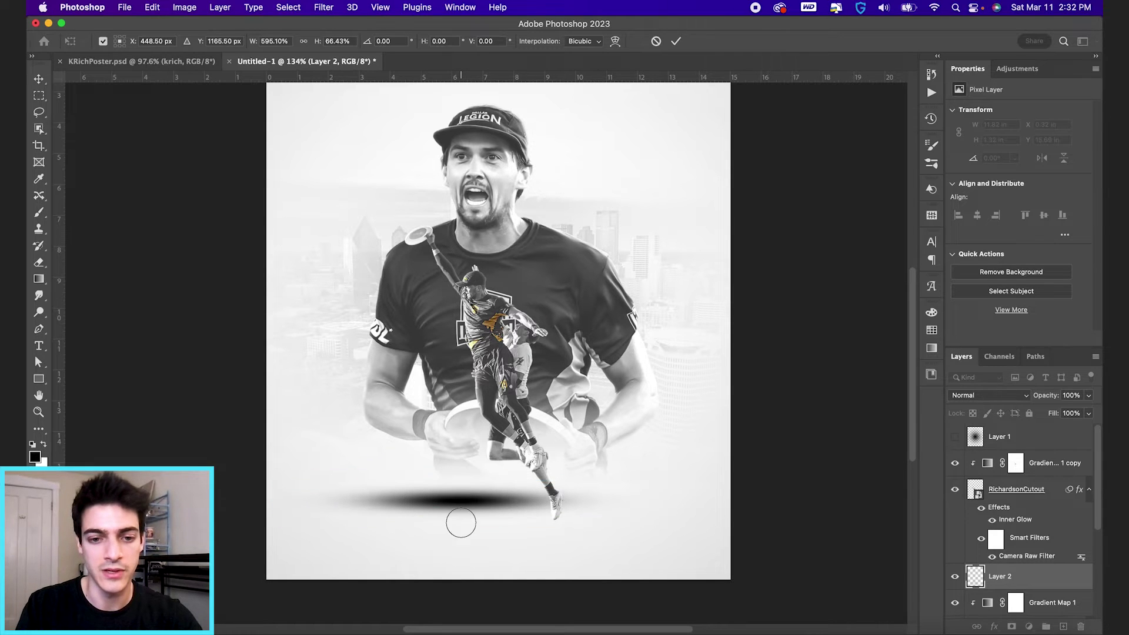
{"action": "left_click_drag", "start_coordinate": [486, 463], "coordinate": [570, 497]}
{"action": "left_click_drag", "start_coordinate": [1053, 400], "coordinate": [1003, 400]}
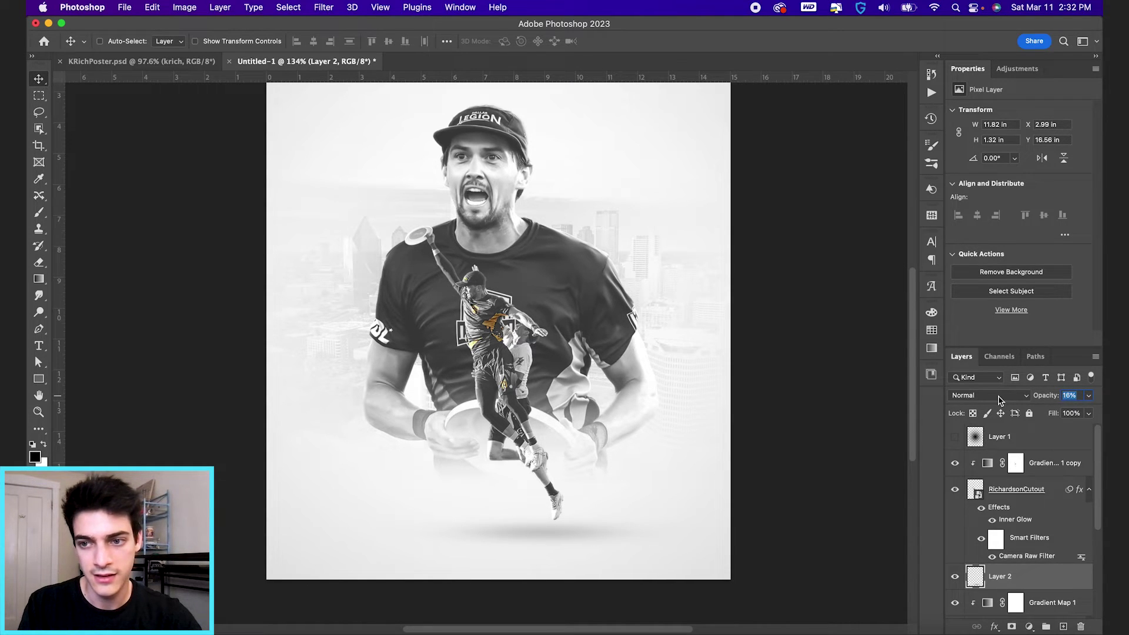
{"action": "left_click_drag", "start_coordinate": [1000, 400], "coordinate": [999, 401]}
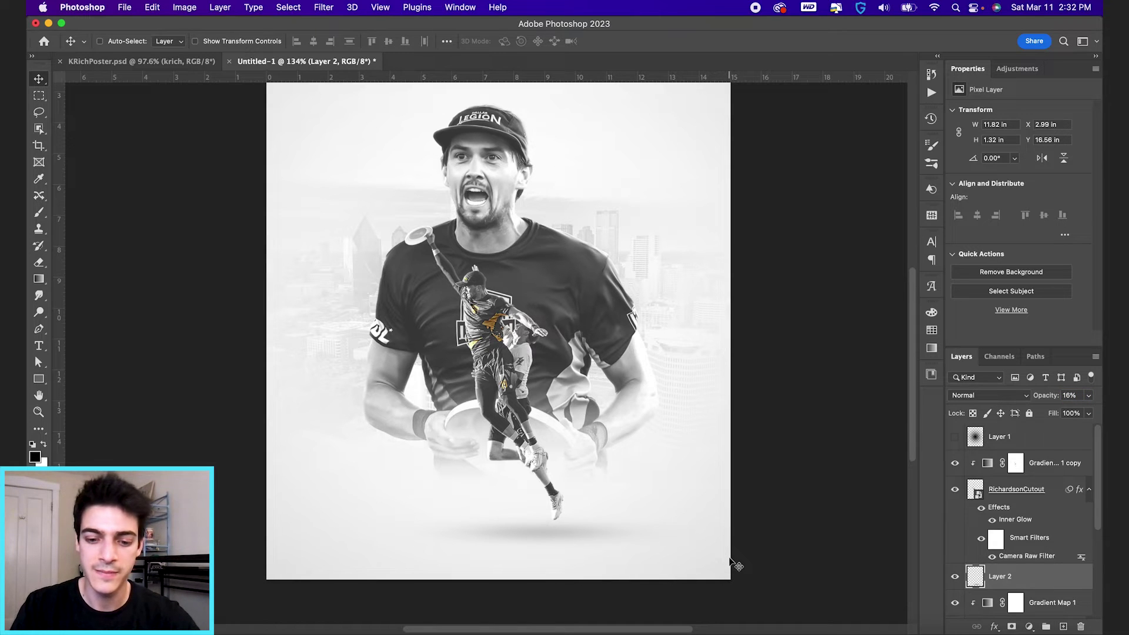
Step: Duplicate the shadow layer and transform the copy much narrower and flatter
{"action": "key", "text": "super+j"}
{"action": "key", "text": "super+t"}
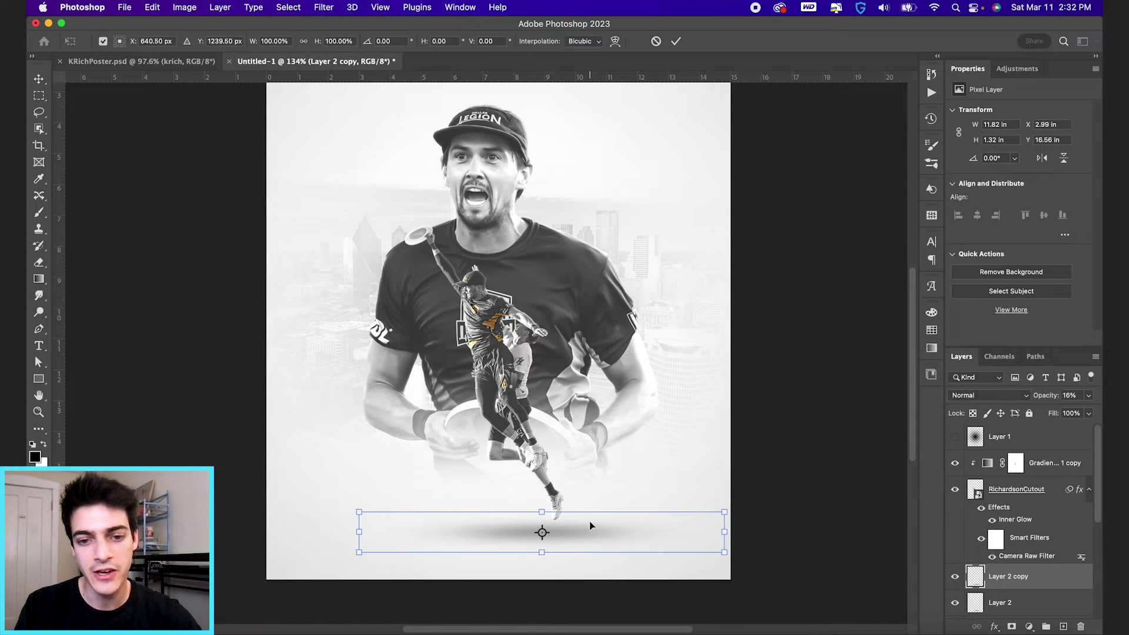
{"action": "left_click_drag", "start_coordinate": [540, 512], "coordinate": [541, 517]}
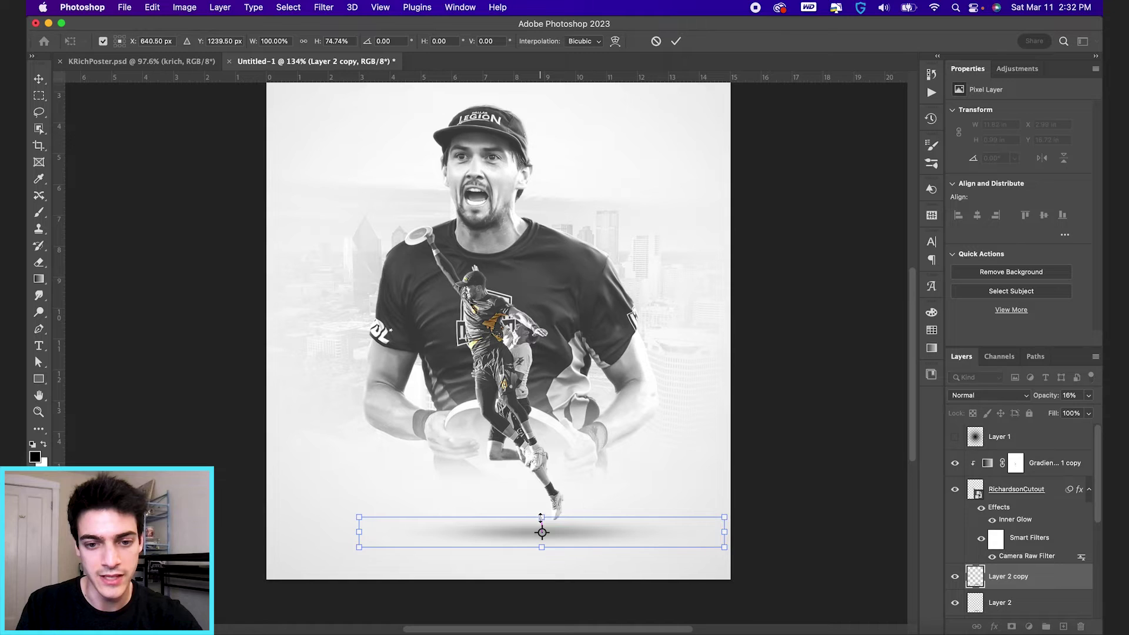
{"action": "left_click_drag", "start_coordinate": [729, 535], "coordinate": [593, 545]}
{"action": "key", "text": "Return"}
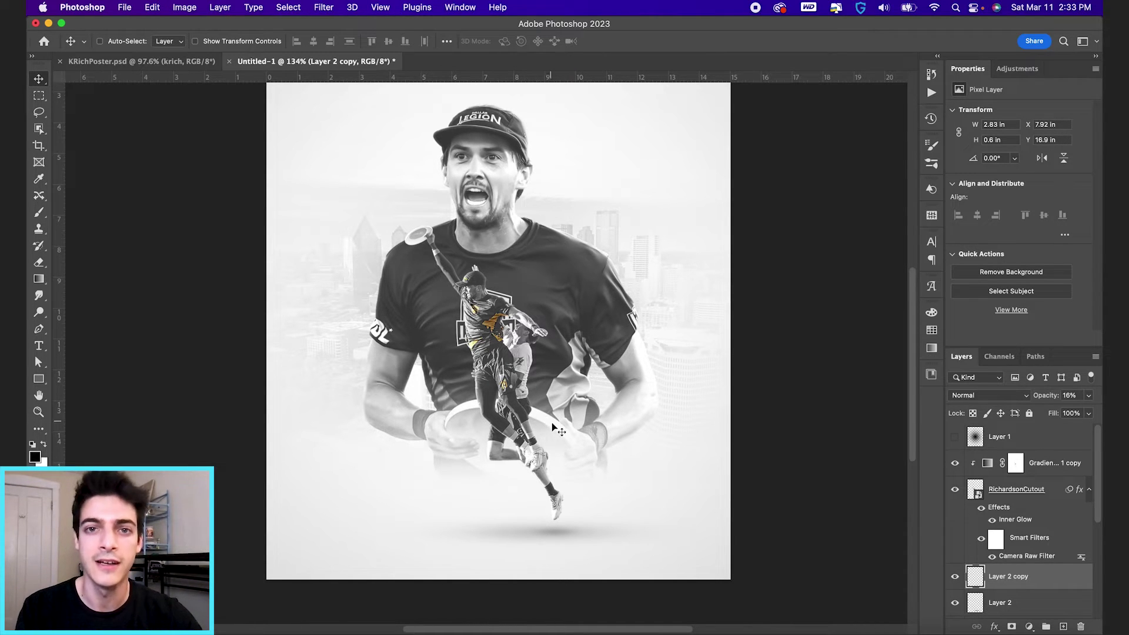
{"action": "scroll", "coordinate": [998, 521], "scroll_direction": "down", "scroll_amount": 3}
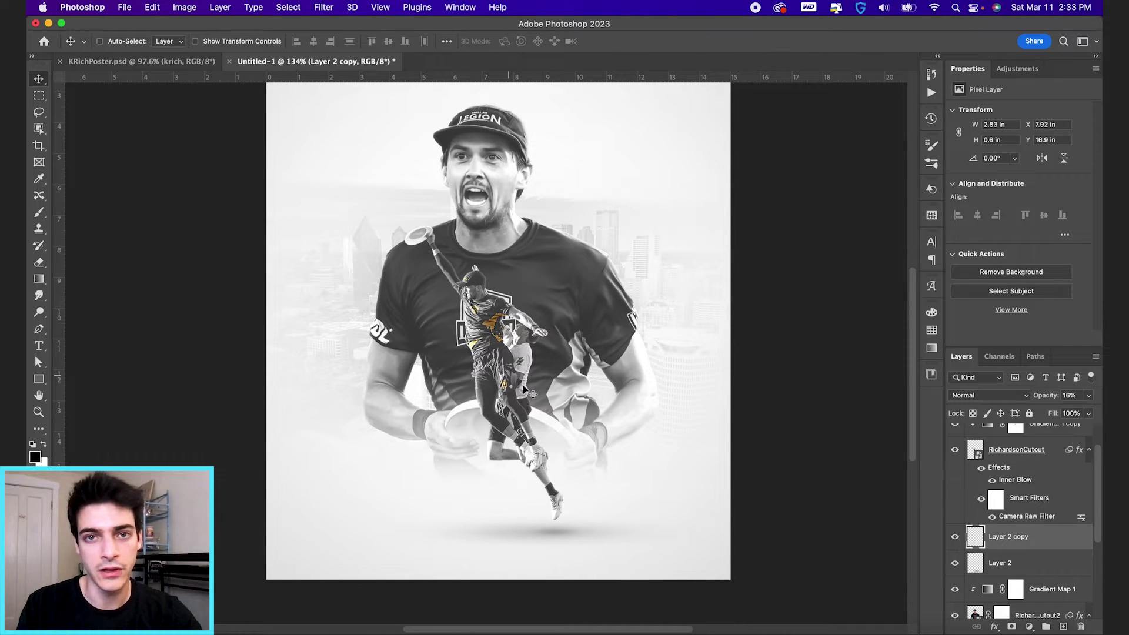
Step: Fill the player cutout's outline with black on a new empty layer
{"action": "left_click", "coordinate": [975, 452], "text": "ctrl"}
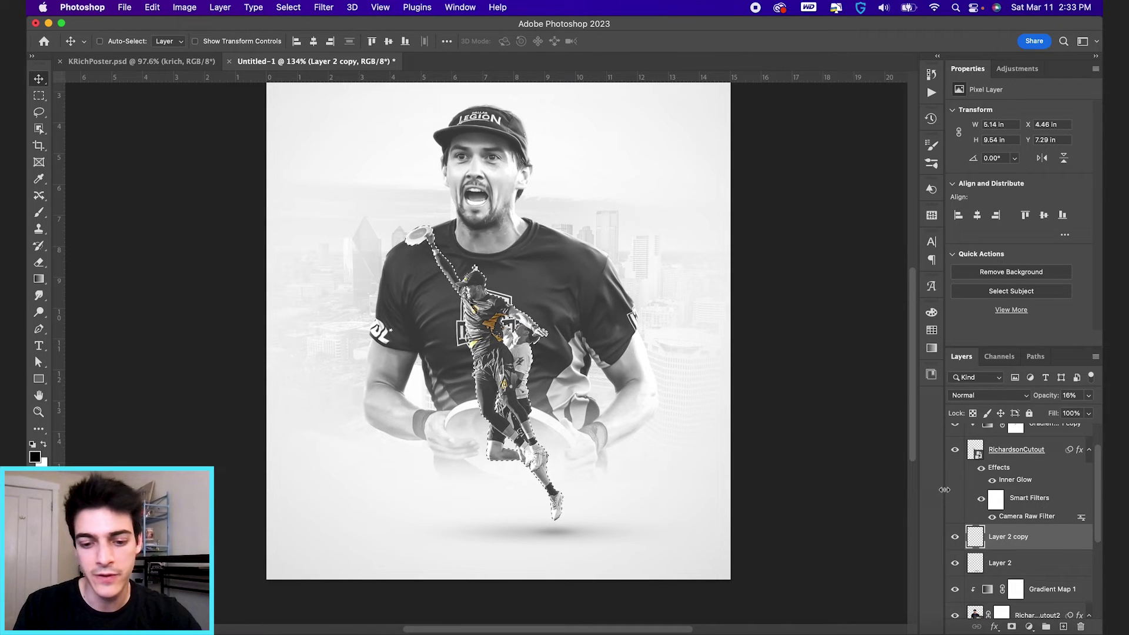
{"action": "key", "text": "ctrl+shift+alt+n"}
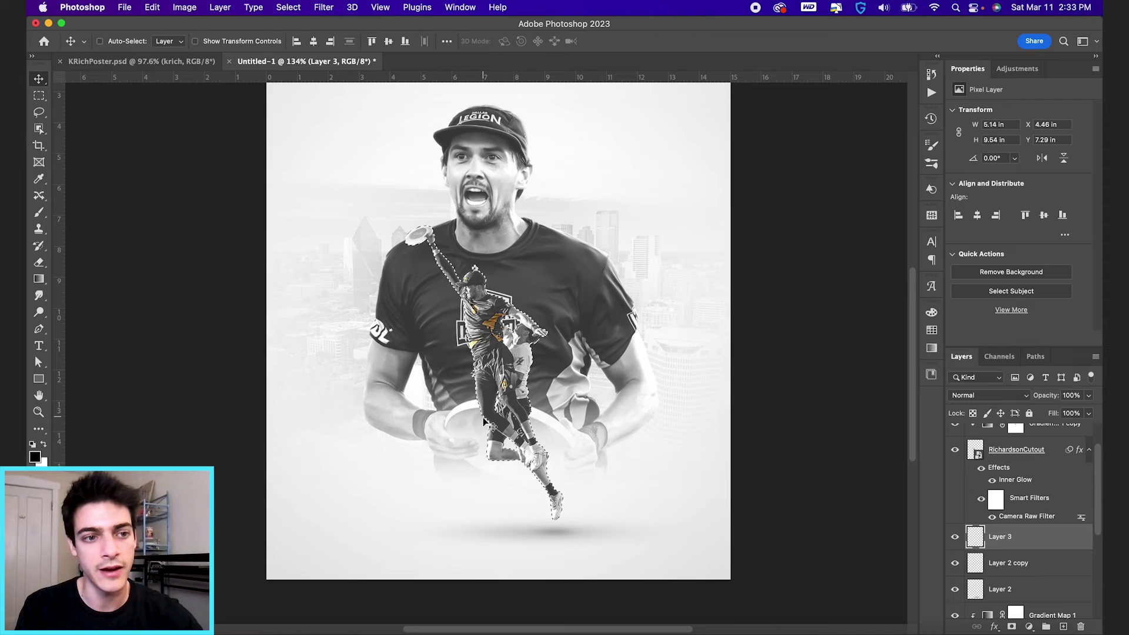
{"action": "key", "text": "g"}
{"action": "right_click", "coordinate": [39, 279]}
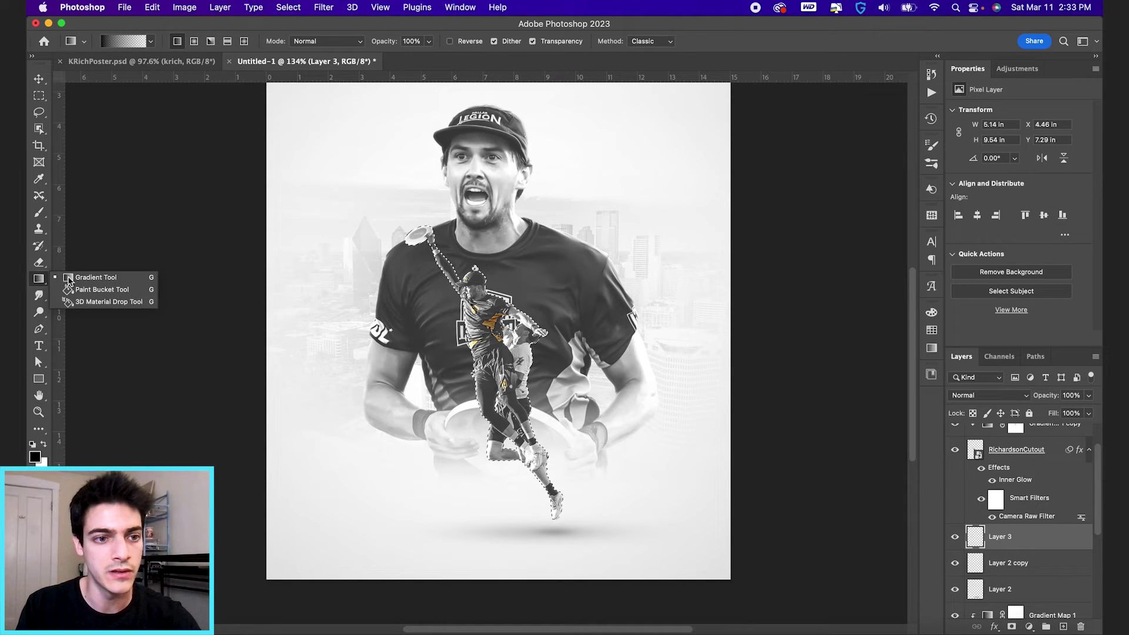
{"action": "left_click", "coordinate": [100, 287]}
{"action": "left_click", "coordinate": [509, 371]}
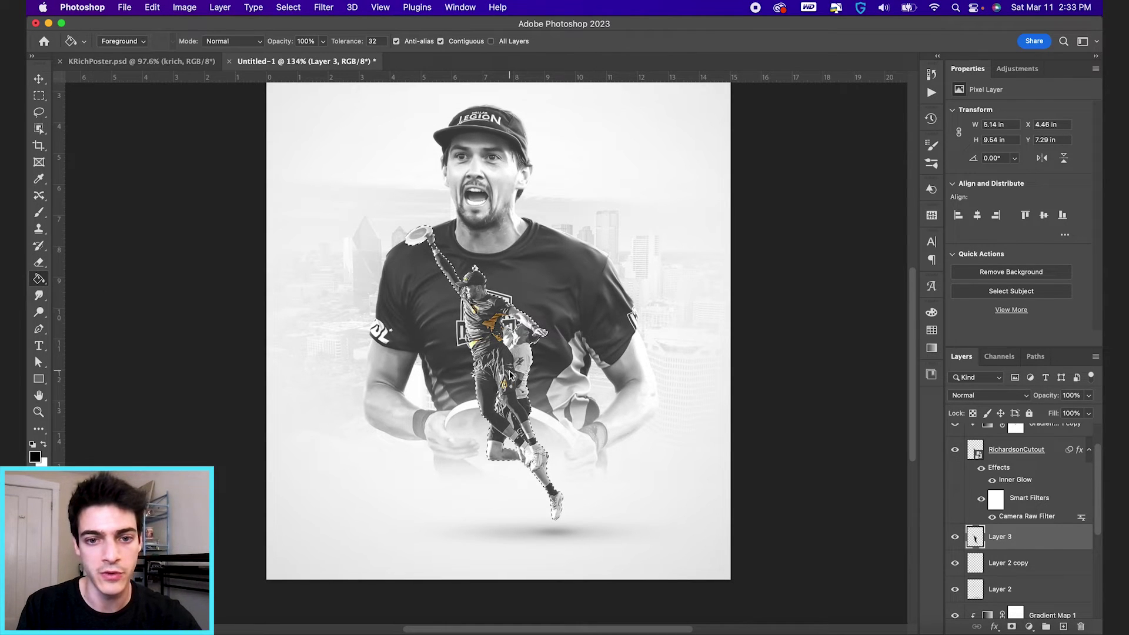
{"action": "key", "text": "ctrl+d"}
Step: Convert the silhouette to a smart object and squash it flat toward the feet
{"action": "left_click", "coordinate": [324, 7]}
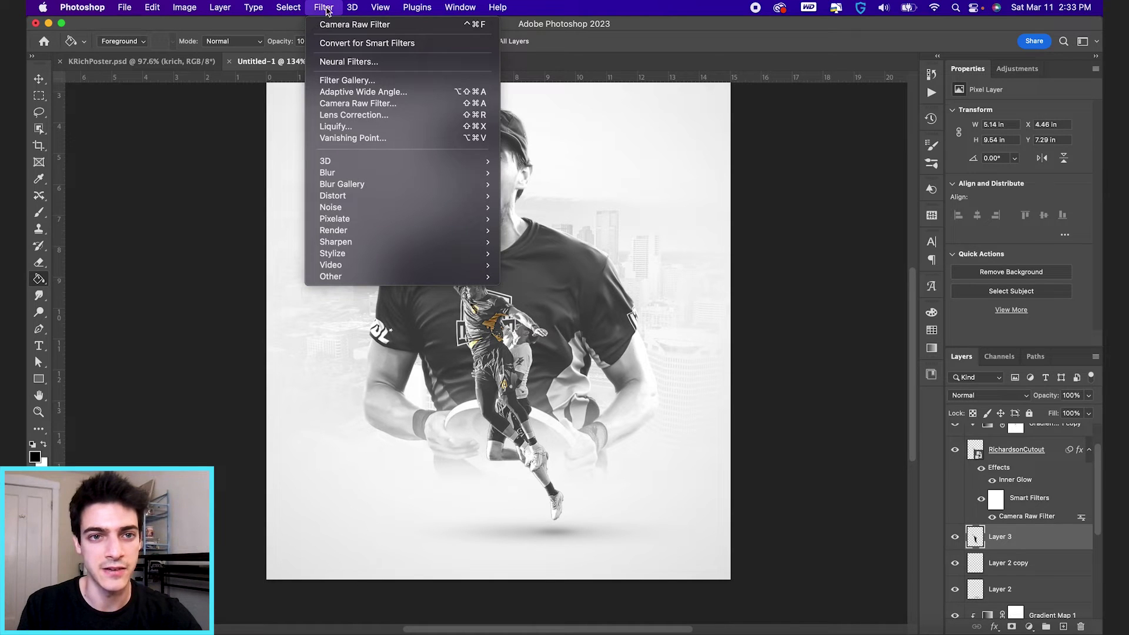
{"action": "left_click", "coordinate": [365, 45]}
{"action": "key", "text": "ctrl+t"}
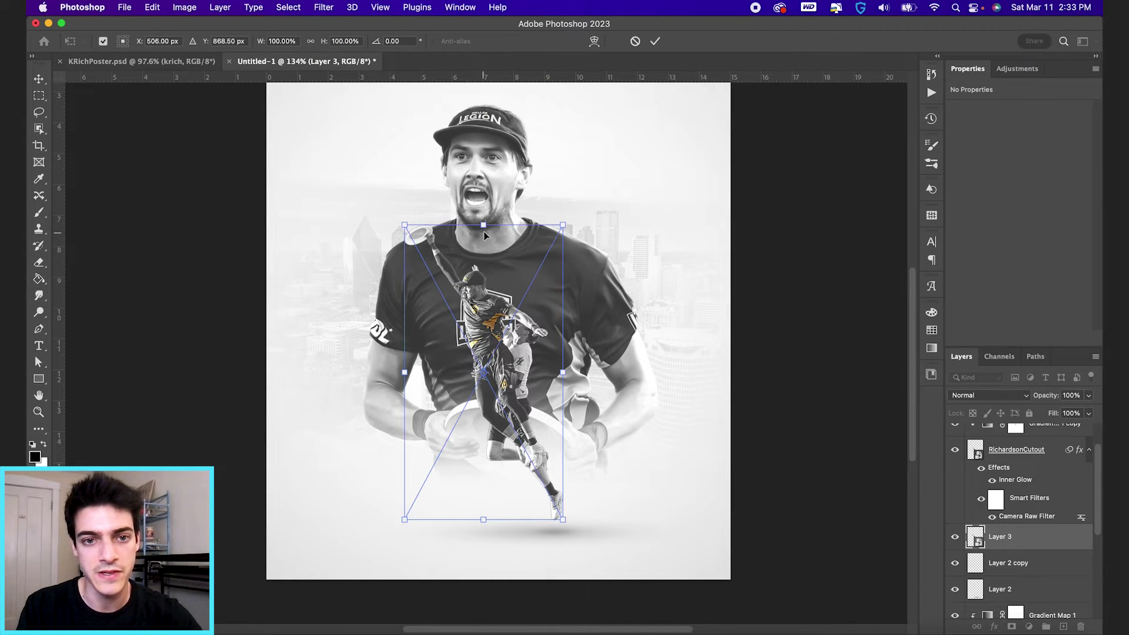
{"action": "left_click_drag", "start_coordinate": [483, 223], "coordinate": [487, 503]}
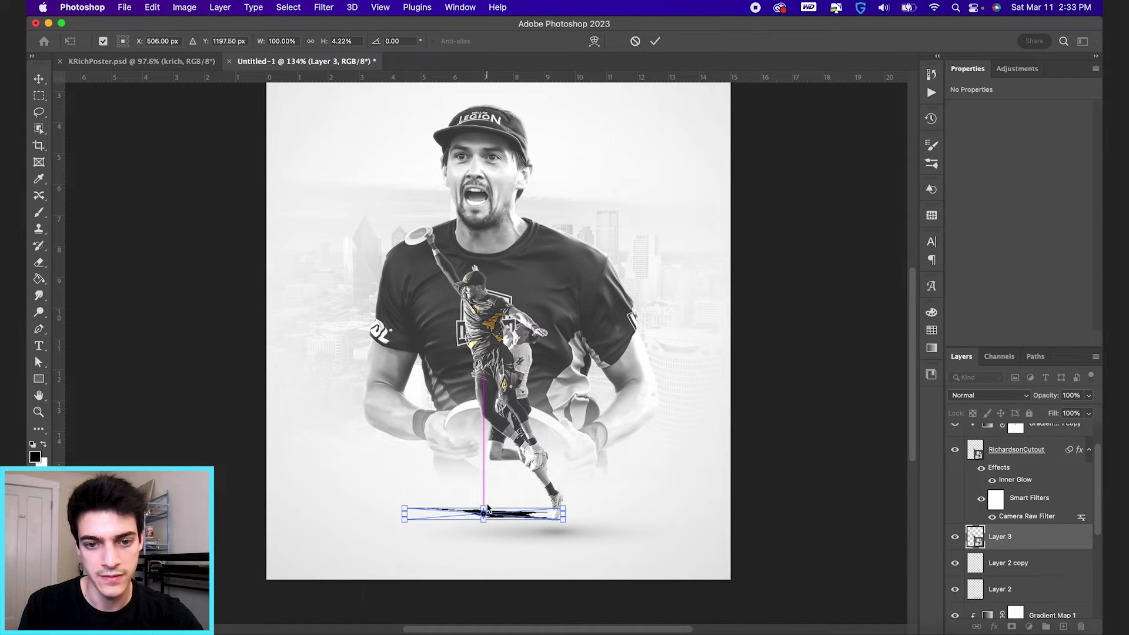
{"action": "key", "text": "Return"}
{"action": "key", "text": "g"}
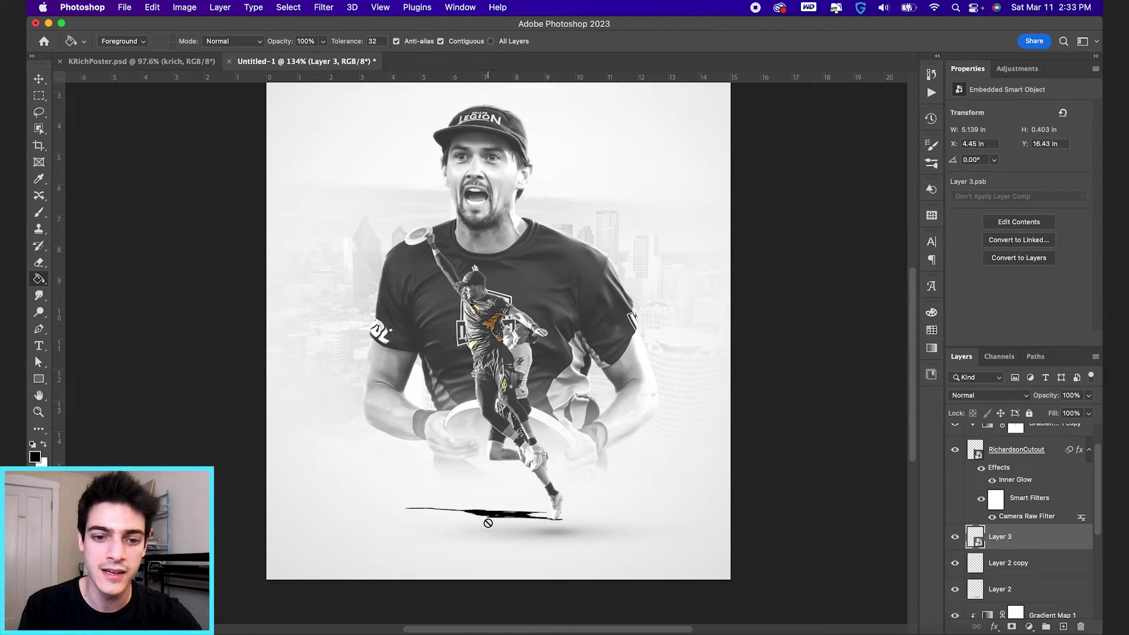
Step: Flip the flattened silhouette horizontally and position it as a thin streak under the feet
{"action": "key", "text": "v"}
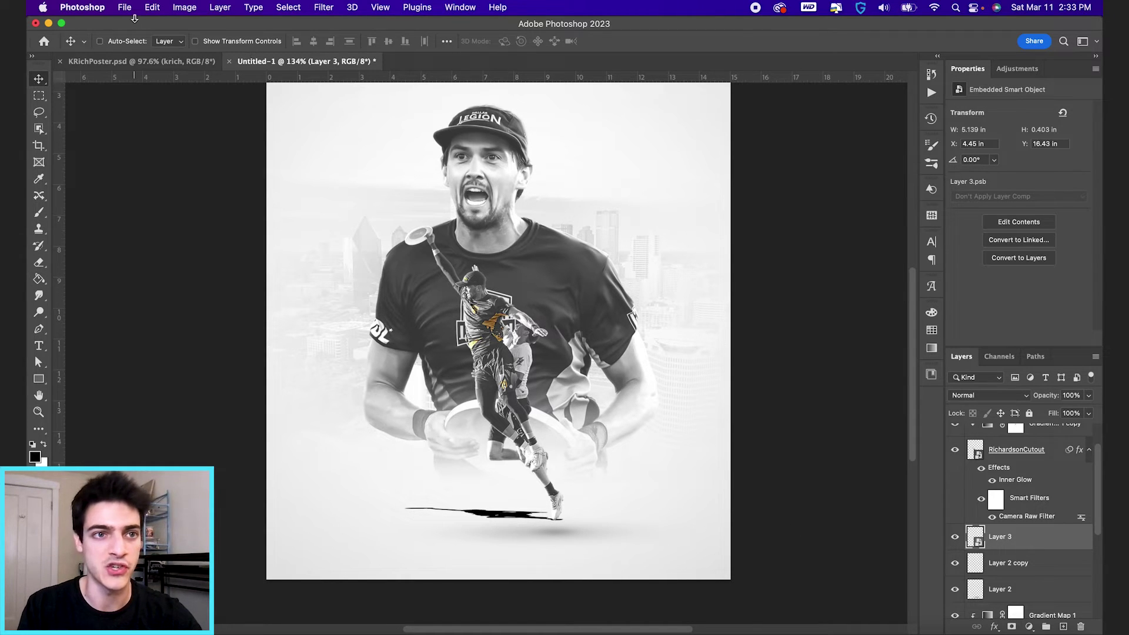
{"action": "left_click", "coordinate": [152, 7]}
{"action": "mouse_move", "coordinate": [294, 290]}
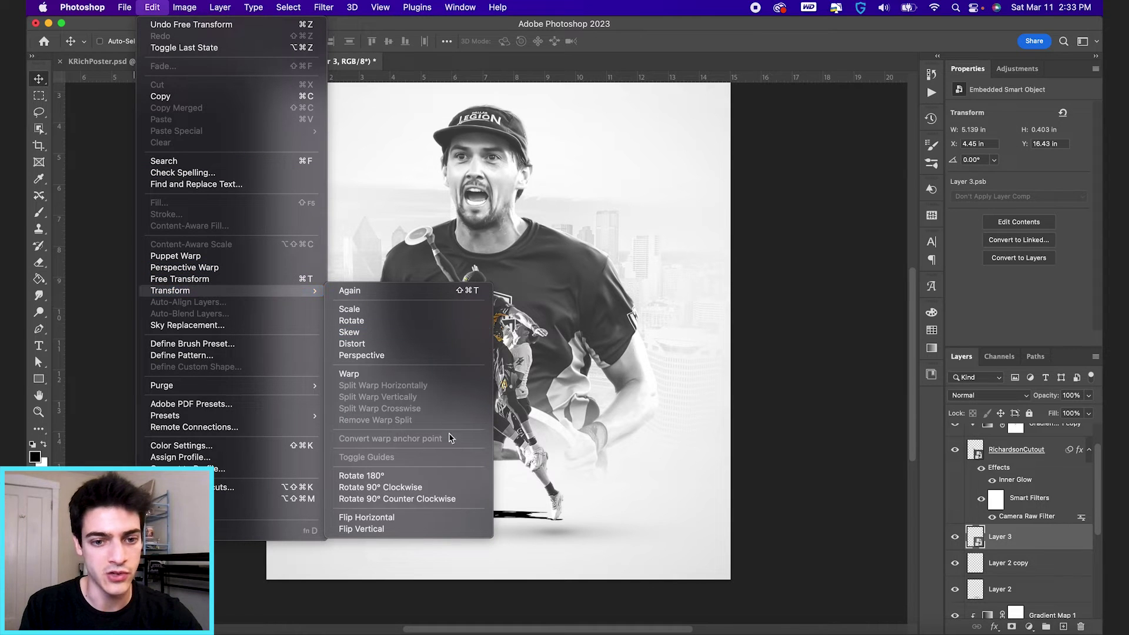
{"action": "left_click", "coordinate": [425, 518]}
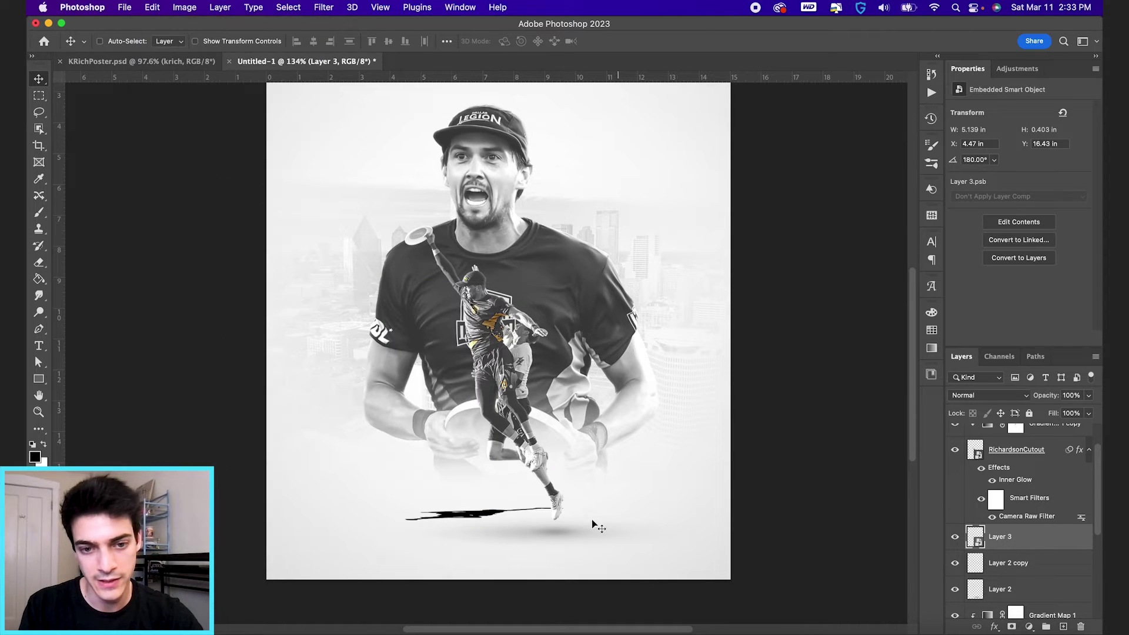
{"action": "mouse_move", "coordinate": [479, 513]}
{"action": "left_mouse_down"}
{"action": "mouse_move", "coordinate": [619, 520]}
{"action": "mouse_move", "coordinate": [629, 530]}
{"action": "mouse_move", "coordinate": [732, 508]}
{"action": "mouse_move", "coordinate": [721, 516]}
{"action": "left_mouse_up"}
{"action": "key", "text": "ctrl+t"}
{"action": "key", "text": "Return"}
{"action": "key", "text": "ctrl+t"}
{"action": "key", "text": "Return"}
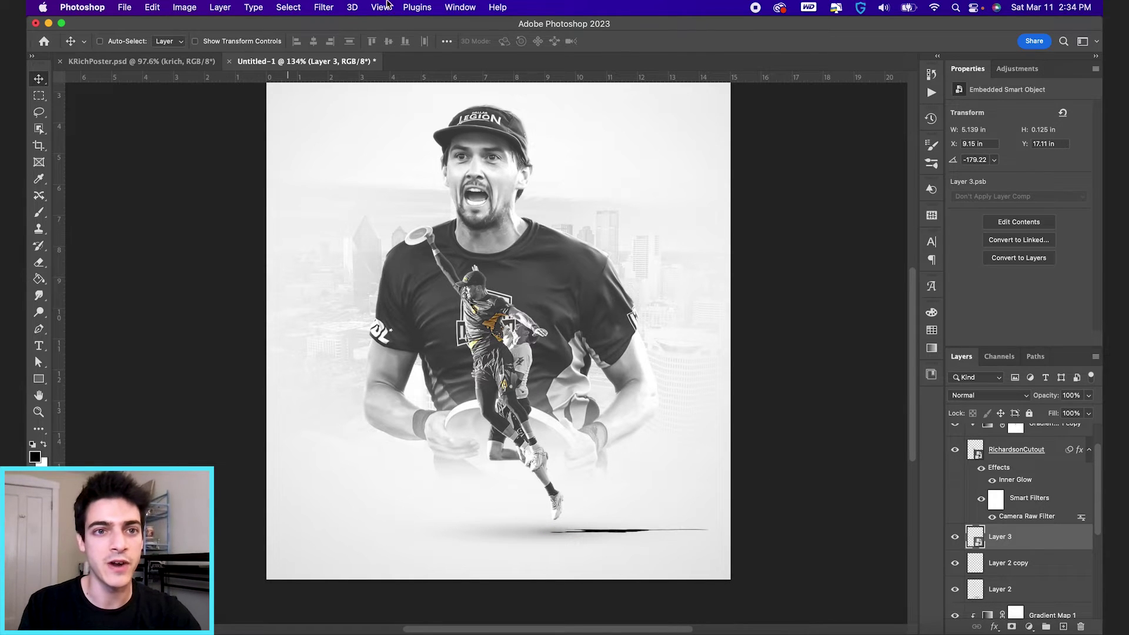
{"action": "left_click", "coordinate": [323, 7]}
Step: Give Layer 3 a 2.5 px Gaussian Blur, 29% opacity and a new layer mask
{"action": "mouse_move", "coordinate": [351, 172]}
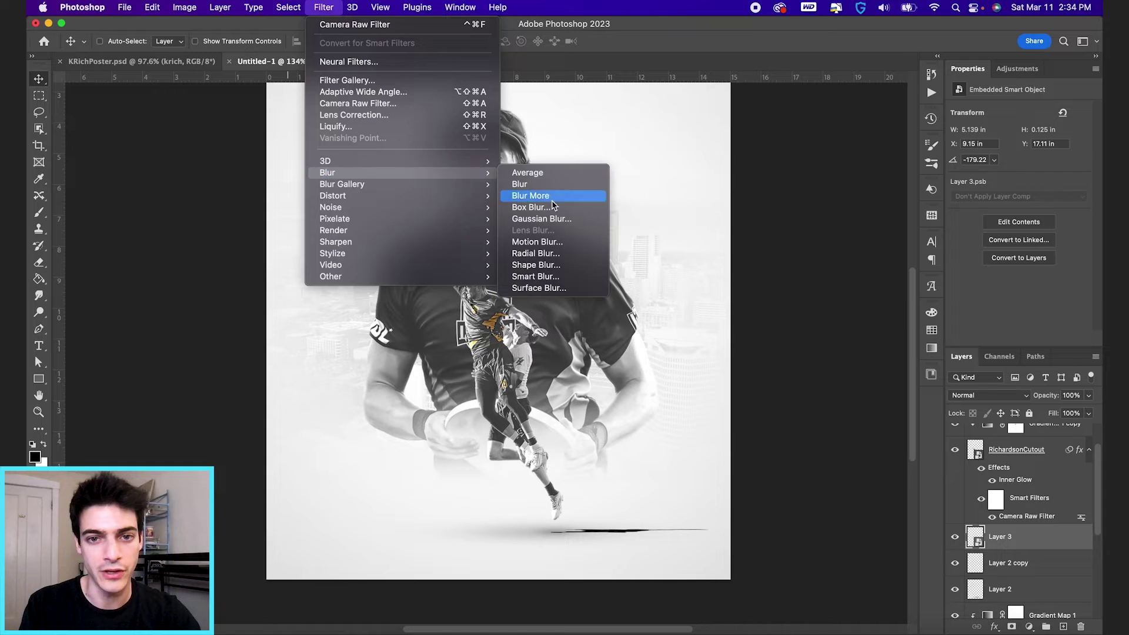
{"action": "left_click", "coordinate": [547, 219]}
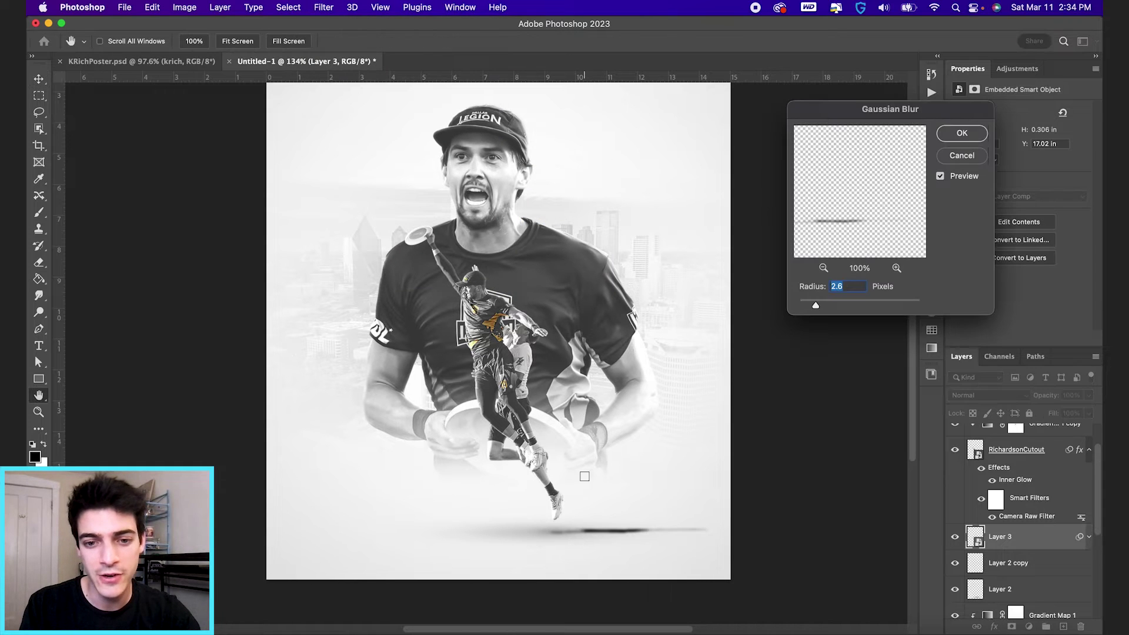
{"action": "left_click_drag", "start_coordinate": [819, 307], "coordinate": [814, 306]}
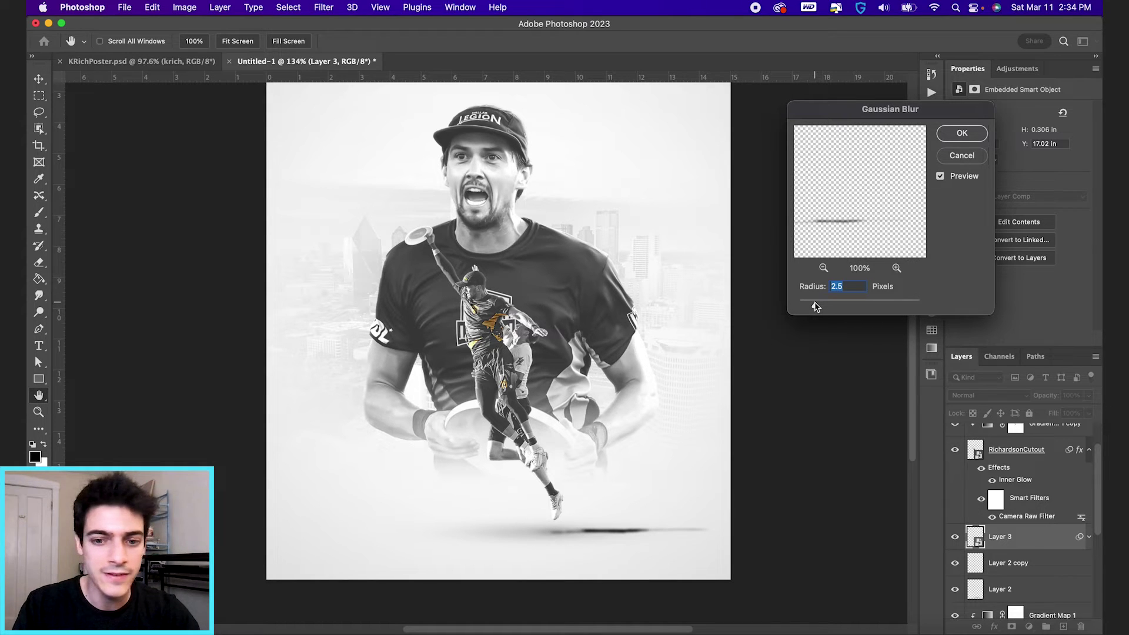
{"action": "key", "text": "Return"}
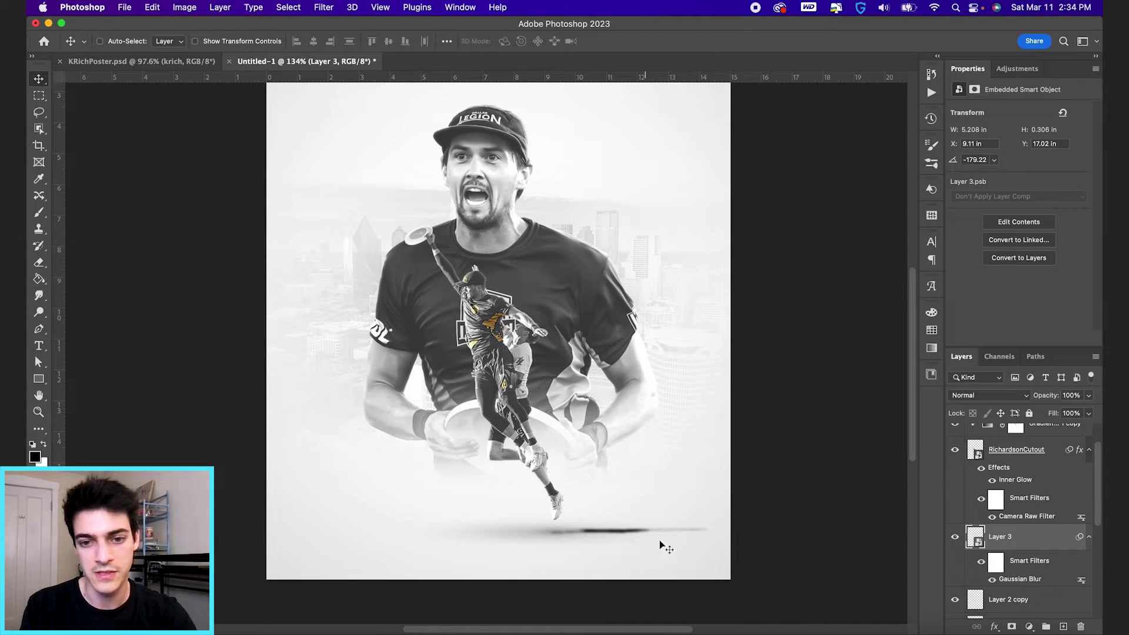
{"action": "left_click_drag", "start_coordinate": [1046, 395], "coordinate": [1006, 399]}
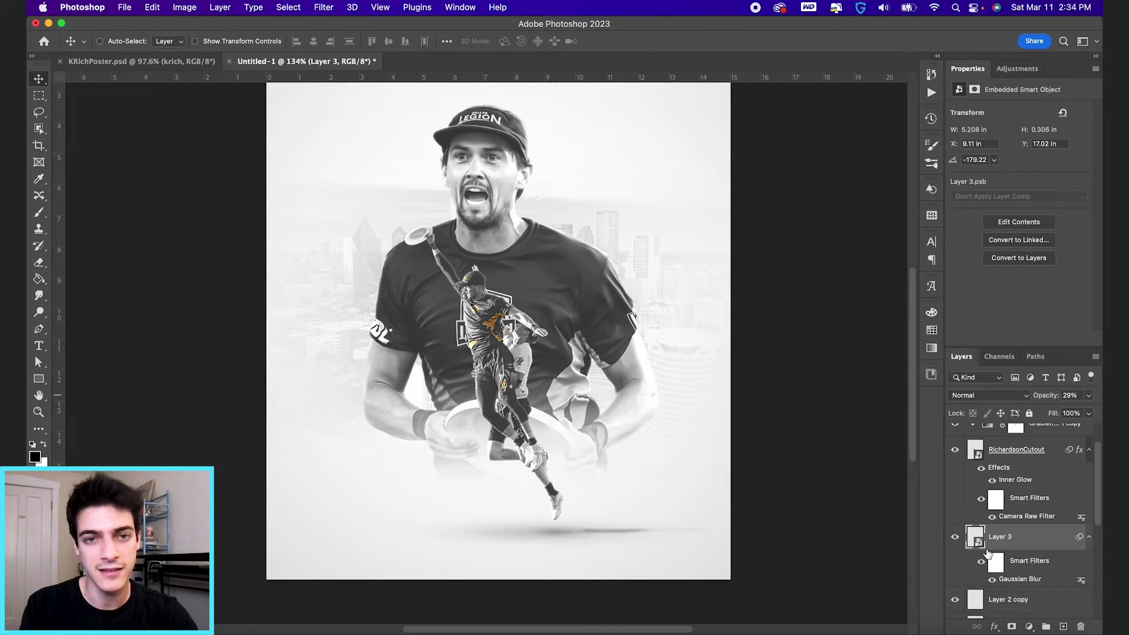
{"action": "left_click", "coordinate": [1011, 624]}
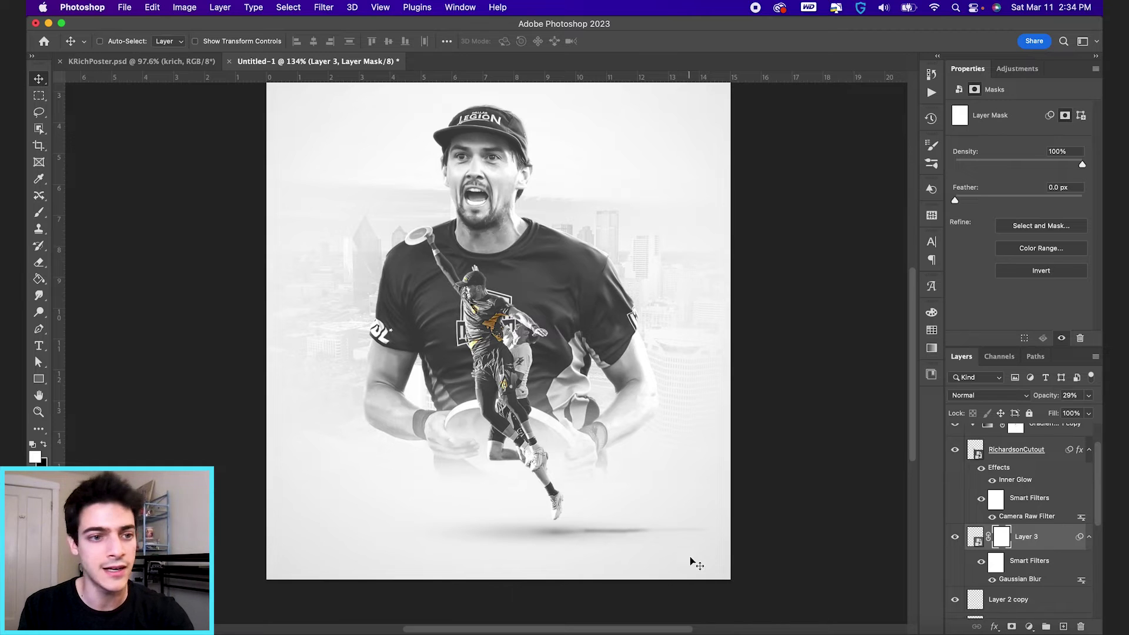
Step: Drag a black gradient leftward across Layer 3's mask to fade the shadow's right end
{"action": "key", "text": "g"}
{"action": "right_click", "coordinate": [38, 278]}
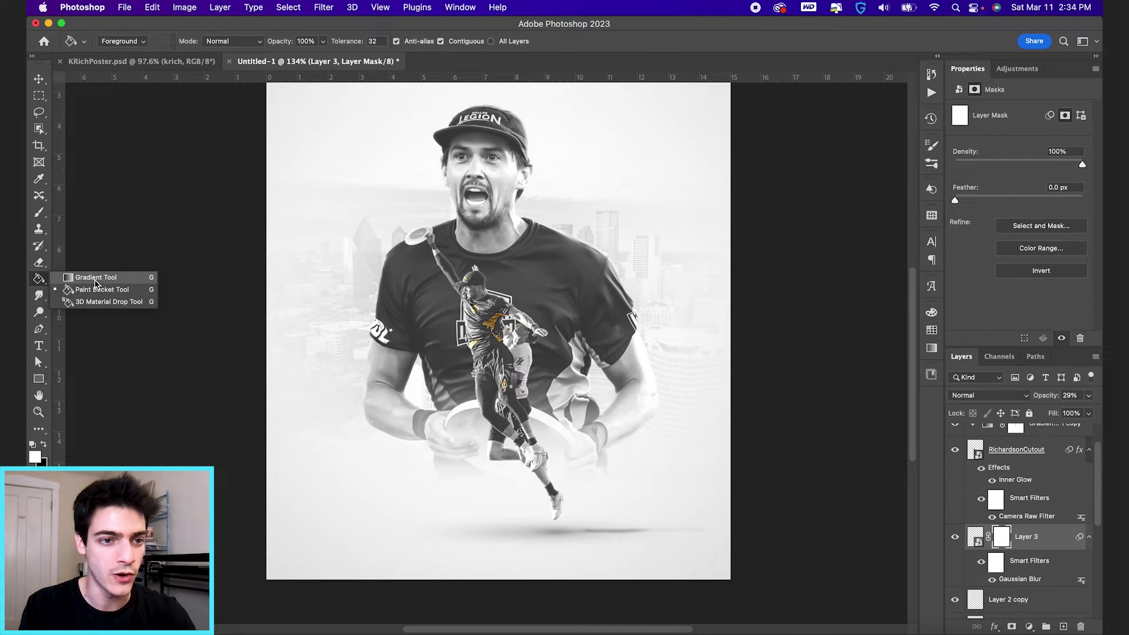
{"action": "left_click", "coordinate": [101, 277]}
{"action": "key", "text": "x"}
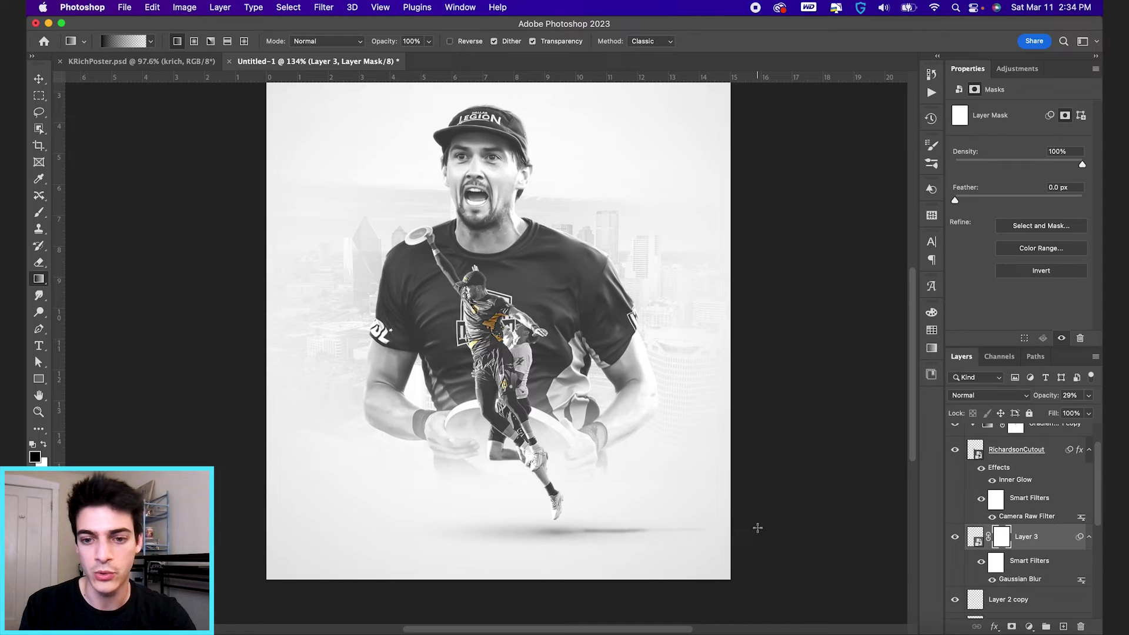
{"action": "left_click_drag", "start_coordinate": [757, 528], "coordinate": [625, 527]}
{"action": "left_click_drag", "start_coordinate": [755, 528], "coordinate": [605, 528]}
{"action": "left_click_drag", "start_coordinate": [697, 527], "coordinate": [602, 528]}
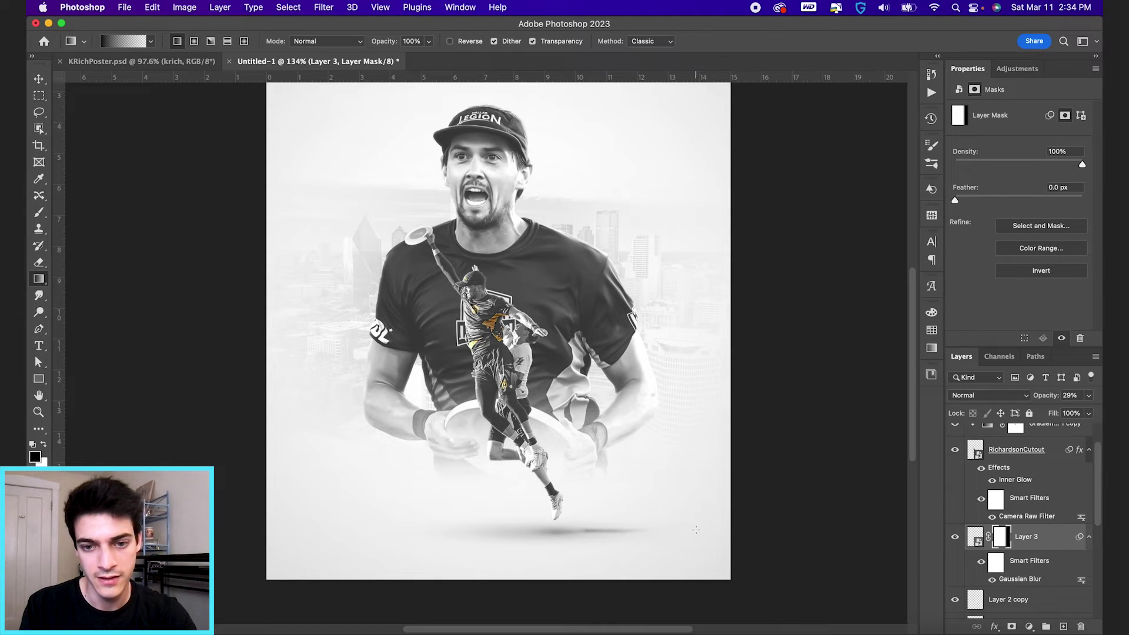
{"action": "left_click_drag", "start_coordinate": [695, 530], "coordinate": [623, 534]}
{"action": "key", "text": "v"}
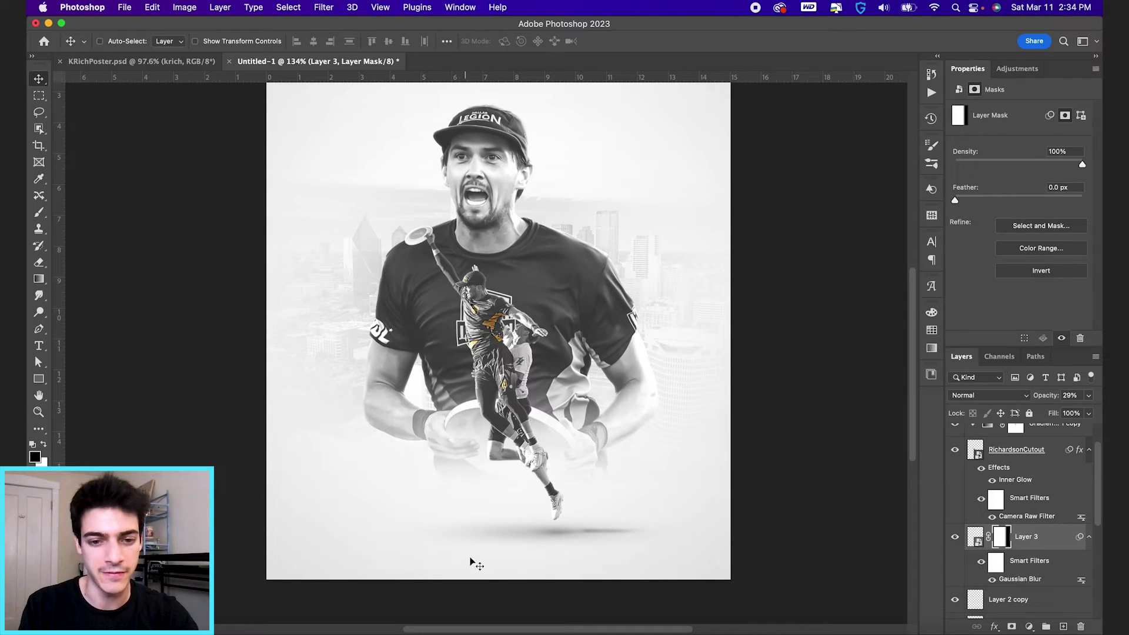
{"action": "scroll", "coordinate": [1029, 591], "scroll_direction": "down", "scroll_amount": 3}
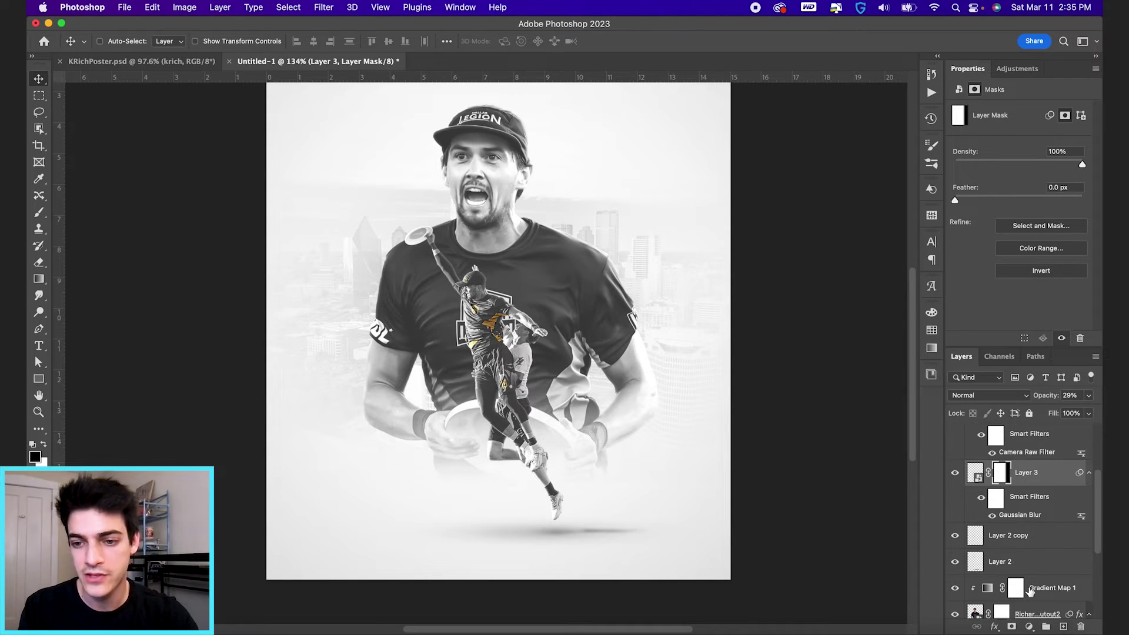
Step: Toggle the squashed shadow copy and the original soft shadow to compare them
{"action": "left_click", "coordinate": [956, 535]}
{"action": "left_click", "coordinate": [956, 535]}
{"action": "left_click", "coordinate": [977, 563]}
{"action": "left_click", "coordinate": [956, 562]}
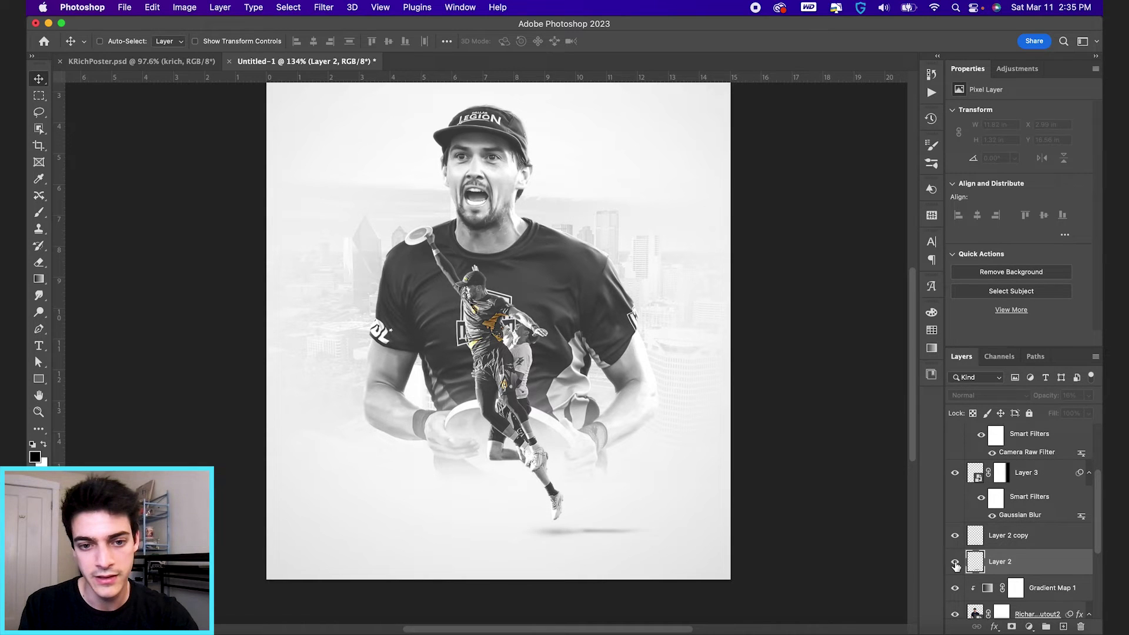
{"action": "left_click", "coordinate": [956, 563]}
Step: Add a layer mask to the original shadow and brush black to fade its lower-left side
{"action": "left_click", "coordinate": [1012, 627]}
{"action": "key", "text": "b"}
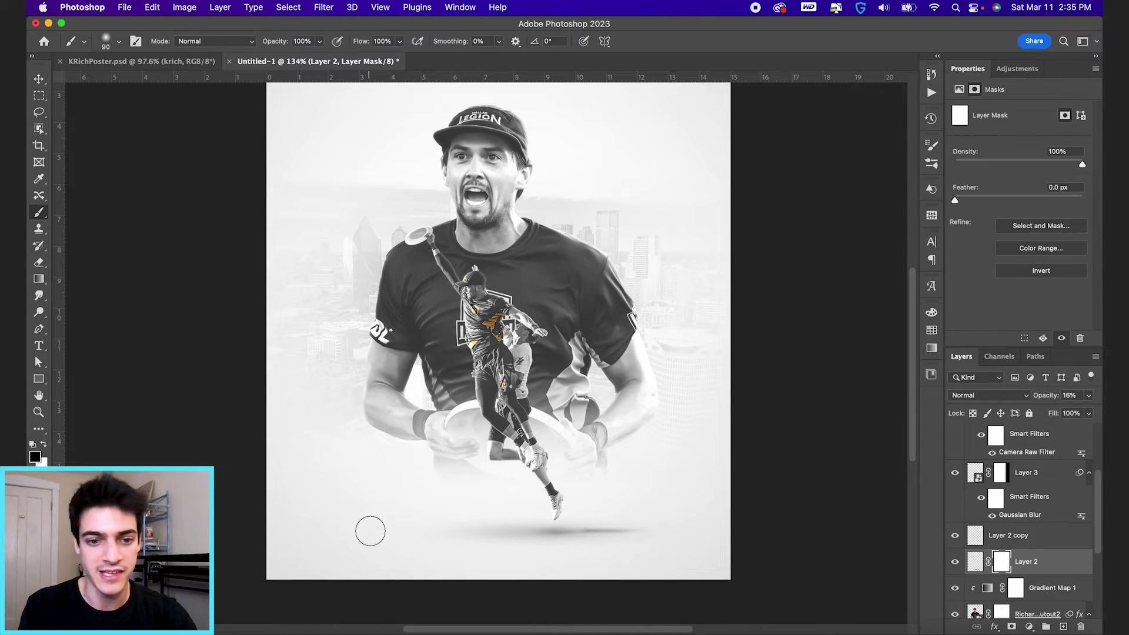
{"action": "key", "text": "bracketright"}
{"action": "key", "text": "bracketright"}
{"action": "key", "text": "bracketright"}
{"action": "key", "text": "bracketright"}
{"action": "key", "text": "bracketright"}
{"action": "key", "text": "bracketright"}
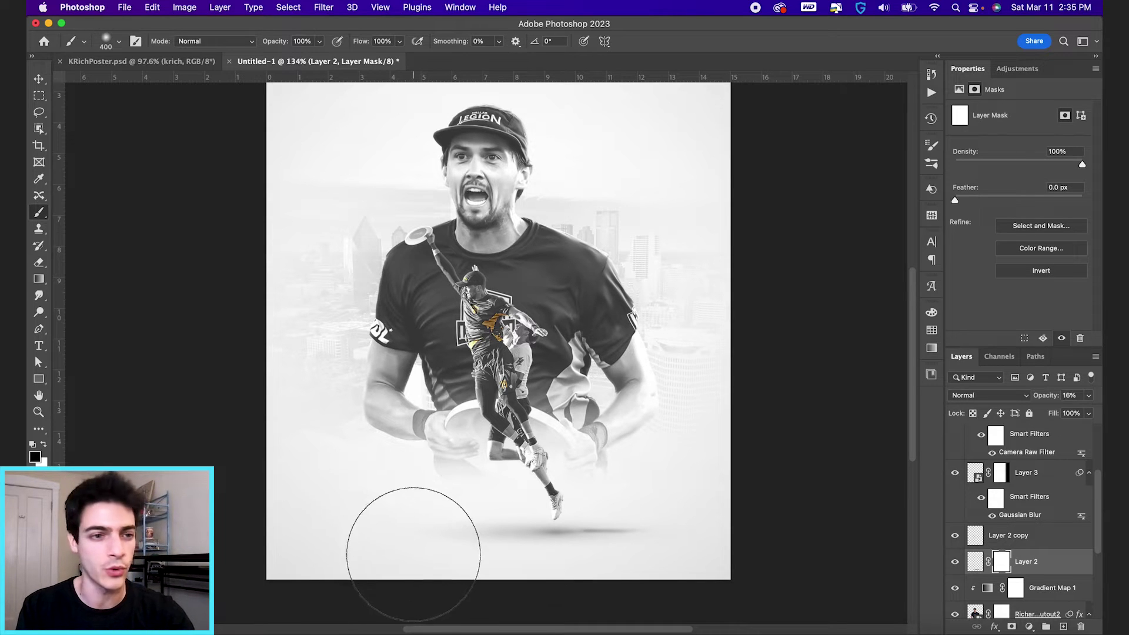
{"action": "left_click_drag", "start_coordinate": [400, 532], "coordinate": [353, 547]}
{"action": "key", "text": "v"}
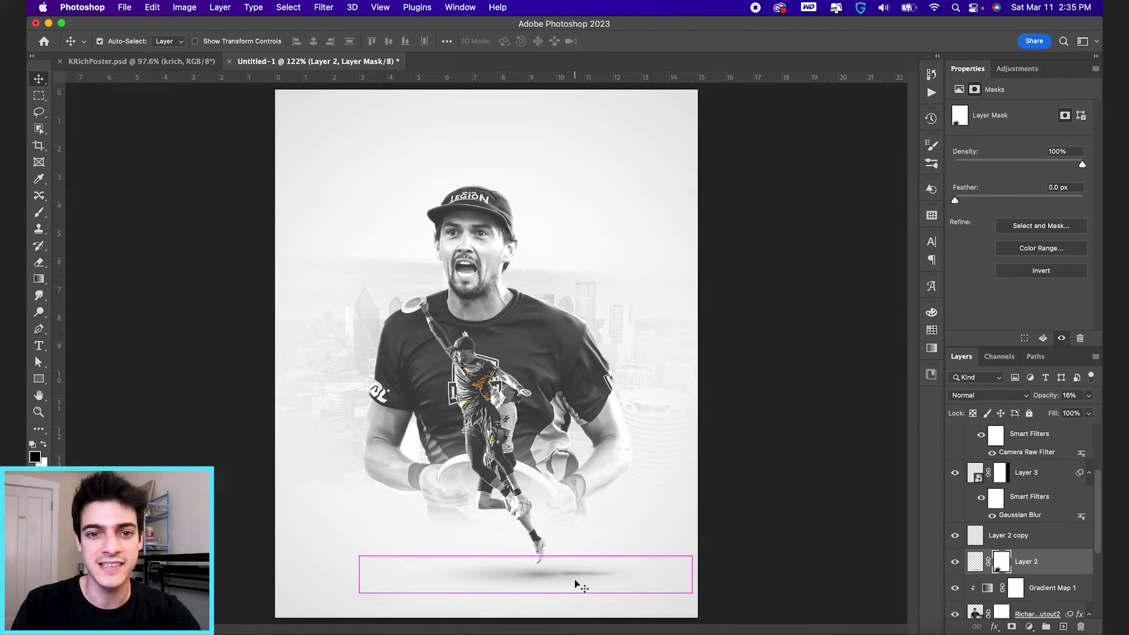
Step: Add a new layer above the Gradient Map copy and type a KRICH title in DAL-1 yellow
{"action": "scroll", "coordinate": [1012, 569], "scroll_direction": "up", "scroll_amount": 2}
{"action": "left_click", "coordinate": [985, 464]}
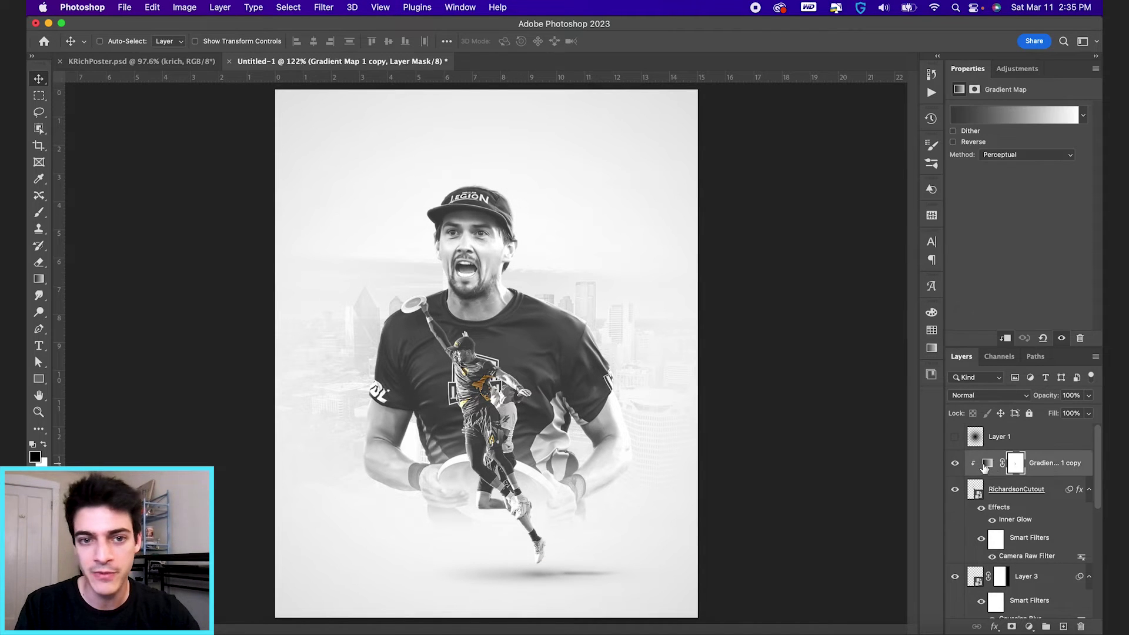
{"action": "key", "text": "super+shift+alt+n"}
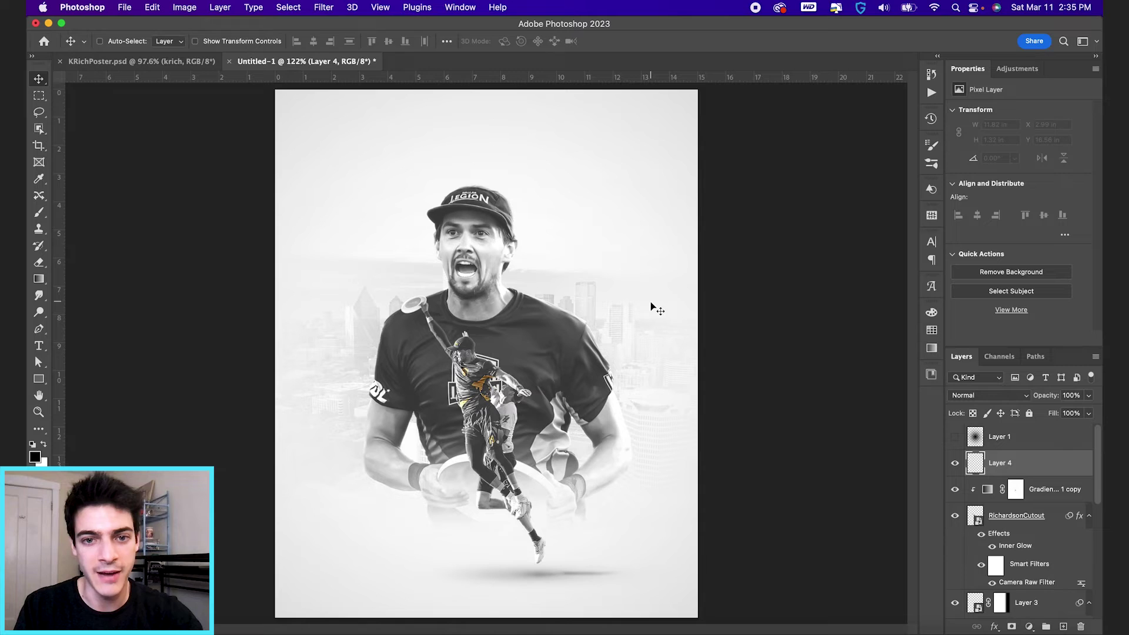
{"action": "key", "text": "t"}
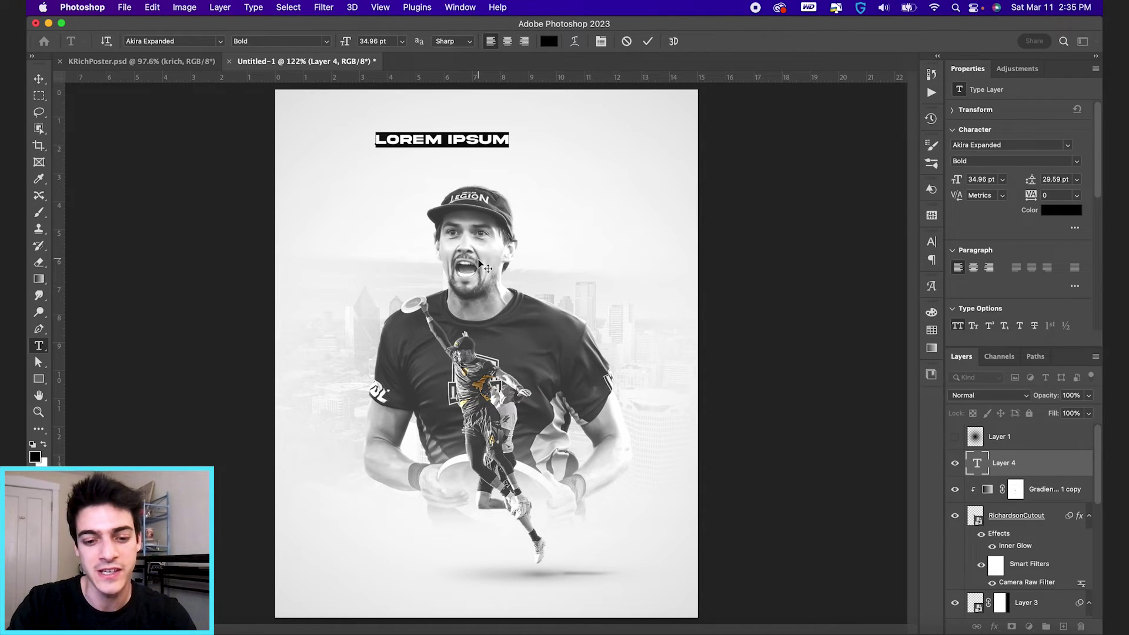
{"action": "type", "text": "KRICH"}
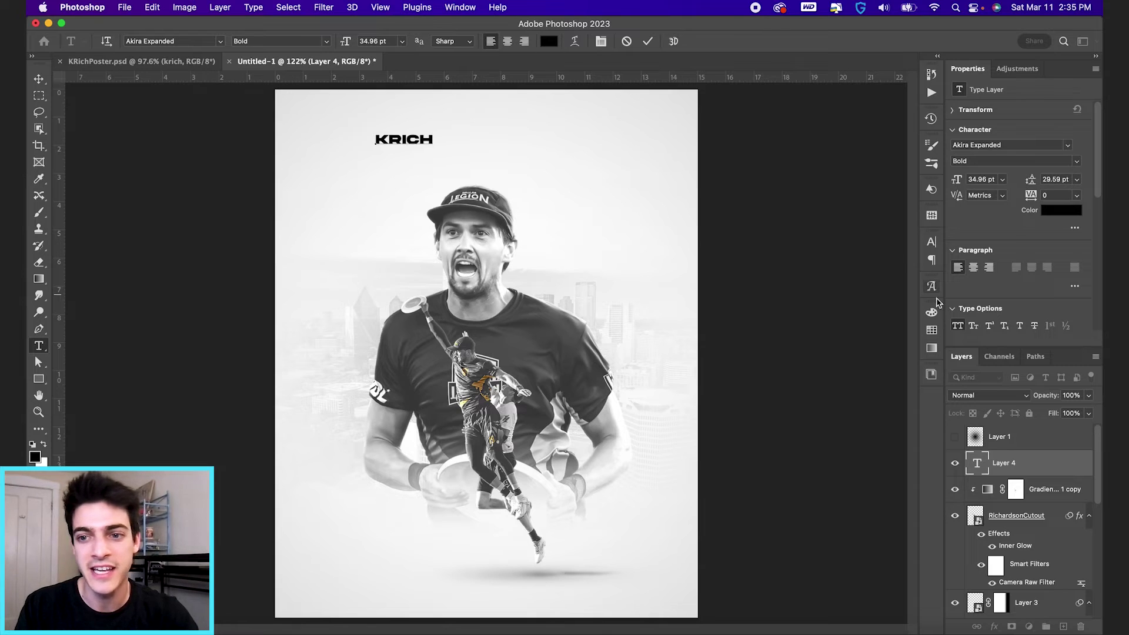
{"action": "key", "text": "super+a"}
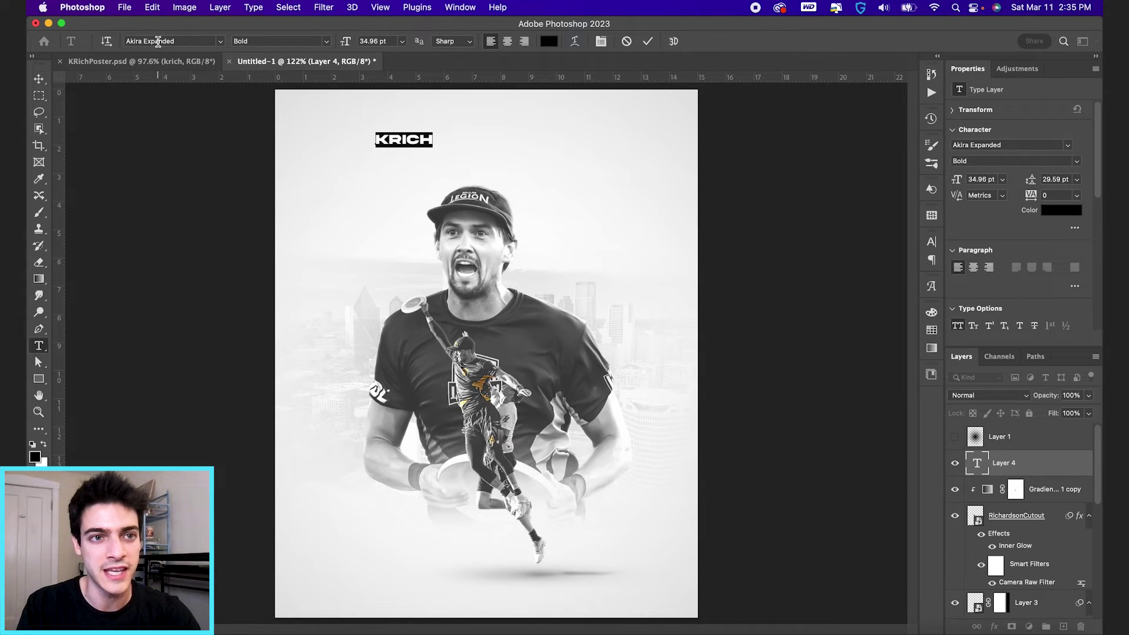
{"action": "left_click", "coordinate": [648, 46]}
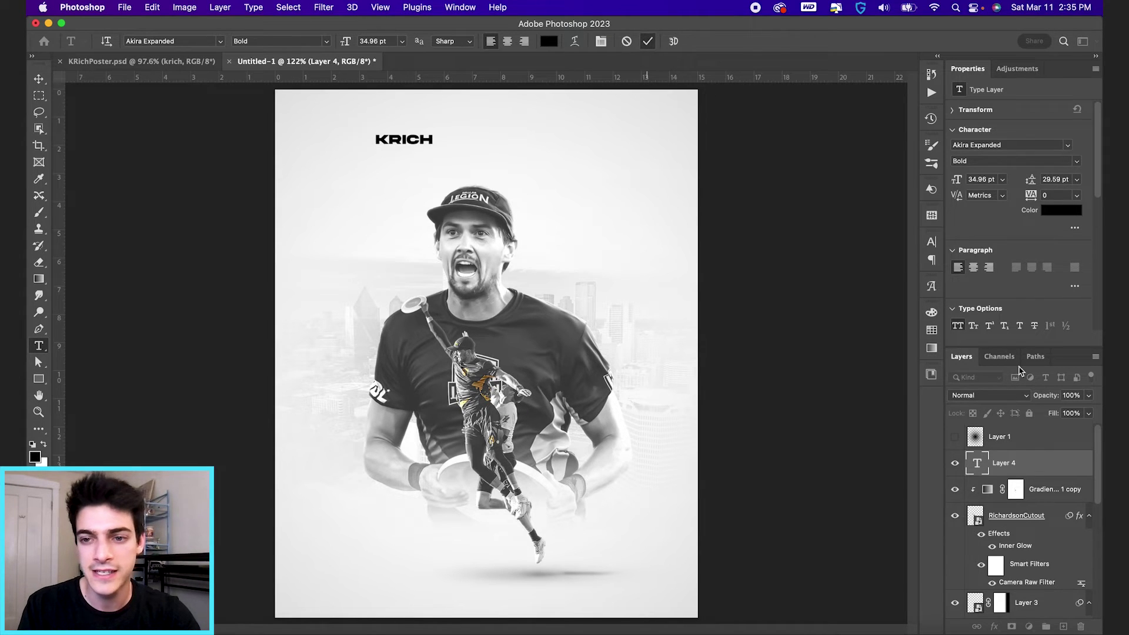
{"action": "left_click", "coordinate": [932, 330]}
{"action": "scroll", "coordinate": [800, 433], "scroll_direction": "down", "scroll_amount": 10}
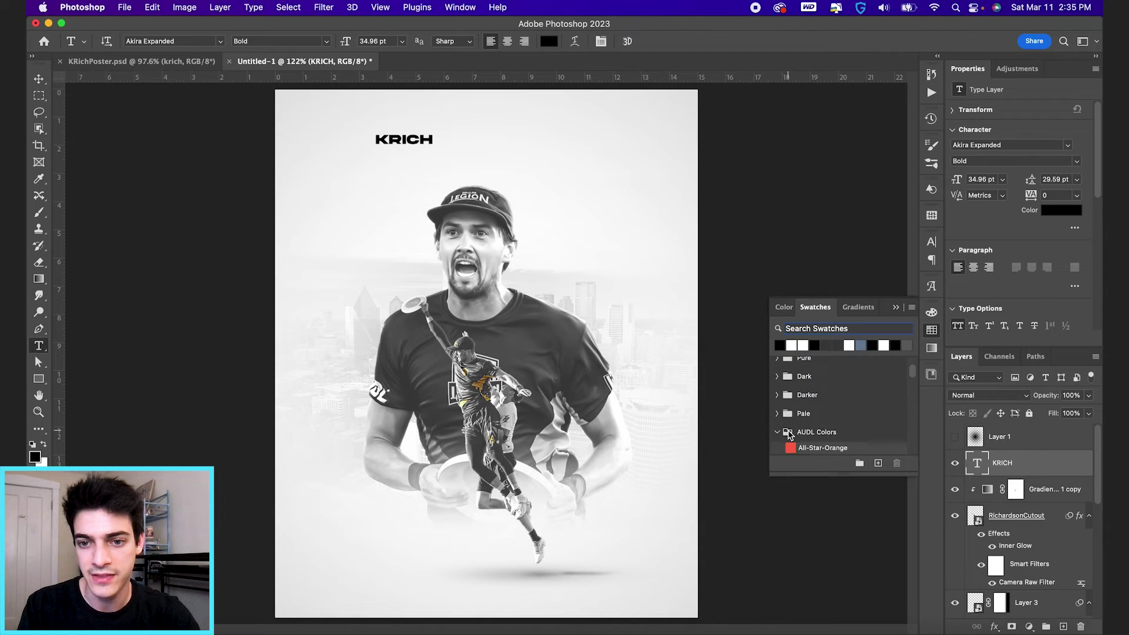
{"action": "scroll", "coordinate": [794, 412], "scroll_direction": "down", "scroll_amount": 3}
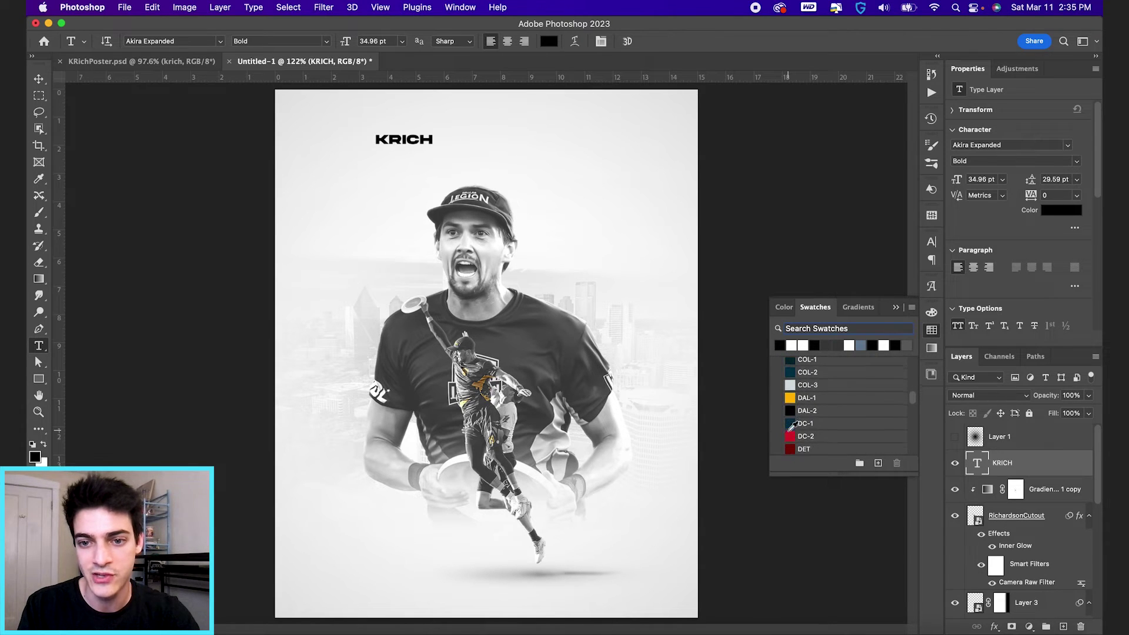
{"action": "left_click", "coordinate": [794, 387]}
{"action": "left_click", "coordinate": [896, 308]}
Step: Enlarge the KRICH title across the top and centre it horizontally on the canvas
{"action": "key", "text": "v"}
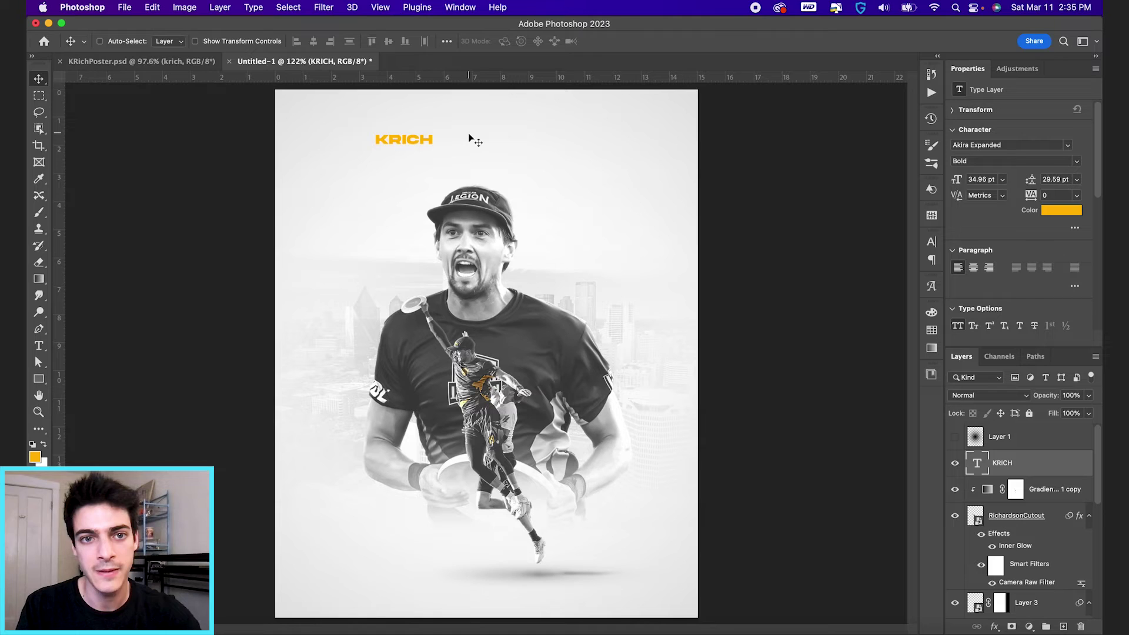
{"action": "key", "text": "ctrl+t"}
{"action": "left_click_drag", "start_coordinate": [435, 126], "coordinate": [535, 103]}
{"action": "key", "text": "Return"}
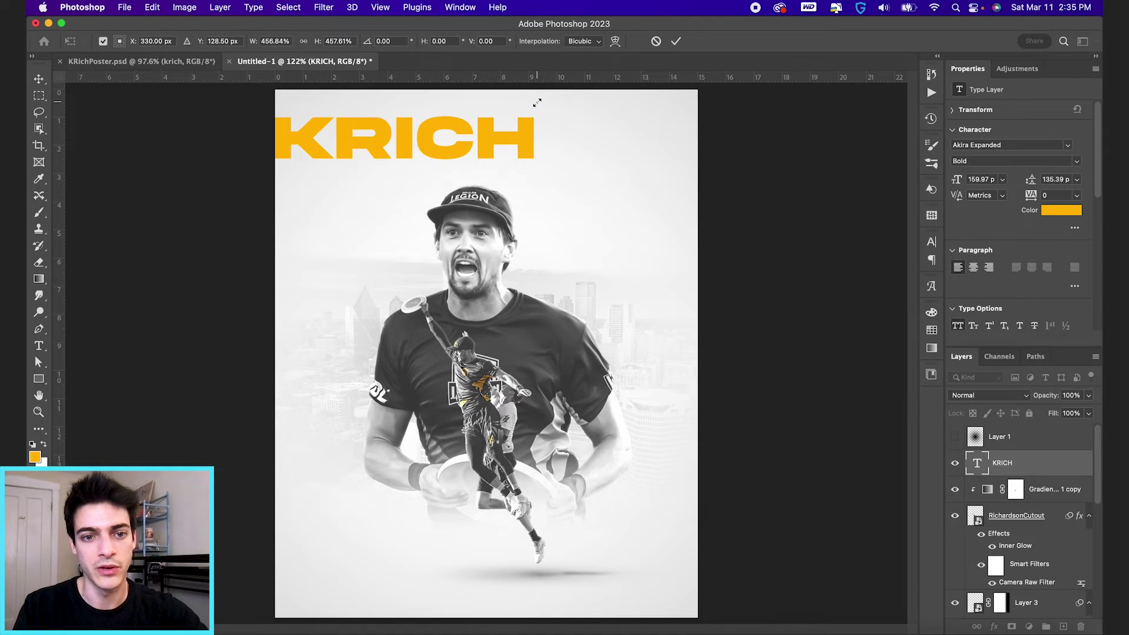
{"action": "key", "text": "ctrl+a"}
{"action": "left_click", "coordinate": [314, 42]}
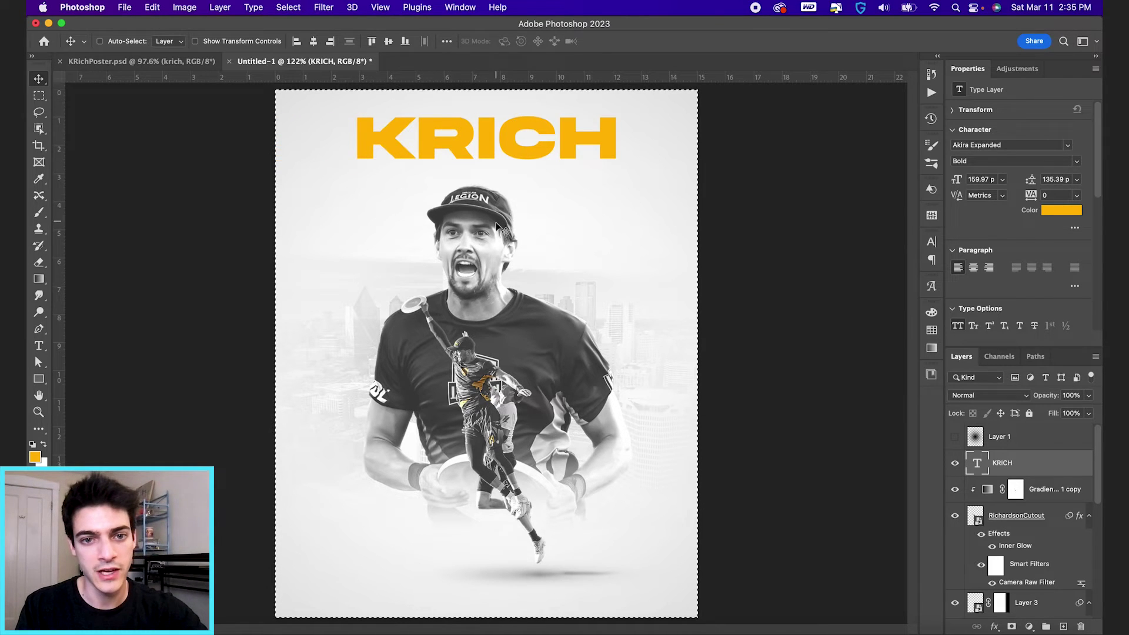
{"action": "key", "text": "ctrl+d"}
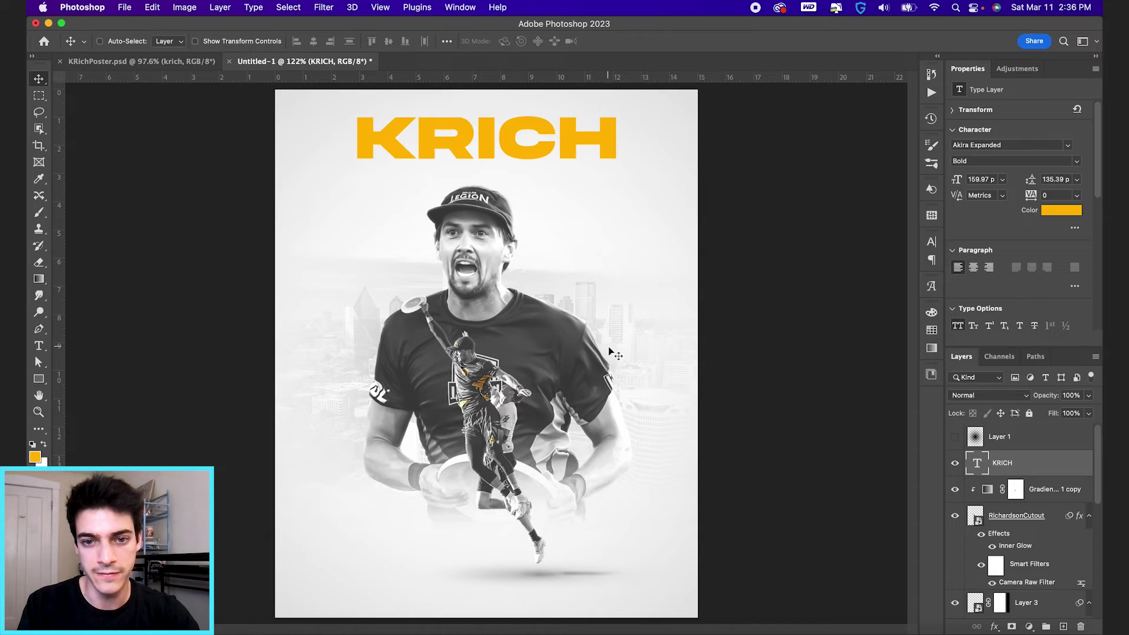
{"action": "scroll", "coordinate": [1054, 556], "scroll_direction": "down", "scroll_amount": 5}
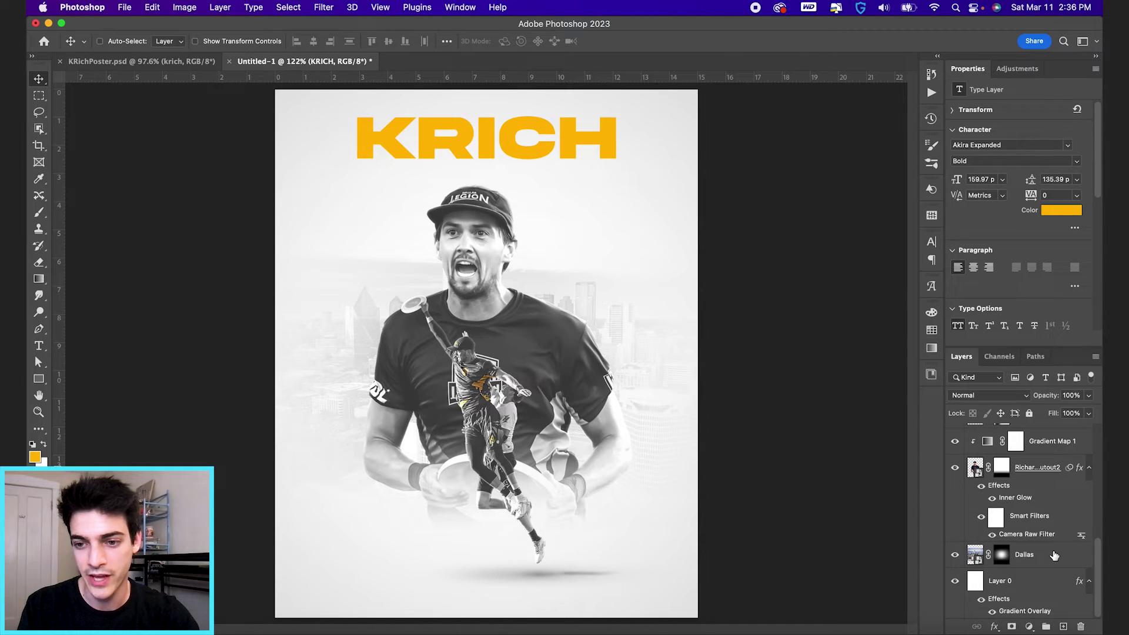
Step: Scale the Dallas skyline layer to about 124% and shift it up and to the left
{"action": "left_click", "coordinate": [980, 558]}
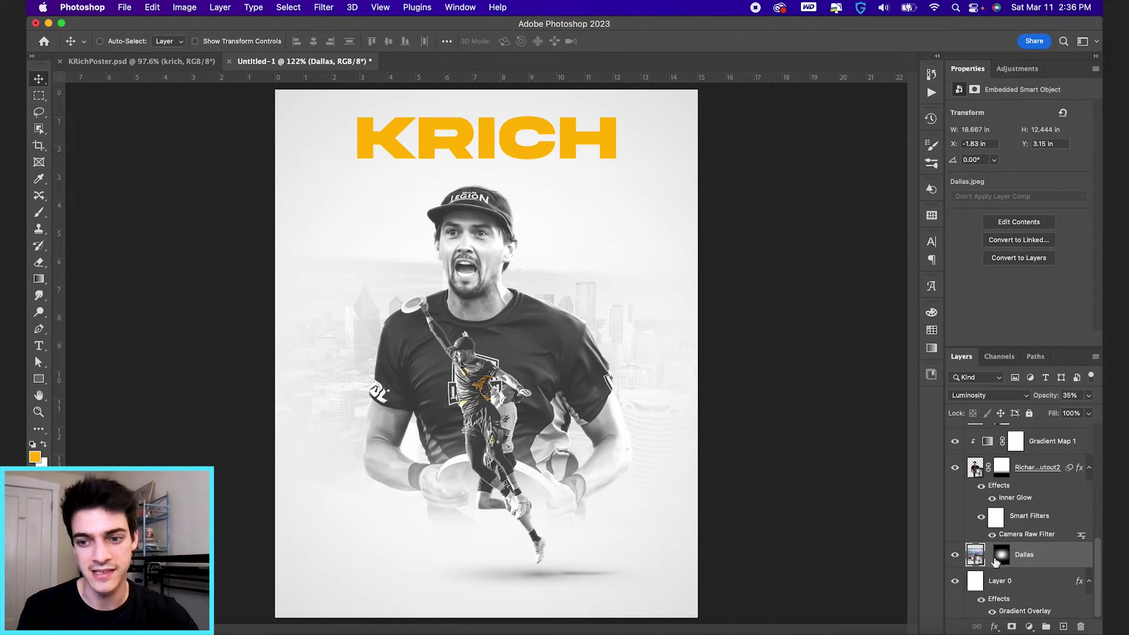
{"action": "key", "text": "super+t"}
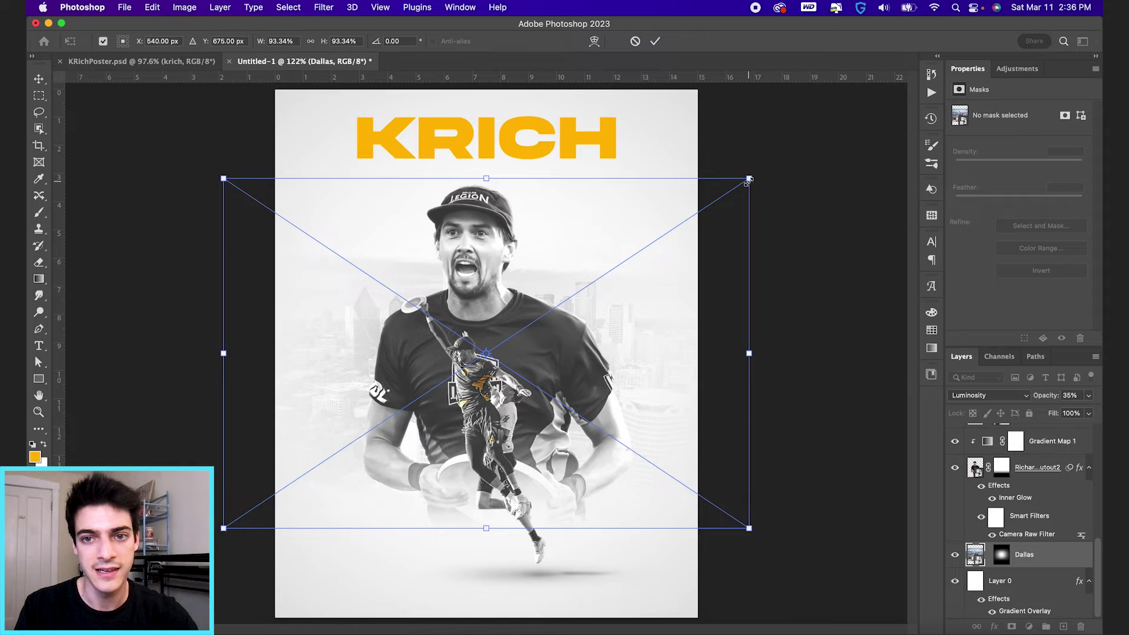
{"action": "left_click_drag", "start_coordinate": [748, 177], "coordinate": [857, 122]}
{"action": "left_click_drag", "start_coordinate": [738, 364], "coordinate": [688, 347]}
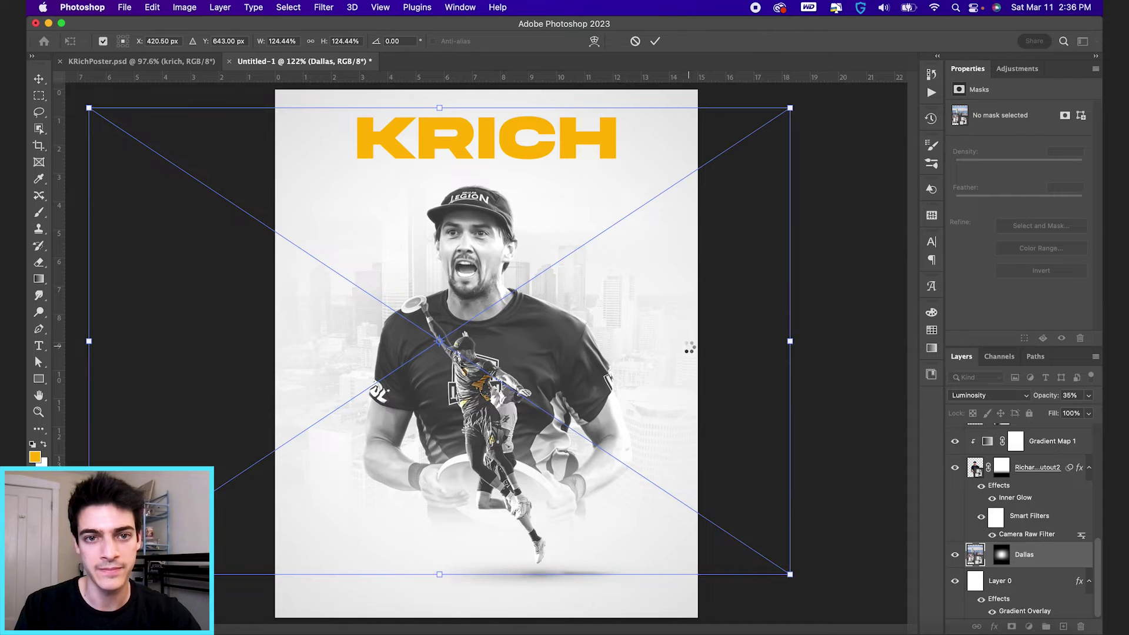
{"action": "key", "text": "Return"}
{"action": "scroll", "coordinate": [1041, 572], "scroll_direction": "up", "scroll_amount": 3}
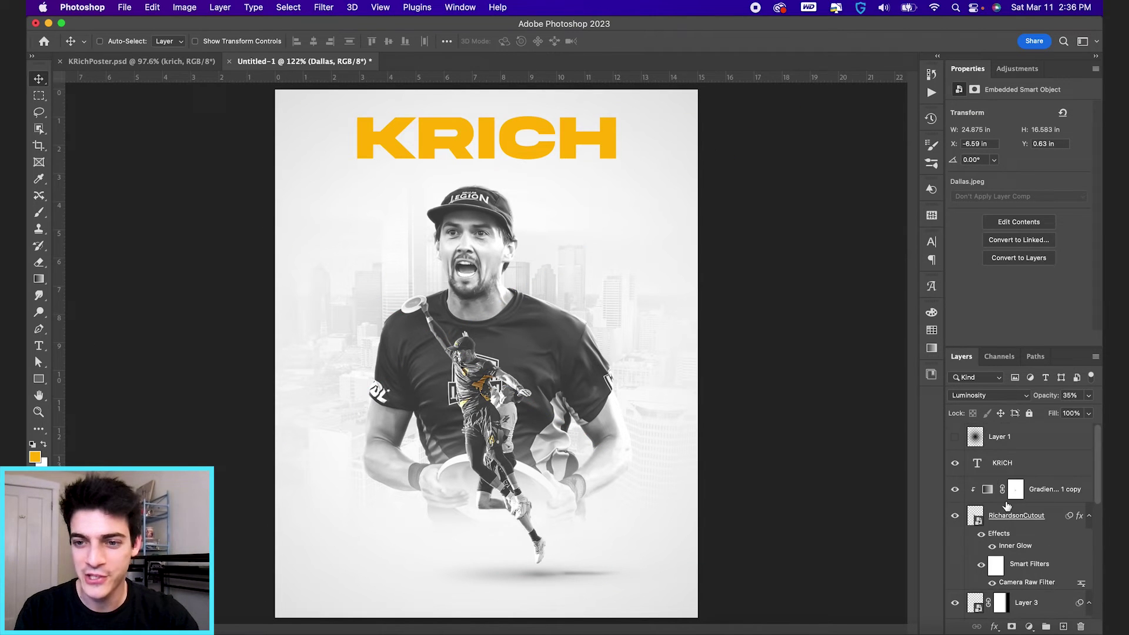
{"action": "left_click", "coordinate": [979, 467]}
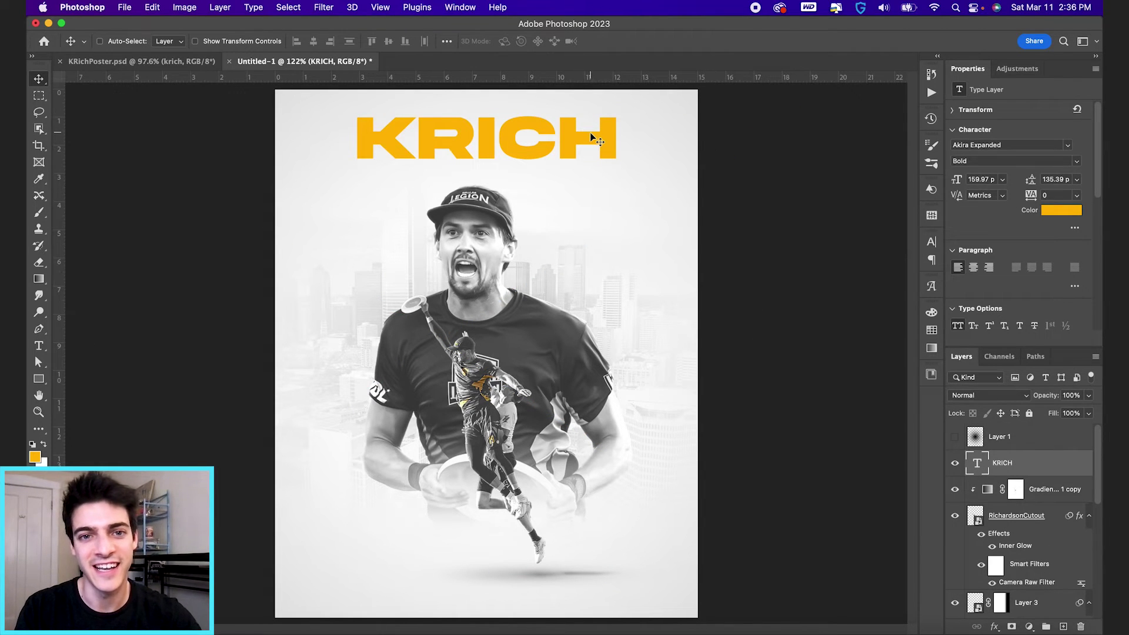
Step: Shrink the KRICH title slightly, to about 151 pt, keeping it centred at the top
{"action": "key", "text": "super+t"}
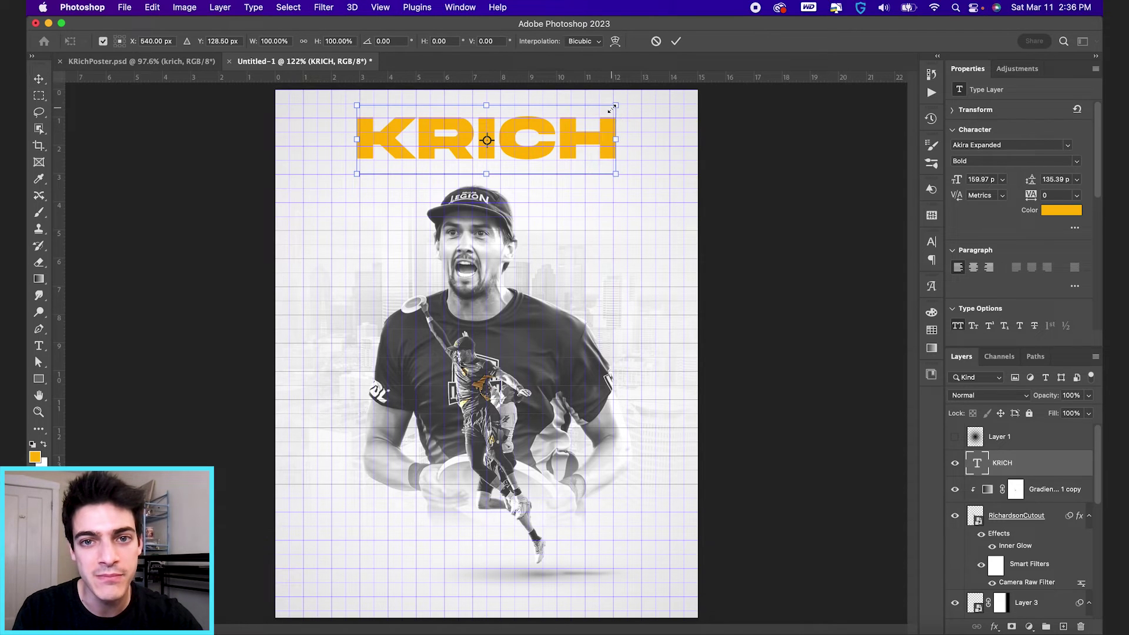
{"action": "left_click_drag", "start_coordinate": [612, 109], "coordinate": [609, 109]}
{"action": "key", "text": "Return"}
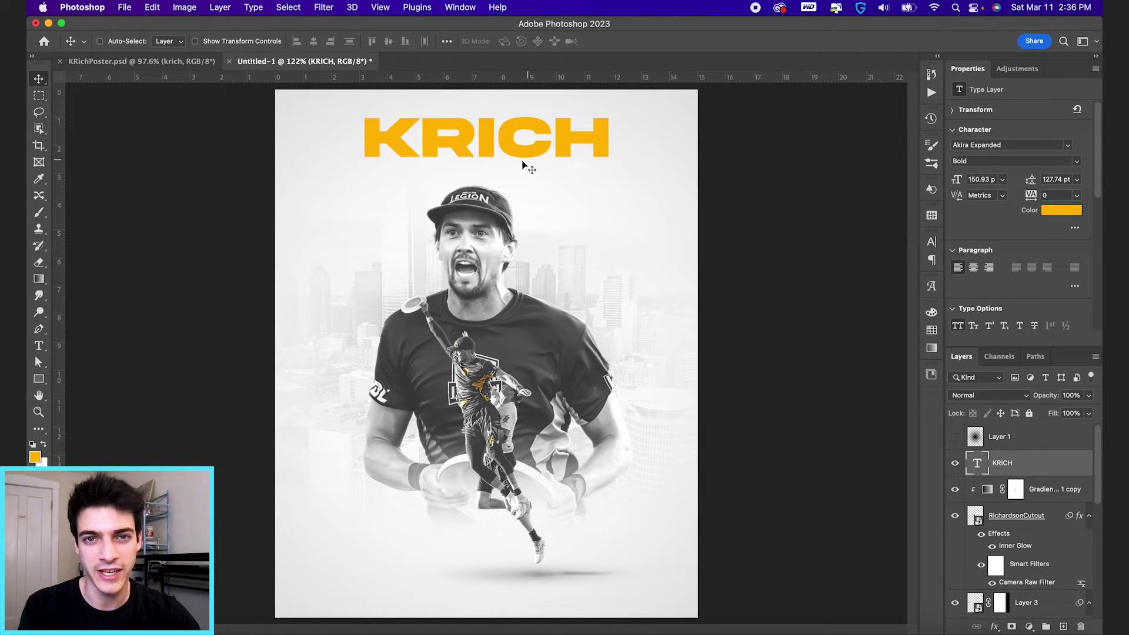
Step: Convert KRICH for smart filters and start a Blur Gallery Field Blur previewing 15 px
{"action": "left_click", "coordinate": [323, 6]}
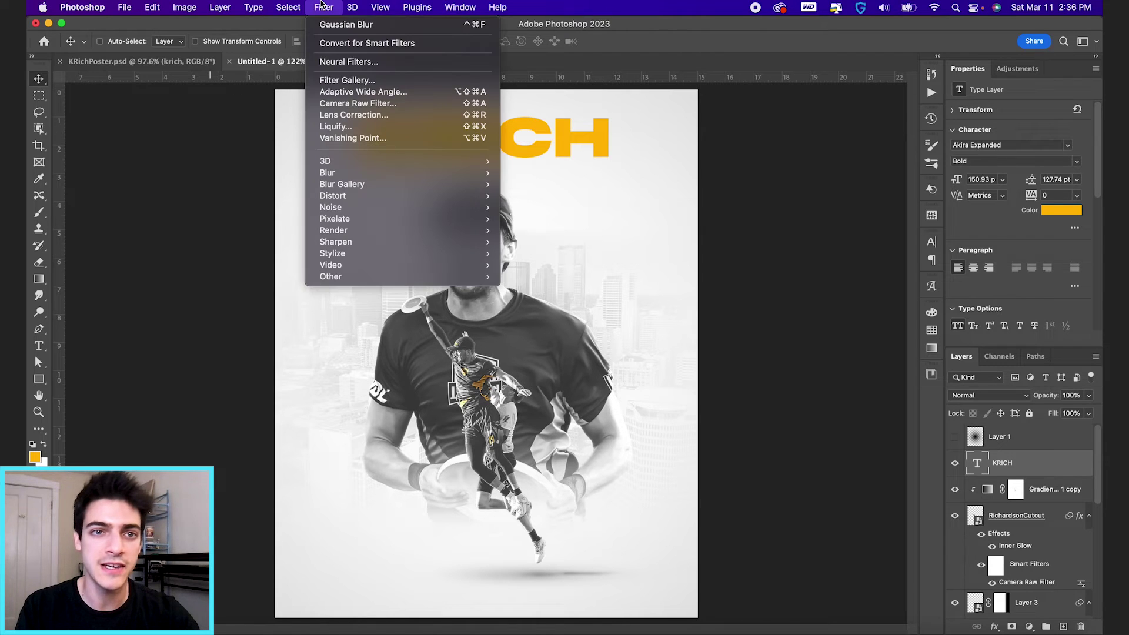
{"action": "left_click", "coordinate": [357, 44]}
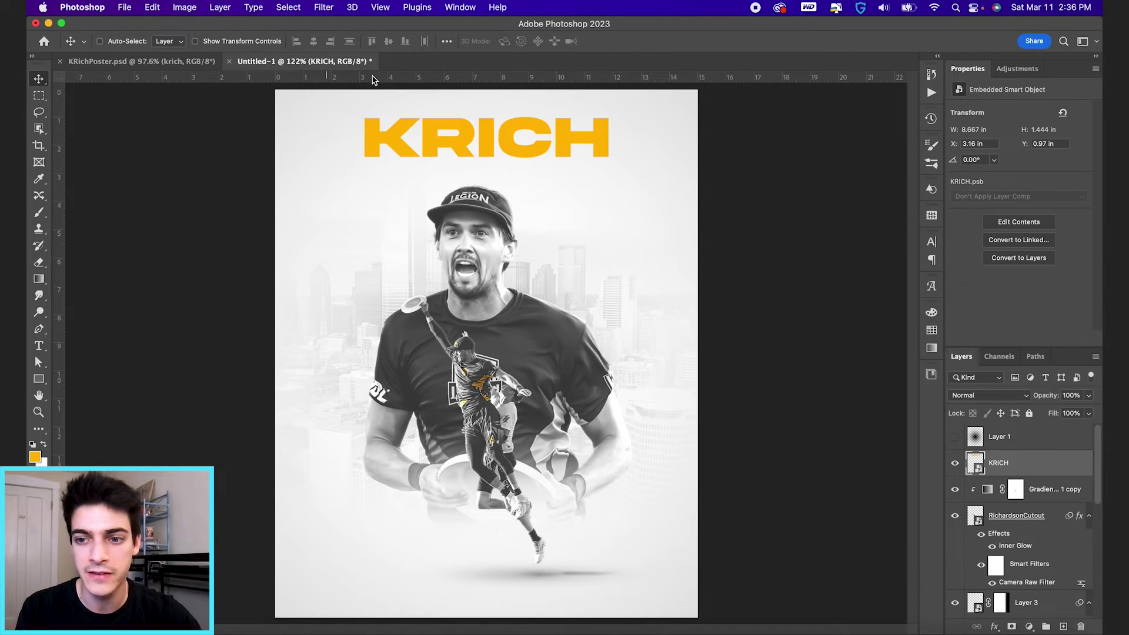
{"action": "left_click", "coordinate": [324, 7]}
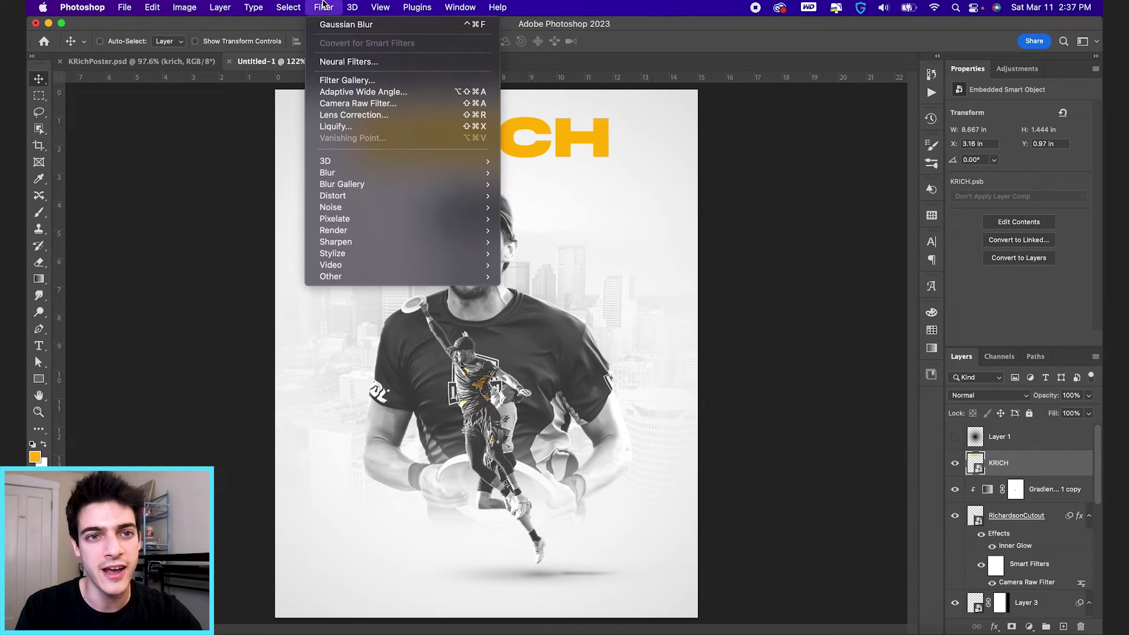
{"action": "mouse_move", "coordinate": [368, 184]}
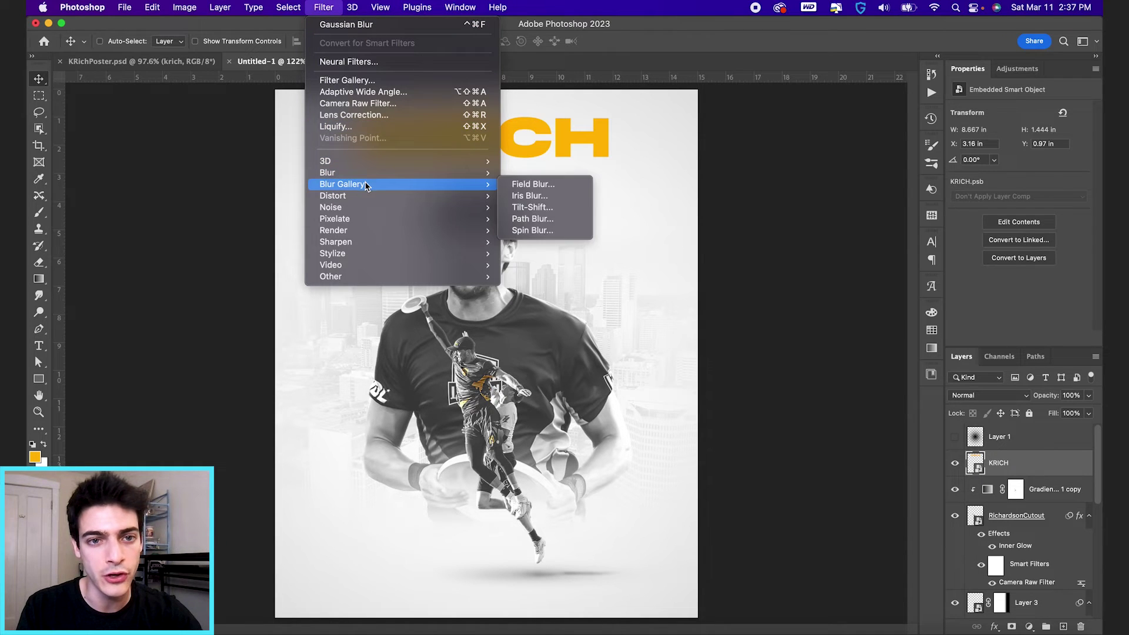
{"action": "left_click", "coordinate": [520, 185]}
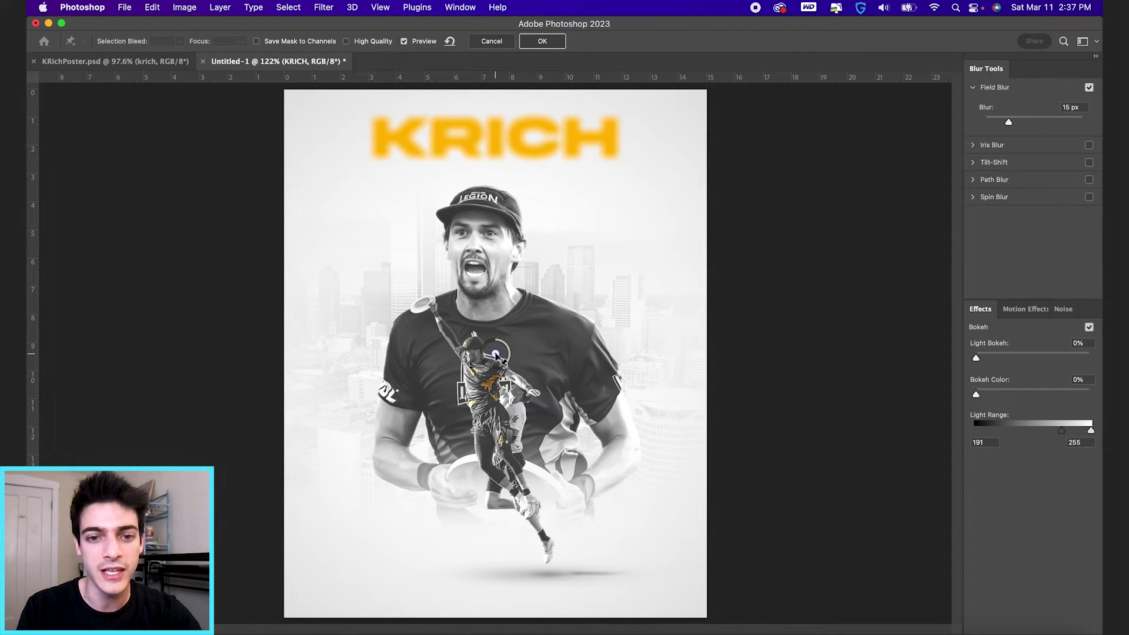
Step: Place Field Blur pins across KRICH, keeping the K sharp and moving the H pin further right
{"action": "left_click_drag", "start_coordinate": [495, 354], "coordinate": [425, 137]}
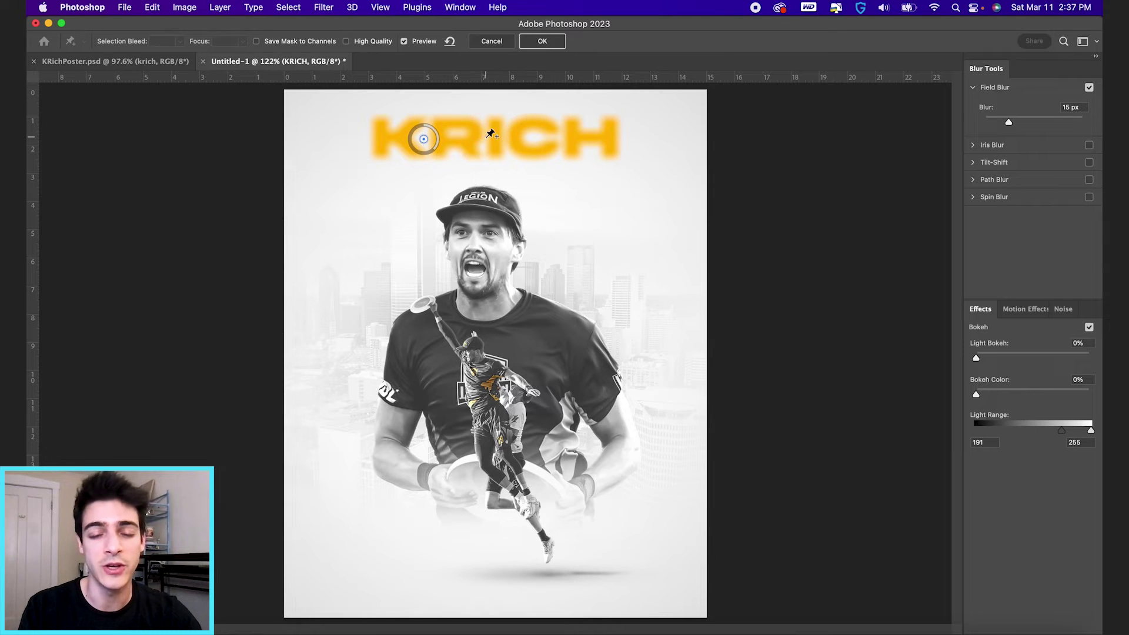
{"action": "left_click", "coordinate": [485, 137]}
{"action": "left_click", "coordinate": [580, 138]}
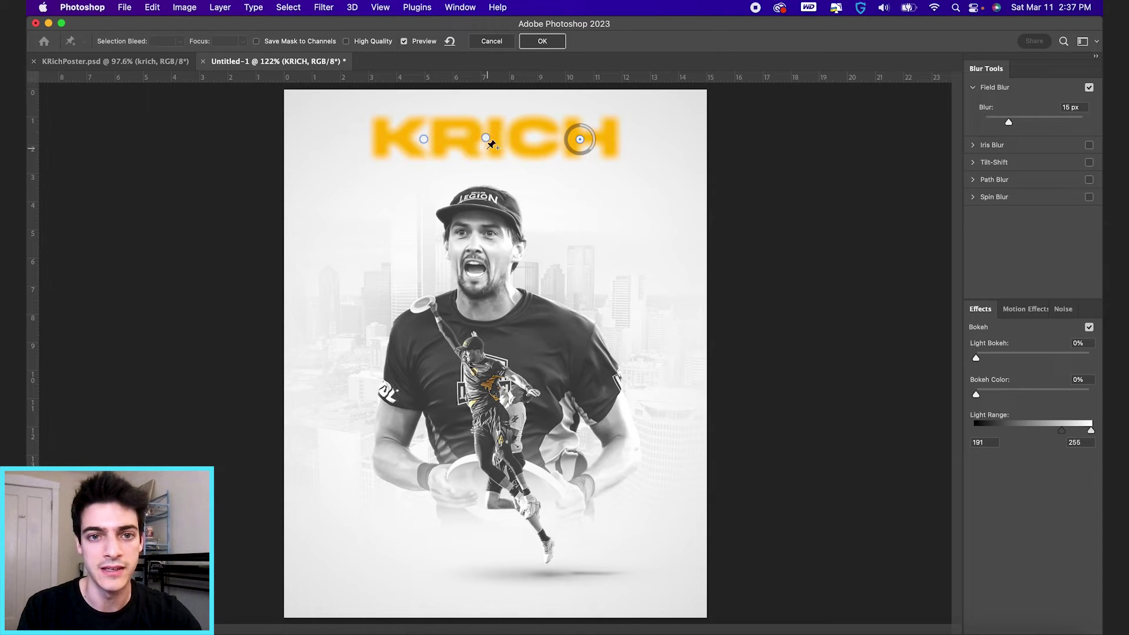
{"action": "left_click_drag", "start_coordinate": [424, 139], "coordinate": [392, 140]}
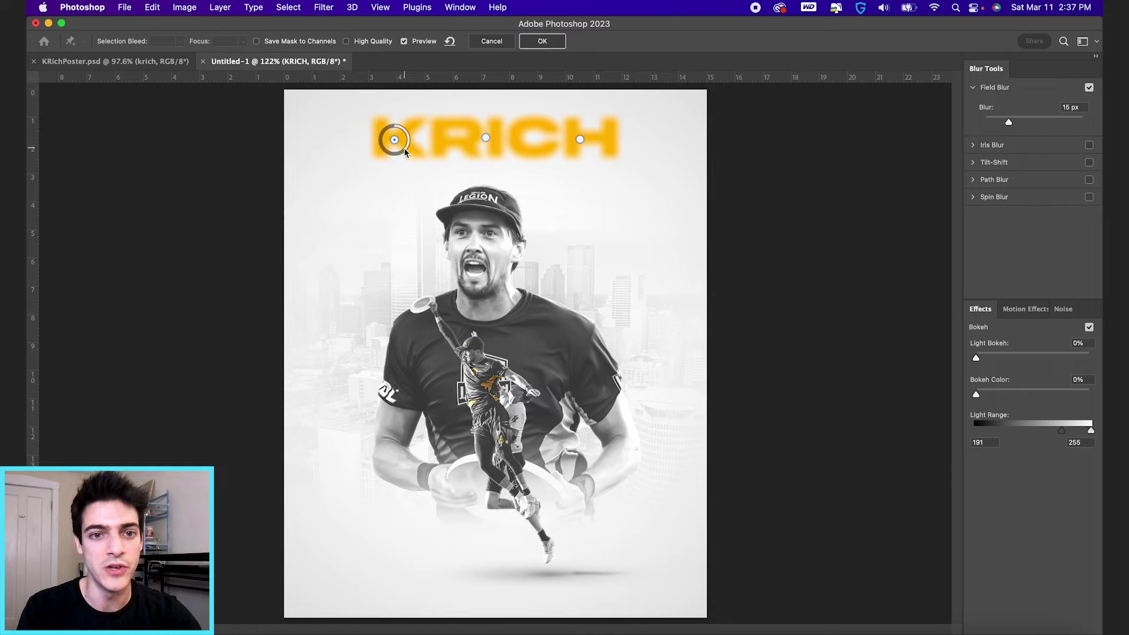
{"action": "left_click_drag", "start_coordinate": [408, 127], "coordinate": [398, 143]}
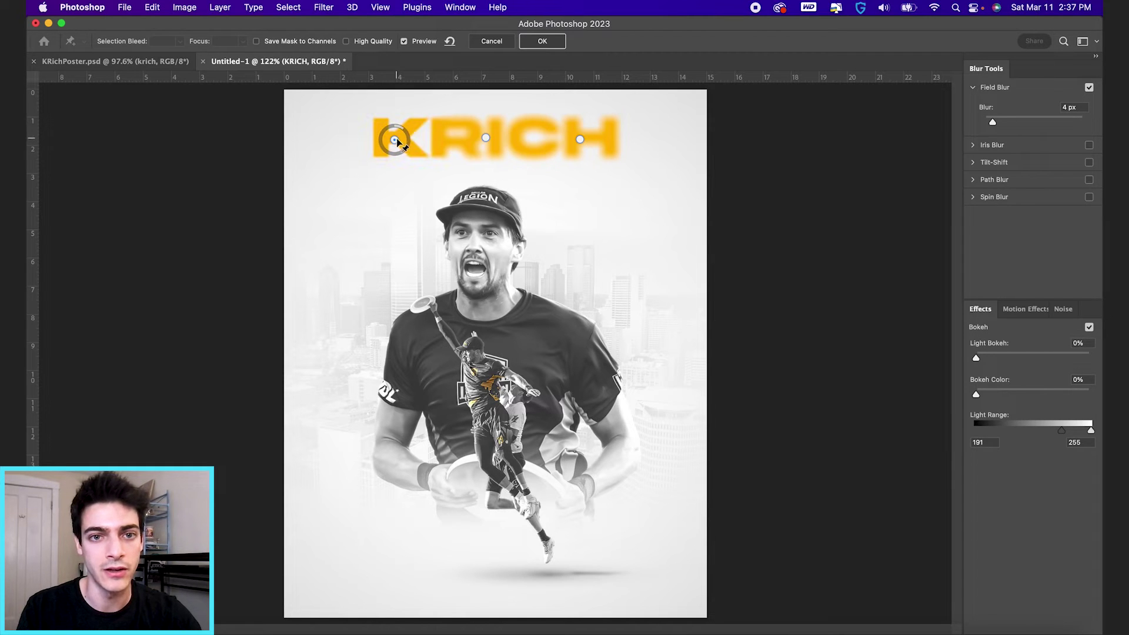
{"action": "left_click_drag", "start_coordinate": [482, 134], "coordinate": [498, 152]}
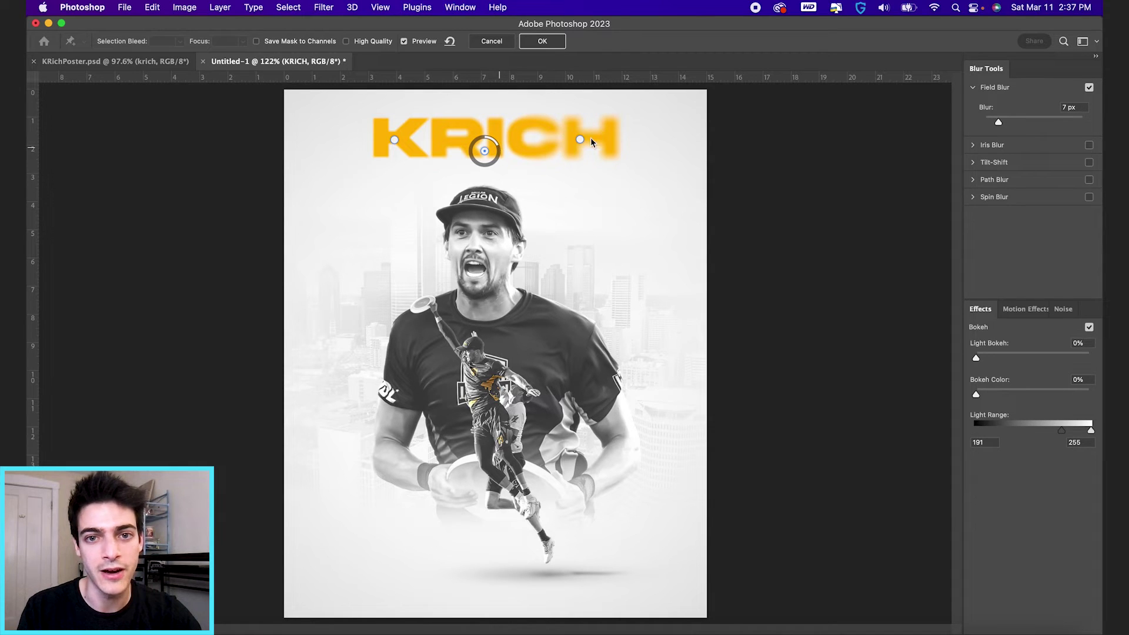
{"action": "left_click_drag", "start_coordinate": [582, 140], "coordinate": [641, 146]}
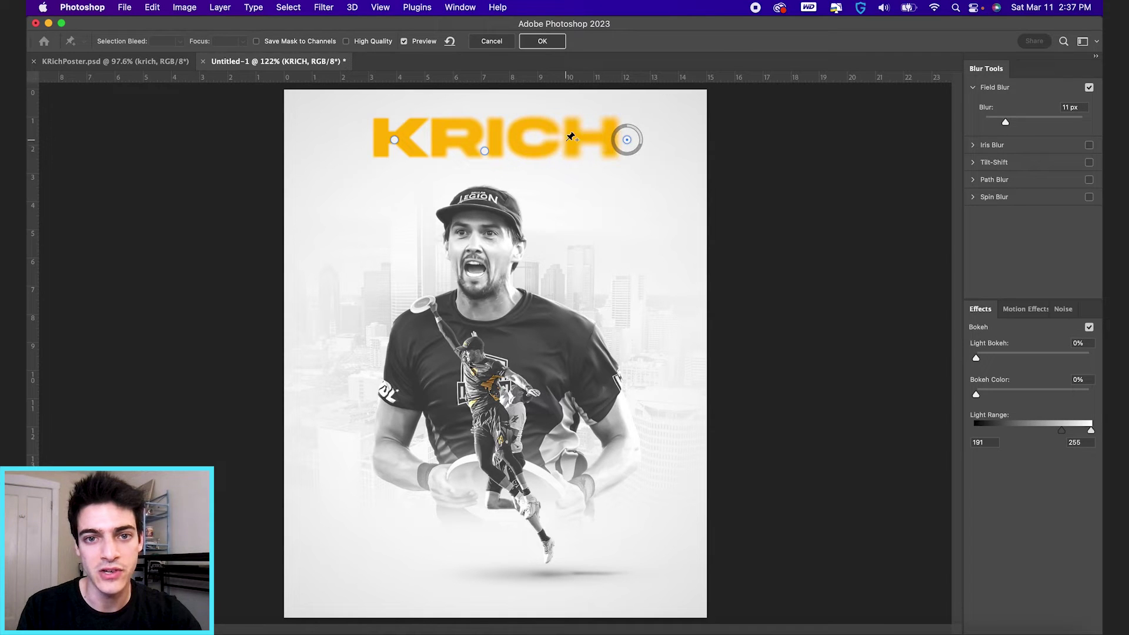
Step: Add a 5 px blur pin on the C, fine-tune the K and right-end pins, and apply the blur
{"action": "left_click", "coordinate": [567, 140]}
{"action": "left_click_drag", "start_coordinate": [579, 147], "coordinate": [557, 155]}
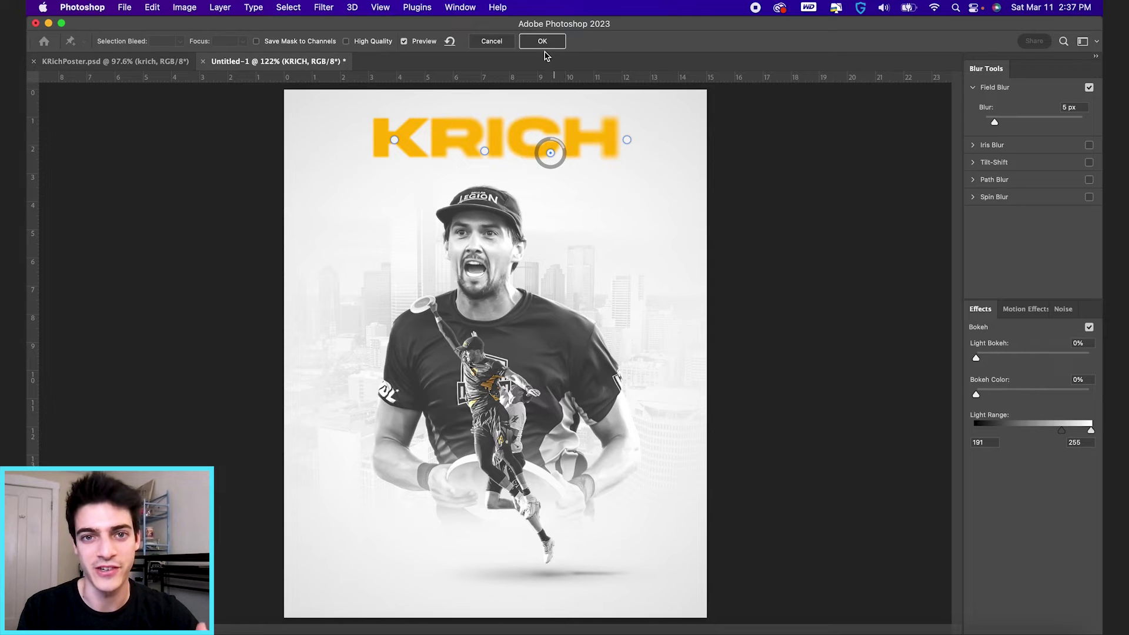
{"action": "left_click", "coordinate": [394, 141]}
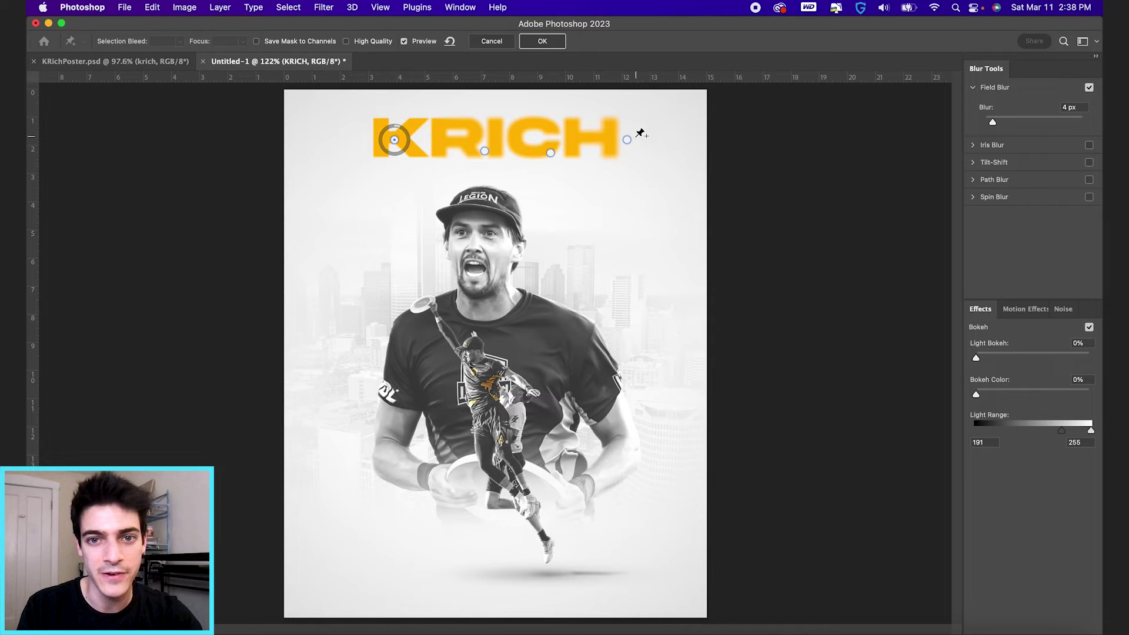
{"action": "left_click_drag", "start_coordinate": [628, 140], "coordinate": [643, 142]}
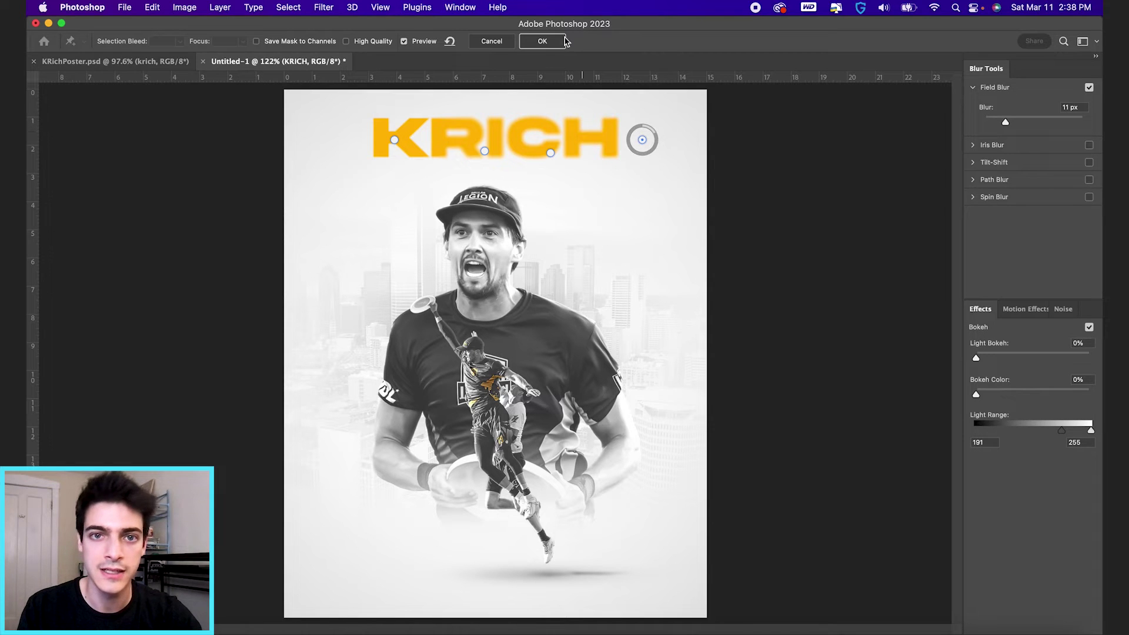
{"action": "left_click", "coordinate": [556, 41]}
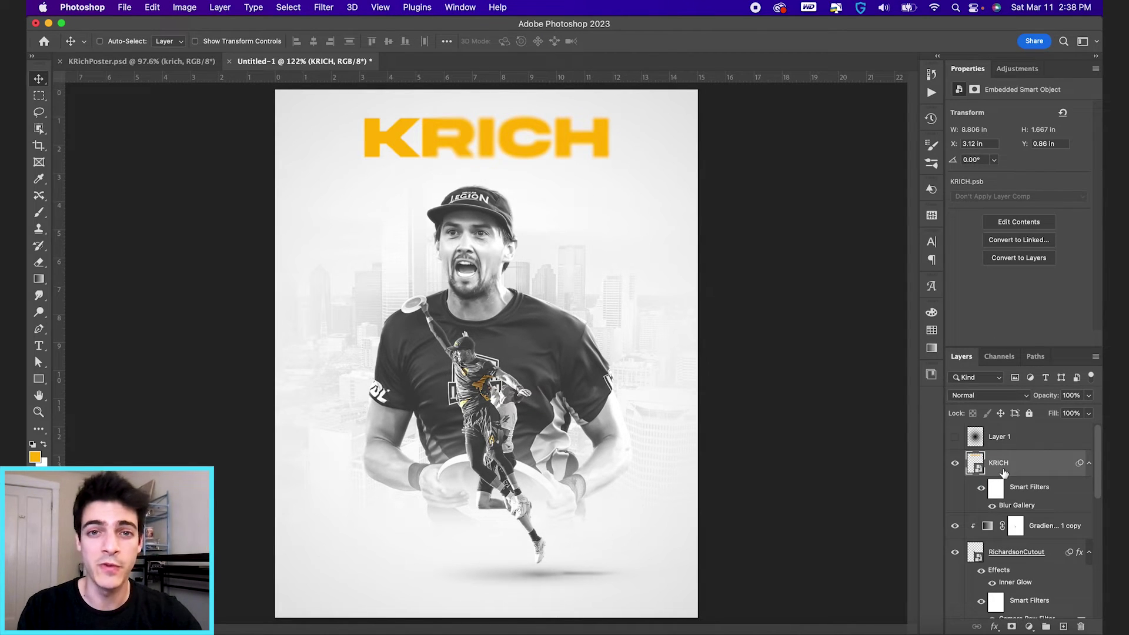
Step: Type a 30 at the poster's lower left and set it in BaroqueTextJF
{"action": "key", "text": "super+shift+alt+n"}
{"action": "key", "text": "t"}
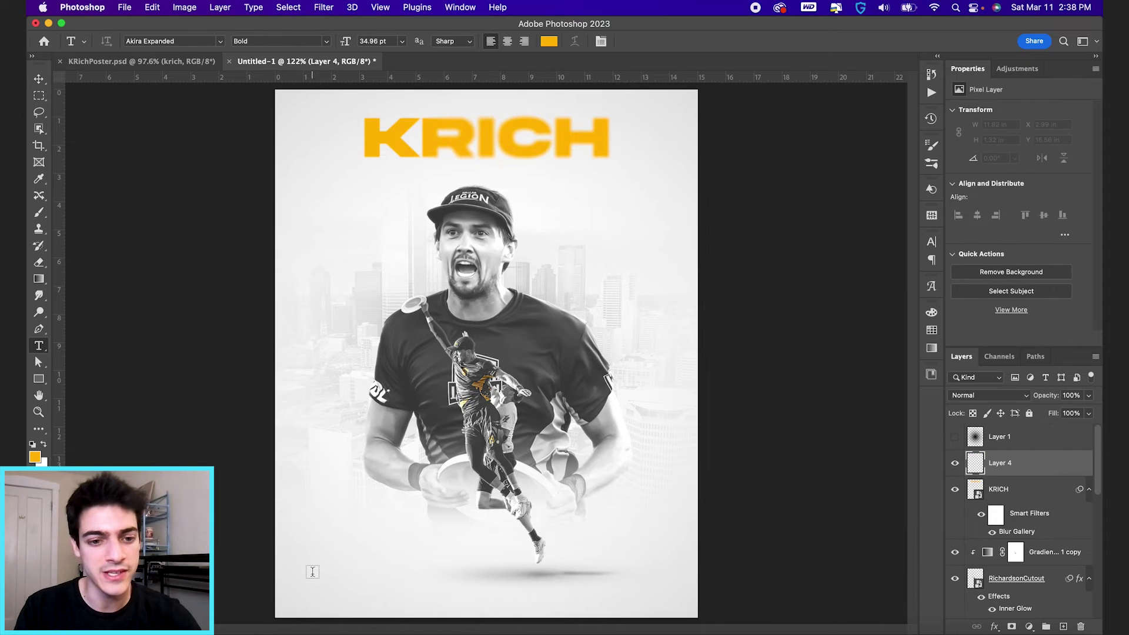
{"action": "left_click", "coordinate": [312, 571]}
{"action": "type", "text": "30"}
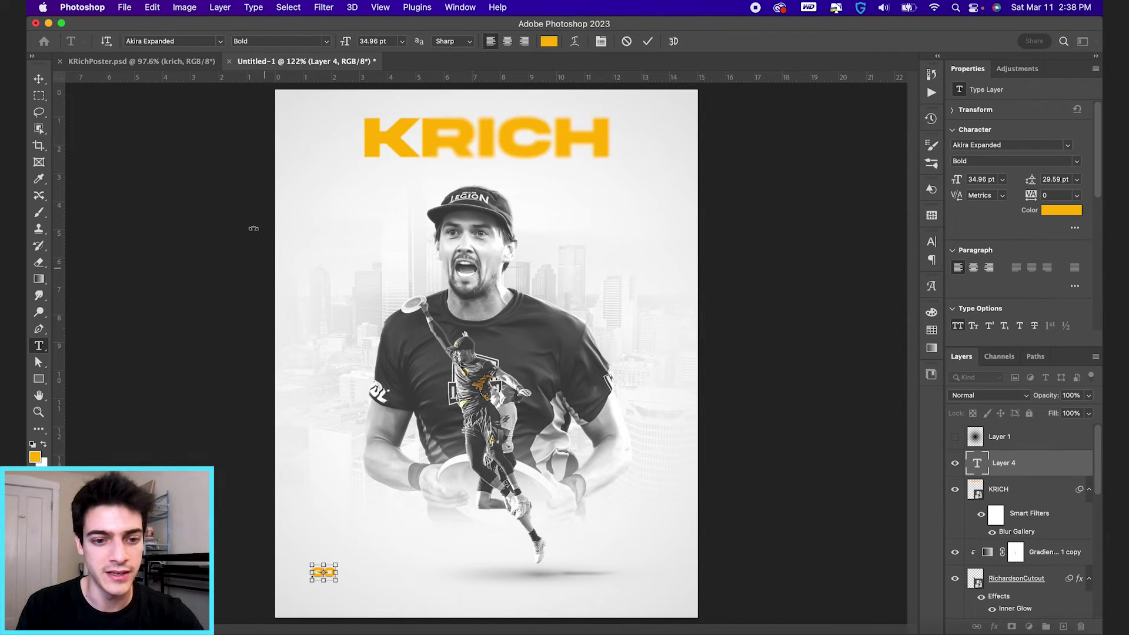
{"action": "key", "text": "super+a"}
{"action": "left_click", "coordinate": [182, 40]}
{"action": "type", "text": "baroque"}
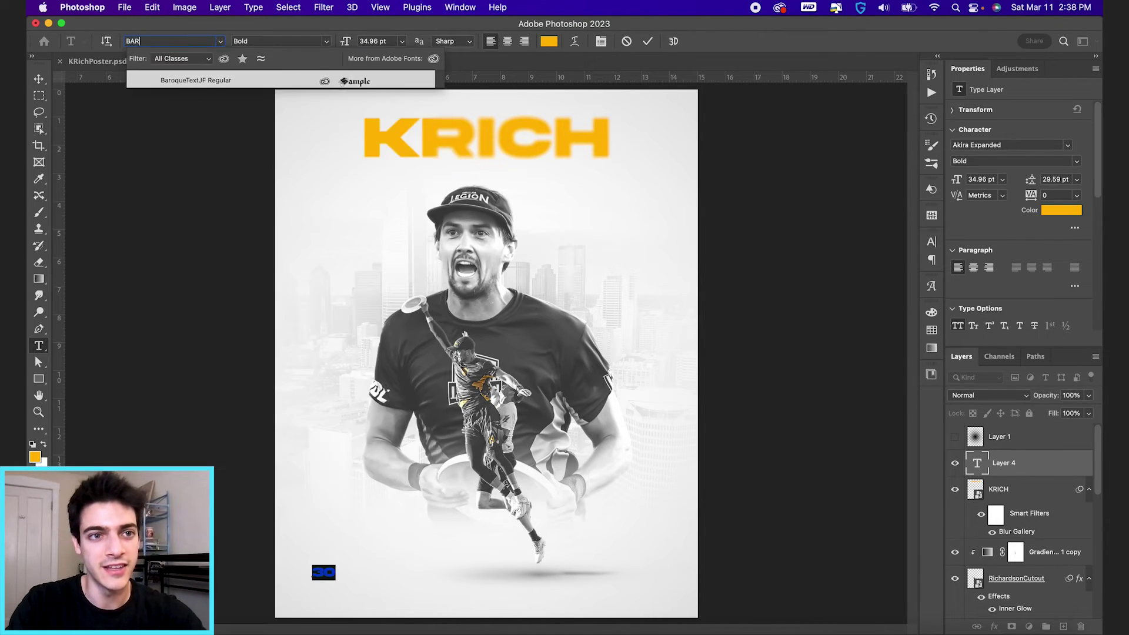
{"action": "left_click", "coordinate": [215, 81]}
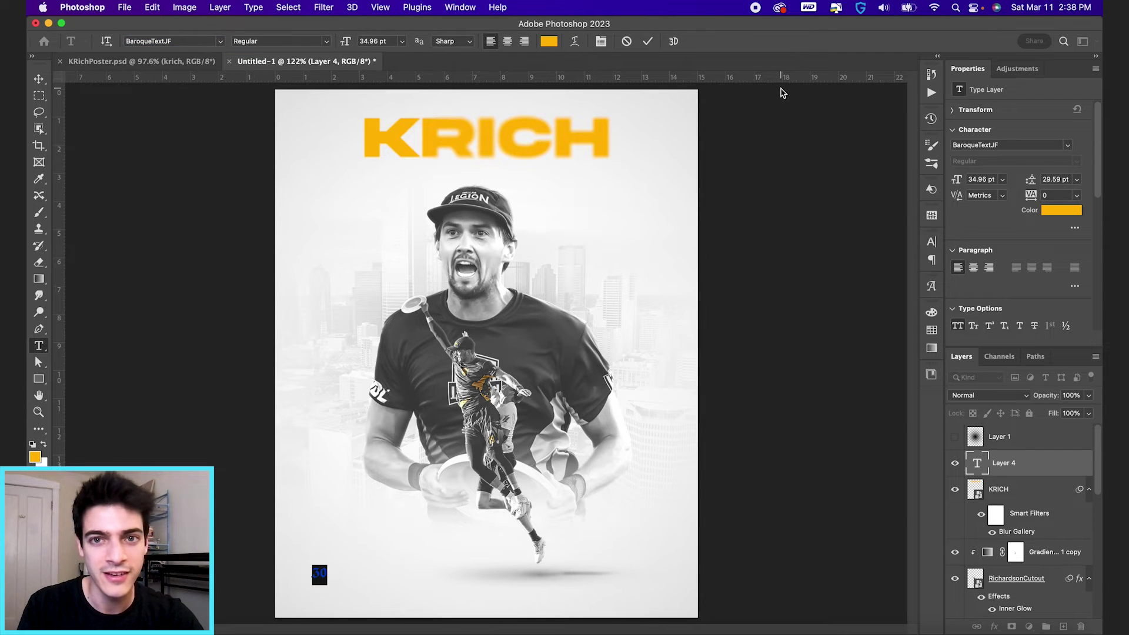
{"action": "left_click", "coordinate": [647, 41]}
Step: Enlarge the 30 roughly threefold and duplicate it as a '30 copy' layer
{"action": "key", "text": "v"}
{"action": "scroll", "coordinate": [385, 510], "scroll_direction": "up", "scroll_amount": 5}
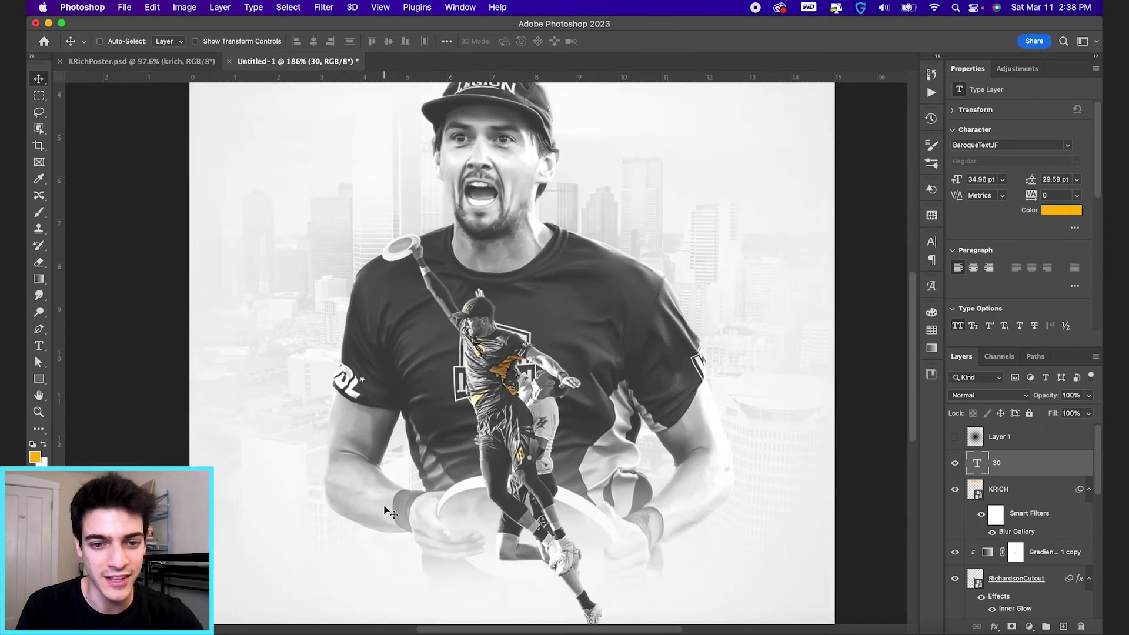
{"action": "scroll", "coordinate": [391, 504], "scroll_direction": "down", "scroll_amount": 5}
{"action": "scroll", "coordinate": [391, 505], "scroll_direction": "left", "scroll_amount": 3}
{"action": "key", "text": "super+t"}
{"action": "left_click_drag", "start_coordinate": [392, 424], "coordinate": [417, 433]}
{"action": "key", "text": "Return"}
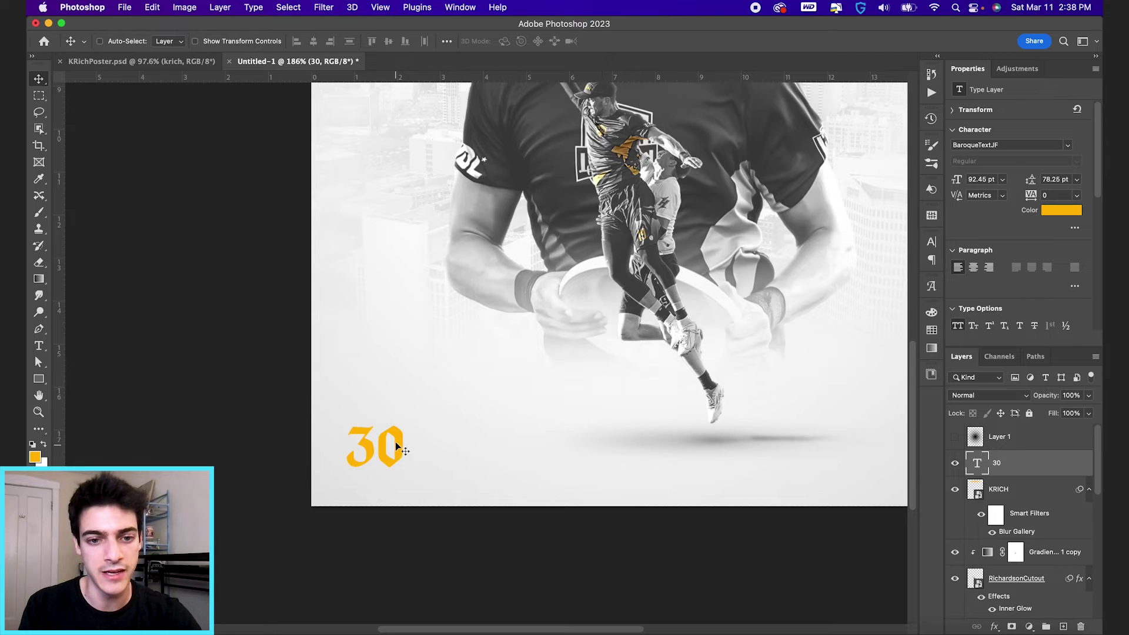
{"action": "key", "text": "super+j"}
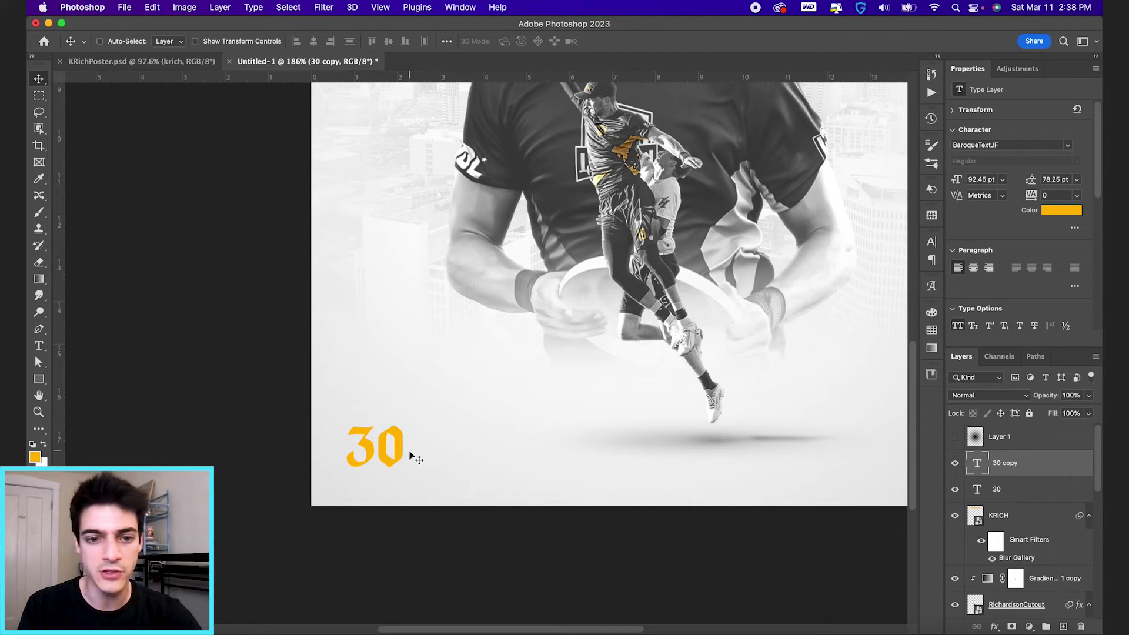
Step: Move the 30 copy to the right of the original and set it in Akira Expanded Bold 24 pt
{"action": "left_click_drag", "start_coordinate": [401, 466], "coordinate": [503, 466]}
{"action": "key", "text": "t"}
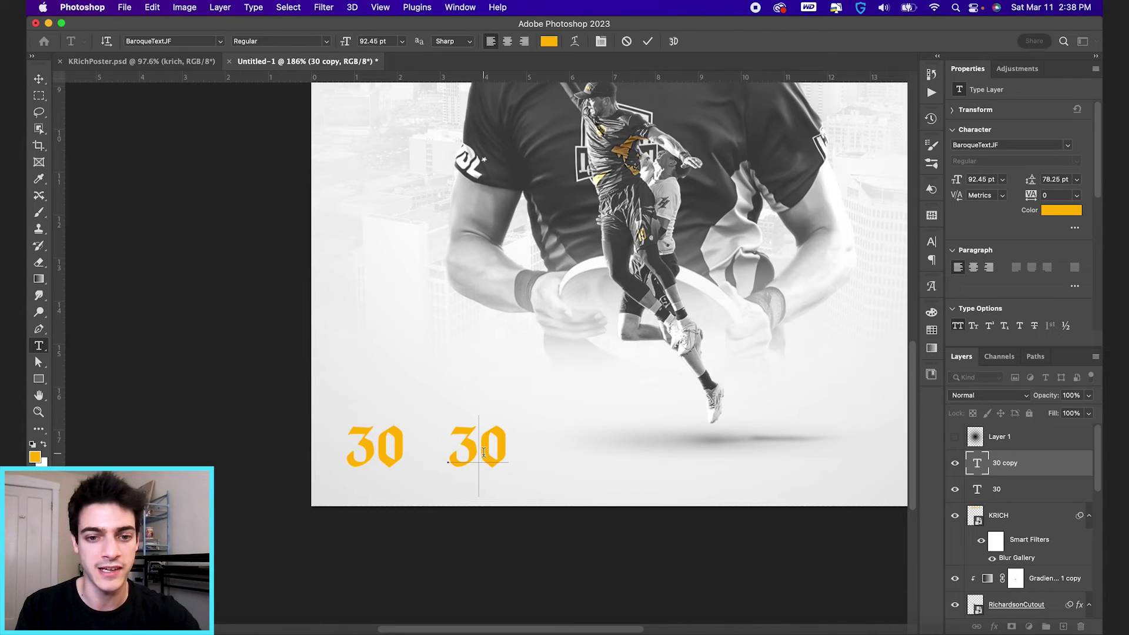
{"action": "left_click", "coordinate": [483, 451]}
{"action": "key", "text": "super+a"}
{"action": "left_click", "coordinate": [170, 42]}
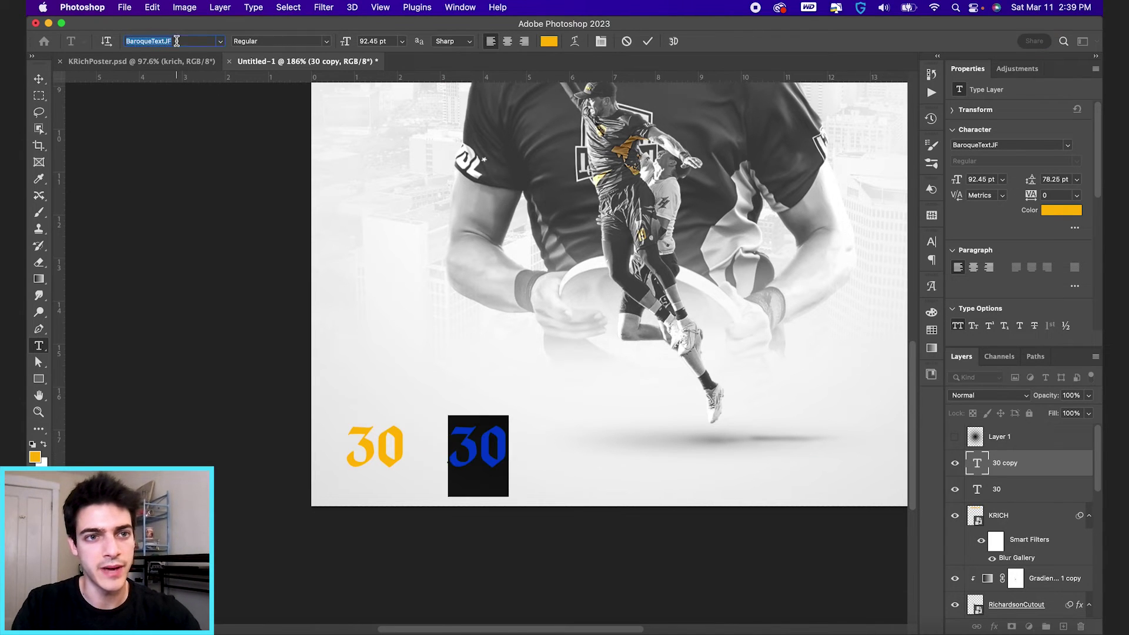
{"action": "type", "text": "AK"}
{"action": "left_click", "coordinate": [217, 105]}
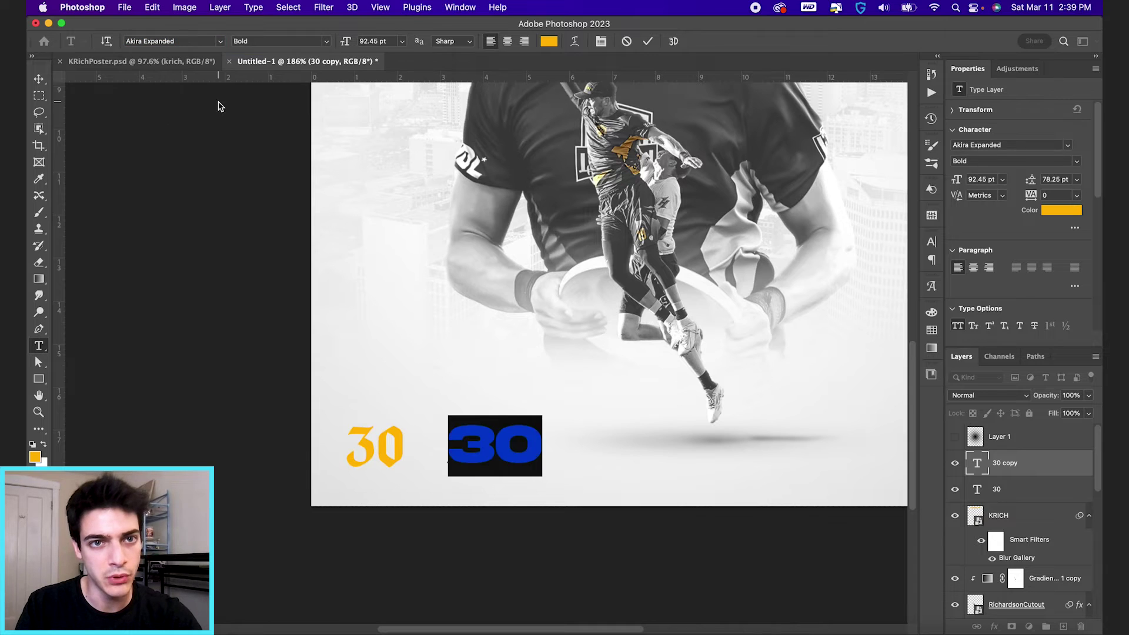
{"action": "left_click", "coordinate": [384, 38]}
{"action": "type", "text": "24"}
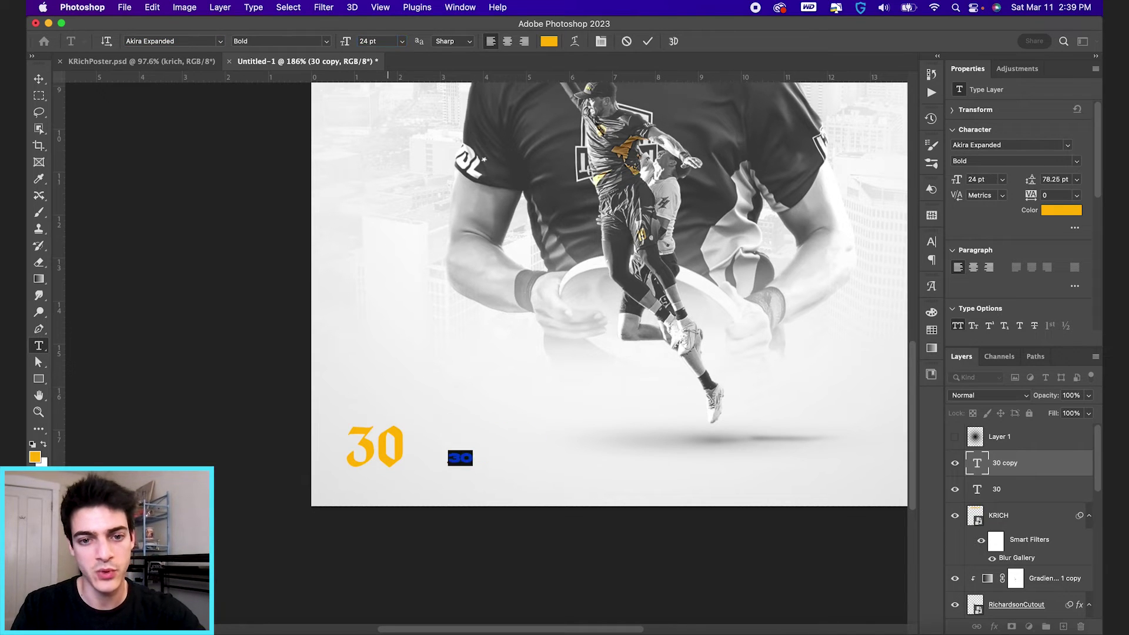
{"action": "key", "text": "Return"}
Step: Replace the copy's 30 with the player's first and last name plus a third line
{"action": "left_click", "coordinate": [460, 460]}
{"action": "double_click", "coordinate": [461, 458]}
{"action": "type", "text": "KEVI"}
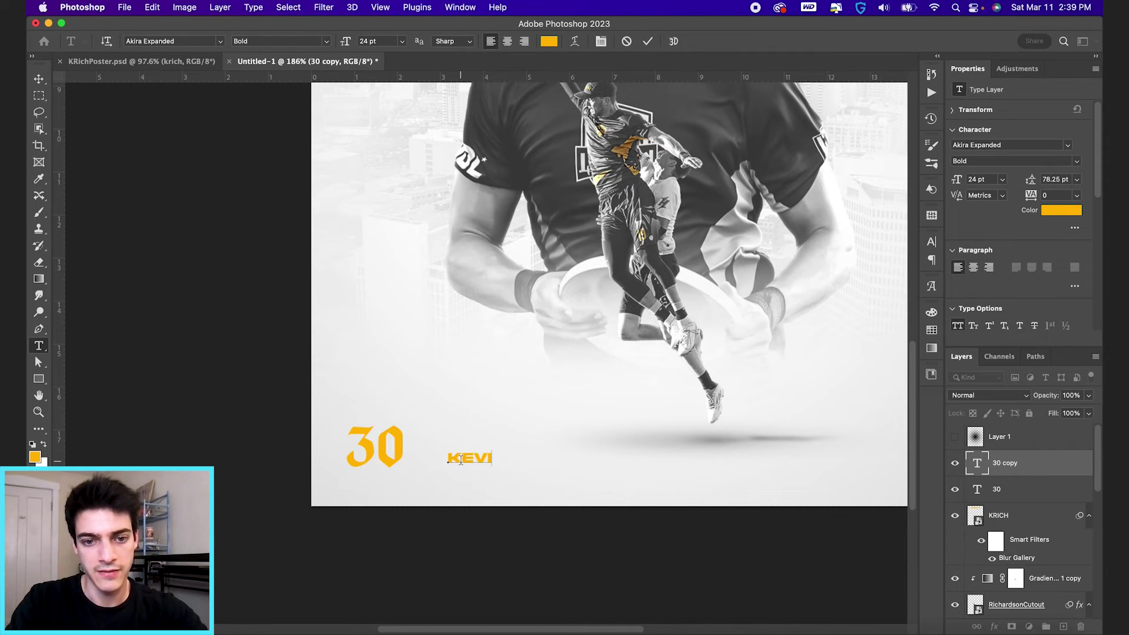
{"action": "type", "text": "N"}
{"action": "key", "text": "Return"}
{"action": "type", "text": "RICHARDSON"}
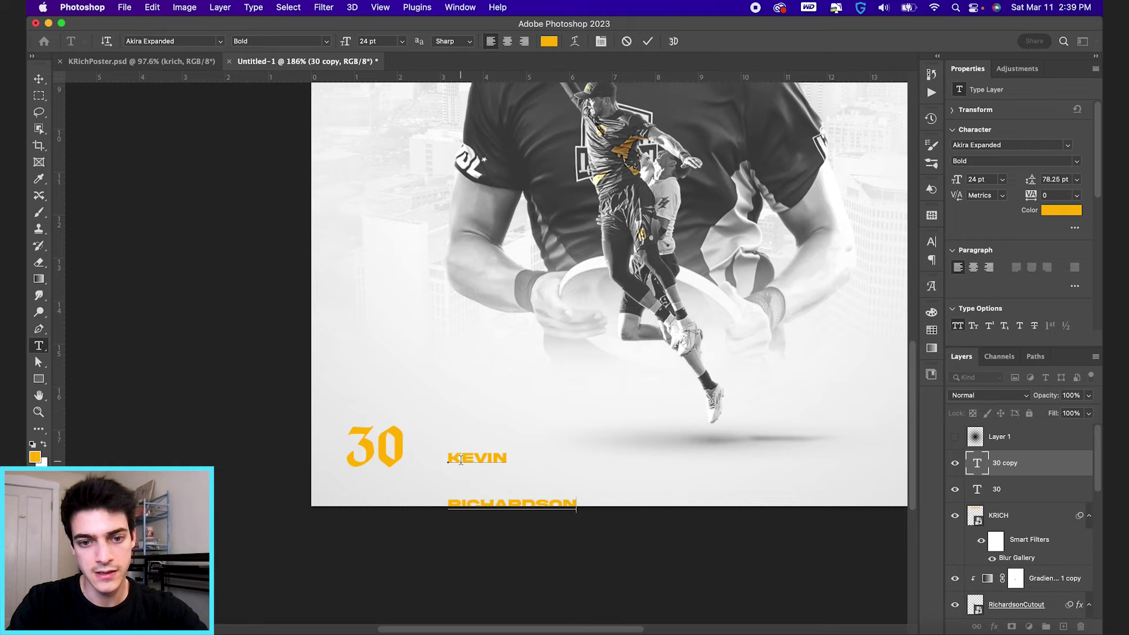
{"action": "key", "text": "Return"}
{"action": "type", "text": "ULTIMATE"}
Step: Set the block's leading to 23 pt and make the DALLAS LEGION line Regular at 18 pt
{"action": "key", "text": "cmd+a"}
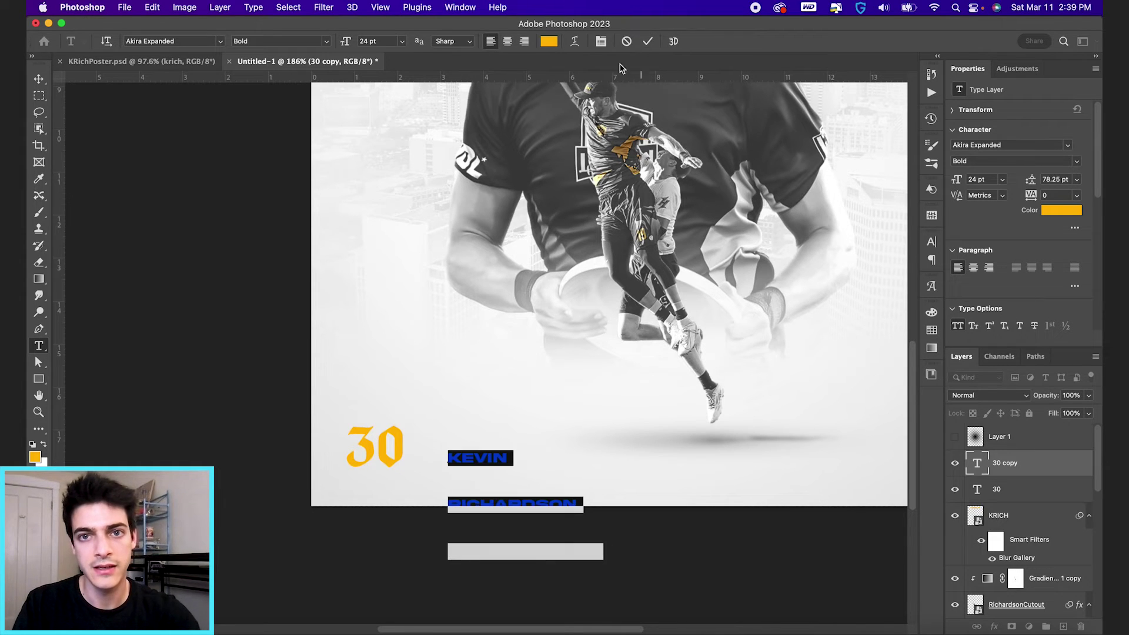
{"action": "left_click", "coordinate": [601, 41]}
{"action": "left_click_drag", "start_coordinate": [857, 276], "coordinate": [829, 280]}
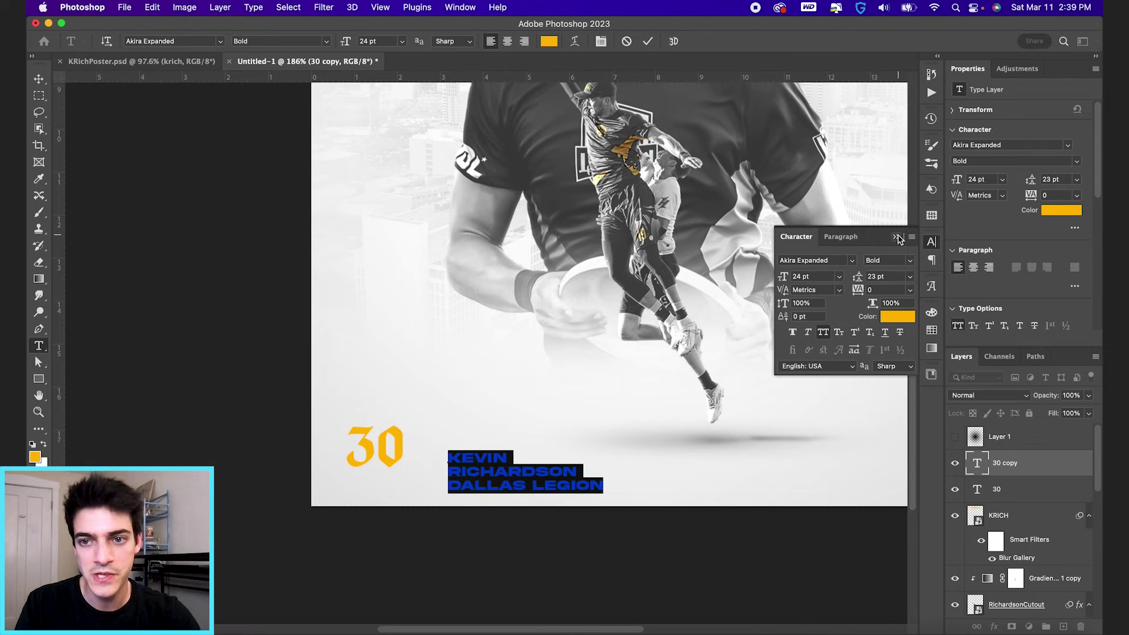
{"action": "left_click", "coordinate": [895, 237]}
{"action": "triple_click", "coordinate": [553, 484]}
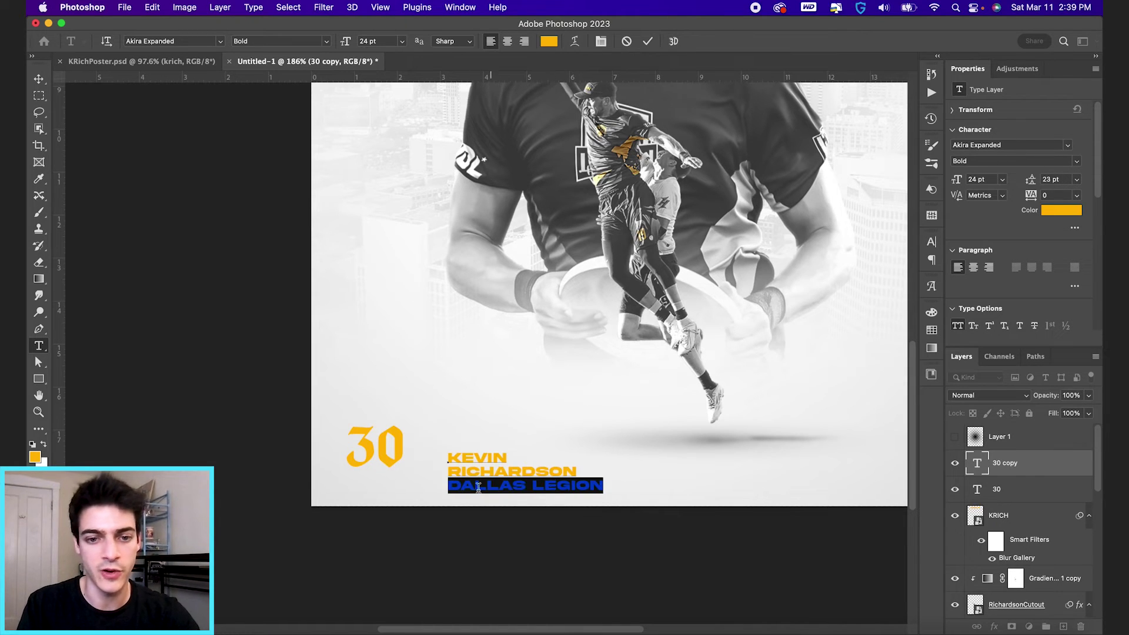
{"action": "left_click", "coordinate": [327, 41]}
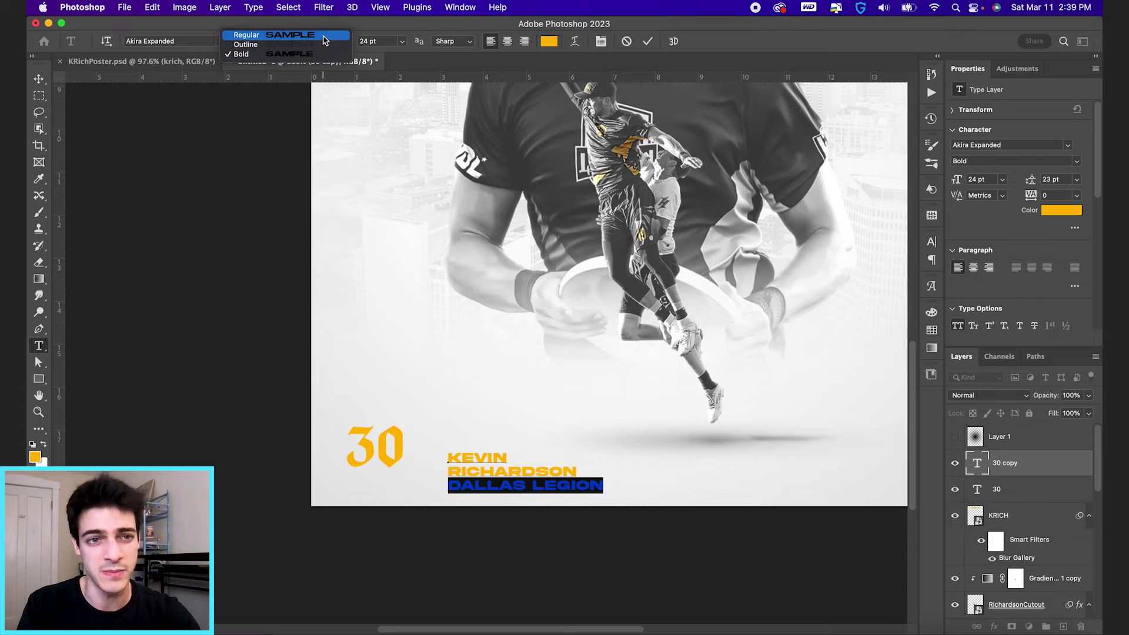
{"action": "left_click", "coordinate": [323, 34]}
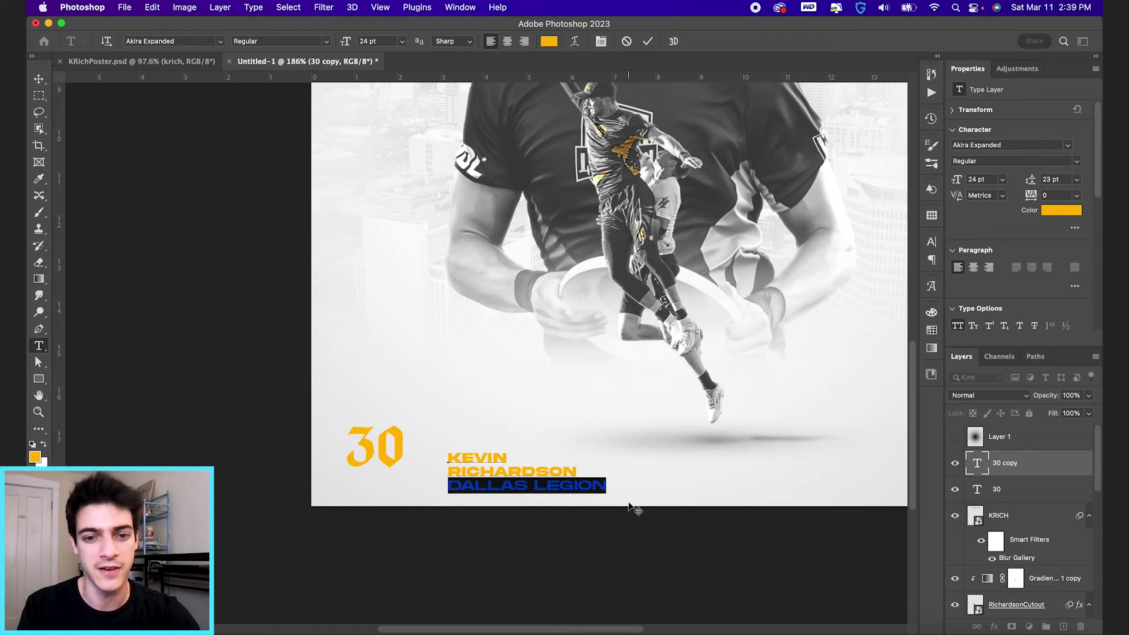
{"action": "left_click", "coordinate": [384, 40]}
{"action": "type", "text": "18"}
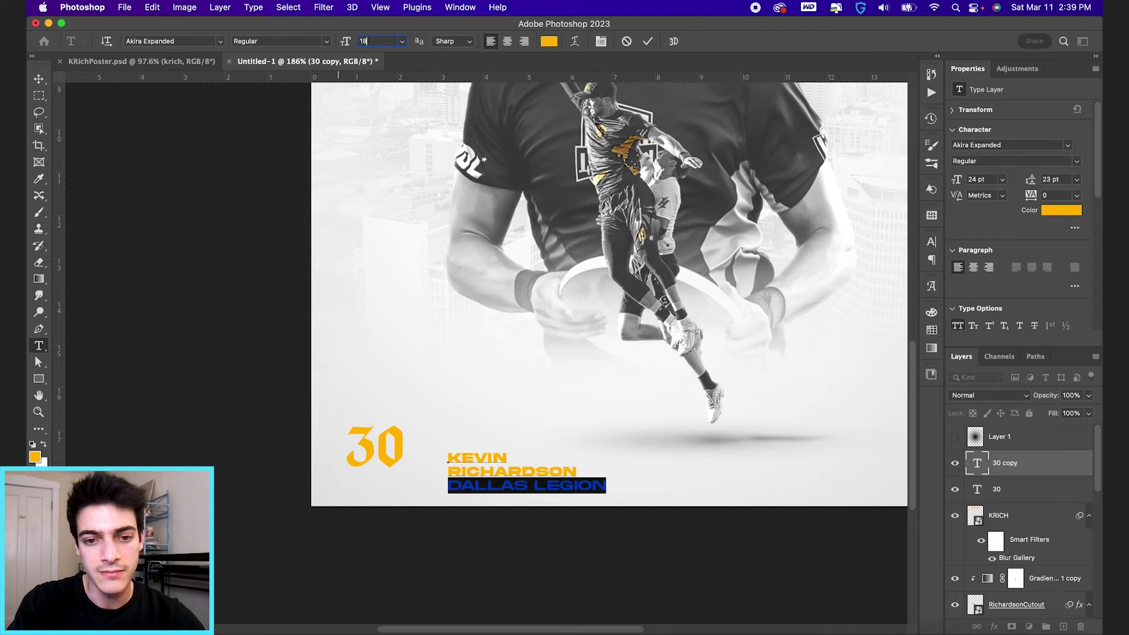
{"action": "key", "text": "Return"}
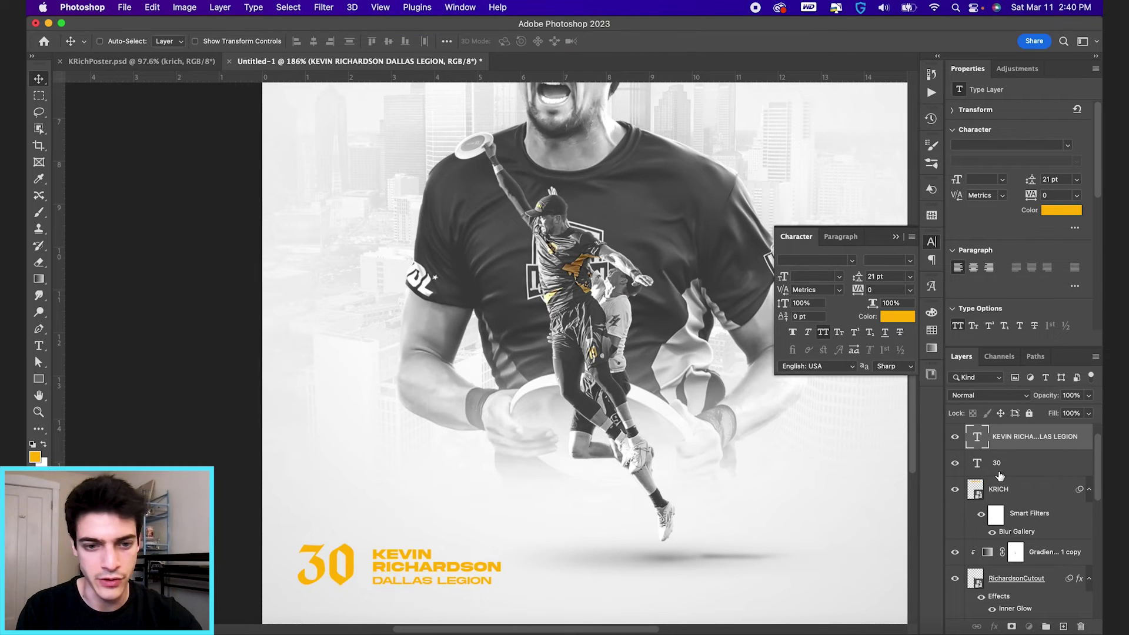
Step: Shrink the 30 to match the name block's height and move it left, clear of the name
{"action": "left_click", "coordinate": [997, 463]}
{"action": "scroll", "coordinate": [327, 532], "scroll_direction": "up", "scroll_amount": 5}
{"action": "key", "text": "super+t"}
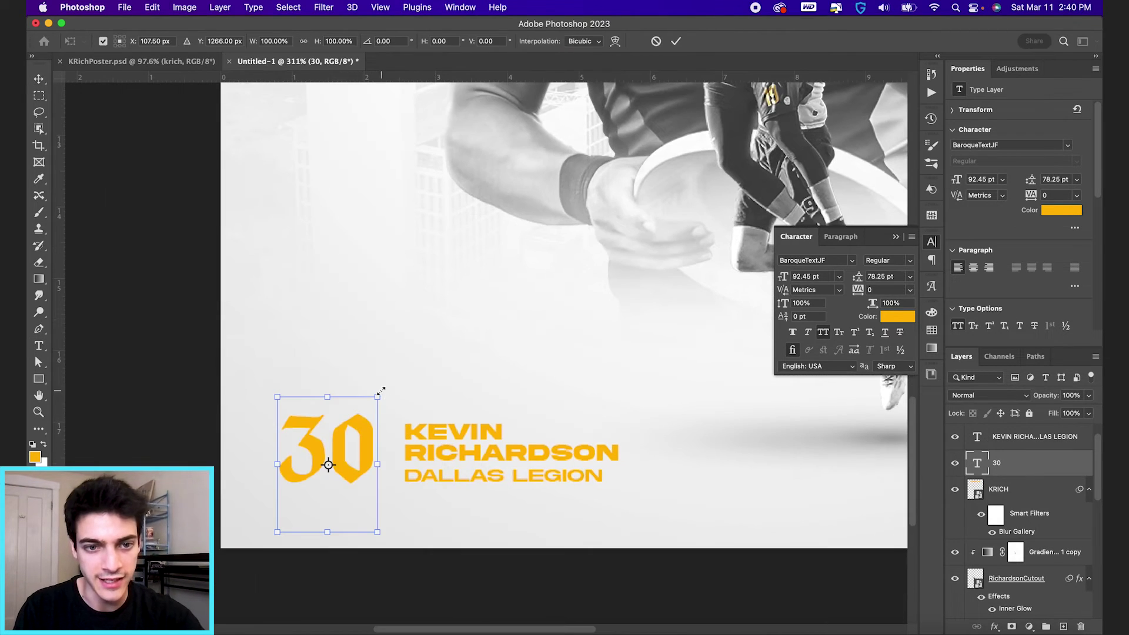
{"action": "left_click_drag", "start_coordinate": [378, 393], "coordinate": [412, 407]}
{"action": "key", "text": "Return"}
{"action": "key", "text": "super+t"}
{"action": "key", "text": "Return"}
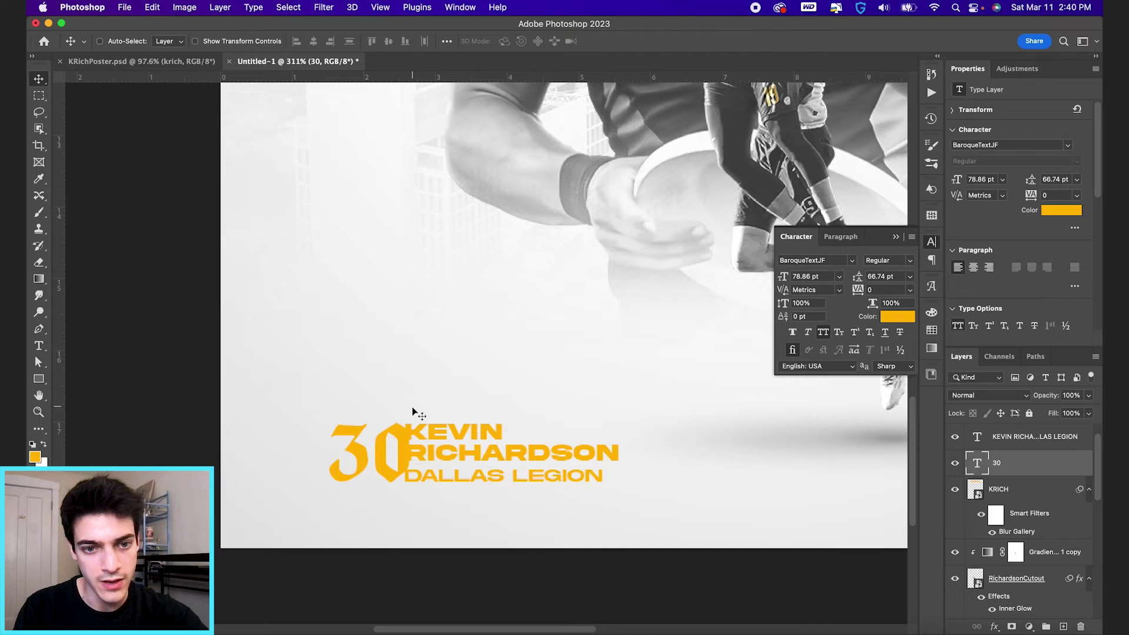
{"action": "key", "text": "super+t"}
{"action": "left_click_drag", "start_coordinate": [413, 409], "coordinate": [416, 406]}
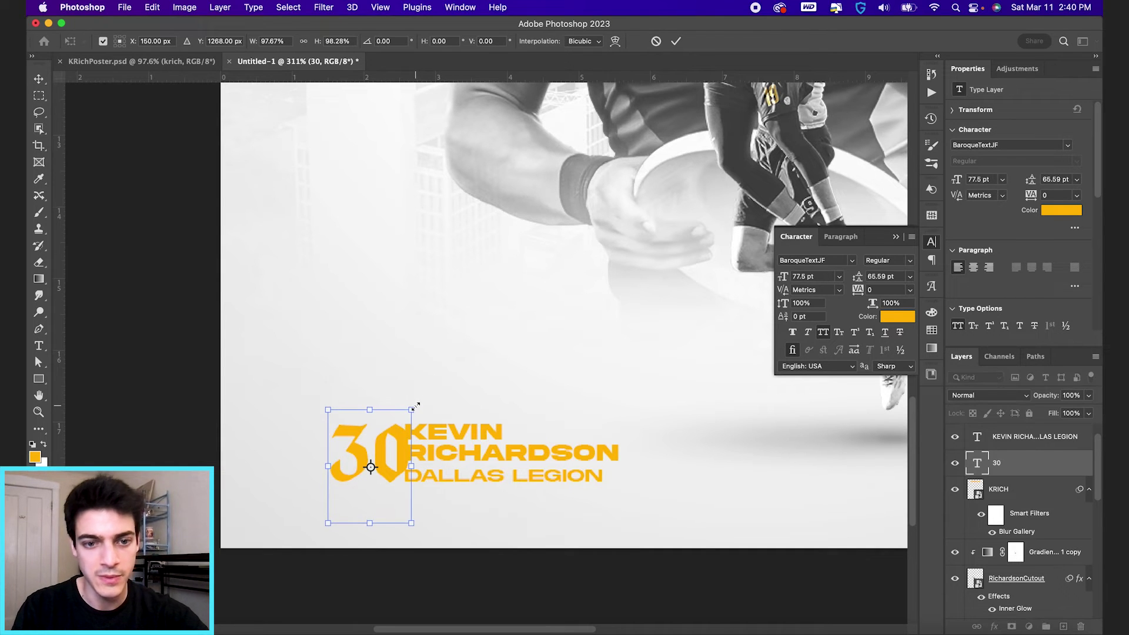
{"action": "key", "text": "Return"}
{"action": "left_click_drag", "start_coordinate": [492, 459], "coordinate": [475, 461]}
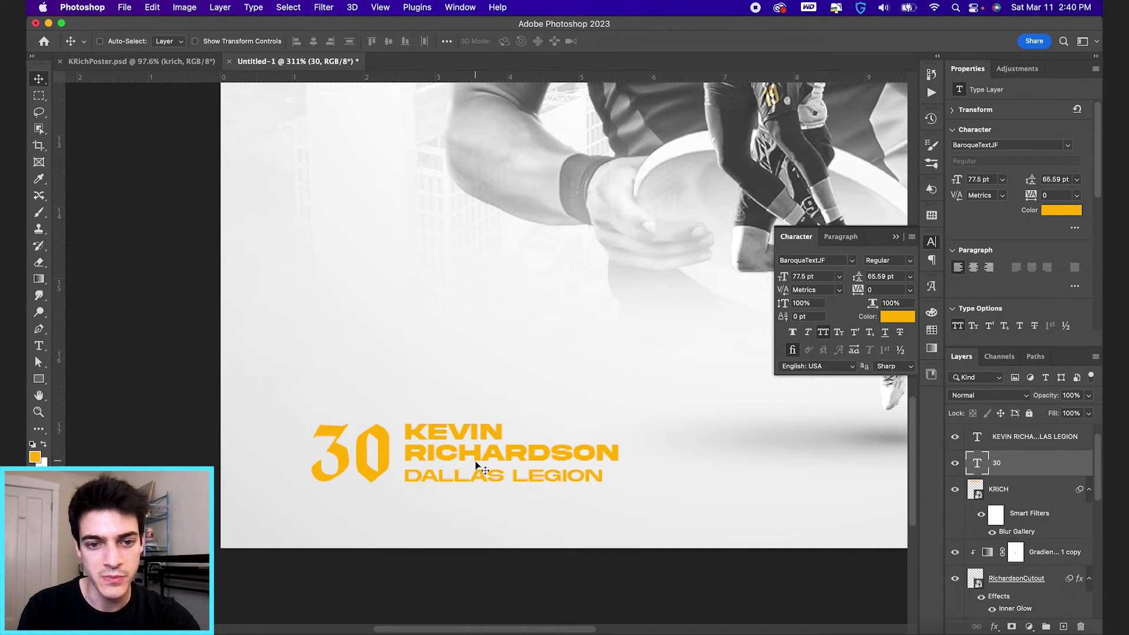
Step: Group the 30 with the name block as Group 1 and nudge the group left and up
{"action": "left_click", "coordinate": [1030, 436], "text": "shift"}
{"action": "key", "text": "super+g"}
{"action": "key", "text": "super+apostrophe"}
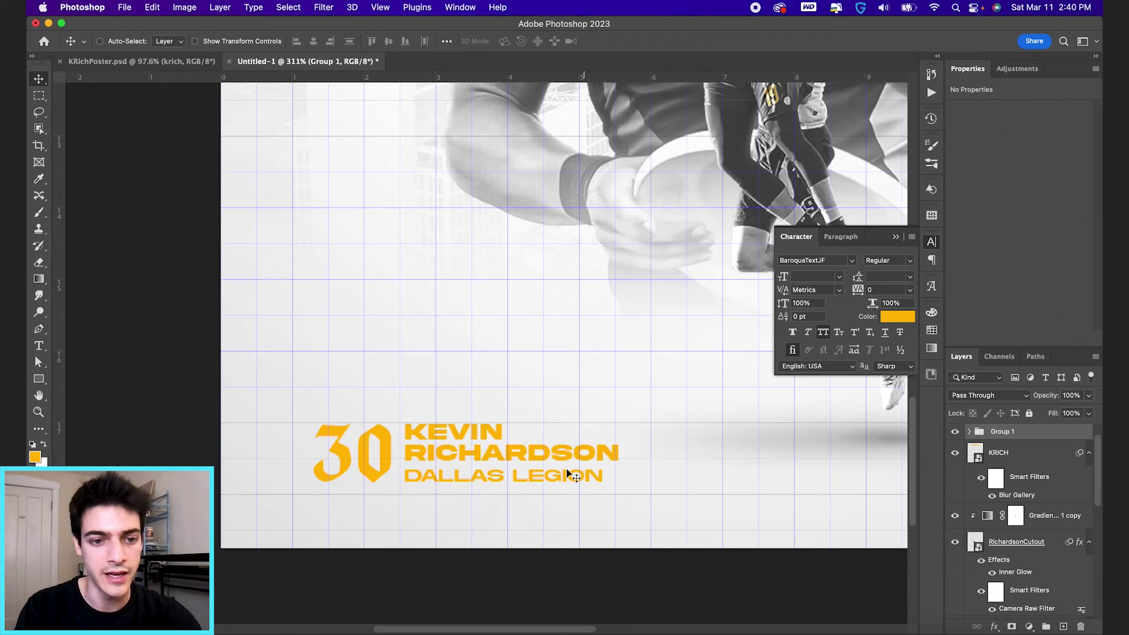
{"action": "left_click_drag", "start_coordinate": [608, 469], "coordinate": [590, 468]}
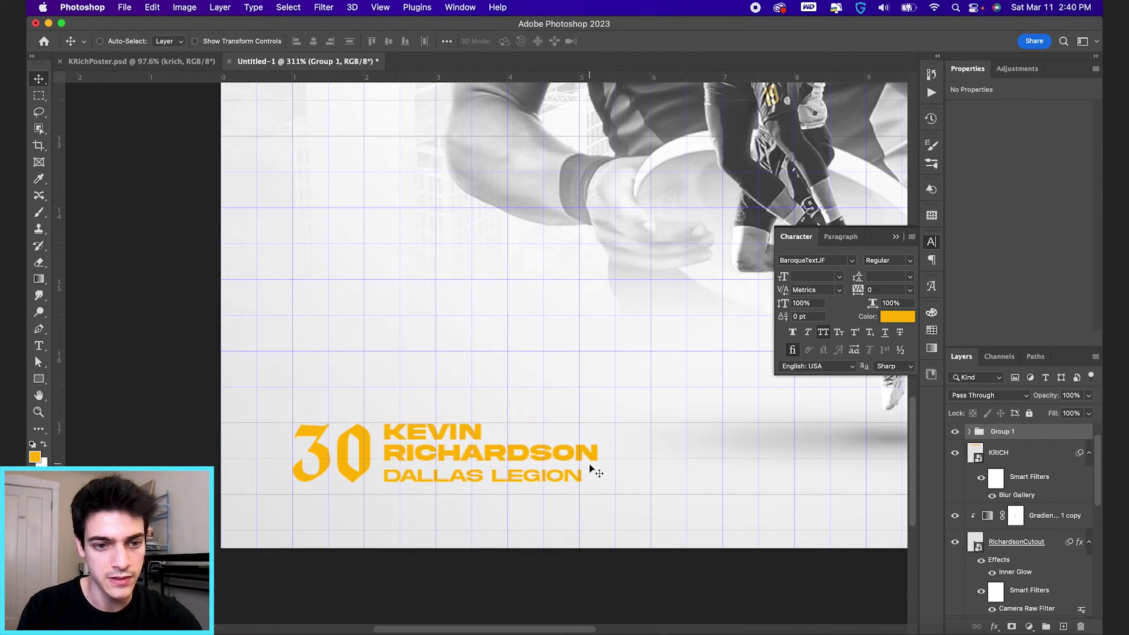
{"action": "key", "text": "Up"}
{"action": "key", "text": "Up"}
{"action": "key", "text": "Up"}
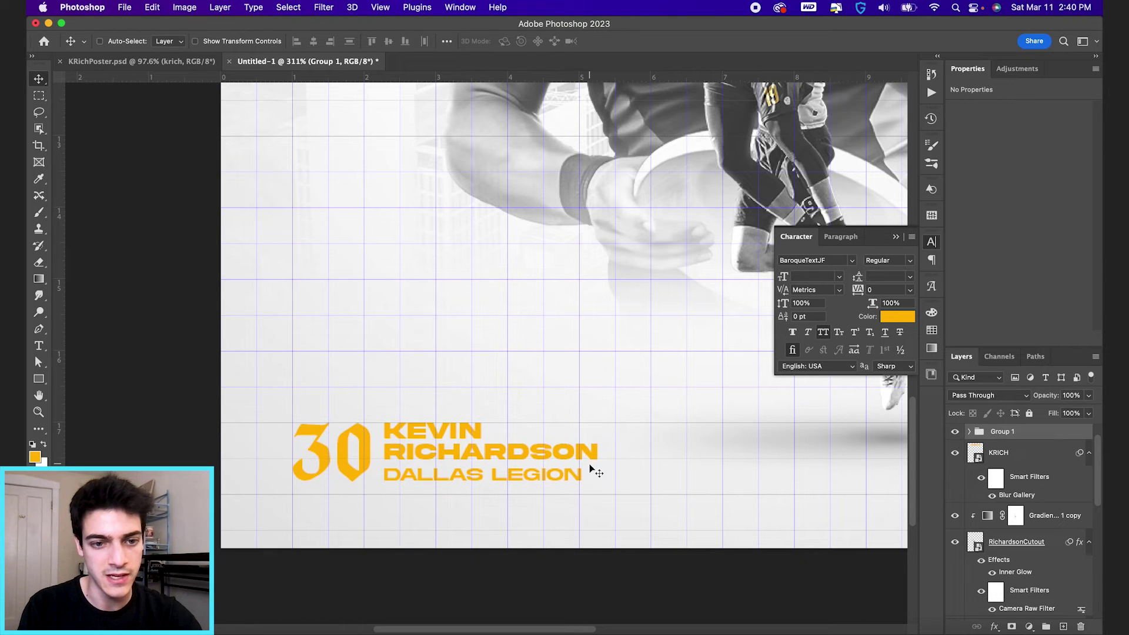
{"action": "key", "text": "super+apostrophe"}
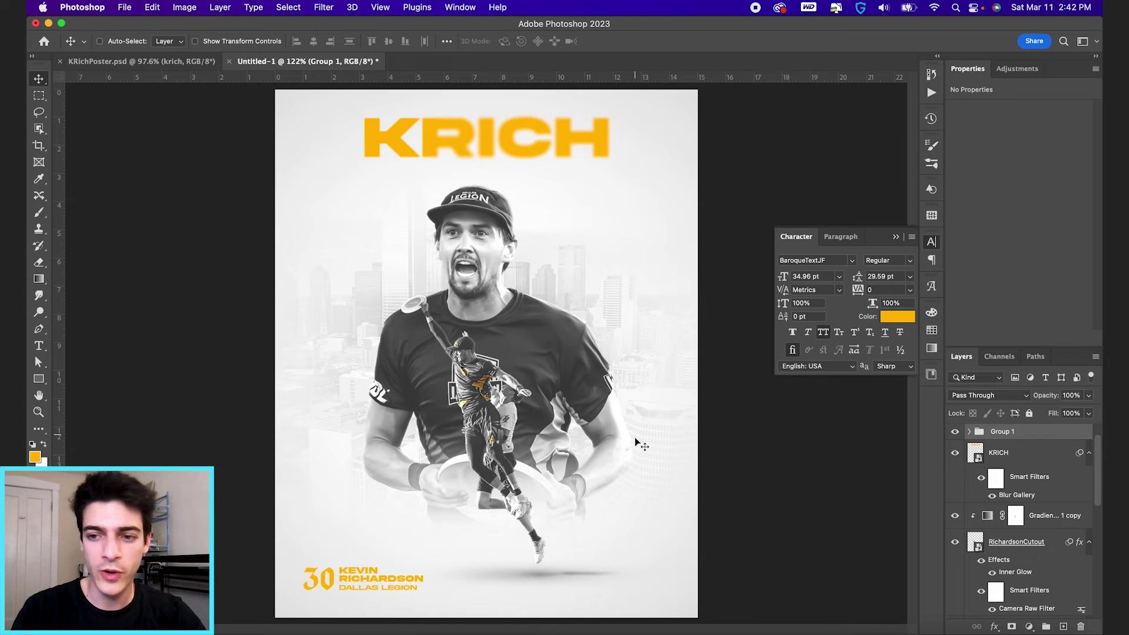
Step: Place Logo_Legion.png on the poster and shrink it toward the bottom-right corner
{"action": "key", "text": "super+Tab"}
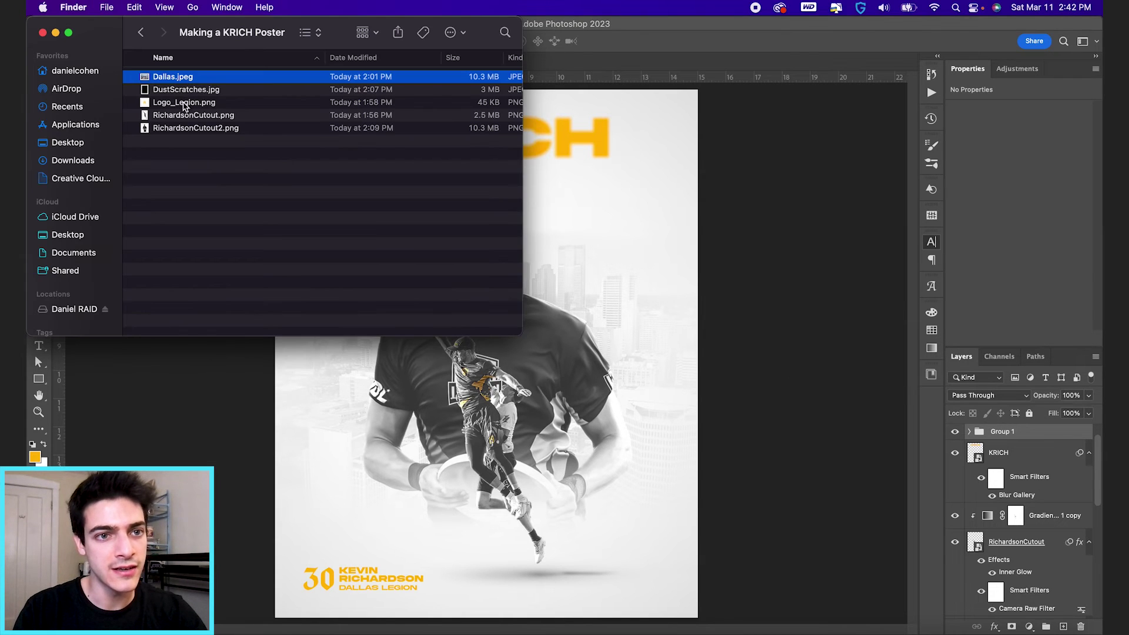
{"action": "left_click_drag", "start_coordinate": [184, 104], "coordinate": [488, 376]}
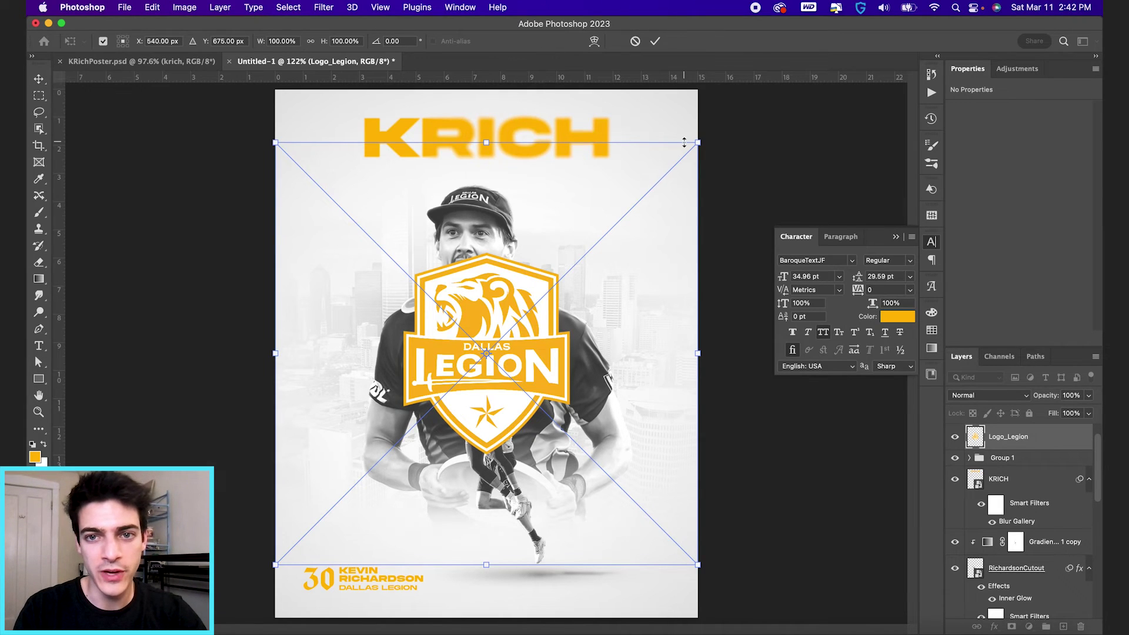
{"action": "left_click_drag", "start_coordinate": [677, 156], "coordinate": [697, 548]}
{"action": "key", "text": "Return"}
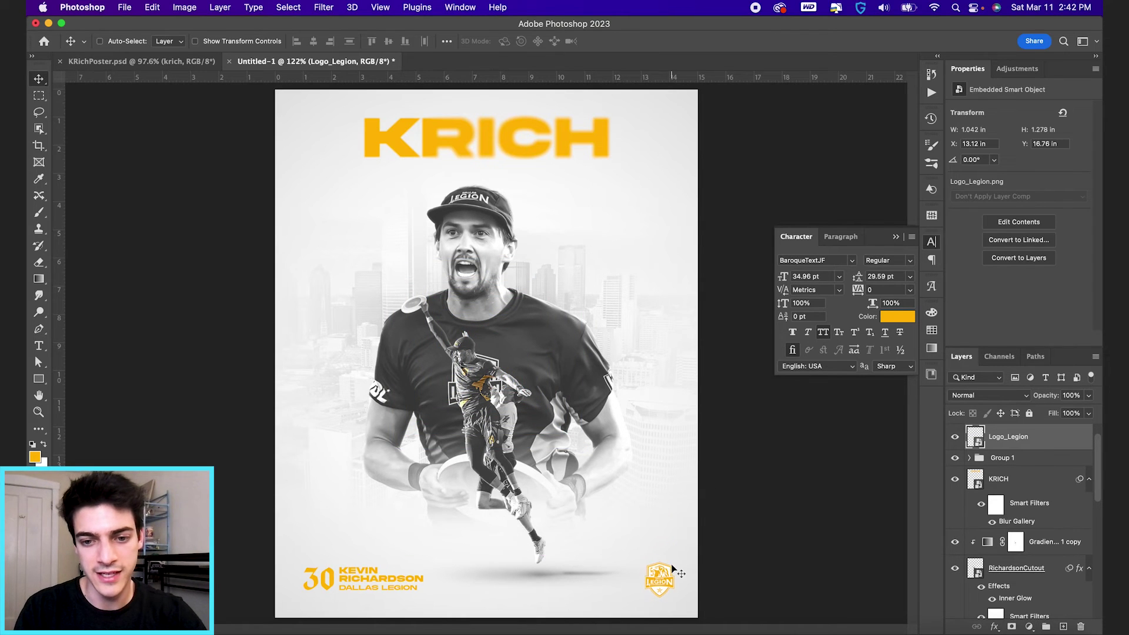
Step: Zoom into the logo area and open the logo layer's Layer Style dialog
{"action": "key", "text": "super+equal"}
{"action": "scroll", "coordinate": [676, 570], "scroll_direction": "down", "scroll_amount": 5}
{"action": "scroll", "coordinate": [676, 570], "scroll_direction": "right", "scroll_amount": 4}
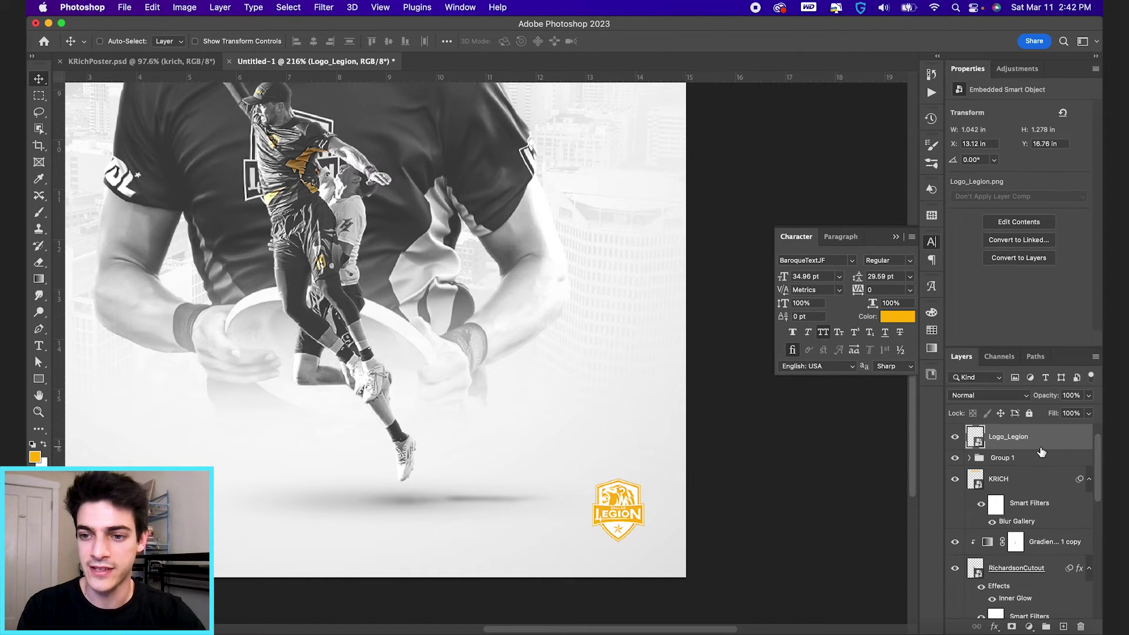
{"action": "double_click", "coordinate": [1036, 442]}
Step: Split the Legion logo's Current Layer white Blend If slider at 247/255 and apply the style
{"action": "left_click_drag", "start_coordinate": [779, 310], "coordinate": [829, 67]}
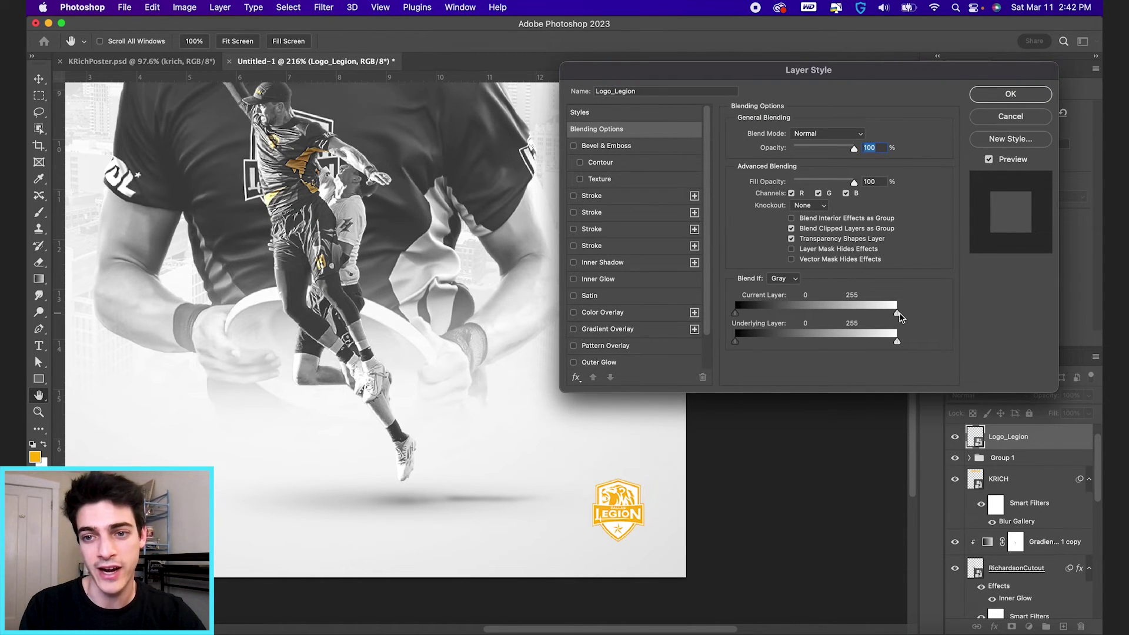
{"action": "left_click_drag", "start_coordinate": [898, 317], "coordinate": [865, 316]}
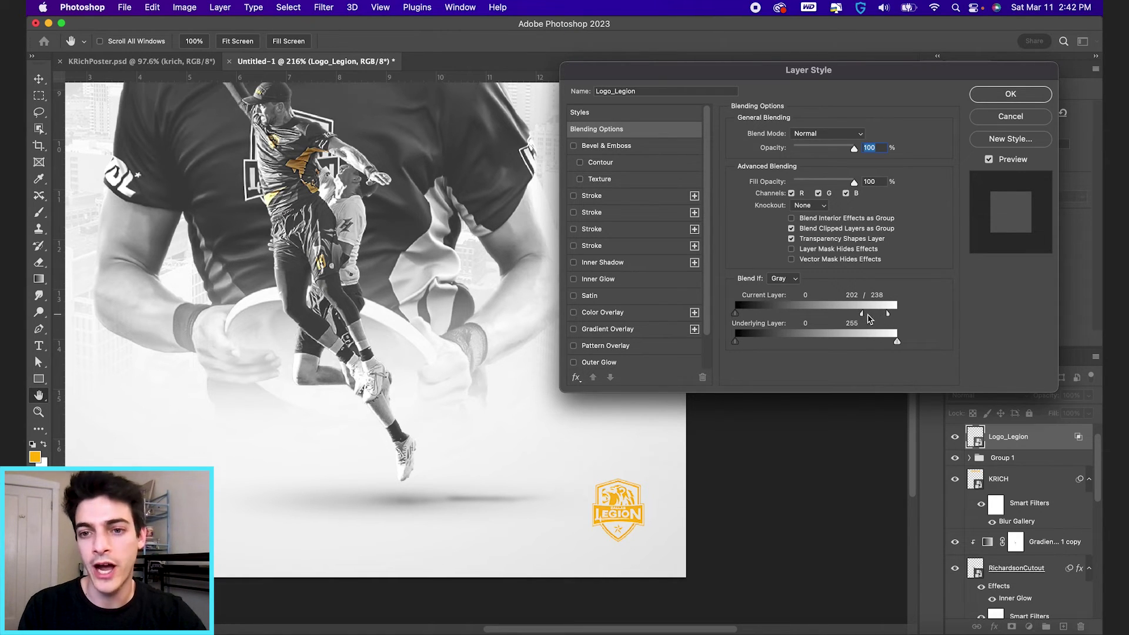
{"action": "left_click_drag", "start_coordinate": [869, 318], "coordinate": [872, 318]}
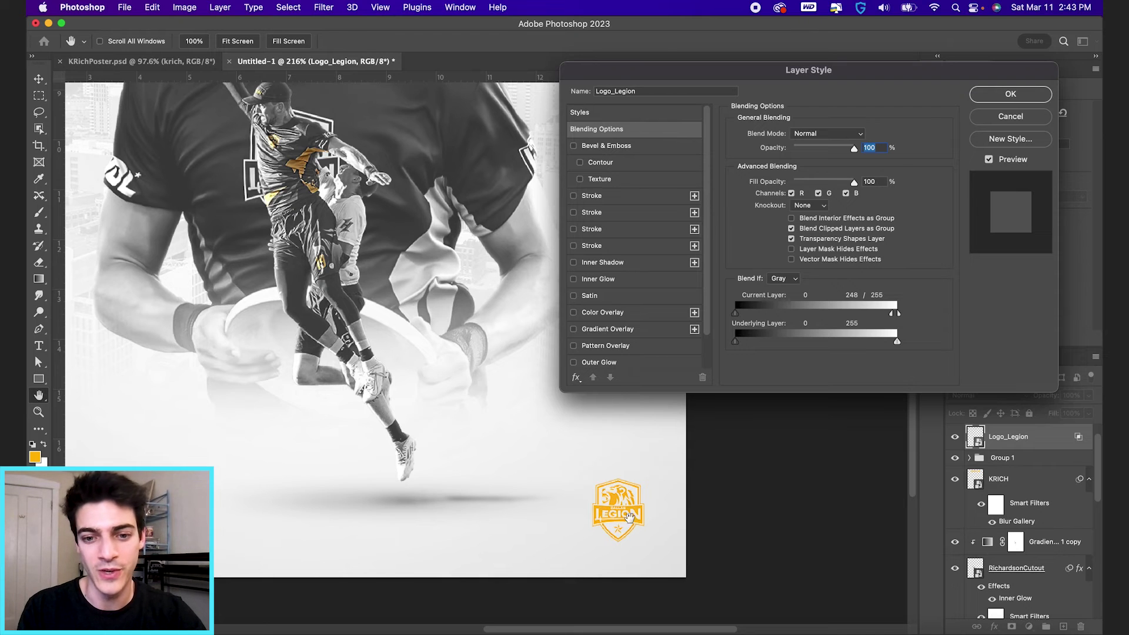
{"action": "mouse_move", "coordinate": [891, 314]}
{"action": "left_mouse_down"}
{"action": "mouse_move", "coordinate": [915, 318]}
{"action": "mouse_move", "coordinate": [893, 318]}
{"action": "left_mouse_up"}
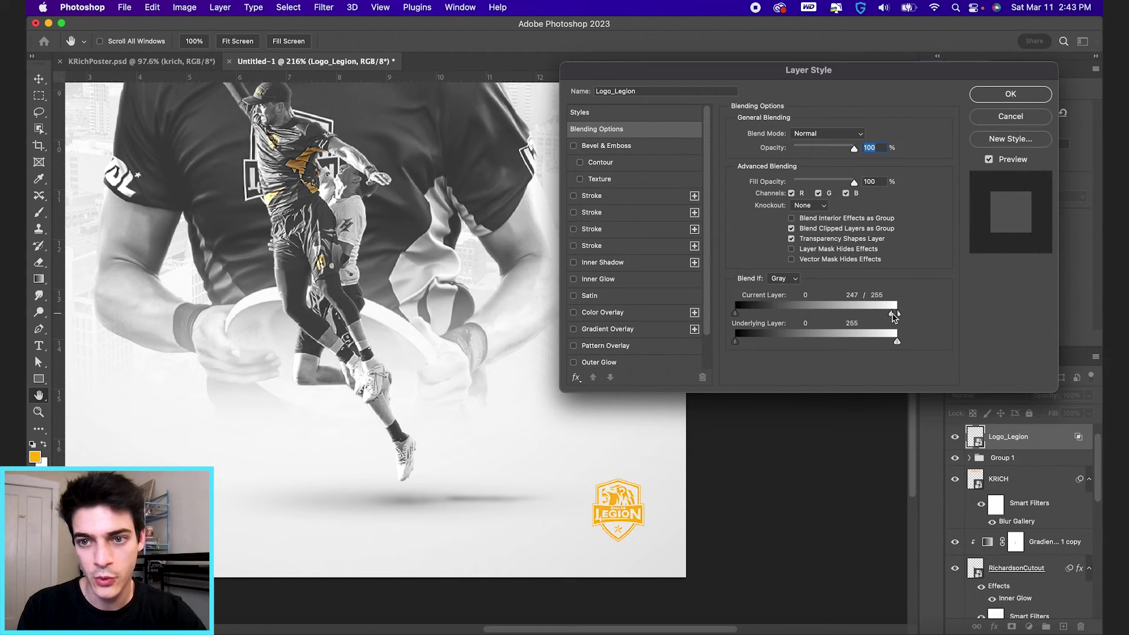
{"action": "left_click", "coordinate": [1021, 94]}
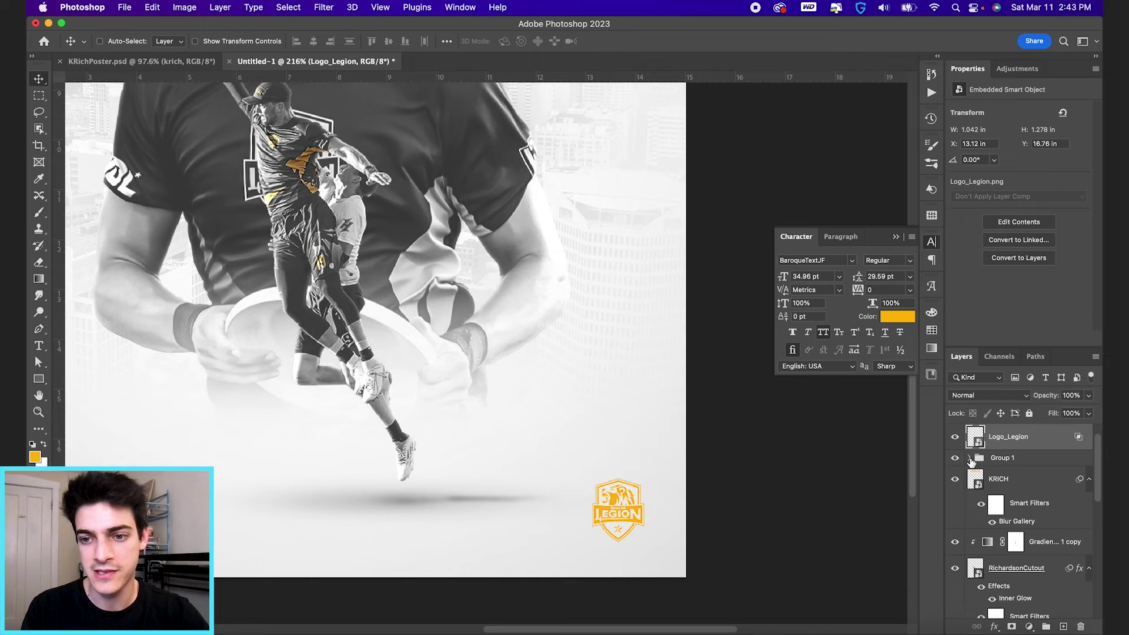
Step: Align the Legion logo's bottom edge with the name text in Group 1
{"action": "left_click", "coordinate": [970, 458]}
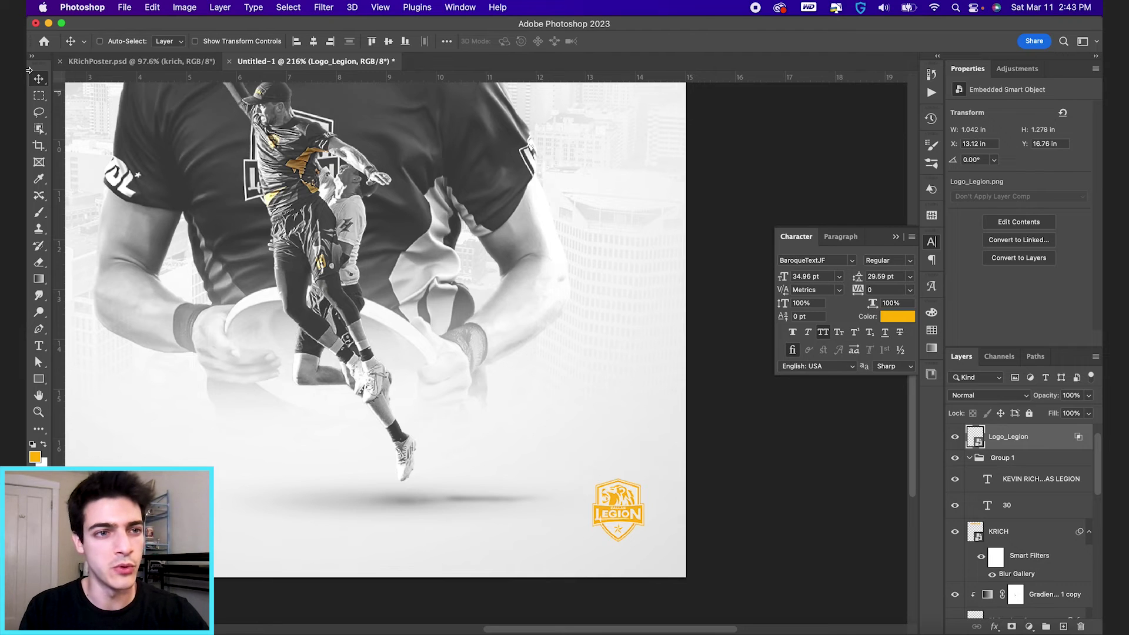
{"action": "left_click", "coordinate": [405, 45]}
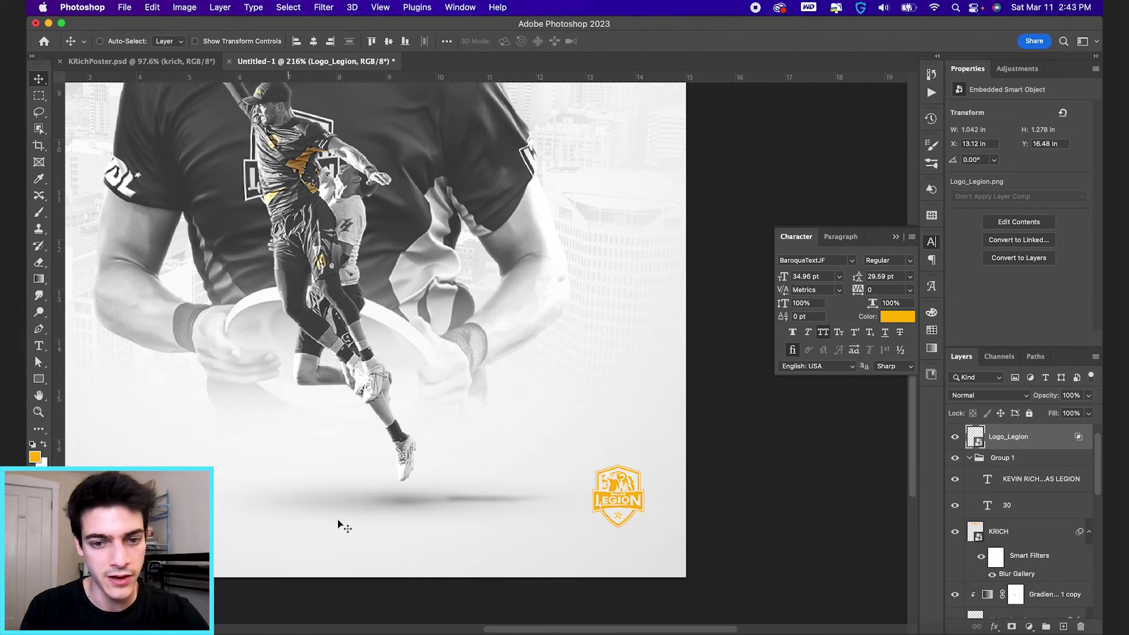
{"action": "key", "text": "super"}
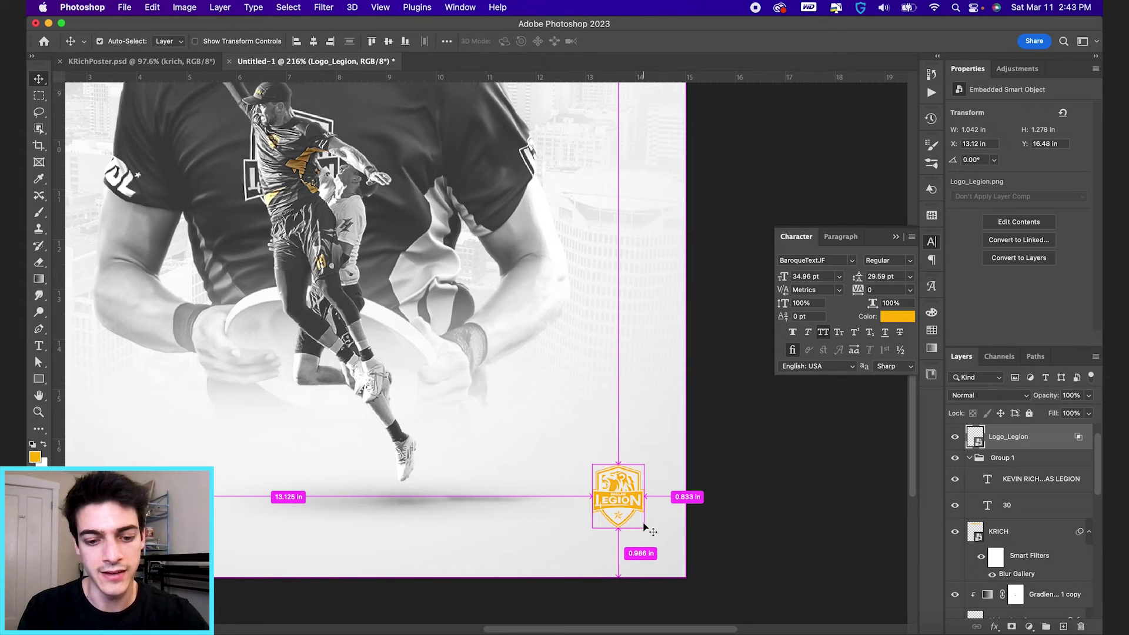
Step: Shrink the Legion logo to about 0.917 × 1.111 in and nudge it up and left
{"action": "key", "text": "super+t"}
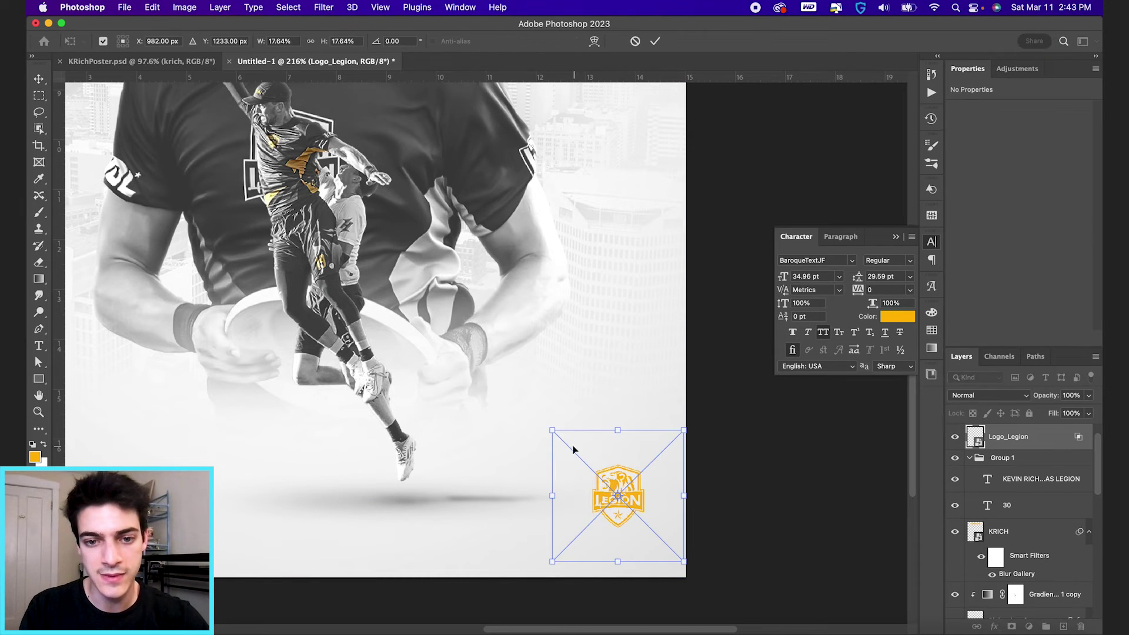
{"action": "left_click_drag", "start_coordinate": [553, 429], "coordinate": [570, 441]}
{"action": "key", "text": "Return"}
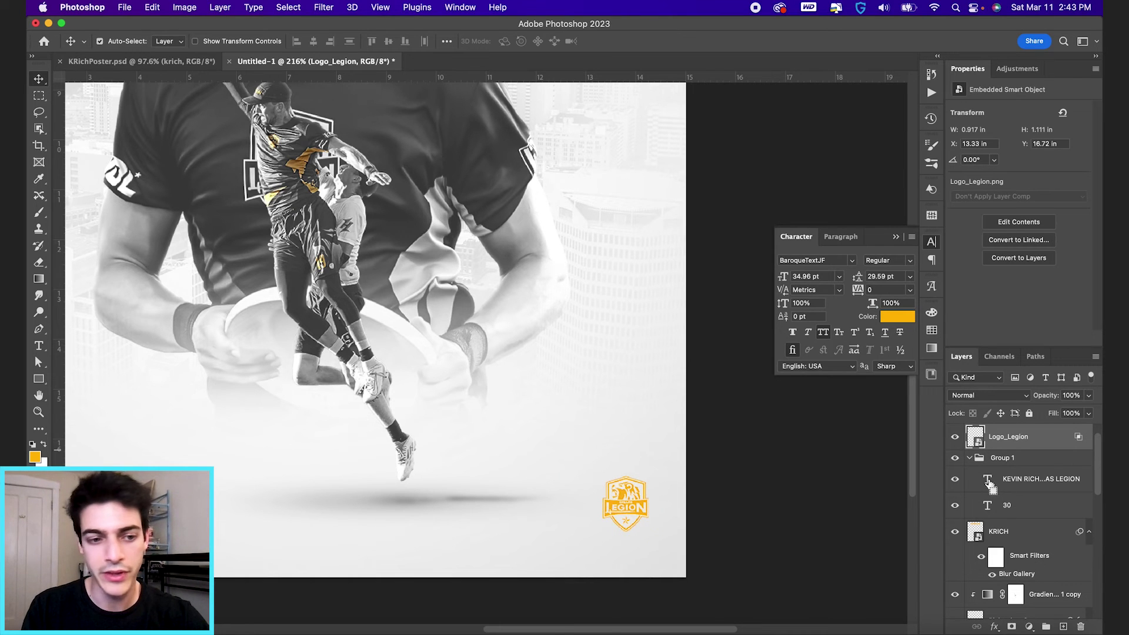
{"action": "key", "text": "Up"}
{"action": "key", "text": "Up"}
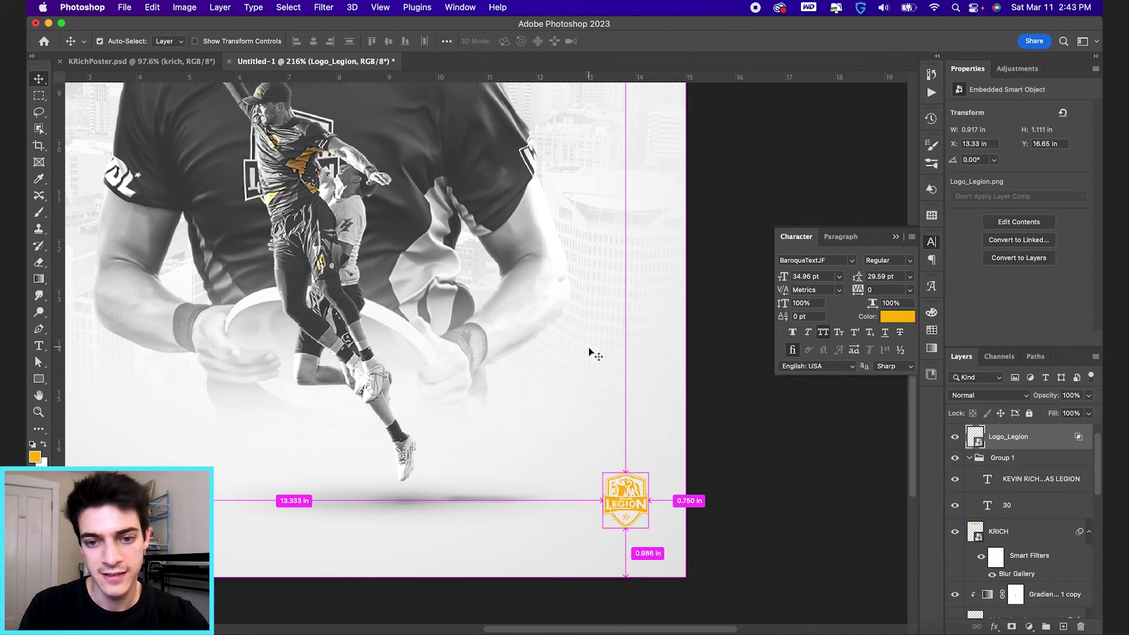
{"action": "key", "text": "super+apostrophe"}
{"action": "key", "text": "Left"}
{"action": "key", "text": "Left"}
{"action": "key", "text": "Left"}
{"action": "key", "text": "Left"}
{"action": "key", "text": "Left"}
{"action": "key", "text": "Left"}
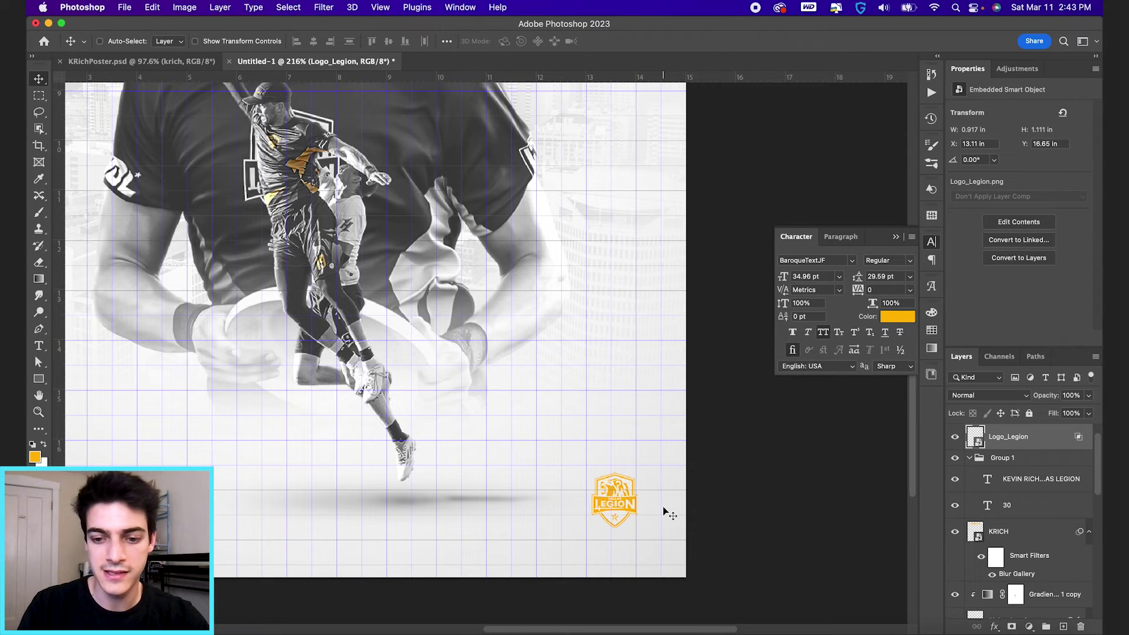
{"action": "key", "text": "super+apostrophe"}
{"action": "key", "text": "super+0"}
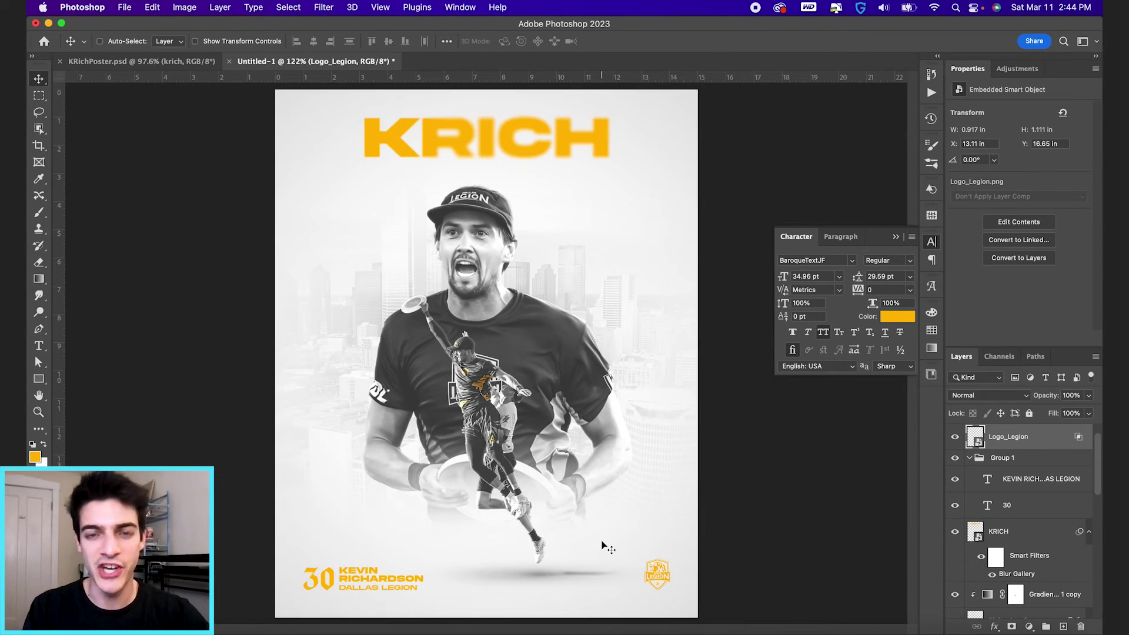
Step: Add a new layer and set the foreground colour to a dark grey with brightness 20
{"action": "key", "text": "super+shift+alt+n"}
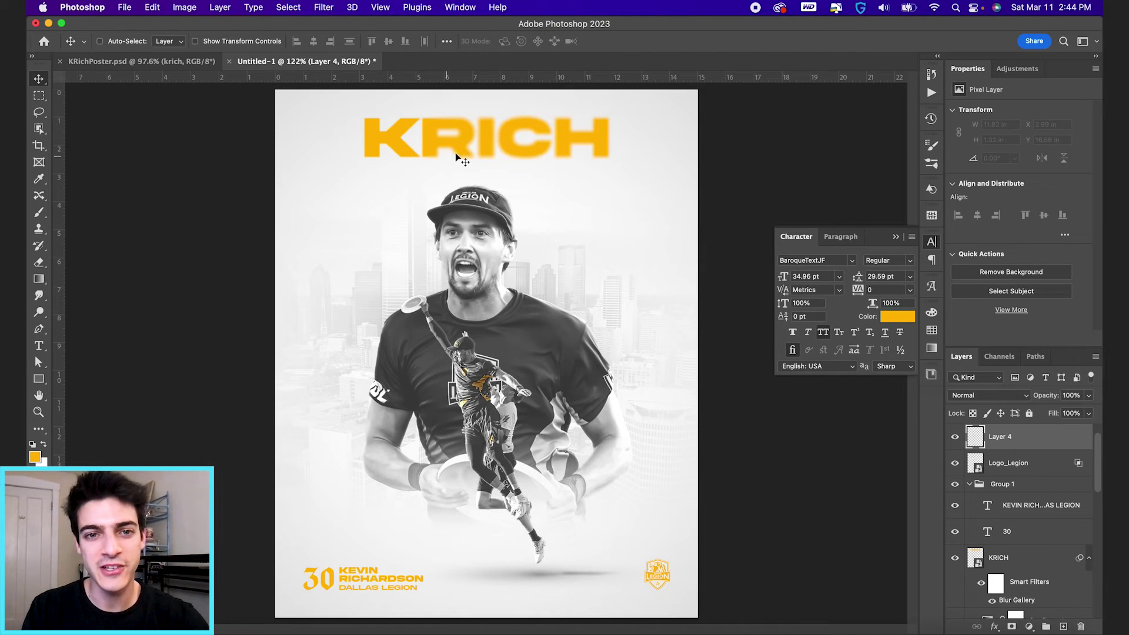
{"action": "key", "text": "t"}
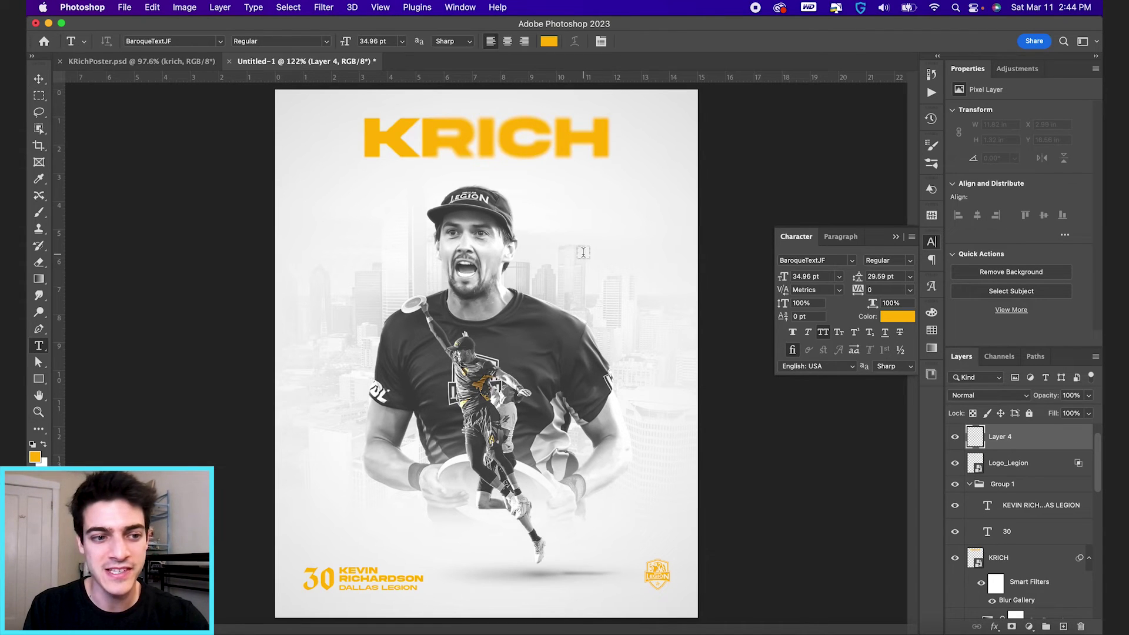
{"action": "key", "text": "d"}
{"action": "left_click", "coordinate": [35, 456]}
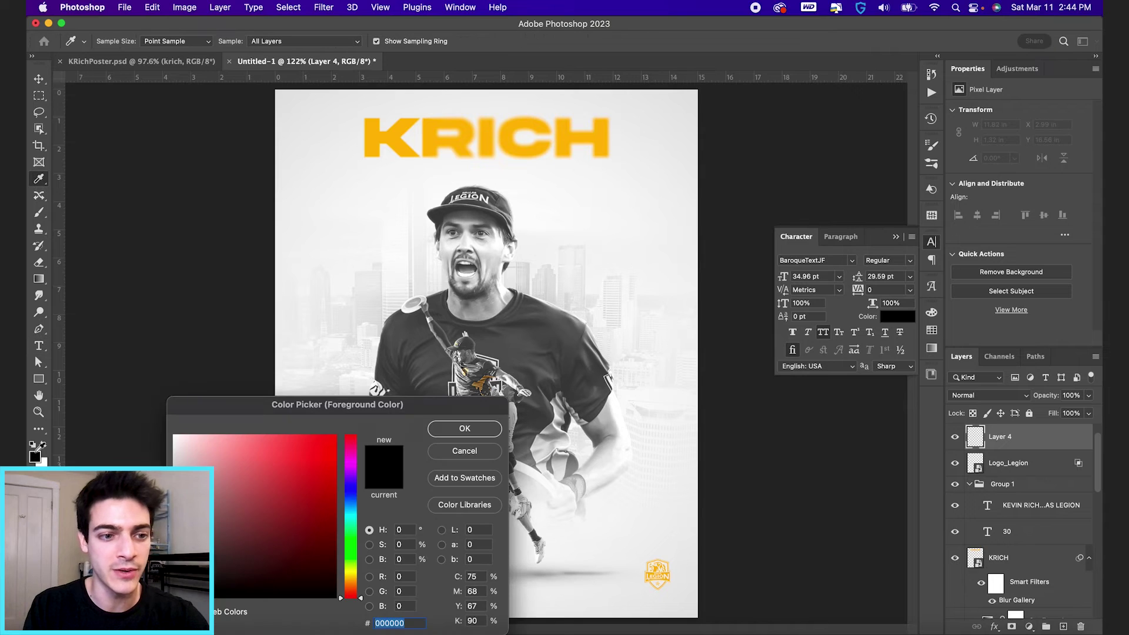
{"action": "left_click", "coordinate": [406, 559]}
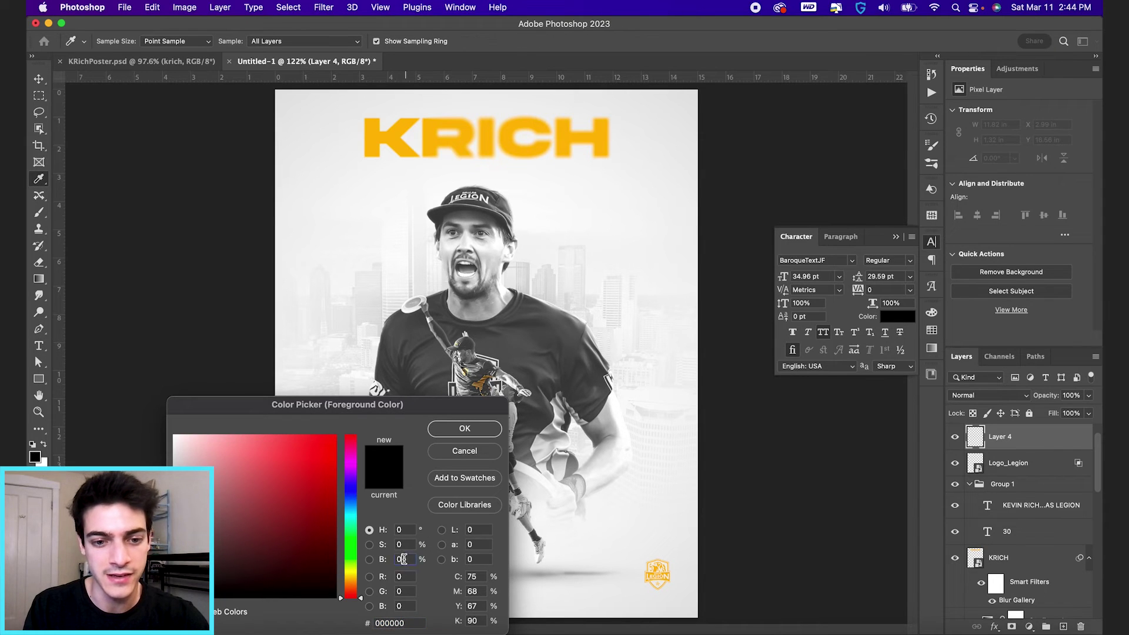
{"action": "type", "text": "20"}
{"action": "key", "text": "Return"}
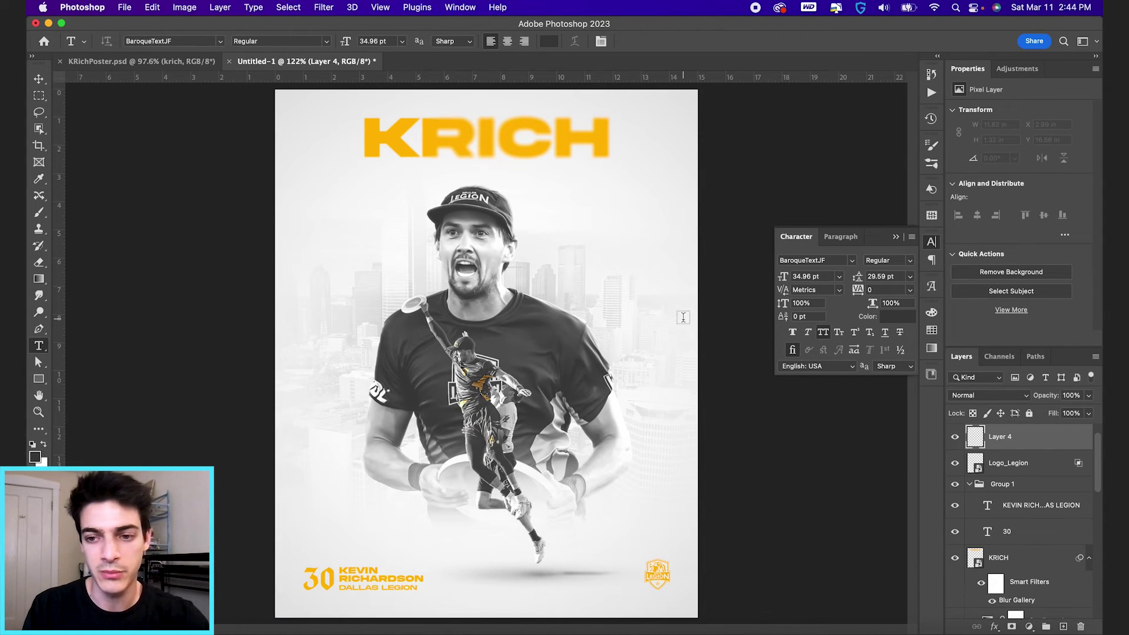
Step: Type the player's name in the Arty Signature font with all caps turned off
{"action": "left_click", "coordinate": [559, 209]}
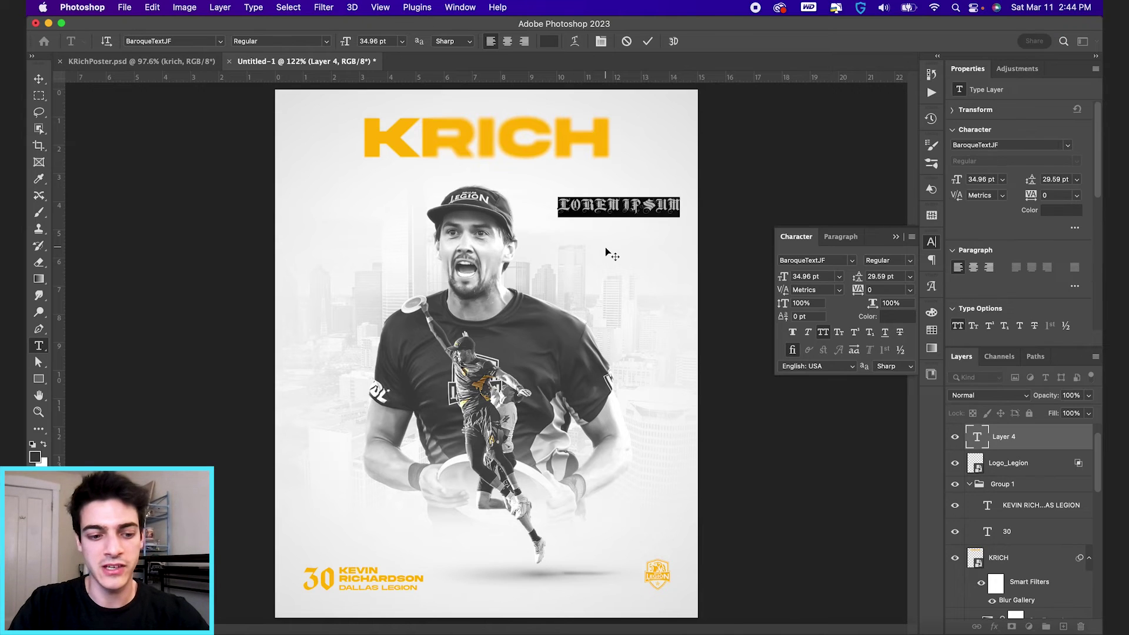
{"action": "type", "text": "KEVIN RICHARDSON"}
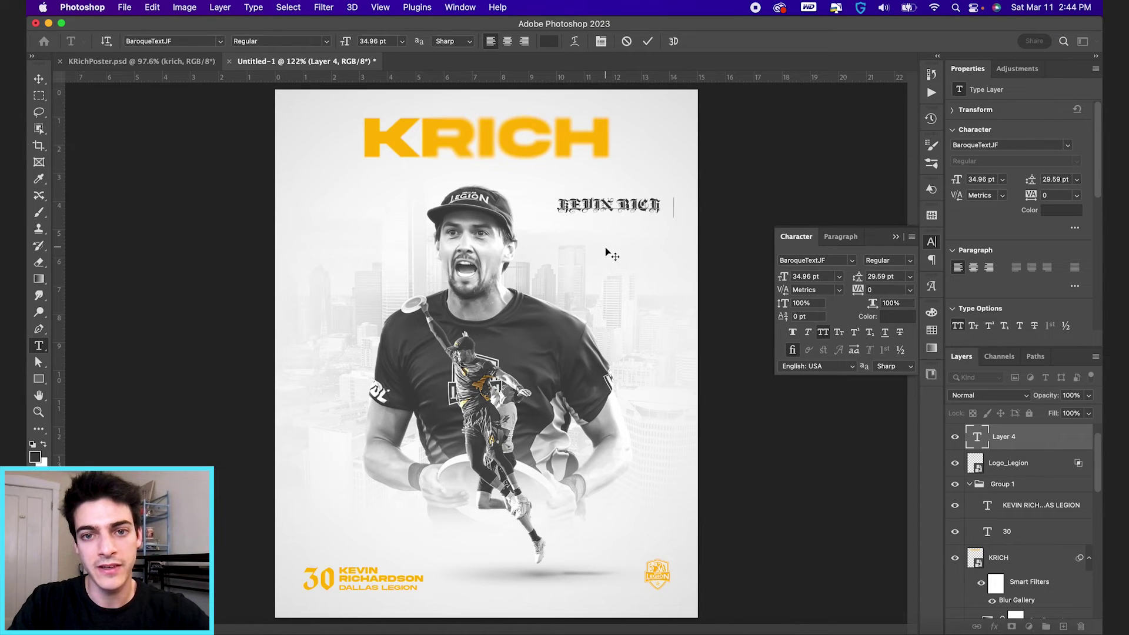
{"action": "key", "text": "super+a"}
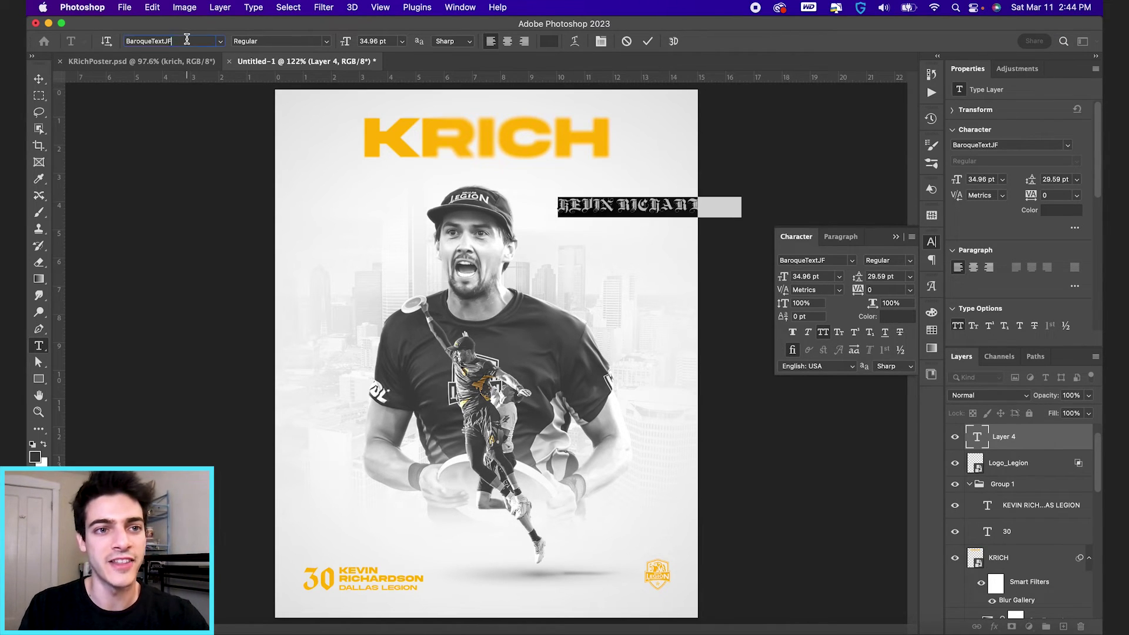
{"action": "left_click", "coordinate": [187, 40]}
{"action": "type", "text": "arty"}
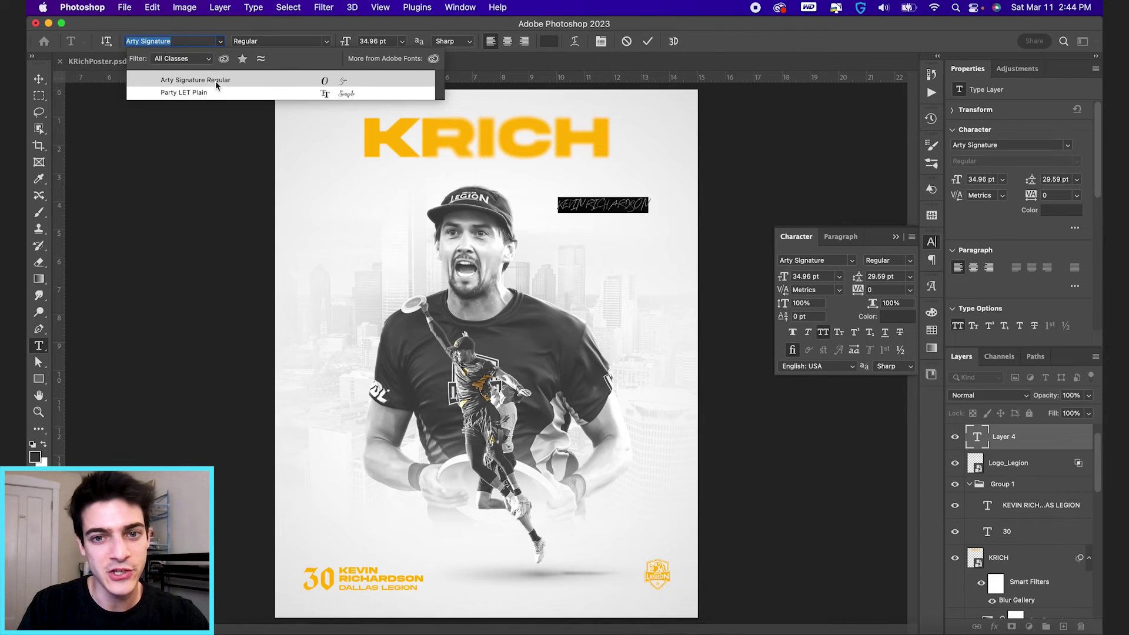
{"action": "left_click", "coordinate": [214, 80]}
{"action": "left_click", "coordinate": [824, 333]}
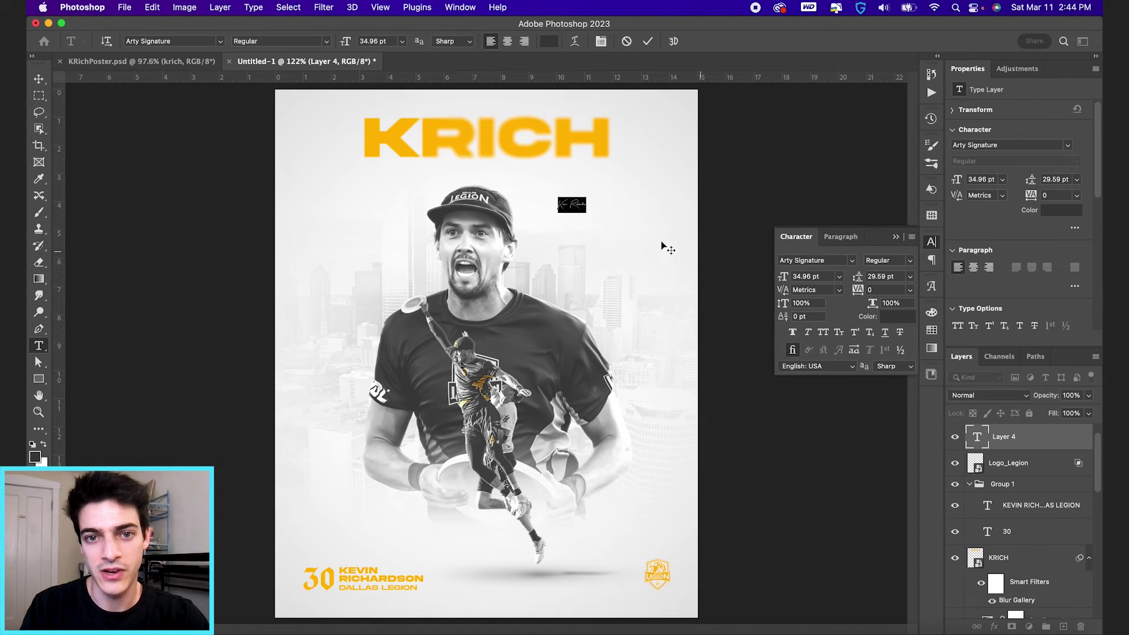
{"action": "left_click", "coordinate": [648, 41]}
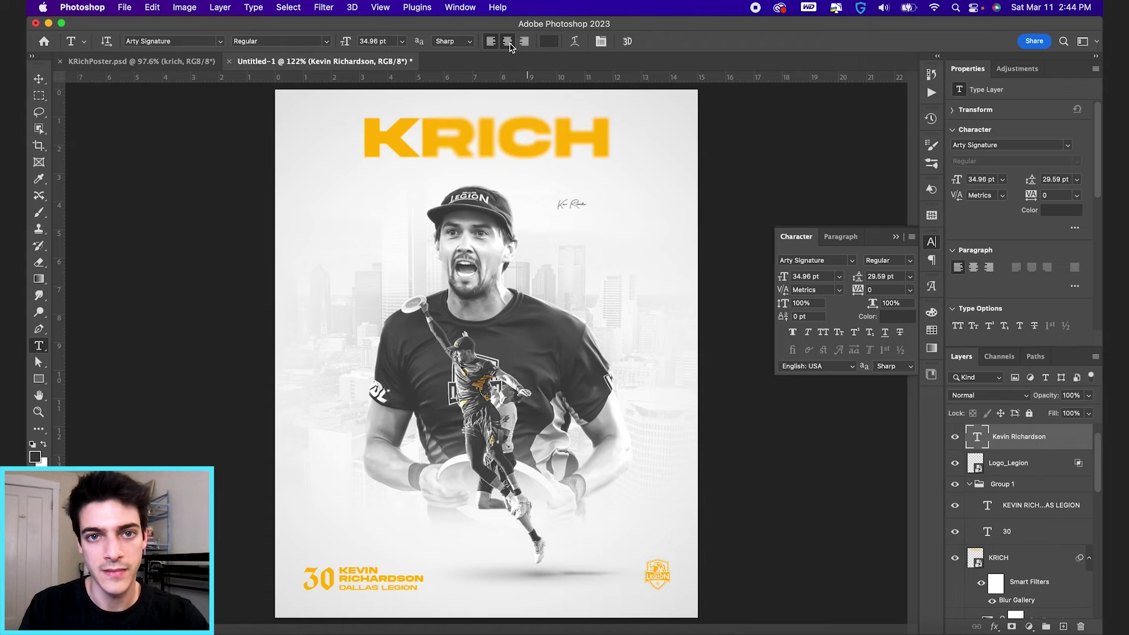
Step: Centre-align the signature, centre it horizontally, and move it up beneath the KRICH title
{"action": "left_click", "coordinate": [507, 41]}
{"action": "key", "text": "v"}
{"action": "key", "text": "super+a"}
{"action": "left_click", "coordinate": [314, 42]}
{"action": "key", "text": "super+d"}
{"action": "left_click_drag", "start_coordinate": [529, 235], "coordinate": [527, 189]}
Step: Enlarge the signature to about 86.61 pt and re-centre it horizontally on the canvas
{"action": "key", "text": "super+t"}
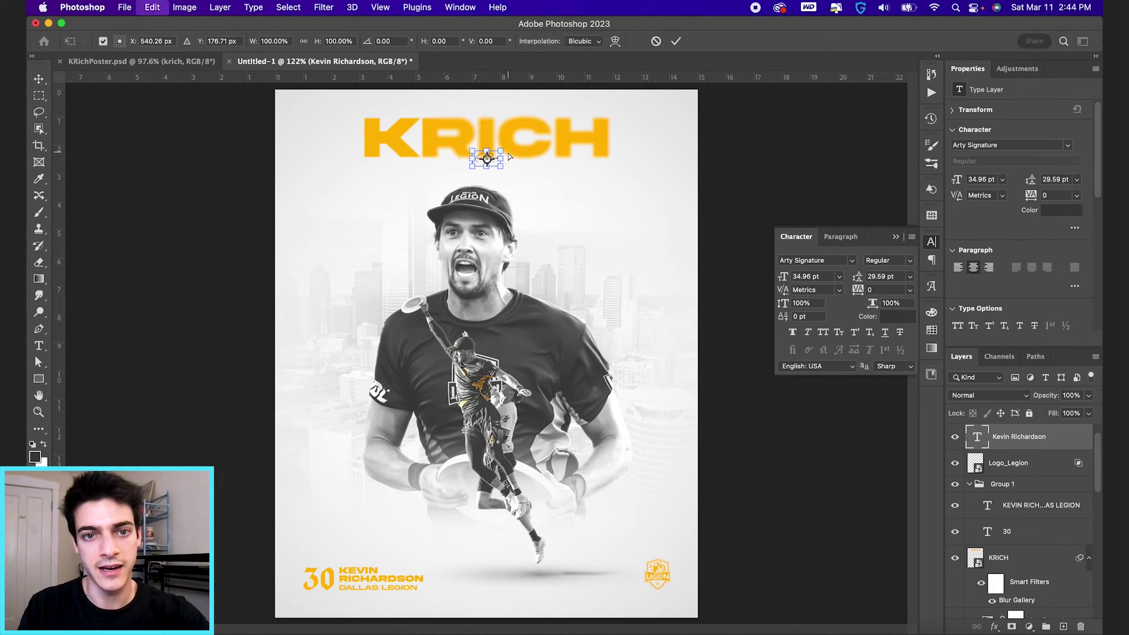
{"action": "left_click_drag", "start_coordinate": [501, 154], "coordinate": [523, 139]}
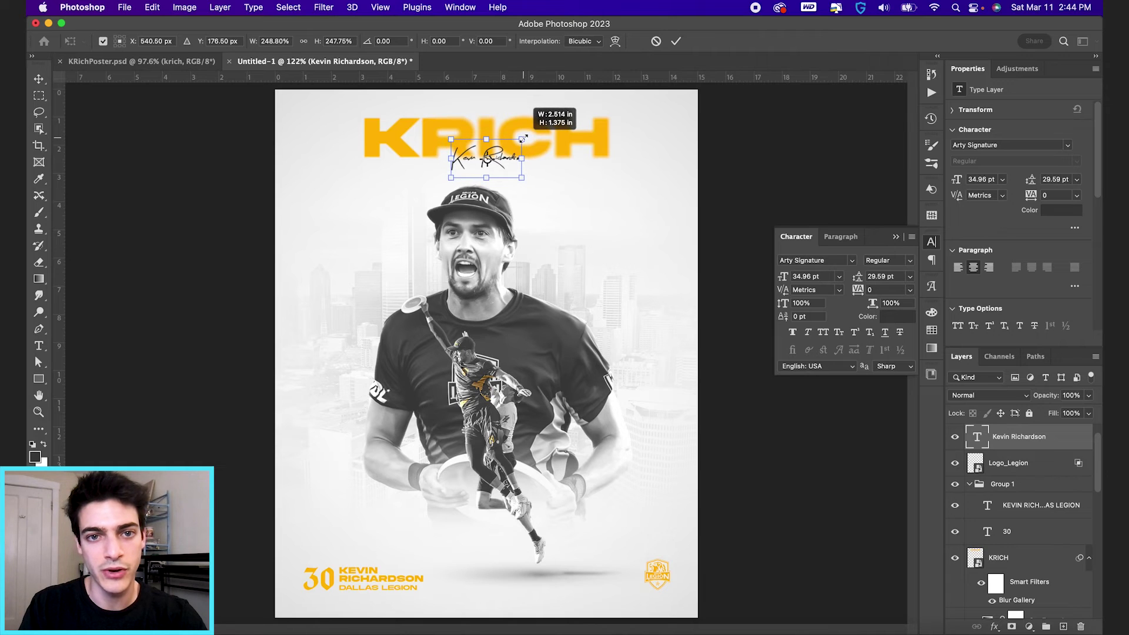
{"action": "key", "text": "Return"}
{"action": "key", "text": "super+a"}
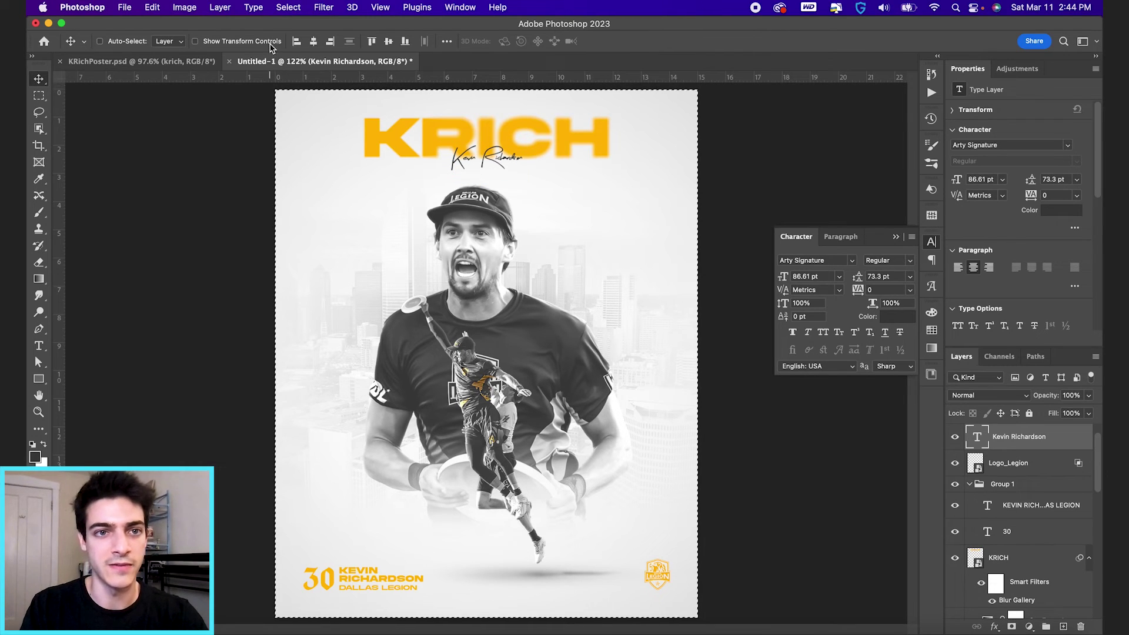
{"action": "left_click", "coordinate": [313, 42]}
{"action": "key", "text": "super+d"}
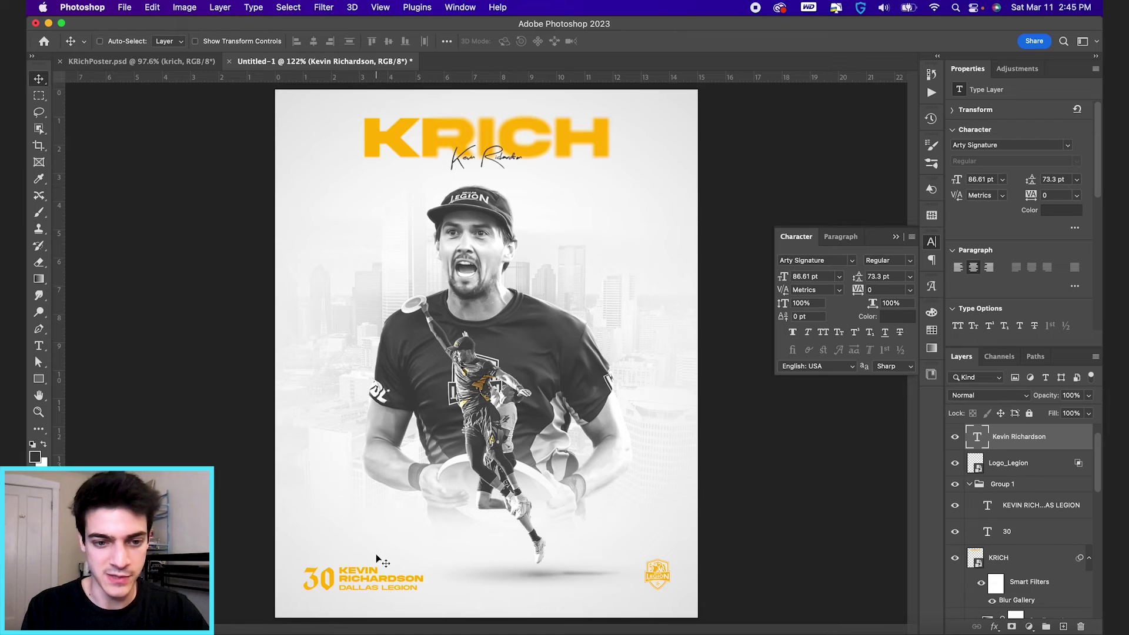
Step: Add a default Selective Color adjustment layer directly above the RichardsonCutout layer
{"action": "key", "text": "super+0"}
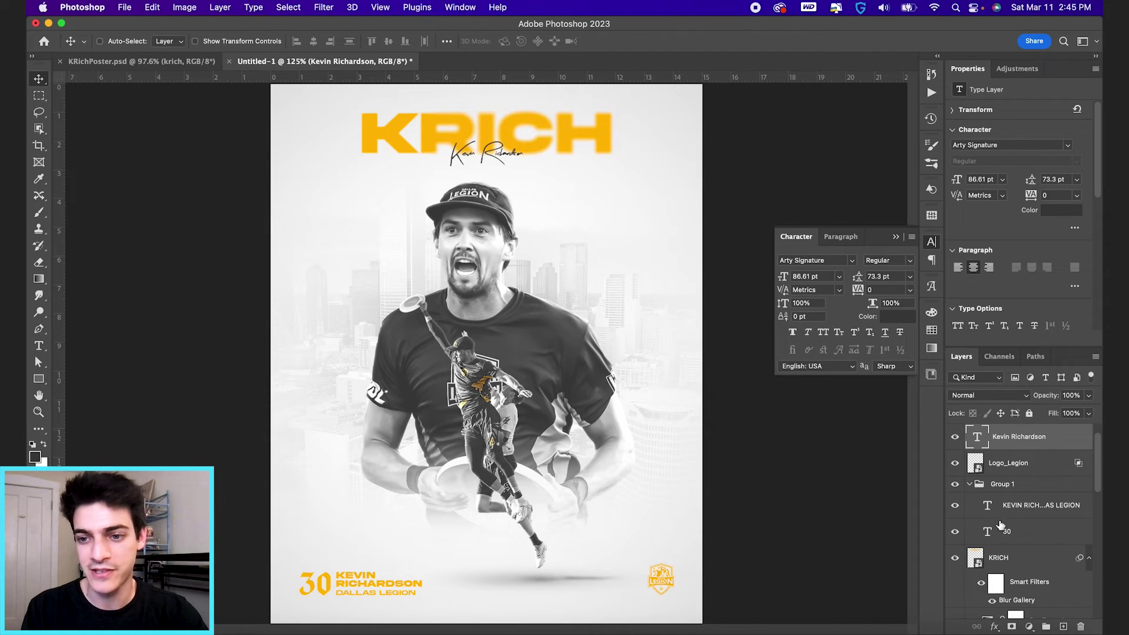
{"action": "scroll", "coordinate": [973, 480], "scroll_direction": "down", "scroll_amount": 5}
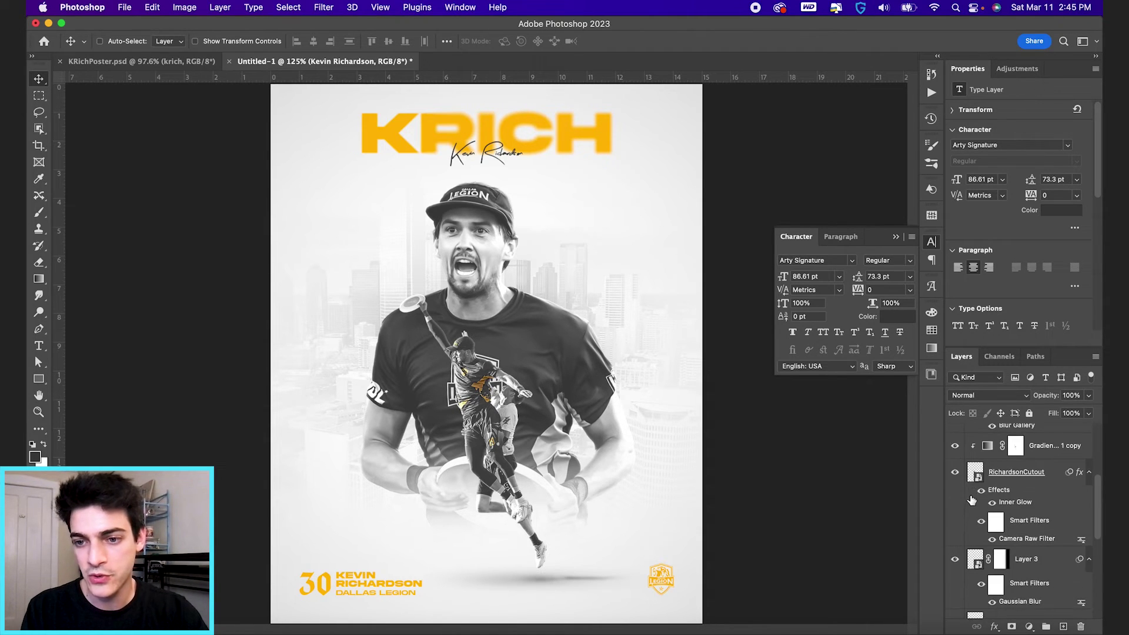
{"action": "left_click", "coordinate": [955, 474]}
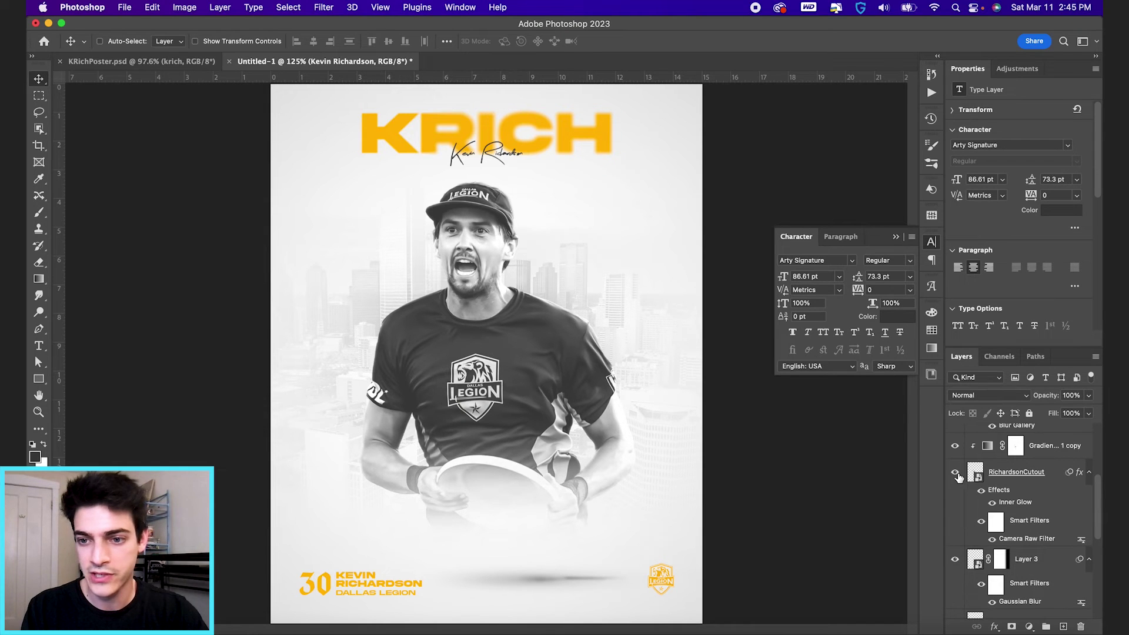
{"action": "left_click", "coordinate": [955, 474]}
{"action": "left_click", "coordinate": [975, 472]}
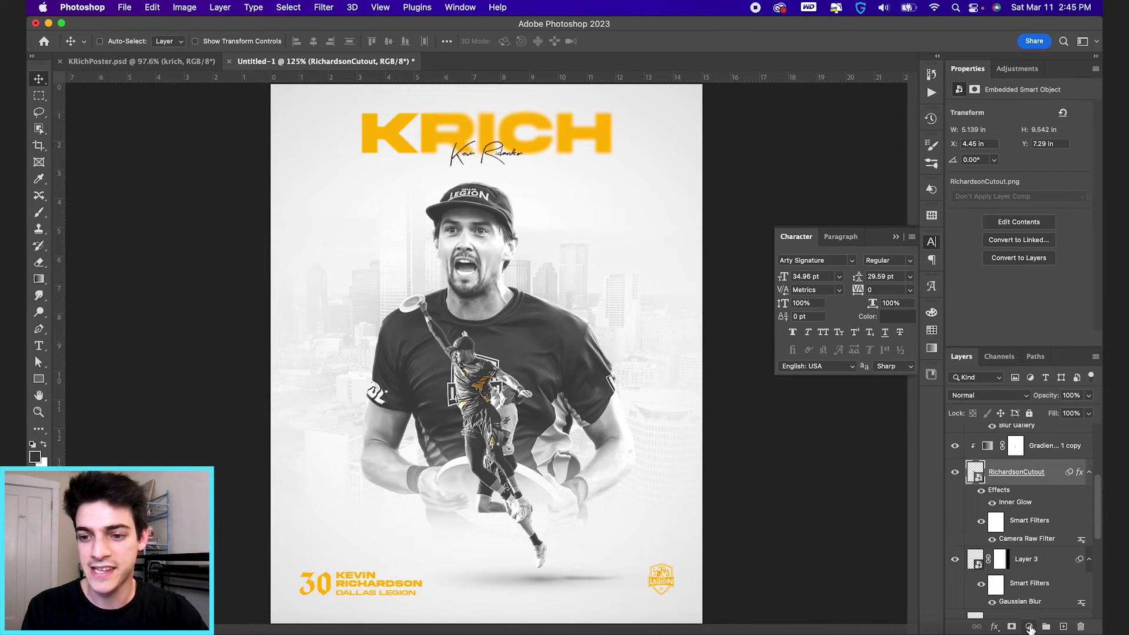
{"action": "left_click", "coordinate": [1029, 626]}
{"action": "left_click", "coordinate": [1034, 600]}
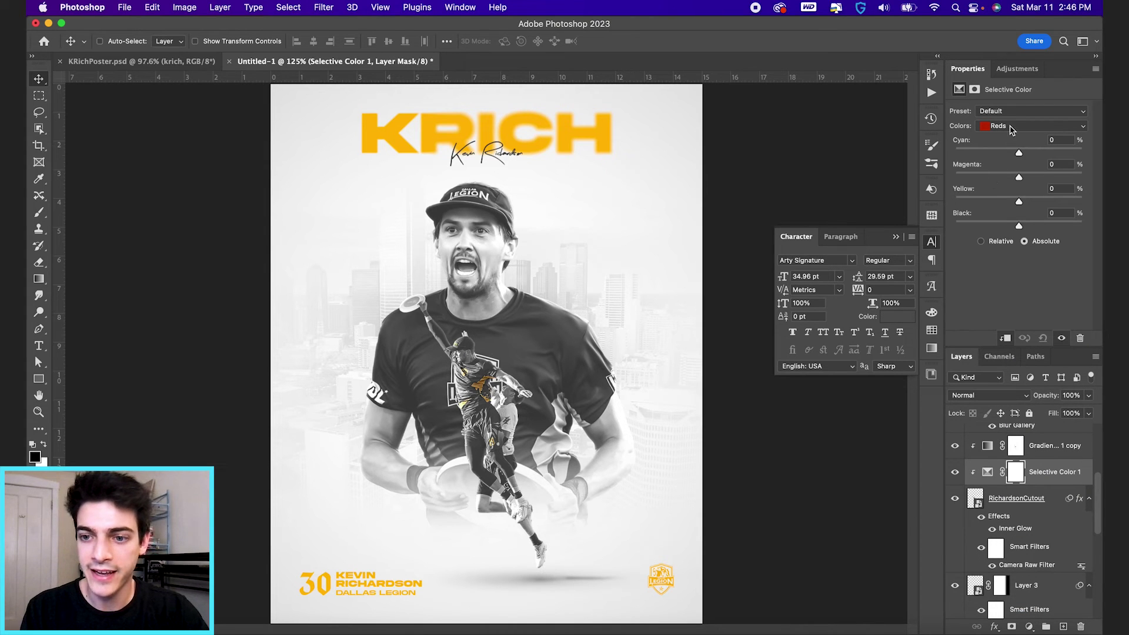
{"action": "left_click", "coordinate": [988, 448]}
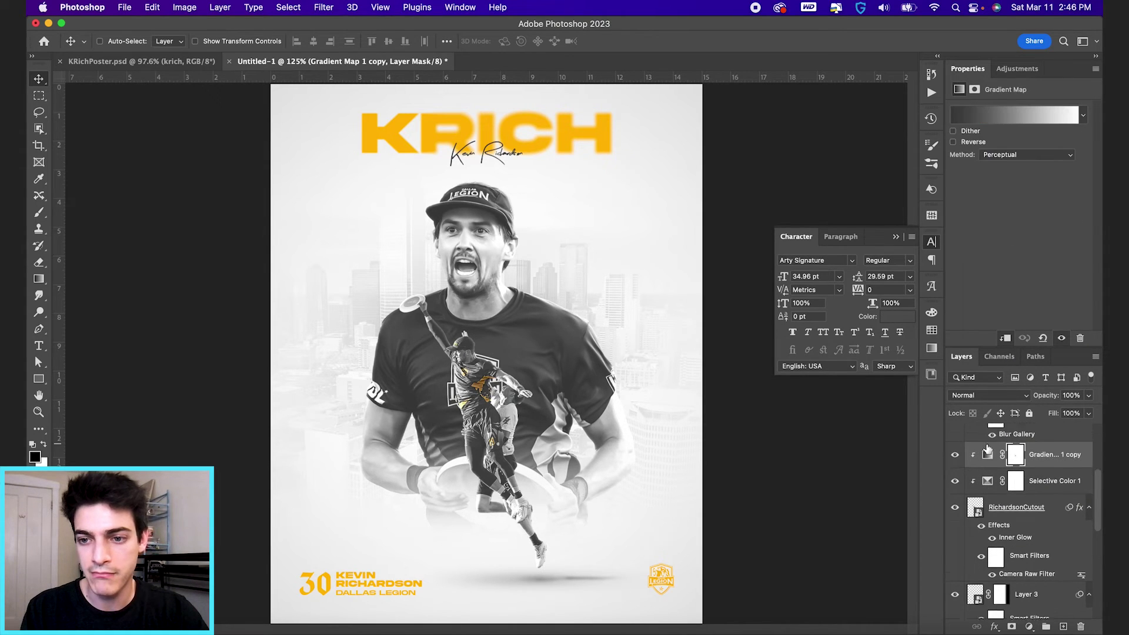
Step: Fill a small square on a new layer with DAL-1 yellow and place it by the jersey
{"action": "key", "text": "super+shift+alt+n"}
{"action": "key", "text": "m"}
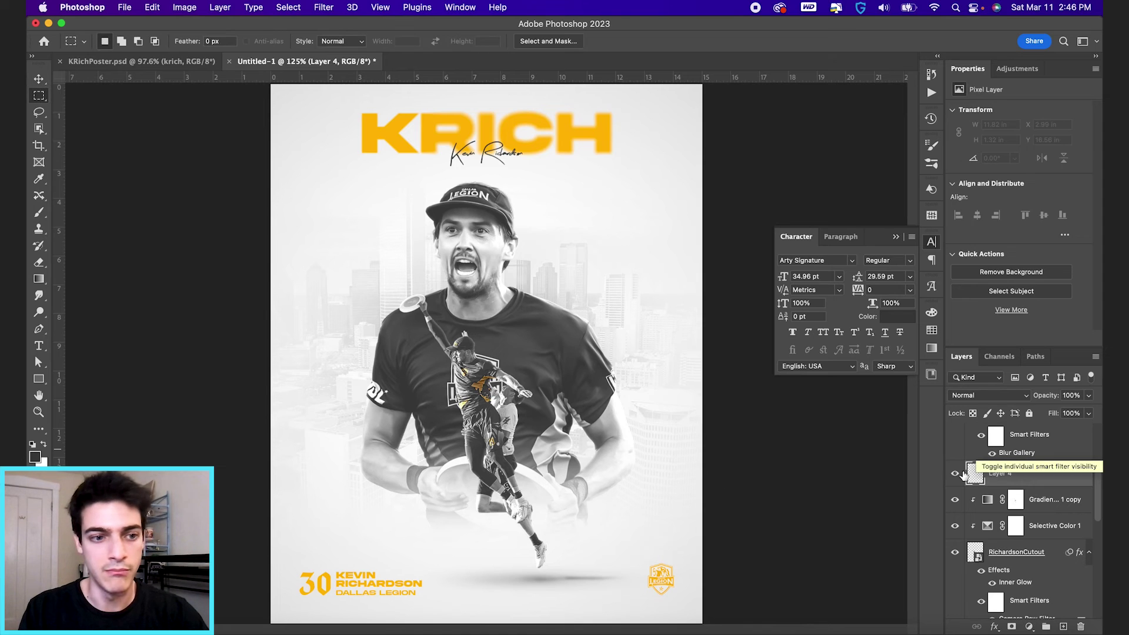
{"action": "left_click_drag", "start_coordinate": [491, 371], "coordinate": [517, 396]}
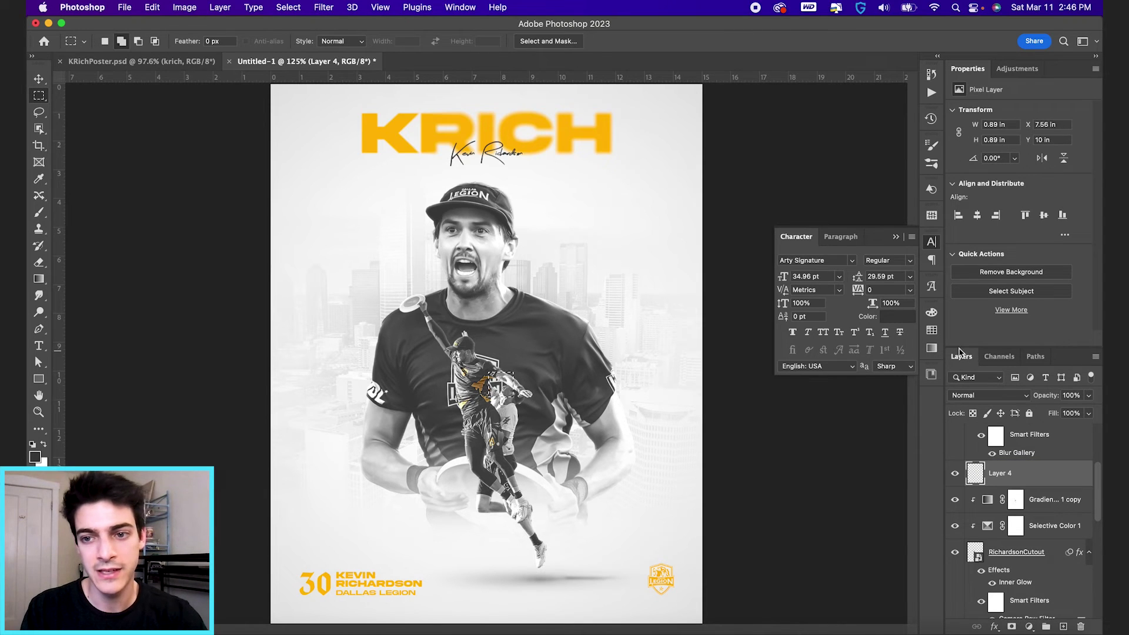
{"action": "left_click", "coordinate": [931, 330]}
{"action": "left_click", "coordinate": [795, 386]}
{"action": "key", "text": "g"}
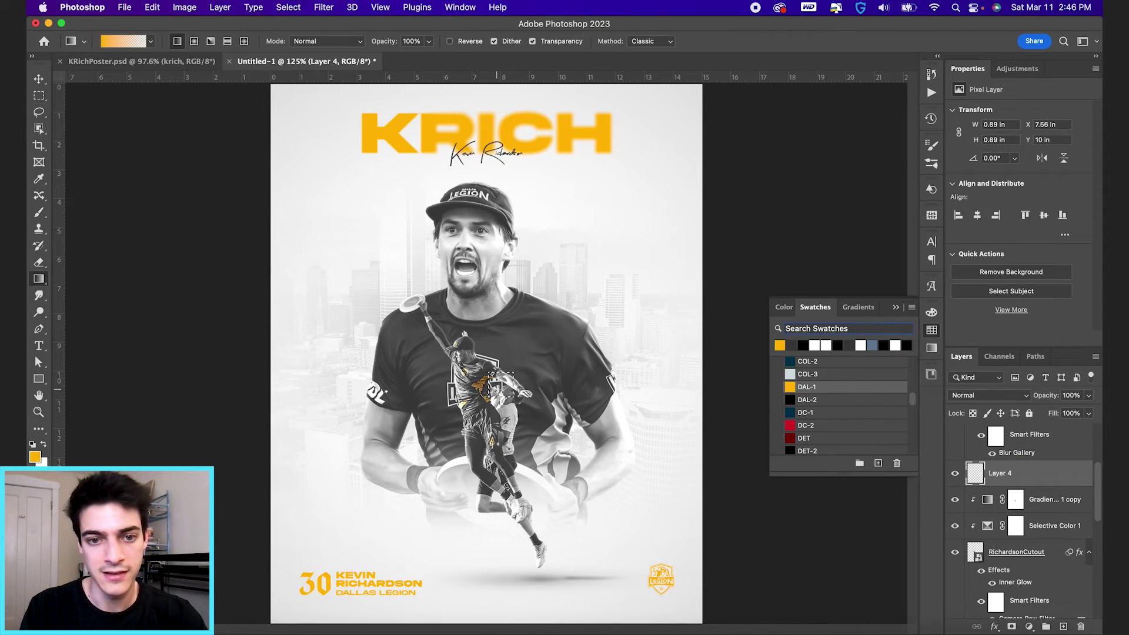
{"action": "key", "text": "shift+g"}
{"action": "left_click", "coordinate": [499, 390]}
{"action": "key", "text": "v"}
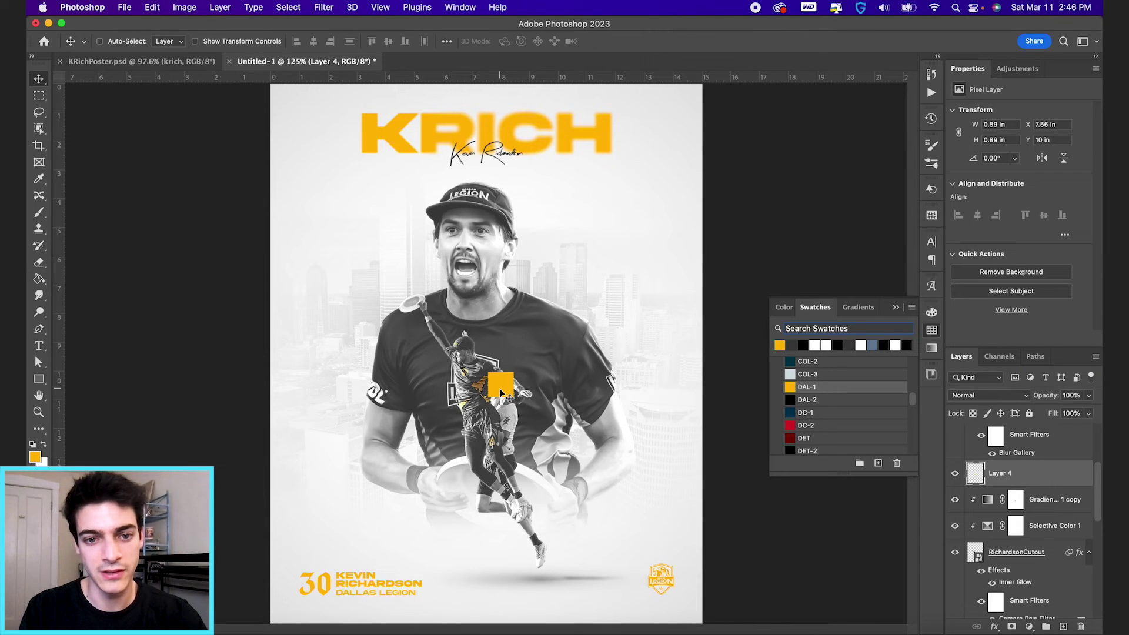
{"action": "scroll", "coordinate": [501, 391], "scroll_direction": "up", "scroll_amount": 6}
{"action": "left_click_drag", "start_coordinate": [532, 441], "coordinate": [549, 457]}
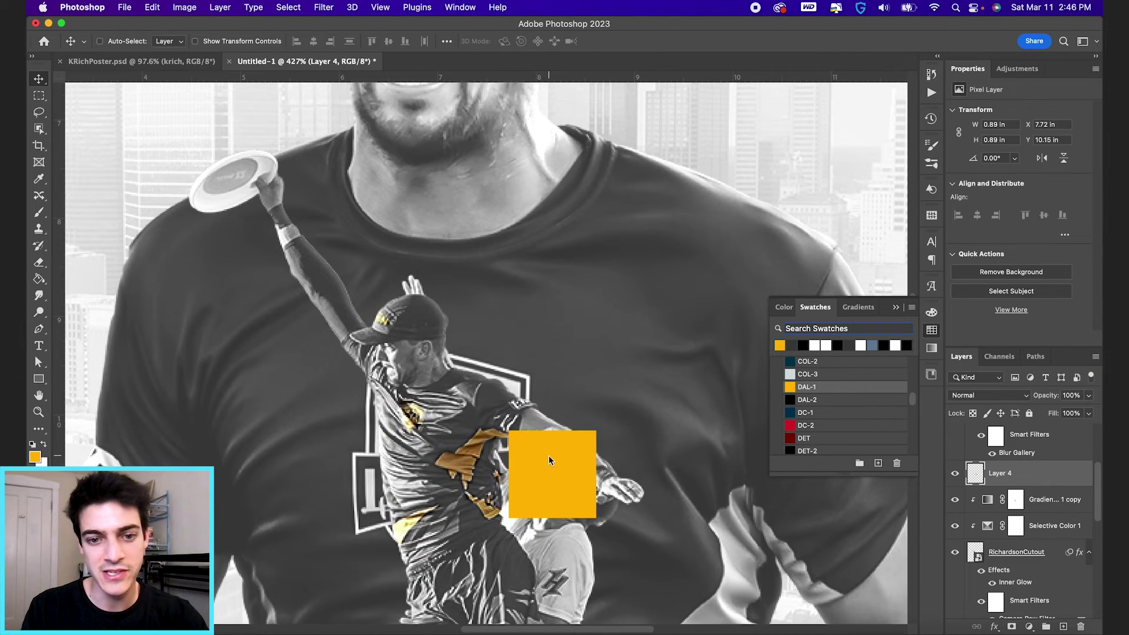
Step: Set Selective Color's Yellows to Yellow +80, Black -4 and Cyan -17
{"action": "left_click", "coordinate": [988, 528]}
{"action": "left_click", "coordinate": [1016, 127]}
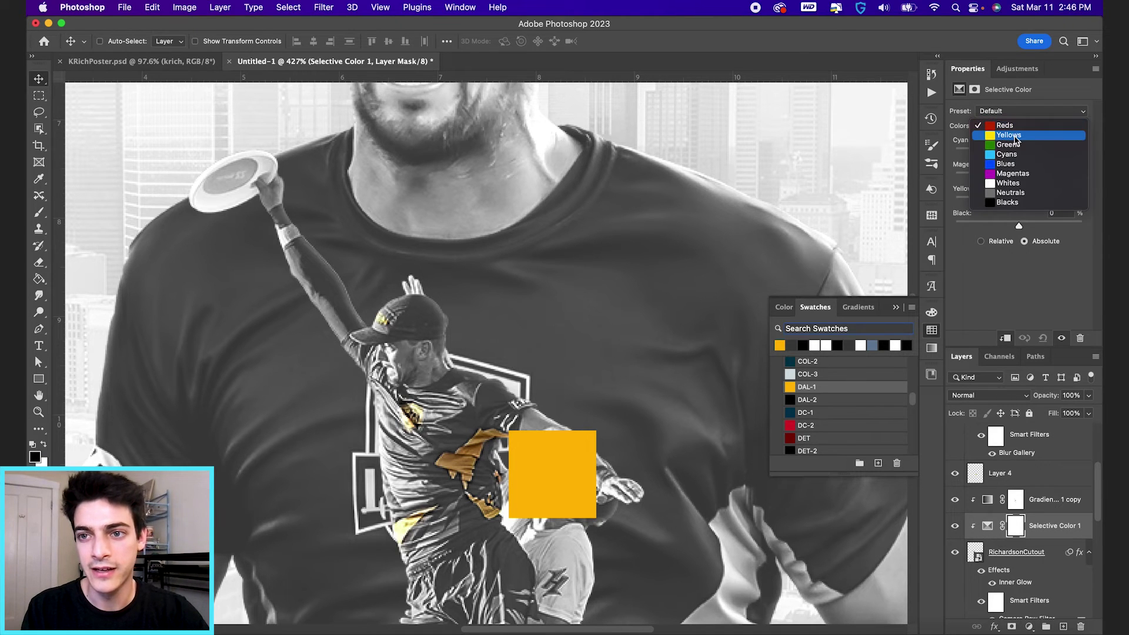
{"action": "left_click", "coordinate": [1002, 139]}
{"action": "left_click_drag", "start_coordinate": [1020, 204], "coordinate": [1020, 180]}
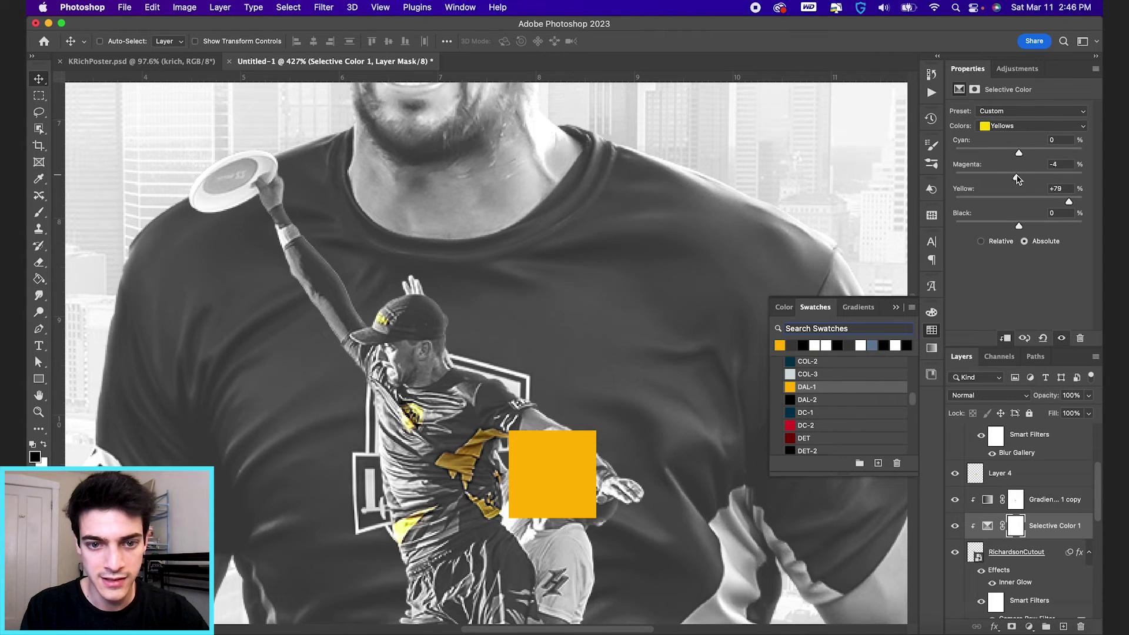
{"action": "mouse_move", "coordinate": [1020, 228]}
{"action": "left_mouse_down"}
{"action": "mouse_move", "coordinate": [984, 226]}
{"action": "mouse_move", "coordinate": [1014, 225]}
{"action": "left_mouse_up"}
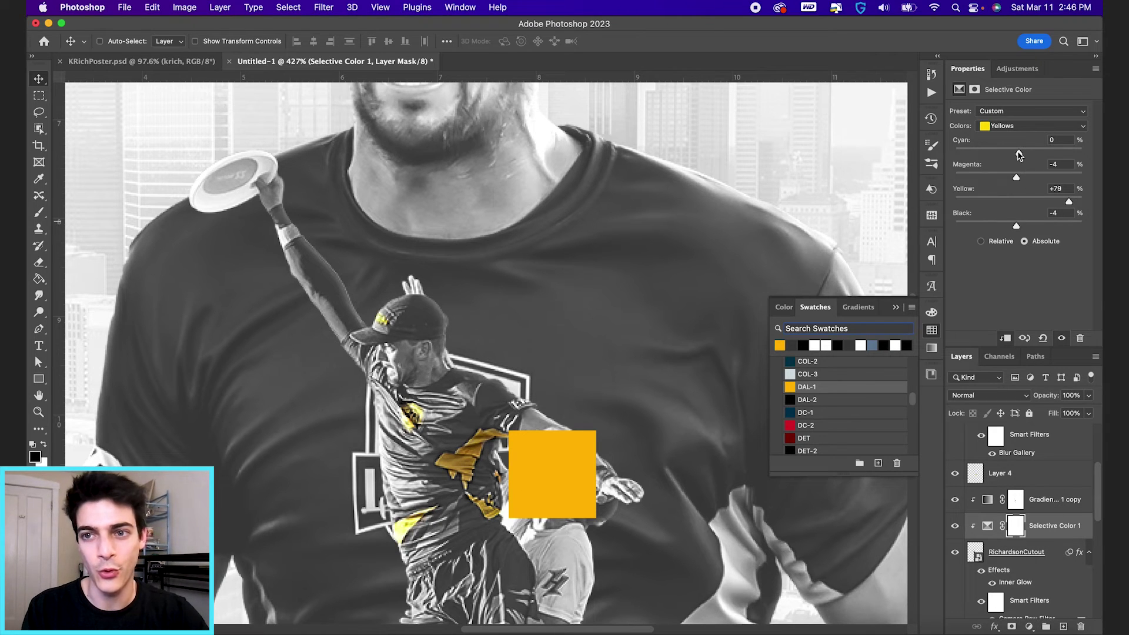
{"action": "left_click_drag", "start_coordinate": [1019, 152], "coordinate": [1002, 154]}
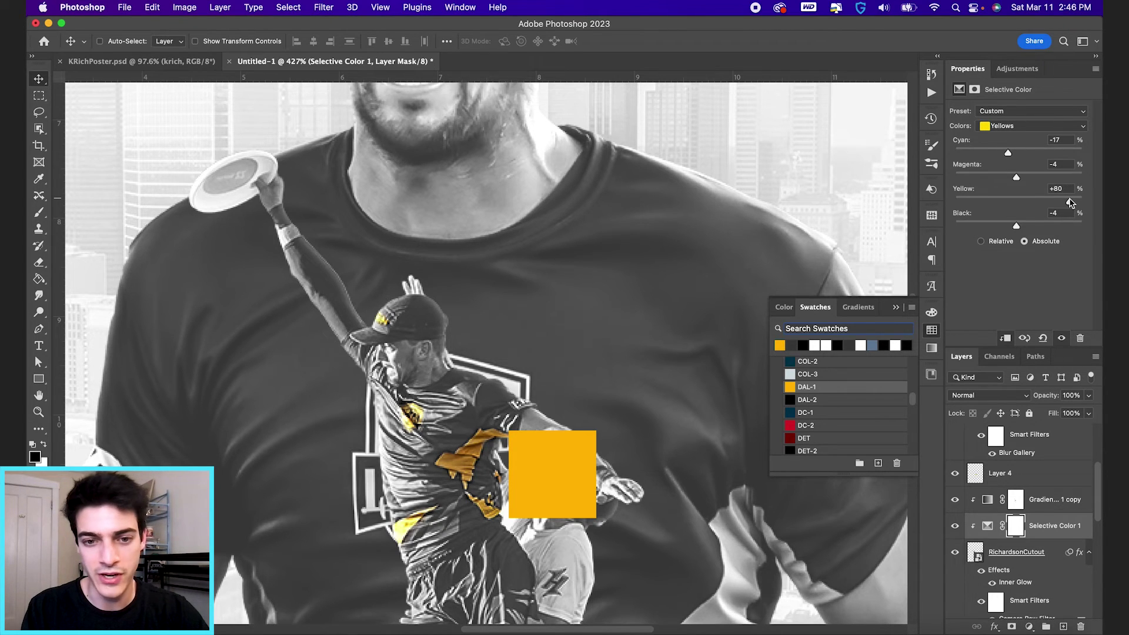
{"action": "left_click", "coordinate": [895, 309]}
{"action": "left_click", "coordinate": [999, 478]}
Step: Delete the yellow reference square and add a new group named Finishing
{"action": "key", "text": "BackSpace"}
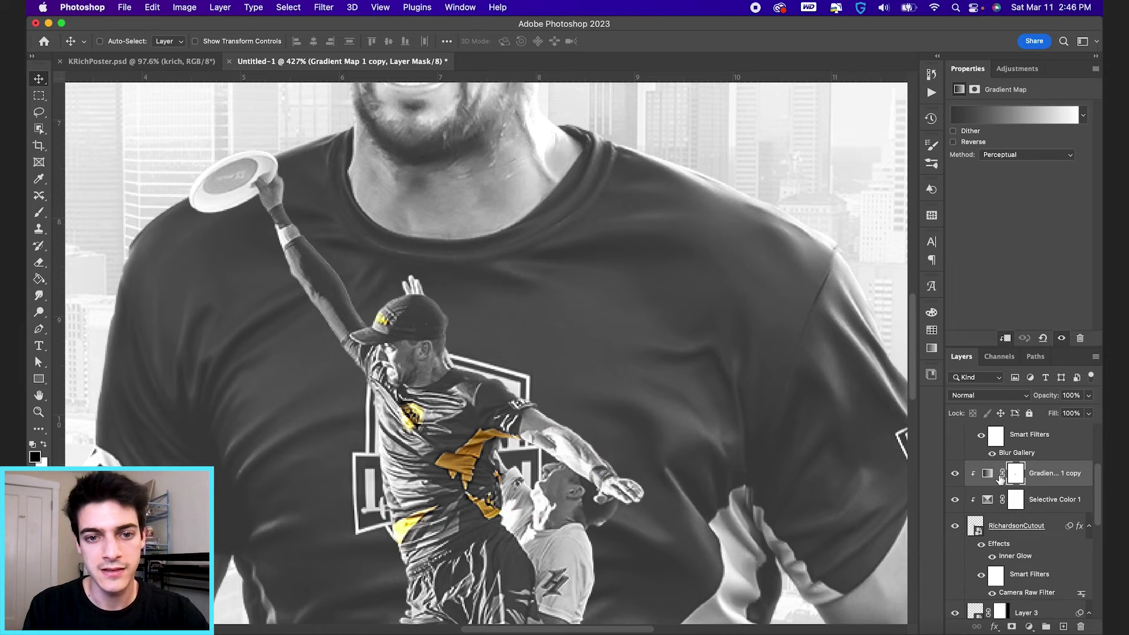
{"action": "key", "text": "super+0"}
{"action": "scroll", "coordinate": [983, 529], "scroll_direction": "up", "scroll_amount": 3}
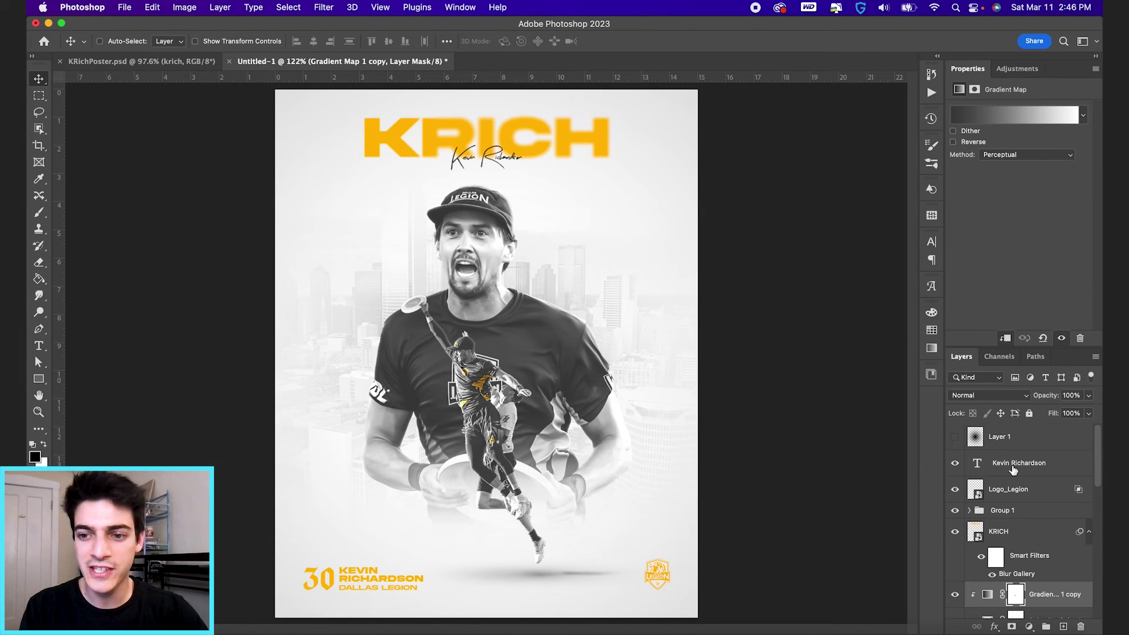
{"action": "left_click", "coordinate": [1013, 469]}
{"action": "left_click", "coordinate": [1046, 627]}
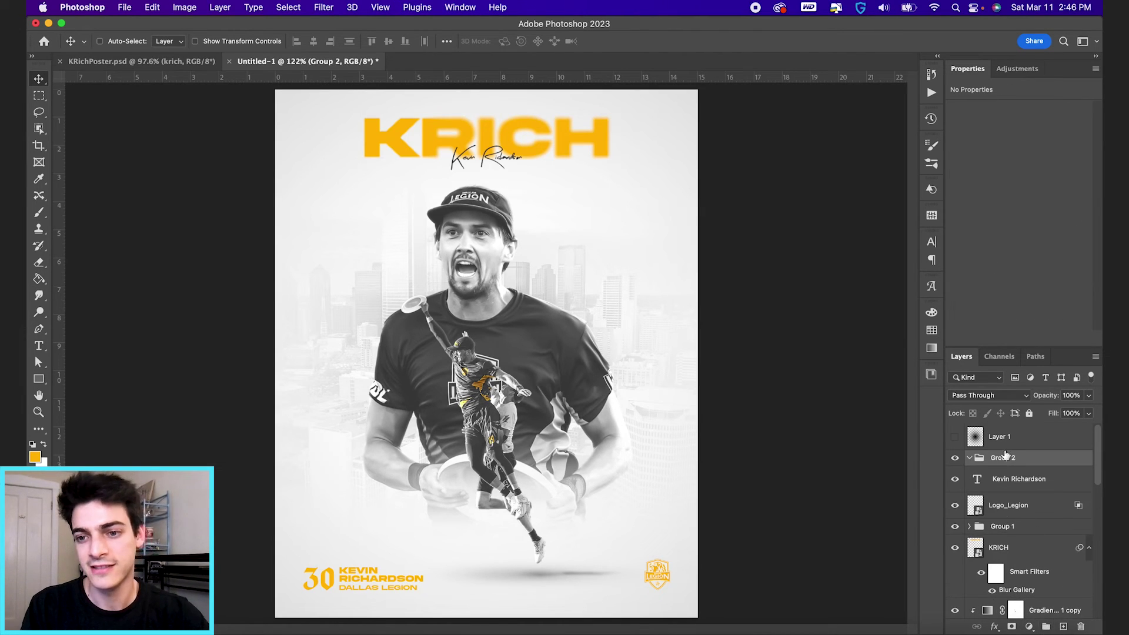
{"action": "double_click", "coordinate": [1002, 457]}
{"action": "type", "text": "Finishing"}
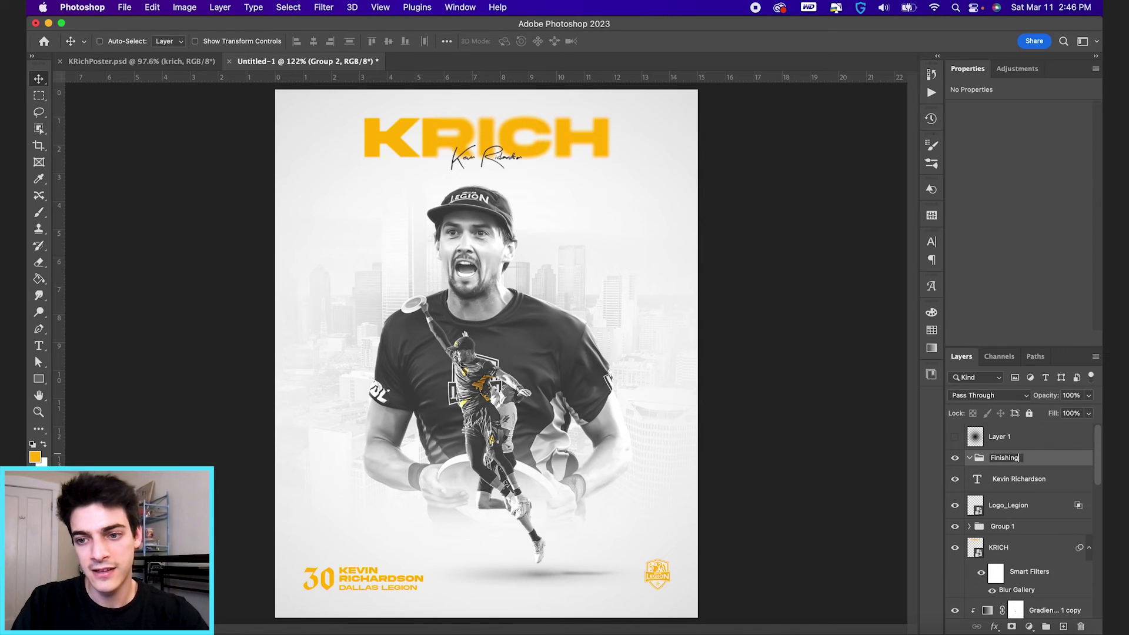
{"action": "key", "text": "Return"}
Step: Place DustScratches.jpg scaled to 180.62% to cover the poster, then hide it
{"action": "key", "text": "super+Tab"}
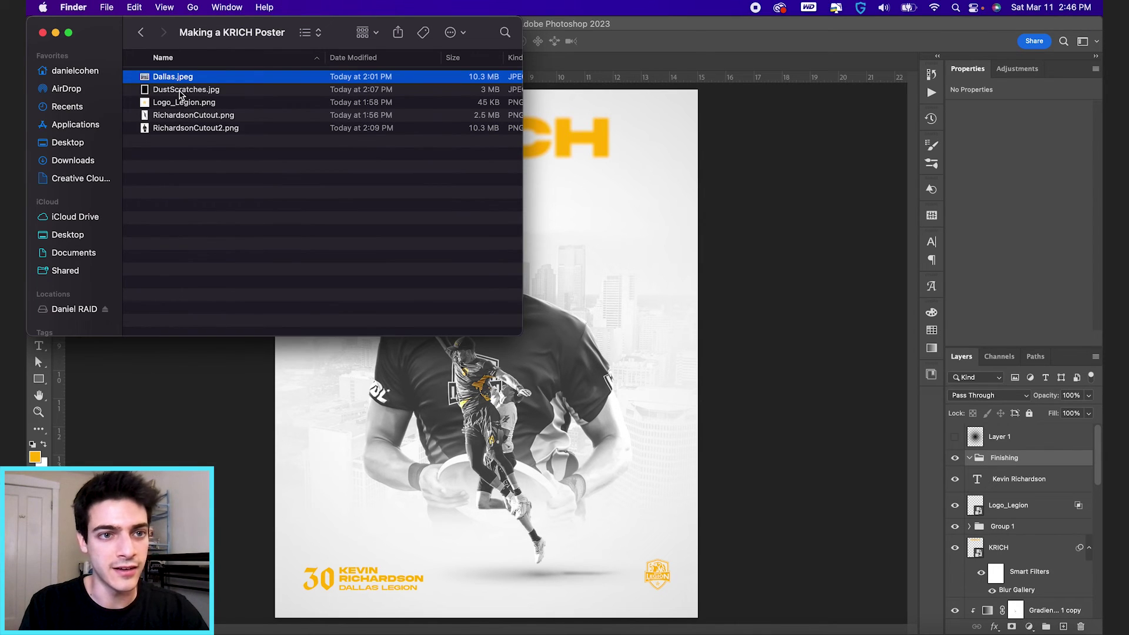
{"action": "left_click_drag", "start_coordinate": [179, 94], "coordinate": [449, 501]}
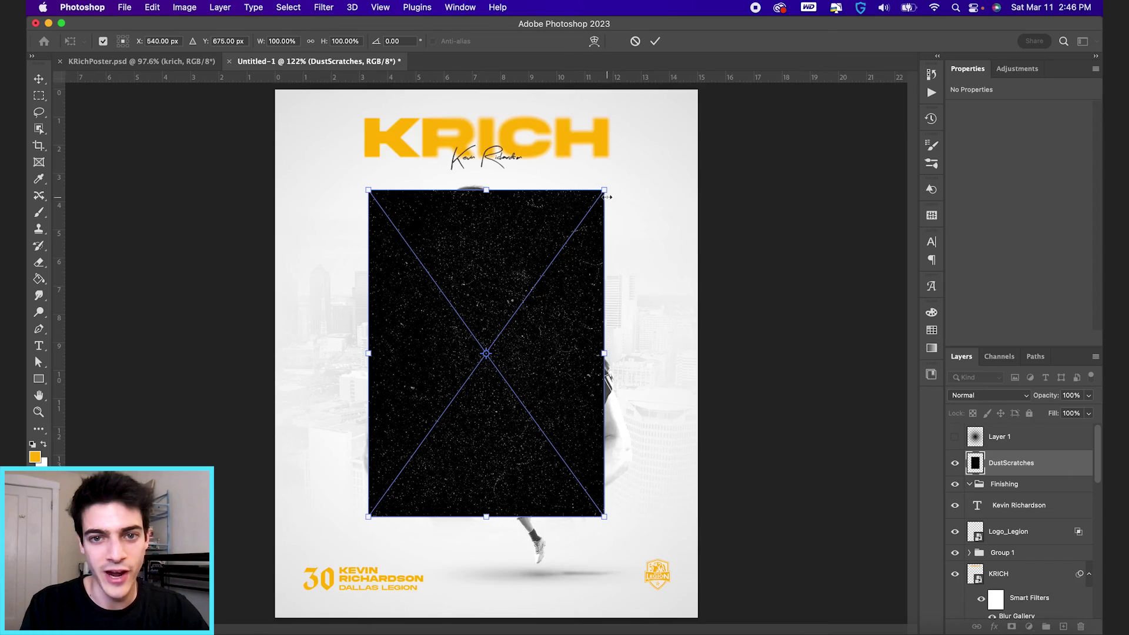
{"action": "left_click_drag", "start_coordinate": [608, 197], "coordinate": [716, 73]}
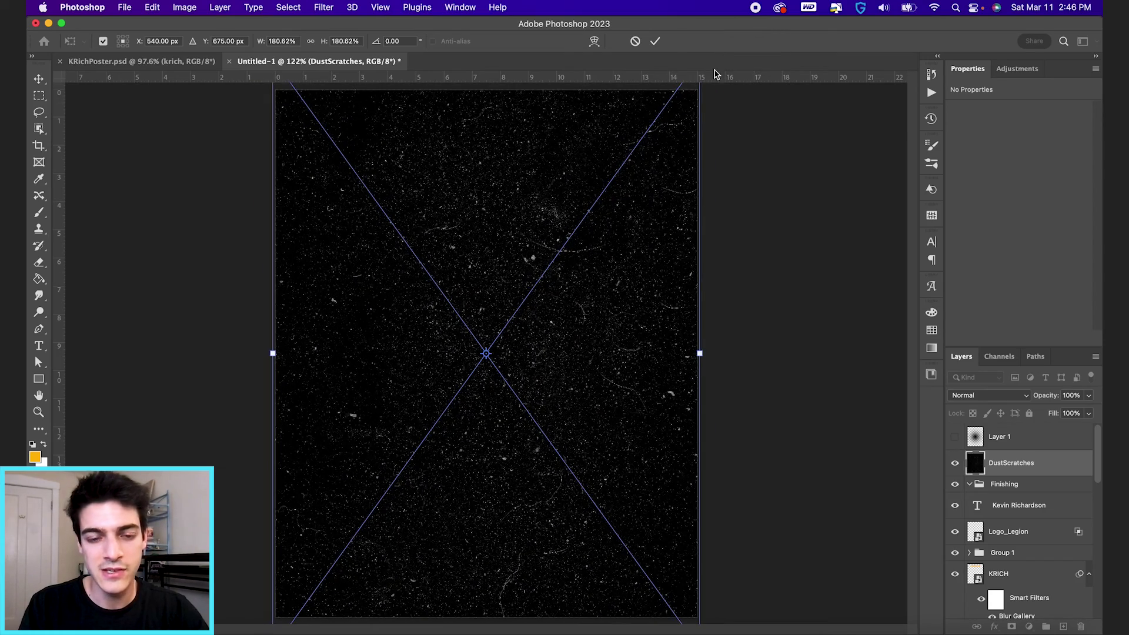
{"action": "key", "text": "Return"}
{"action": "left_click", "coordinate": [954, 463]}
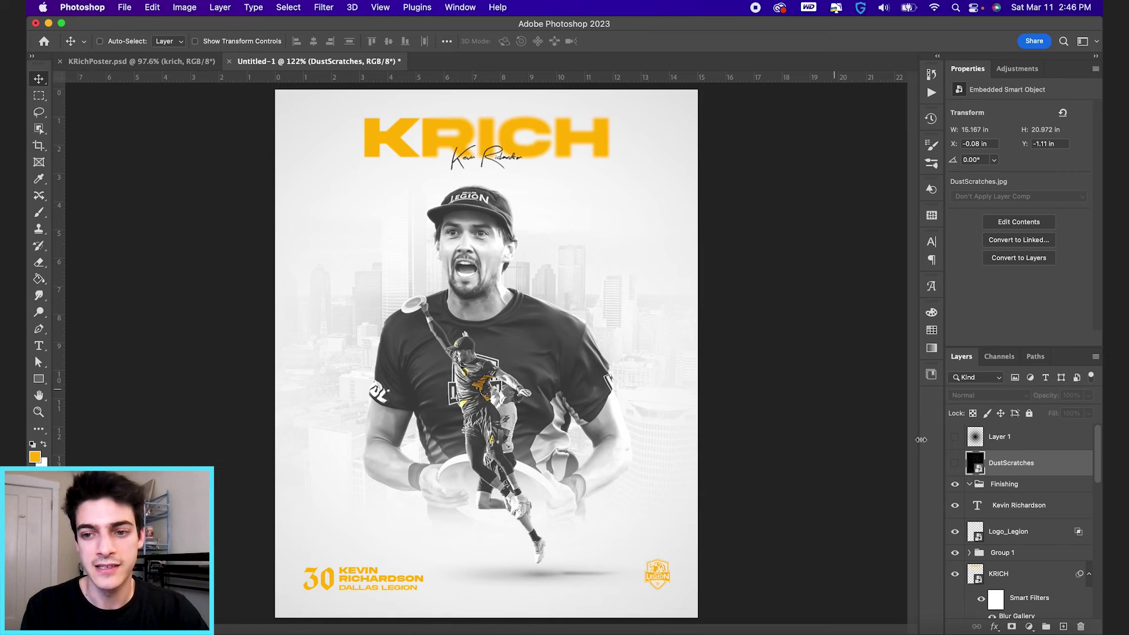
Step: Show and invert the DustScratches texture, blending it in Multiply at 20% opacity
{"action": "left_click", "coordinate": [955, 463]}
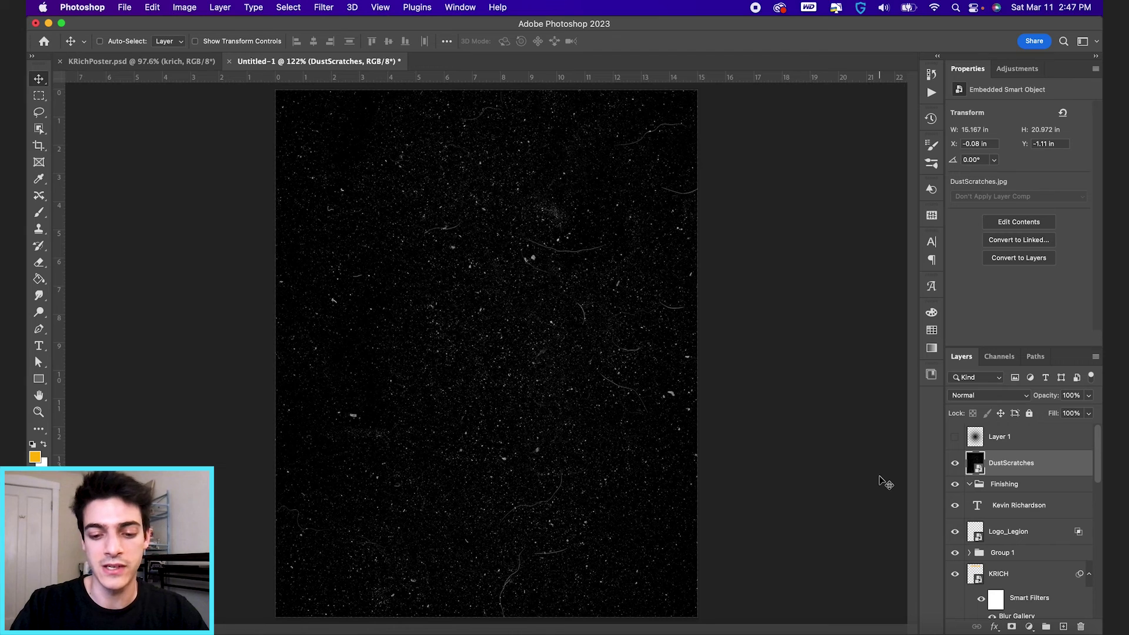
{"action": "key", "text": "super+i"}
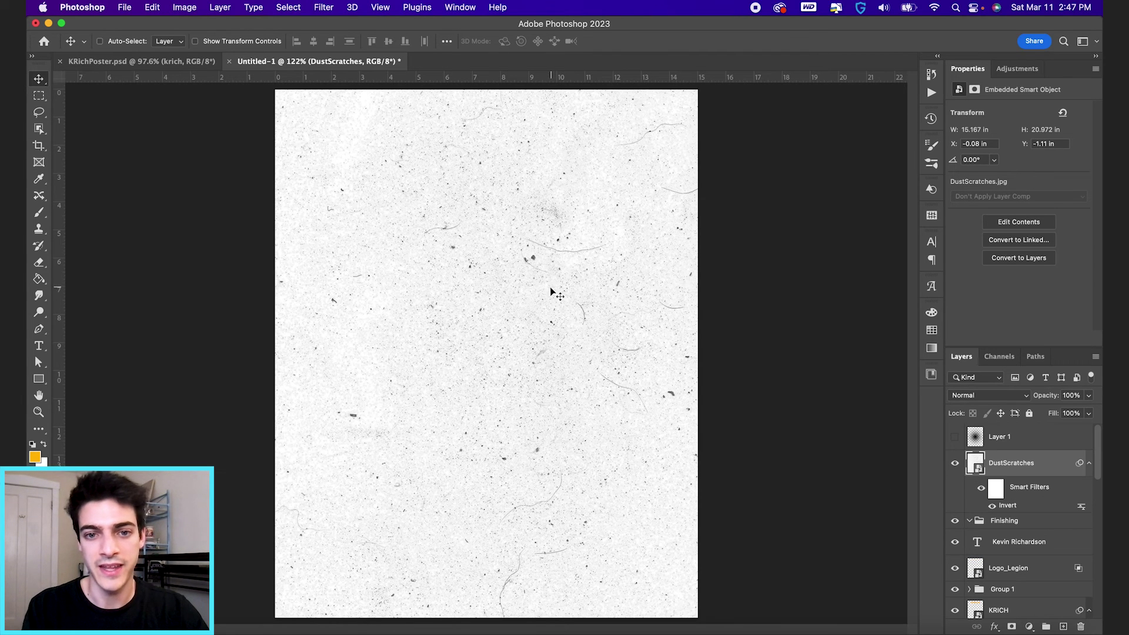
{"action": "left_click", "coordinate": [1002, 398]}
{"action": "left_click", "coordinate": [989, 443]}
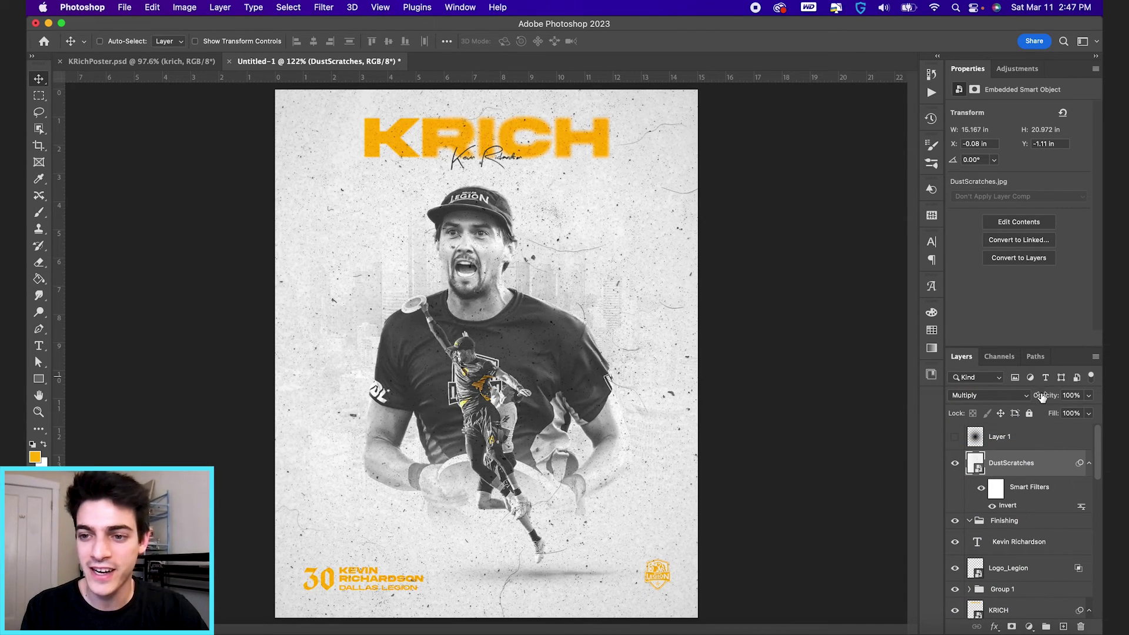
{"action": "left_click_drag", "start_coordinate": [1048, 396], "coordinate": [1013, 398]}
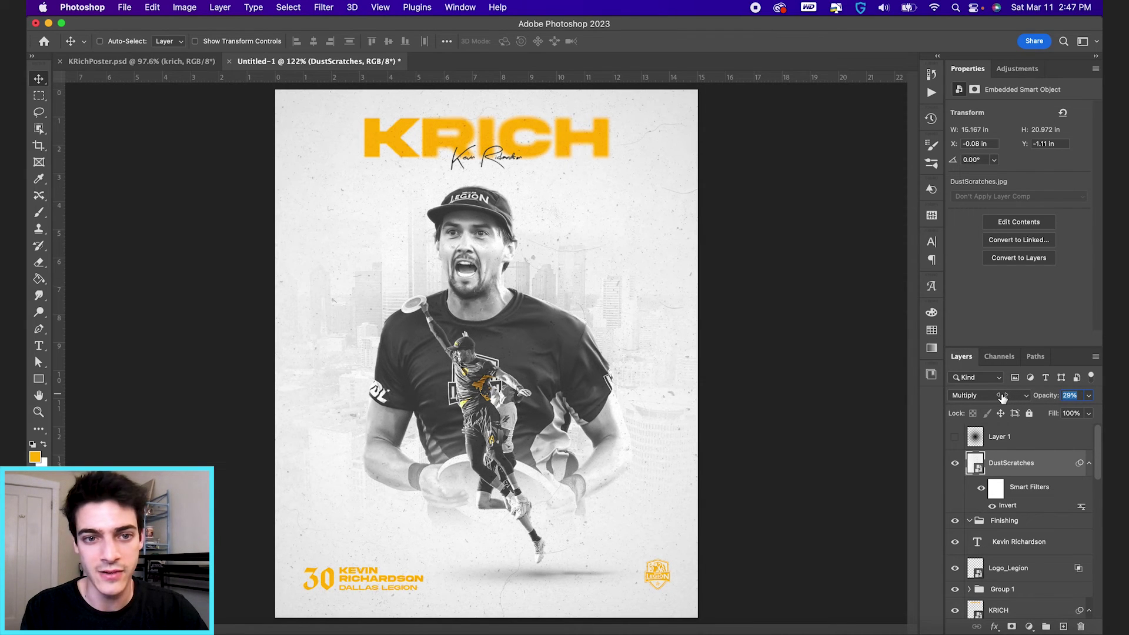
{"action": "left_click_drag", "start_coordinate": [1002, 397], "coordinate": [998, 397]}
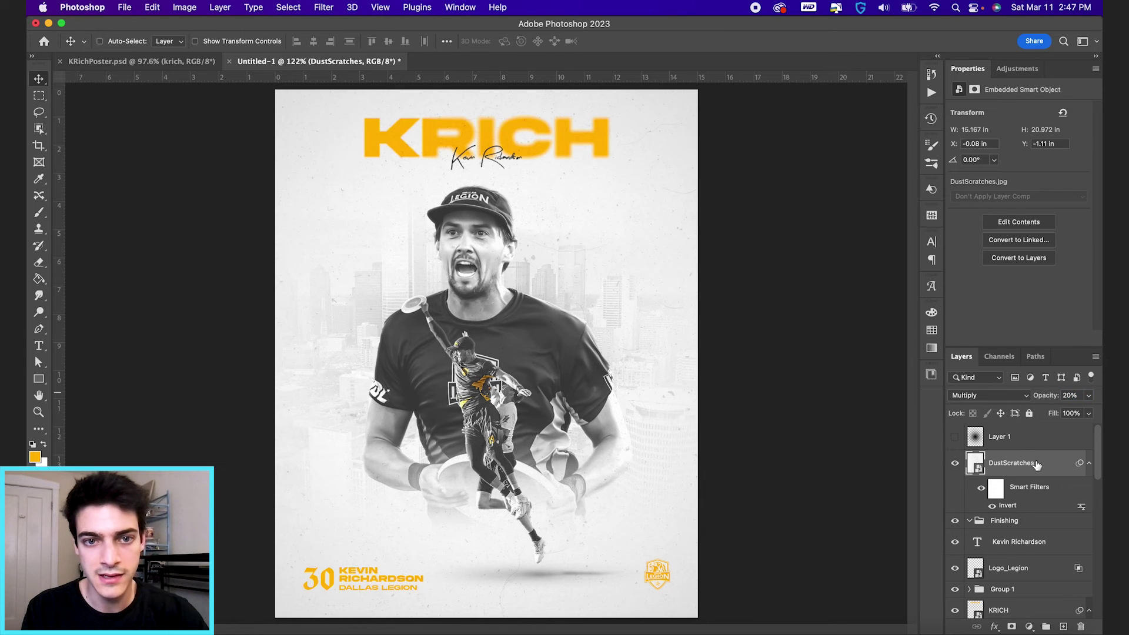
Step: Add a layer mask to DustScratches and paint it black over the player's face
{"action": "scroll", "coordinate": [579, 266], "scroll_direction": "up", "scroll_amount": 5}
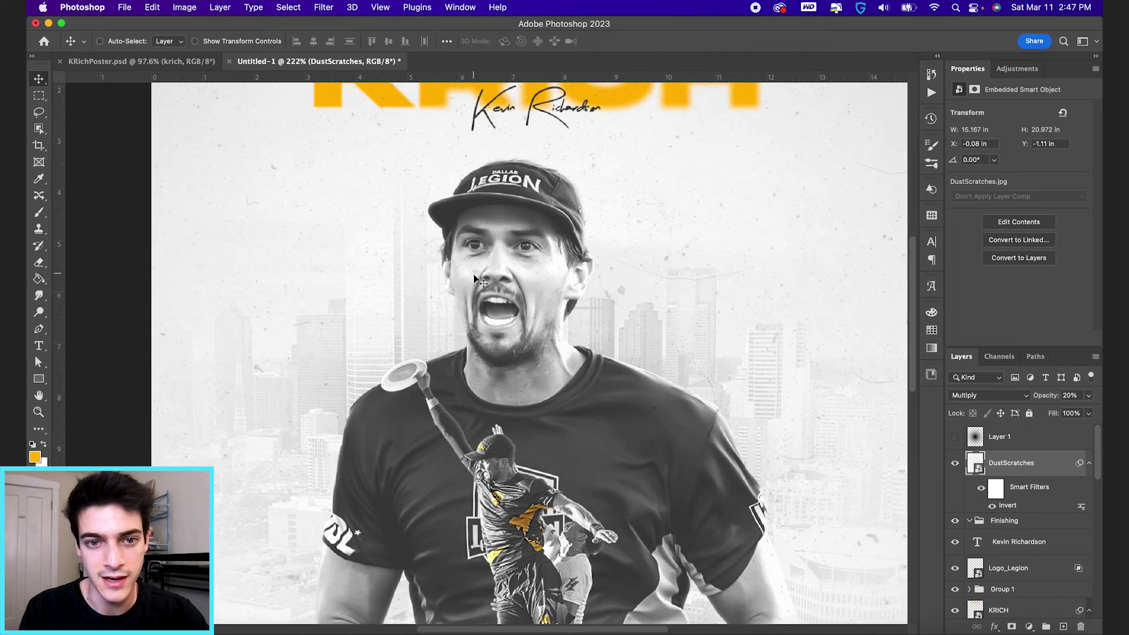
{"action": "scroll", "coordinate": [481, 416], "scroll_direction": "down", "scroll_amount": 3}
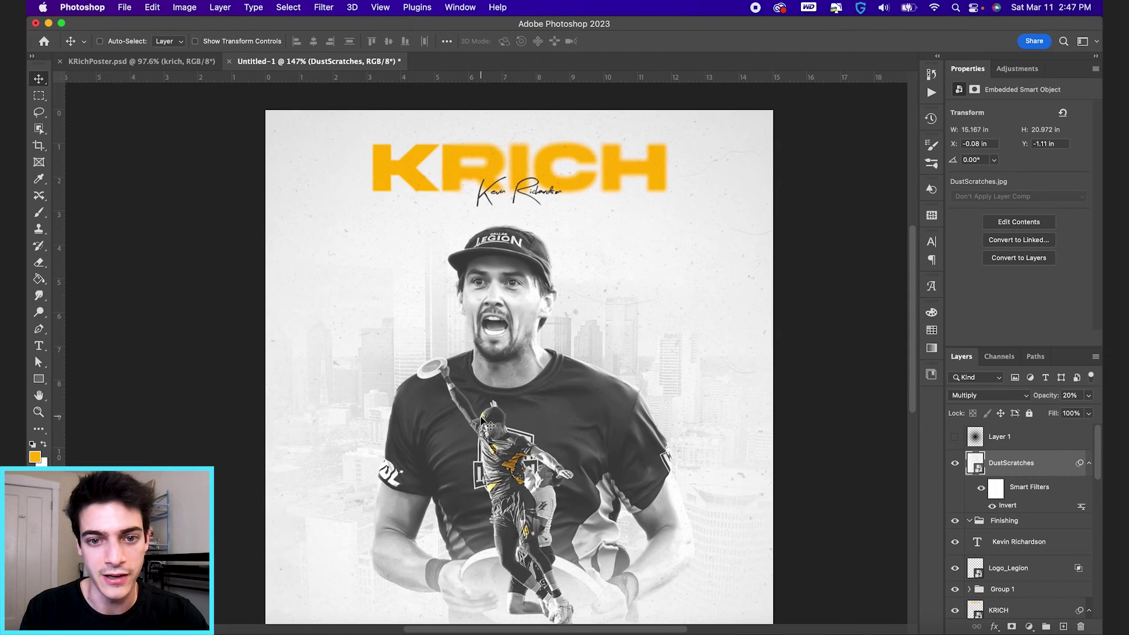
{"action": "left_click", "coordinate": [1012, 627]}
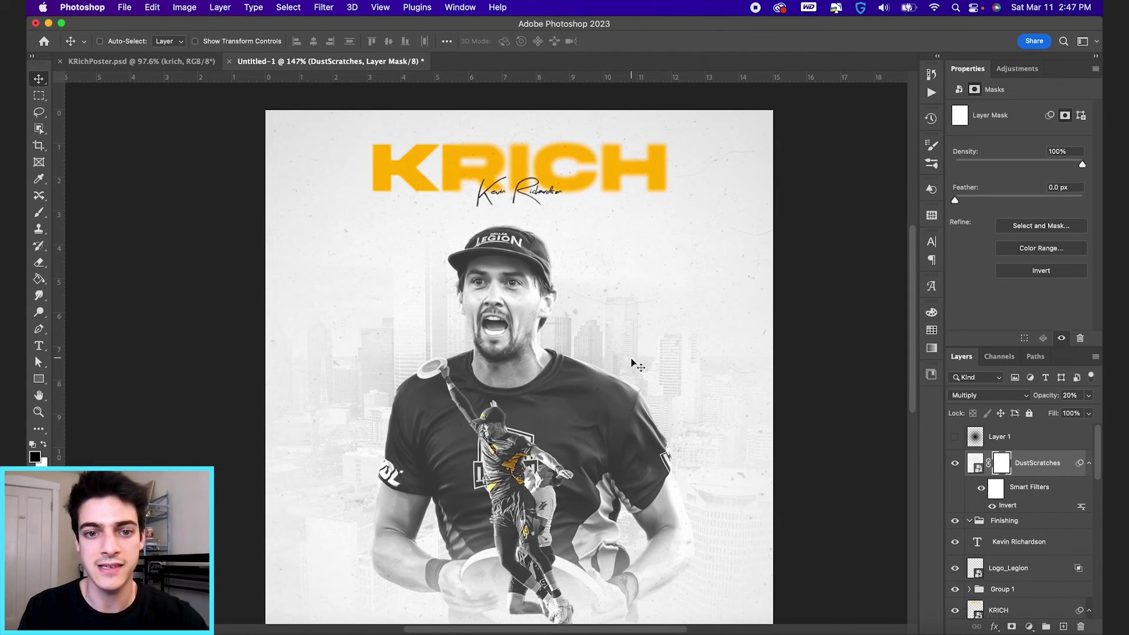
{"action": "key", "text": "b"}
{"action": "key", "text": "x"}
{"action": "key", "text": "x"}
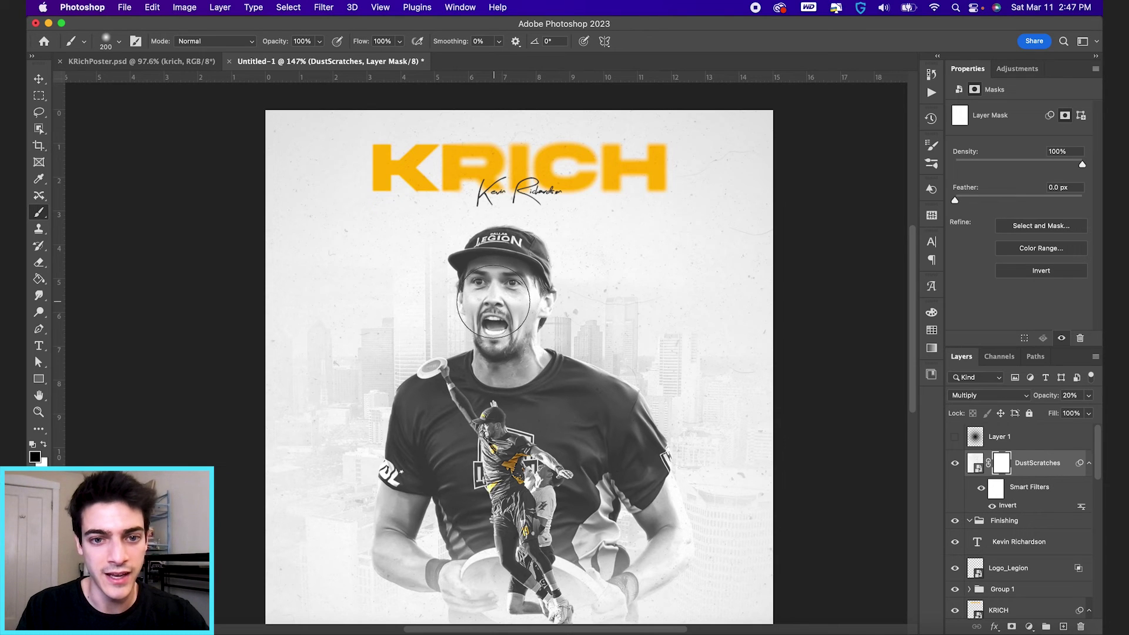
{"action": "mouse_move", "coordinate": [494, 303]}
{"action": "left_mouse_down"}
{"action": "mouse_move", "coordinate": [505, 353]}
{"action": "mouse_move", "coordinate": [521, 313]}
{"action": "left_mouse_up"}
{"action": "key", "text": "v"}
{"action": "scroll", "coordinate": [517, 347], "scroll_direction": "down", "scroll_amount": 3}
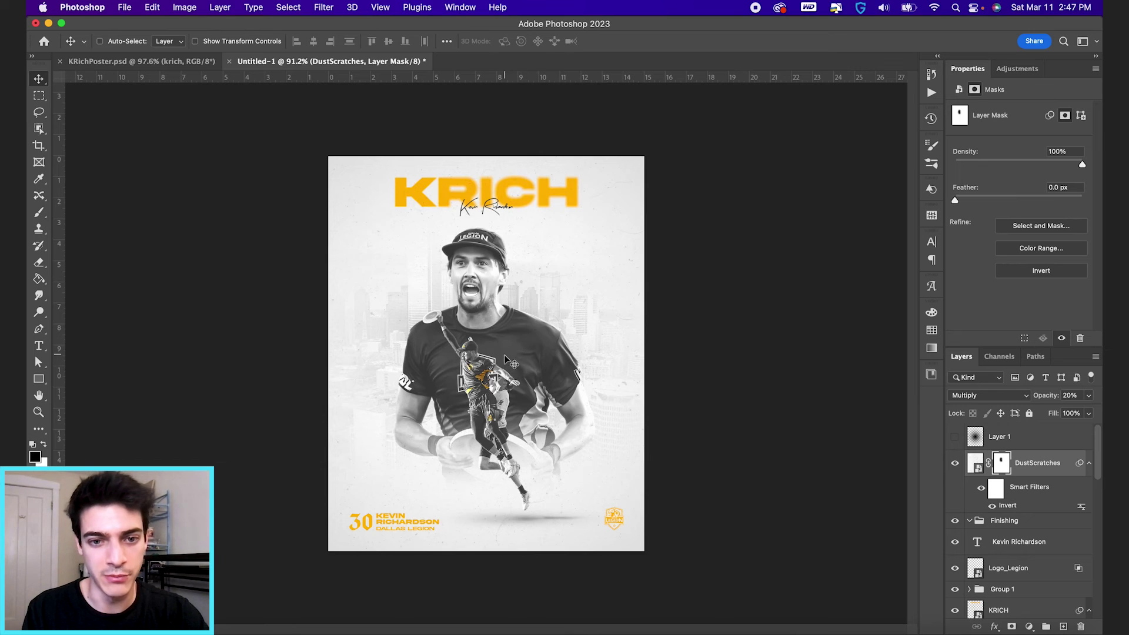
{"action": "left_click", "coordinate": [975, 464]}
Step: Duplicate DustScratches, remove the copy's Invert filter, and set its blend mode to Screen
{"action": "key", "text": "super+j"}
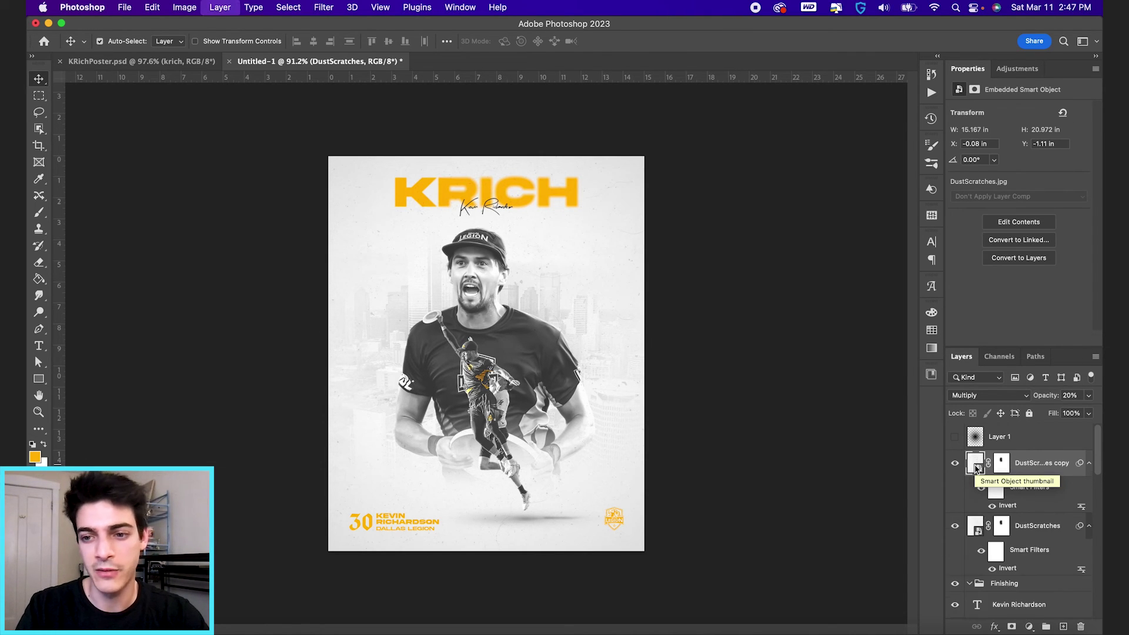
{"action": "left_click_drag", "start_coordinate": [1026, 488], "coordinate": [1084, 631]}
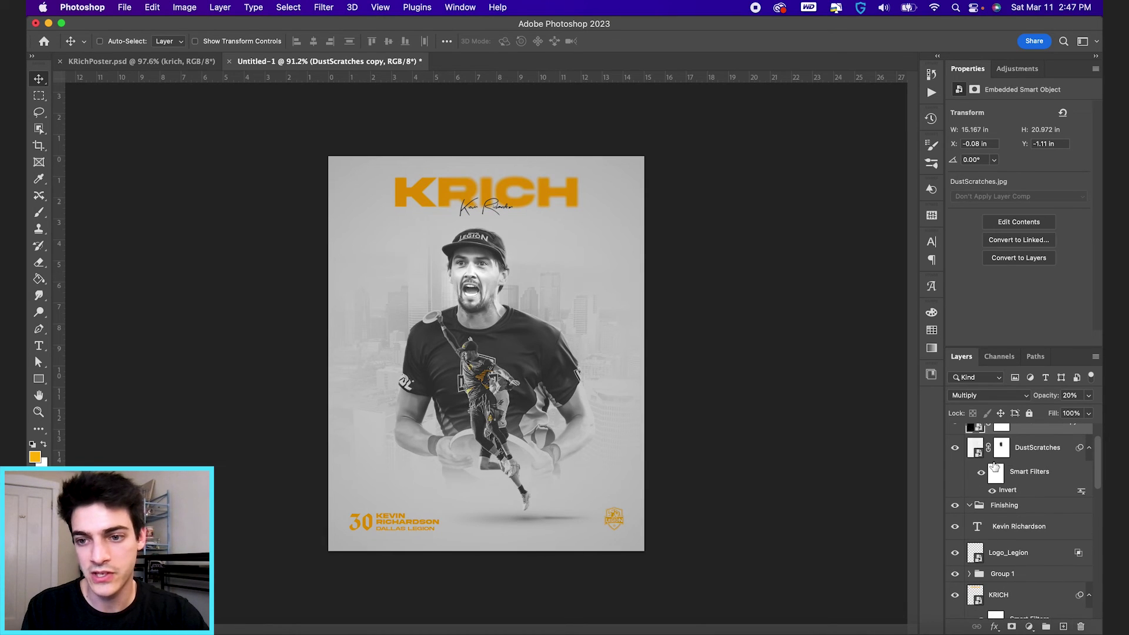
{"action": "scroll", "coordinate": [994, 467], "scroll_direction": "up", "scroll_amount": 2}
{"action": "left_click", "coordinate": [990, 395]}
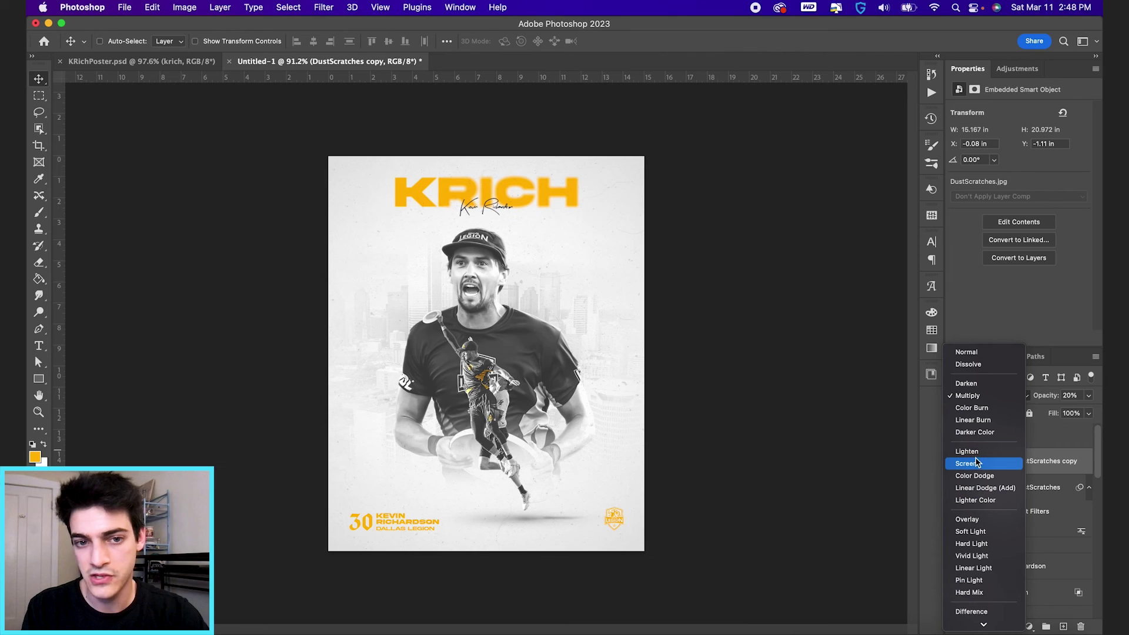
{"action": "left_click", "coordinate": [976, 464]}
Step: Delete the copy's layer mask and set its opacity to 40%
{"action": "scroll", "coordinate": [491, 412], "scroll_direction": "up", "scroll_amount": 3}
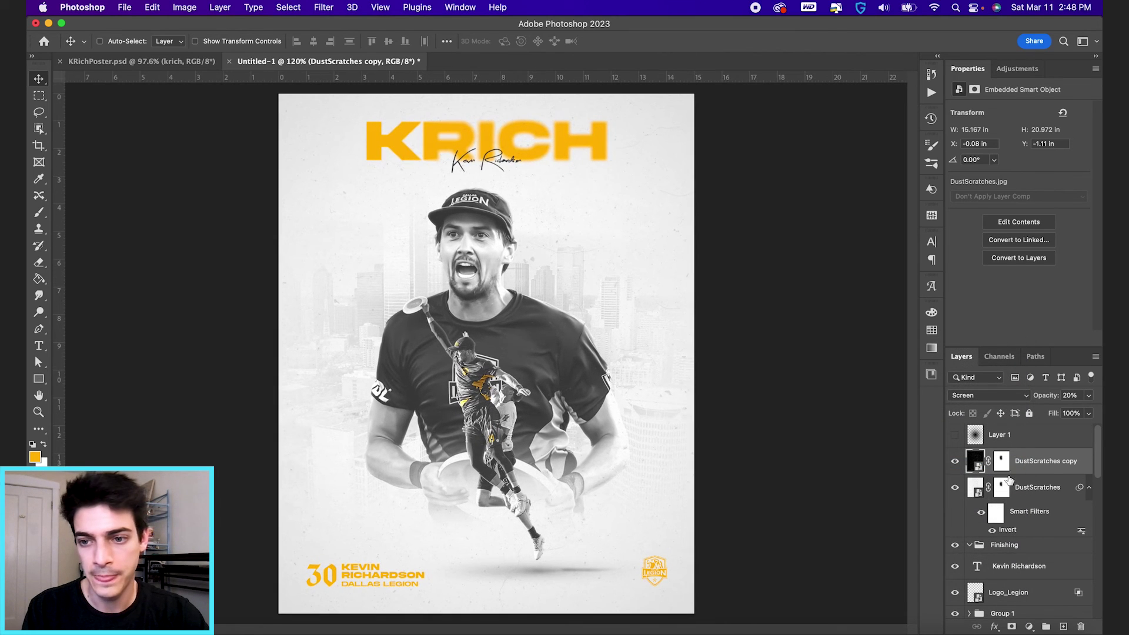
{"action": "right_click", "coordinate": [1005, 469]}
{"action": "left_click", "coordinate": [941, 495]}
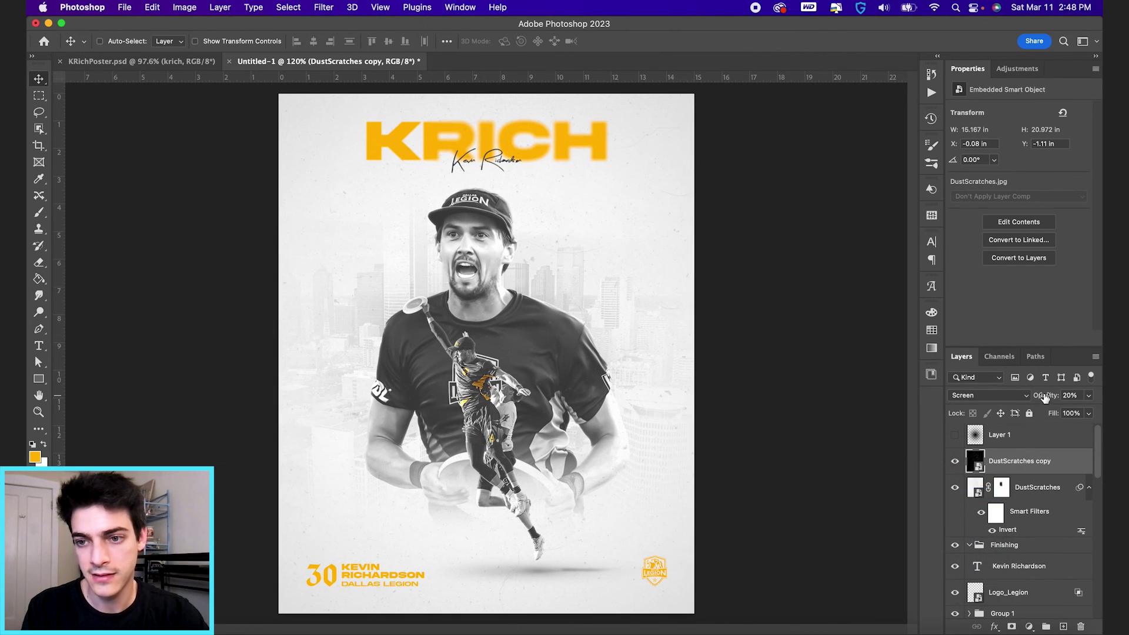
{"action": "left_click_drag", "start_coordinate": [1043, 400], "coordinate": [1071, 400]}
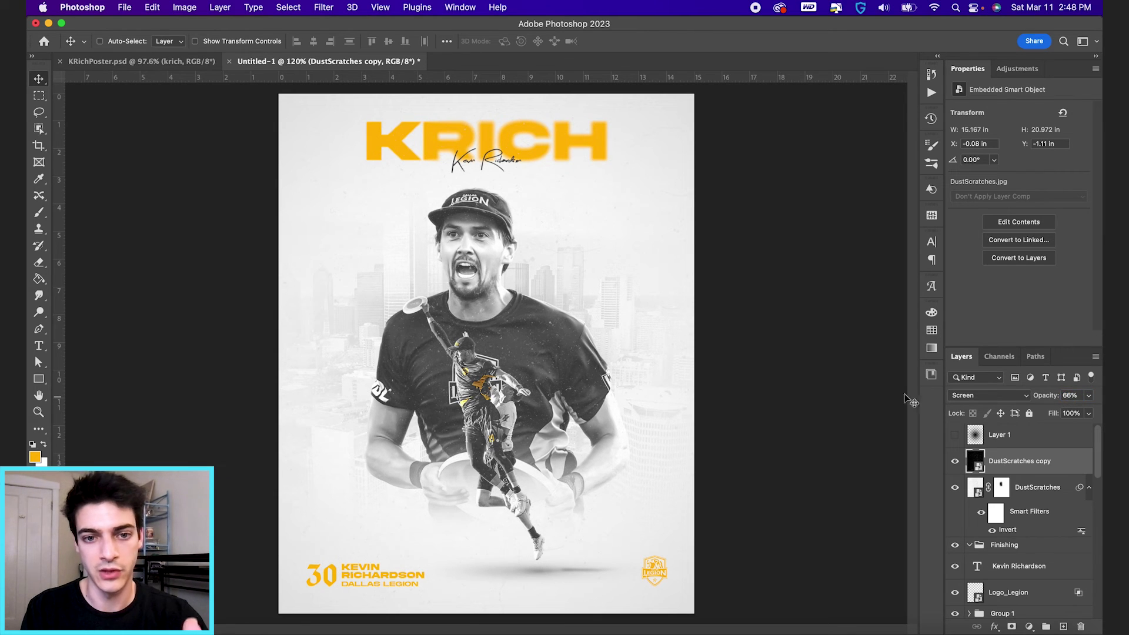
{"action": "left_click", "coordinate": [514, 350]}
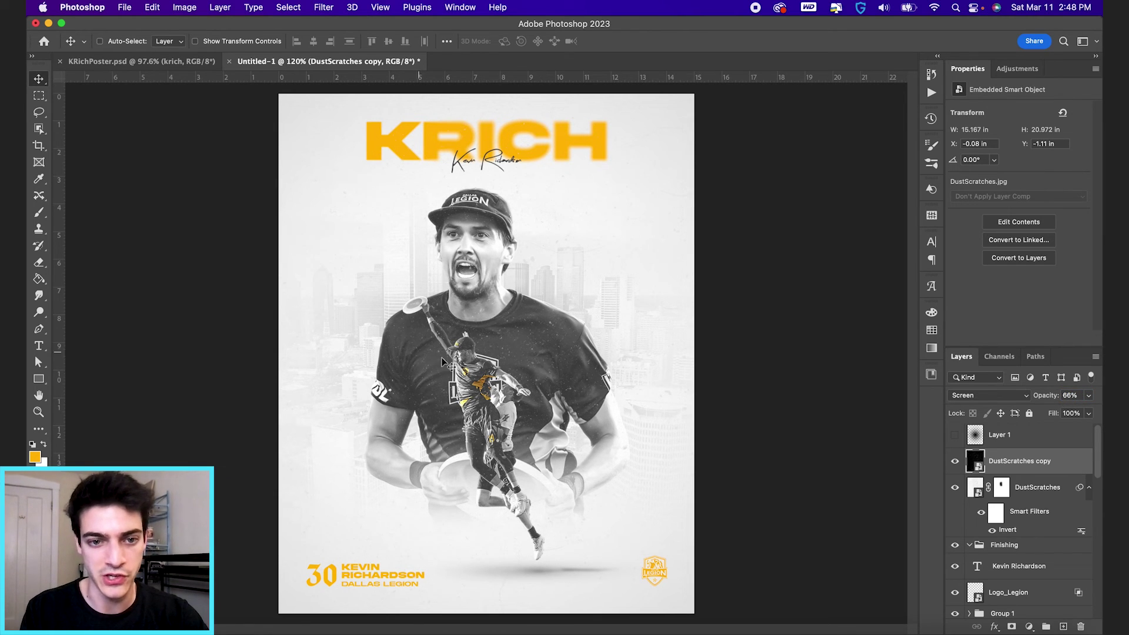
{"action": "left_click_drag", "start_coordinate": [1045, 394], "coordinate": [1030, 398]}
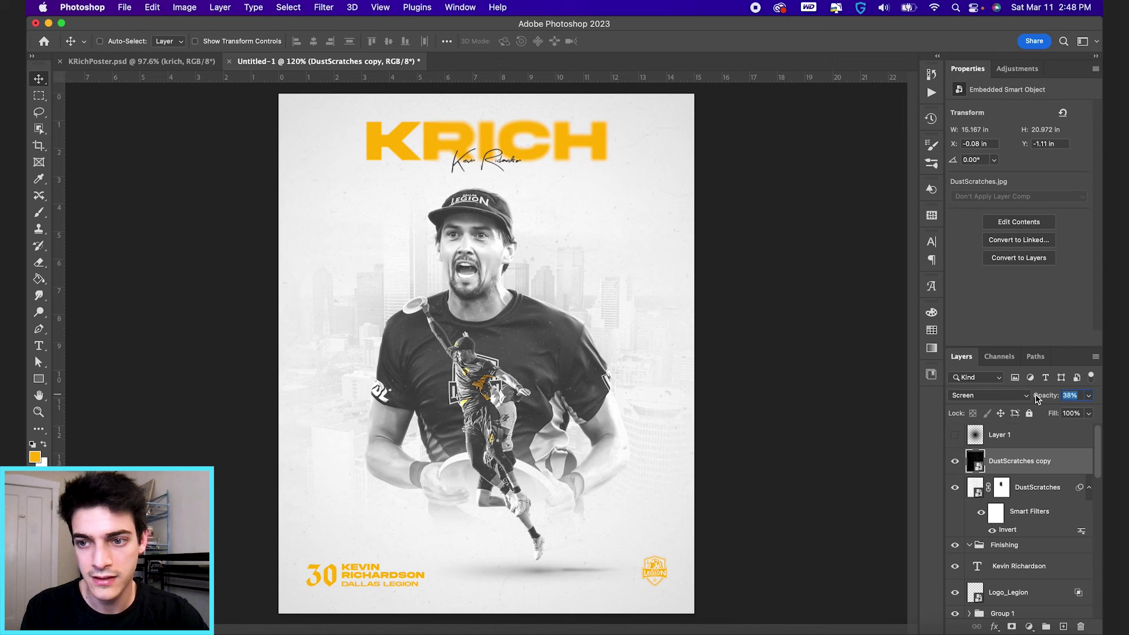
{"action": "left_click", "coordinate": [588, 405]}
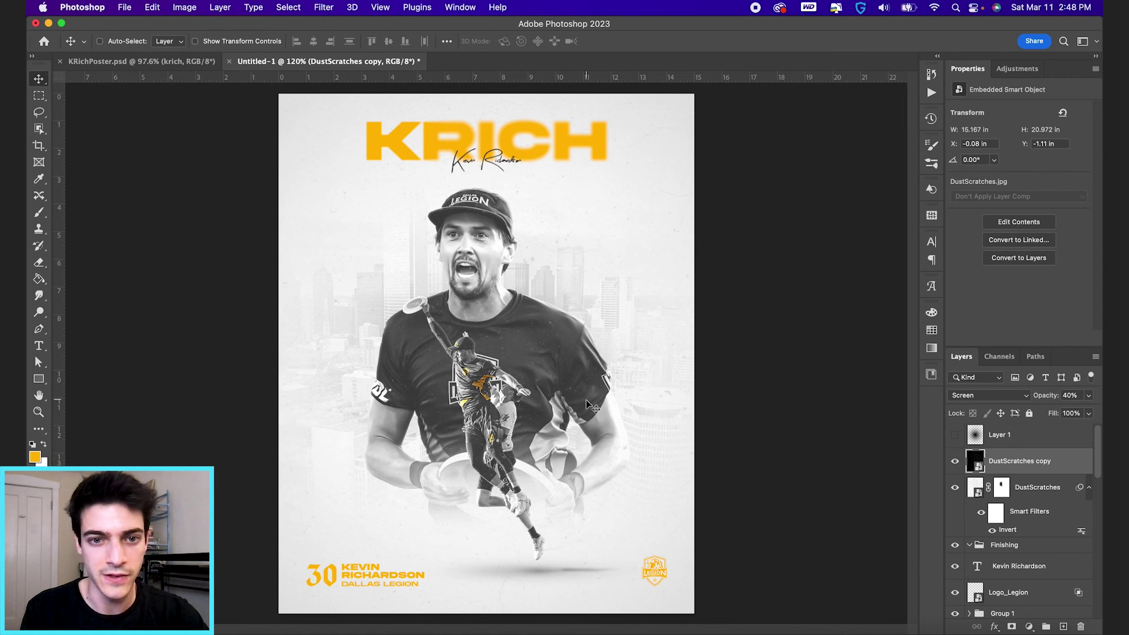
{"action": "scroll", "coordinate": [468, 274], "scroll_direction": "up", "scroll_amount": 5}
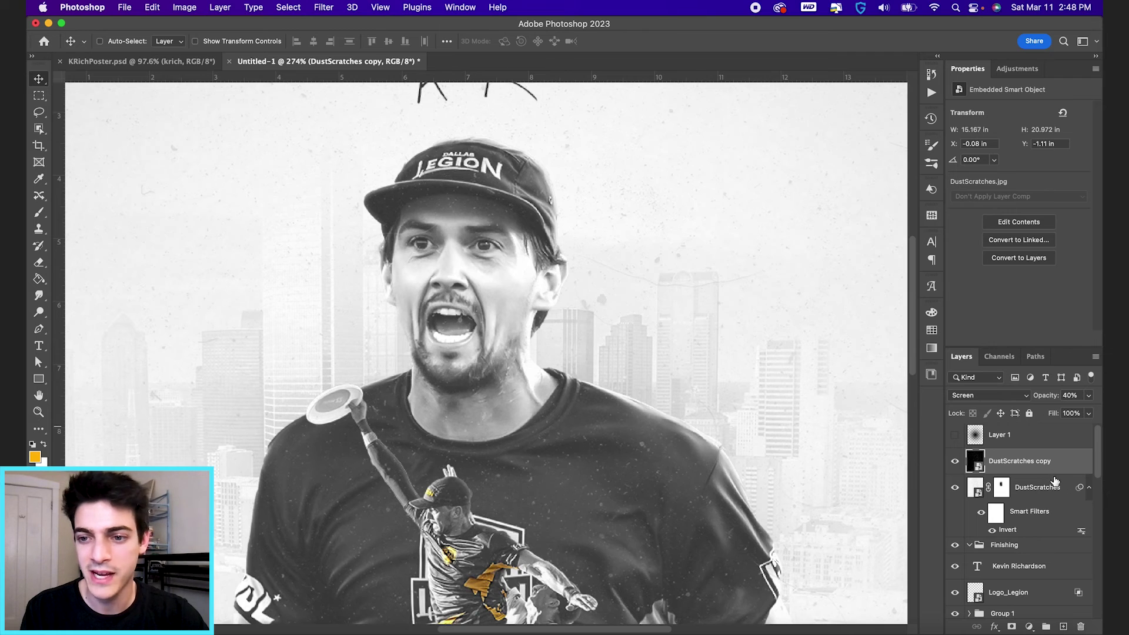
Step: Mask DustScratches copy over the face using a black size-100 brush at 25% flow
{"action": "left_click", "coordinate": [1011, 626]}
{"action": "key", "text": "b"}
{"action": "key", "text": "d"}
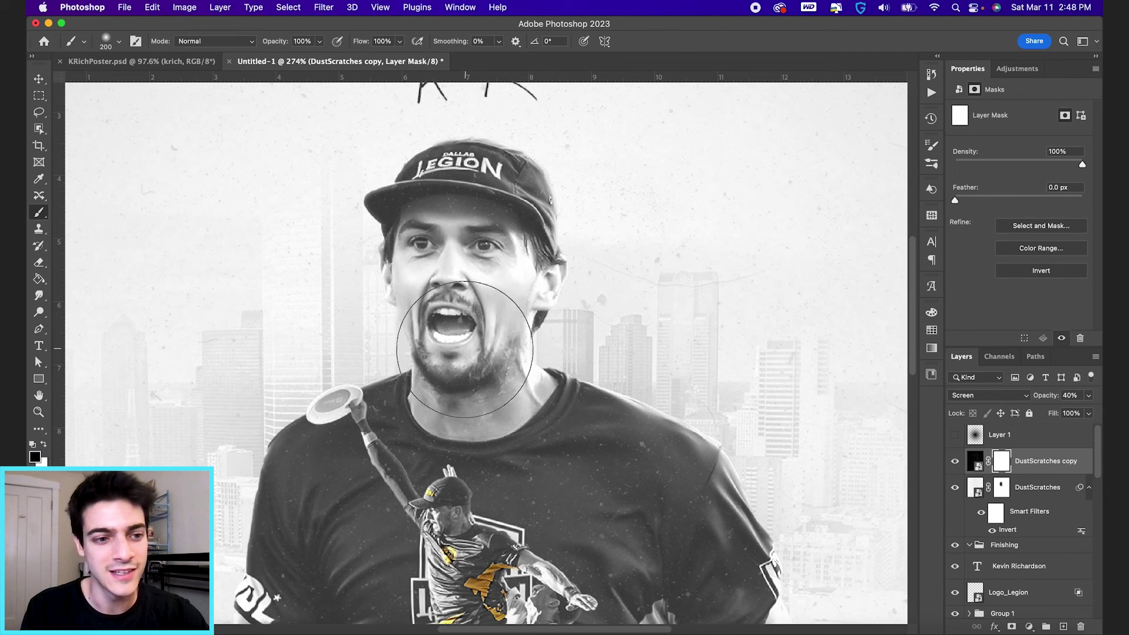
{"action": "left_click", "coordinate": [463, 348]}
{"action": "key", "text": "bracketleft"}
{"action": "key", "text": "bracketleft"}
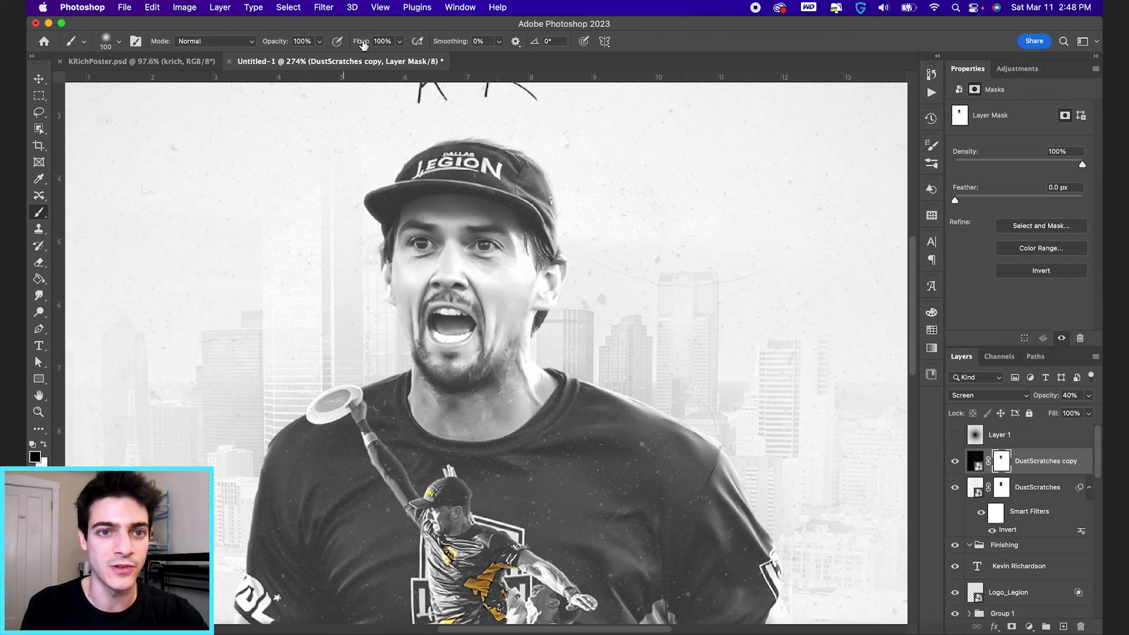
{"action": "mouse_move", "coordinate": [362, 42]}
{"action": "left_mouse_down"}
{"action": "mouse_move", "coordinate": [317, 46]}
{"action": "mouse_move", "coordinate": [426, 50]}
{"action": "left_mouse_up"}
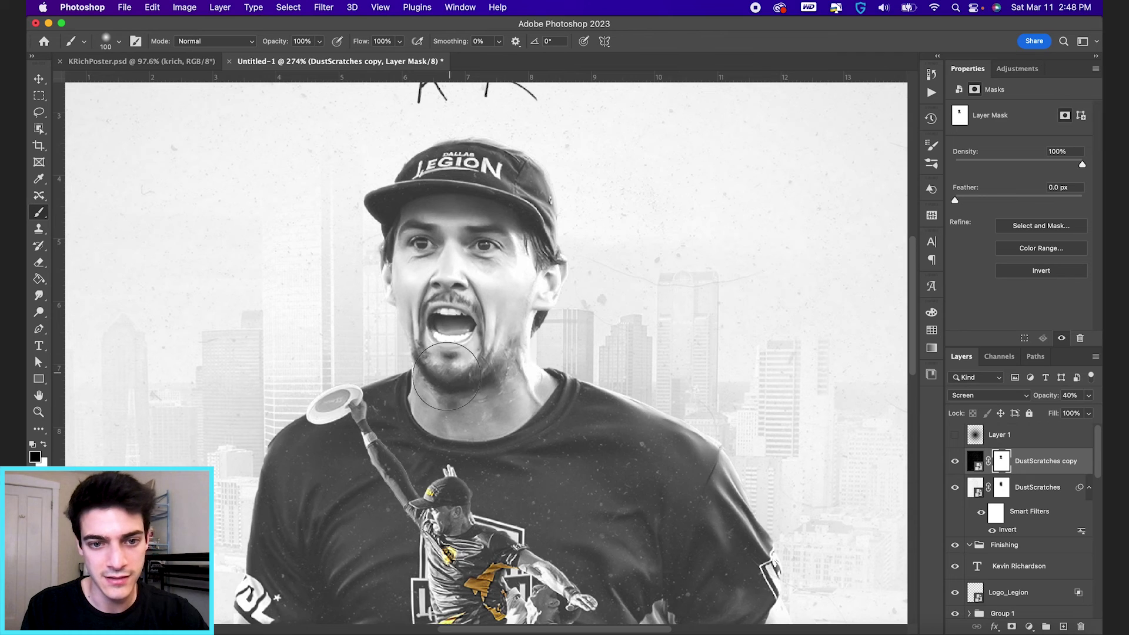
{"action": "scroll", "coordinate": [455, 415], "scroll_direction": "down", "scroll_amount": 6}
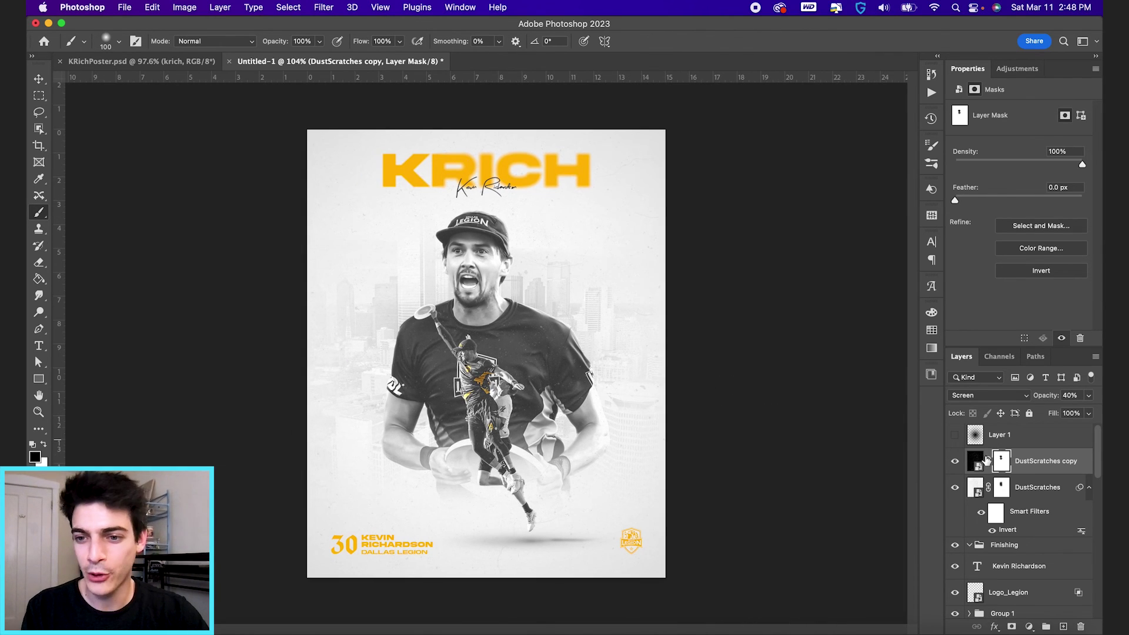
Step: Move both dust layers into the Finishing group, then add Layer 4 filled with 50% gray
{"action": "left_click", "coordinate": [1032, 494], "text": "shift"}
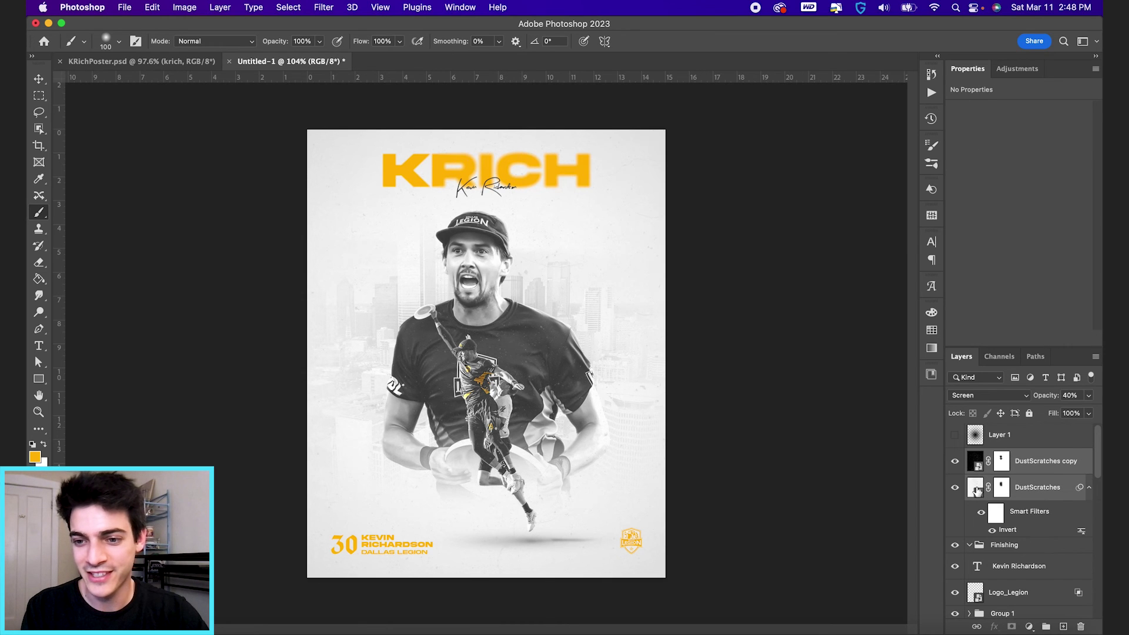
{"action": "left_click_drag", "start_coordinate": [976, 491], "coordinate": [987, 547]}
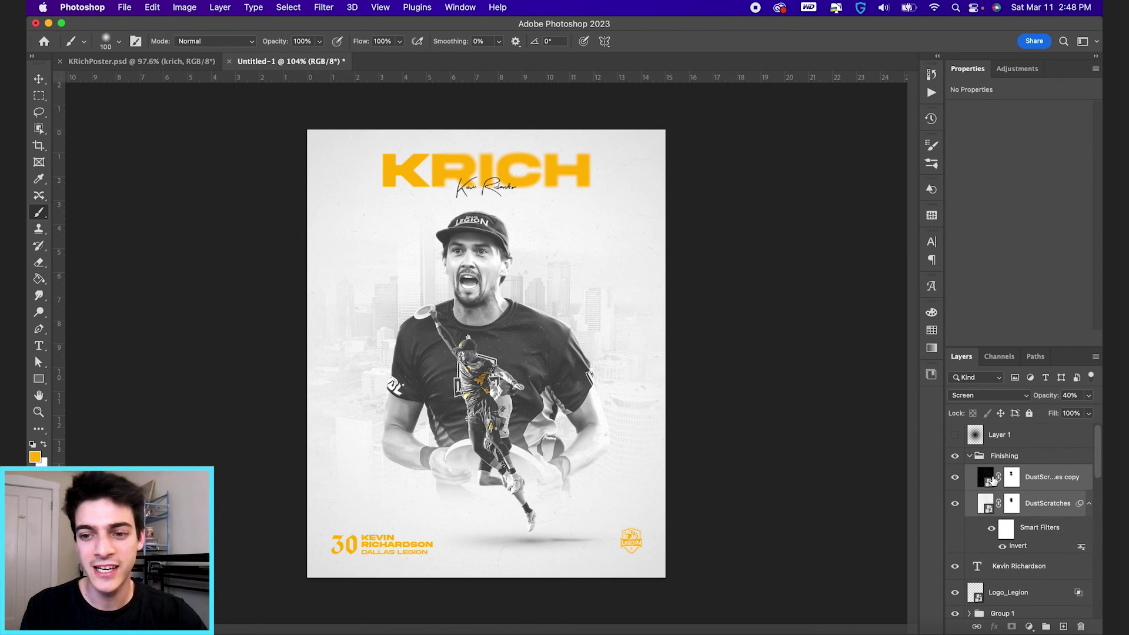
{"action": "key", "text": "super+shift+alt+n"}
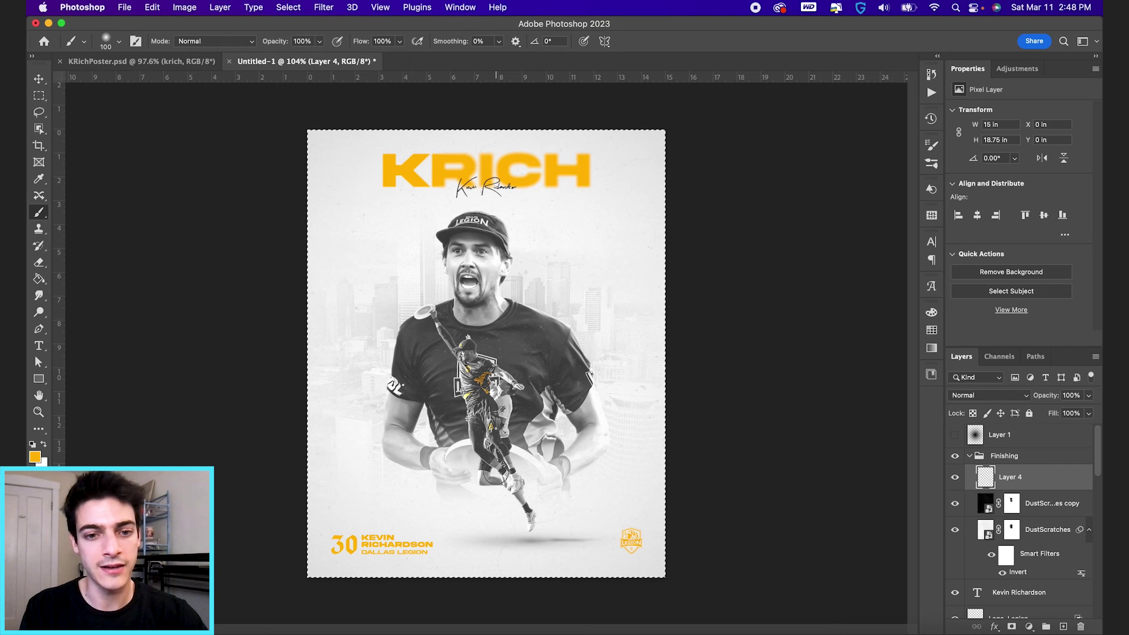
{"action": "key", "text": "super+a"}
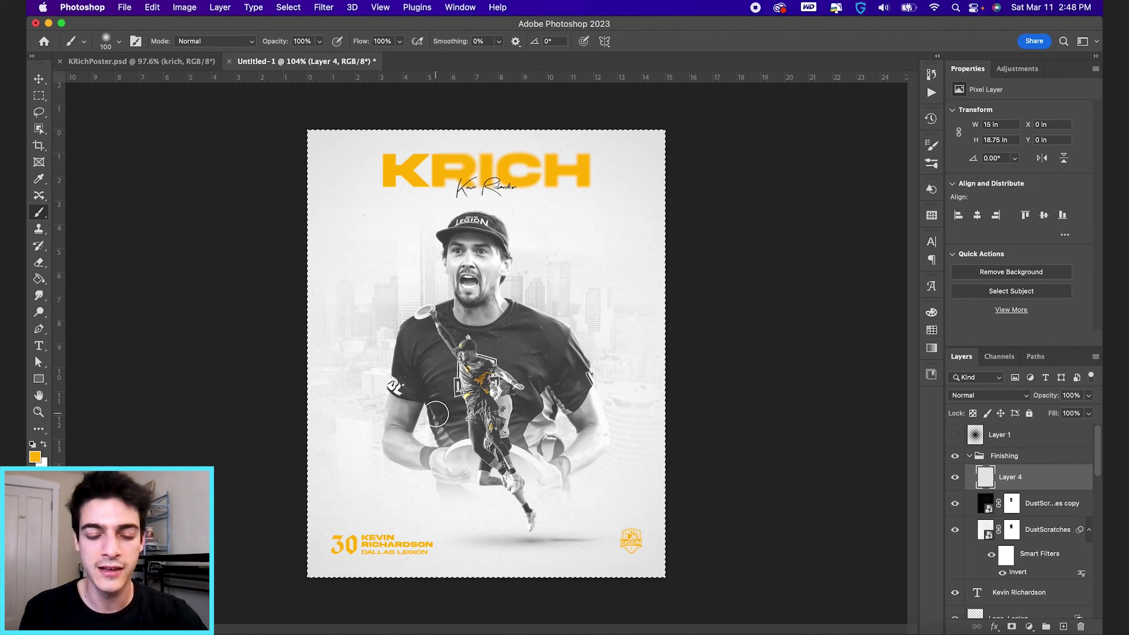
{"action": "key", "text": "w"}
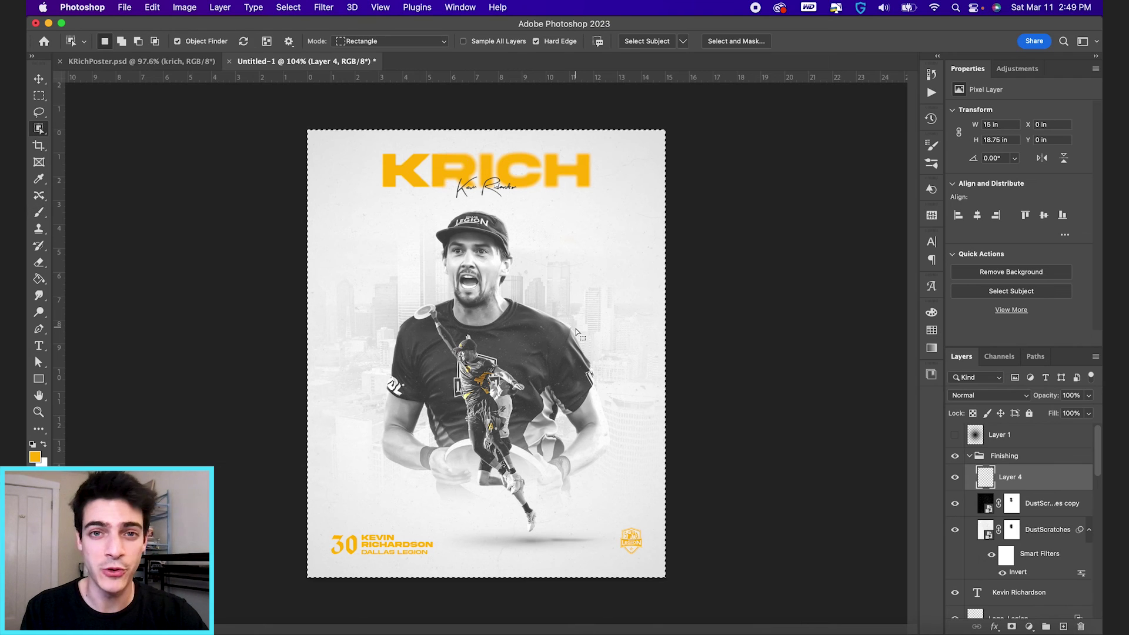
{"action": "right_click", "coordinate": [542, 328]}
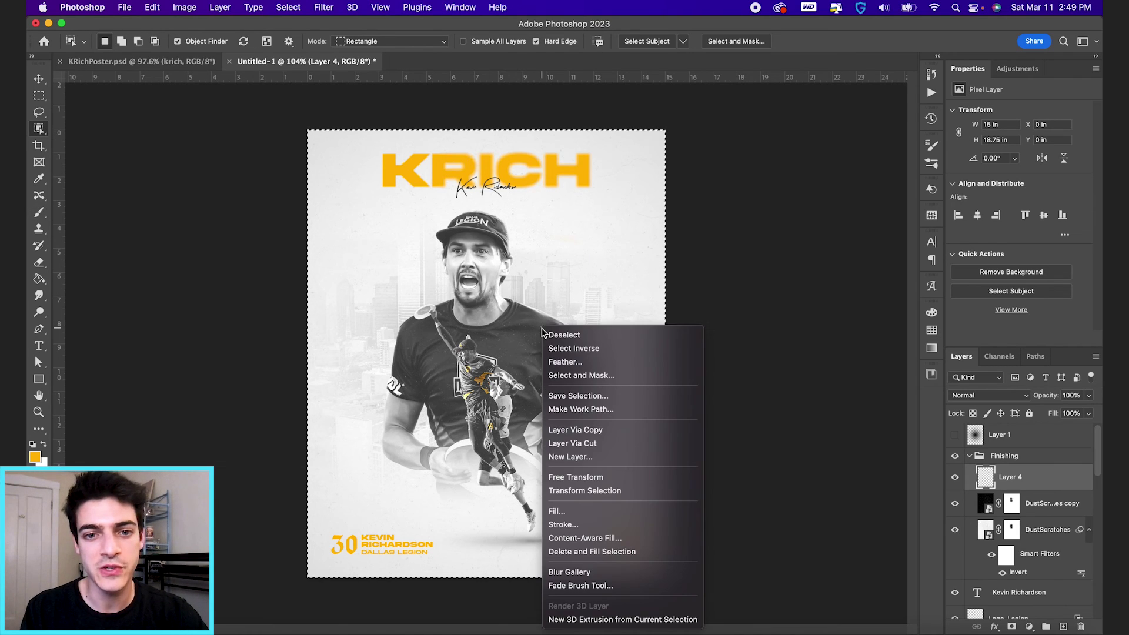
{"action": "left_click", "coordinate": [617, 510]}
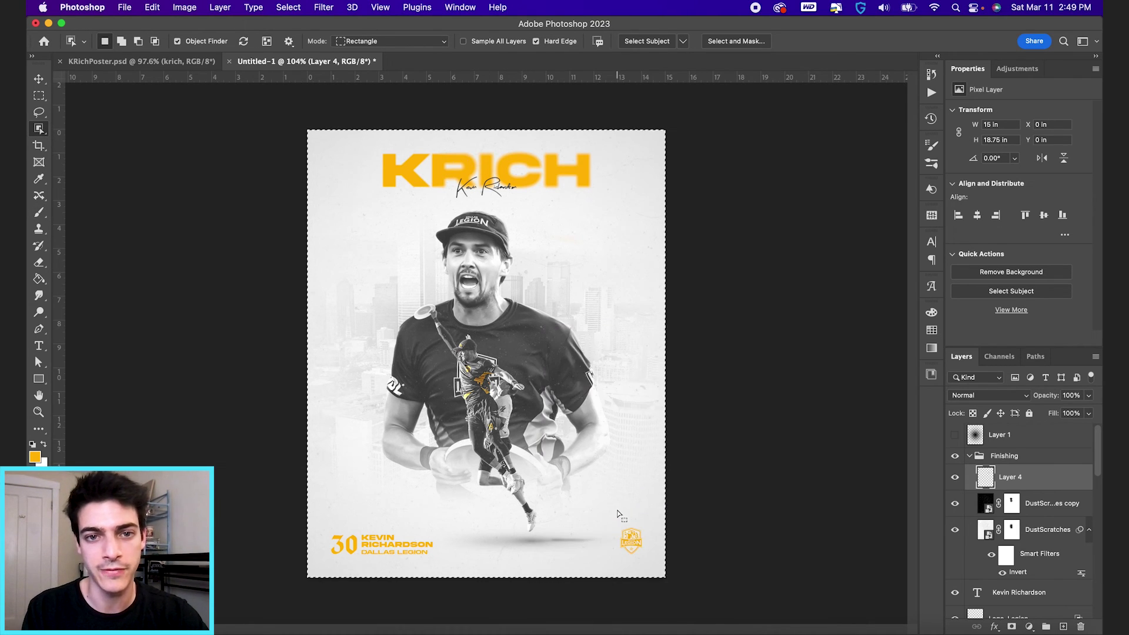
{"action": "left_click", "coordinate": [649, 265]}
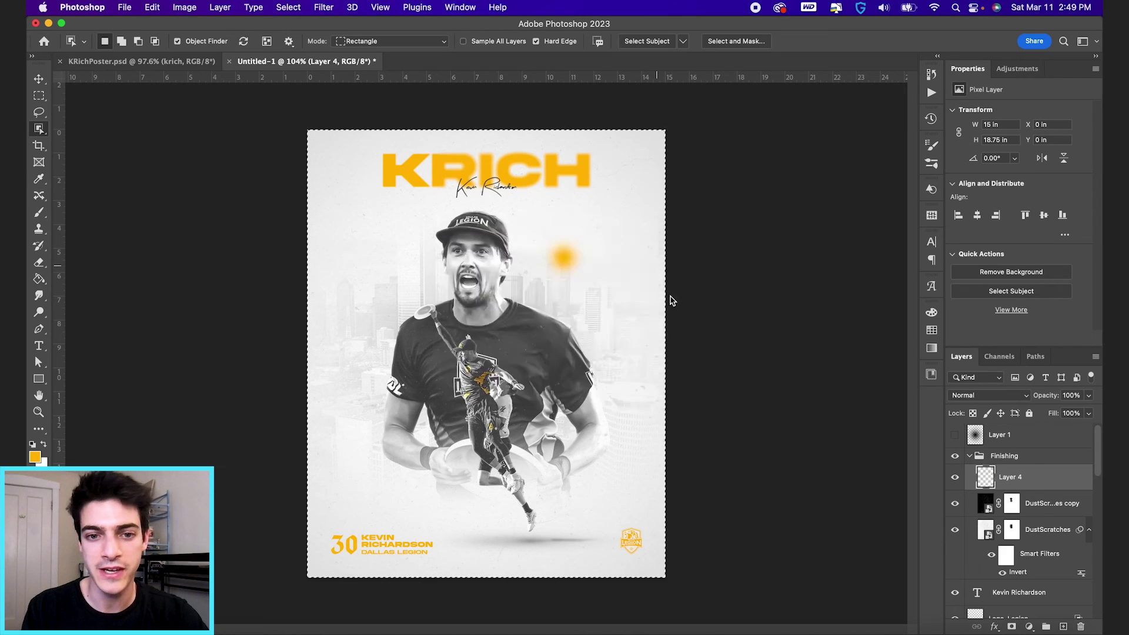
{"action": "key", "text": "super+d"}
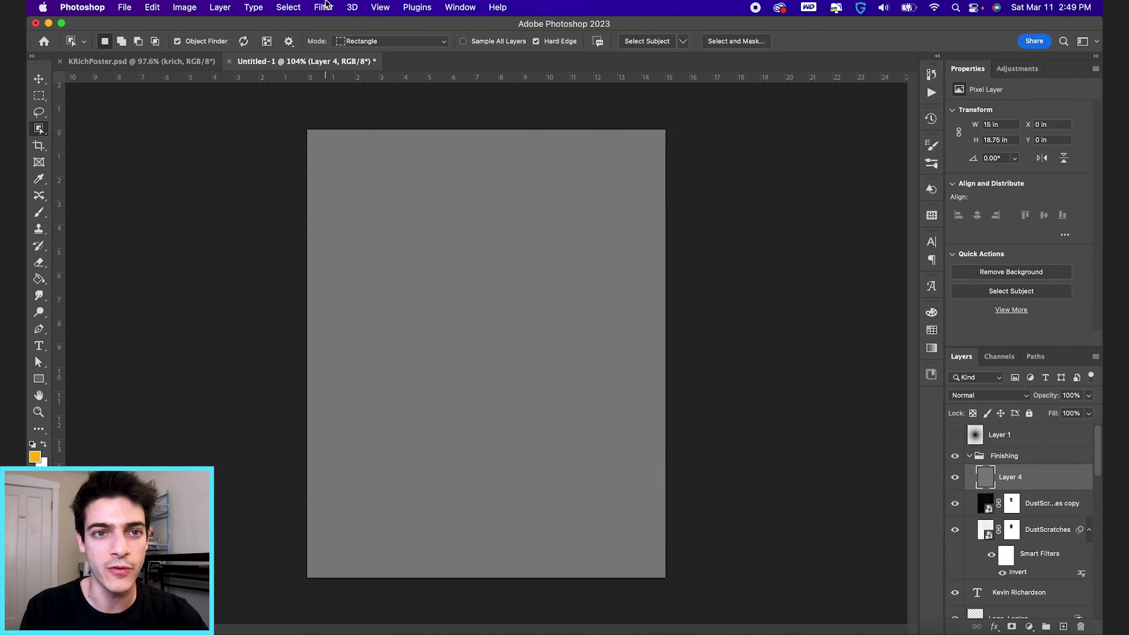
Step: Convert the gray Layer 4 for smart filters and apply Add Noise to it
{"action": "left_click", "coordinate": [324, 7]}
{"action": "left_click", "coordinate": [355, 44]}
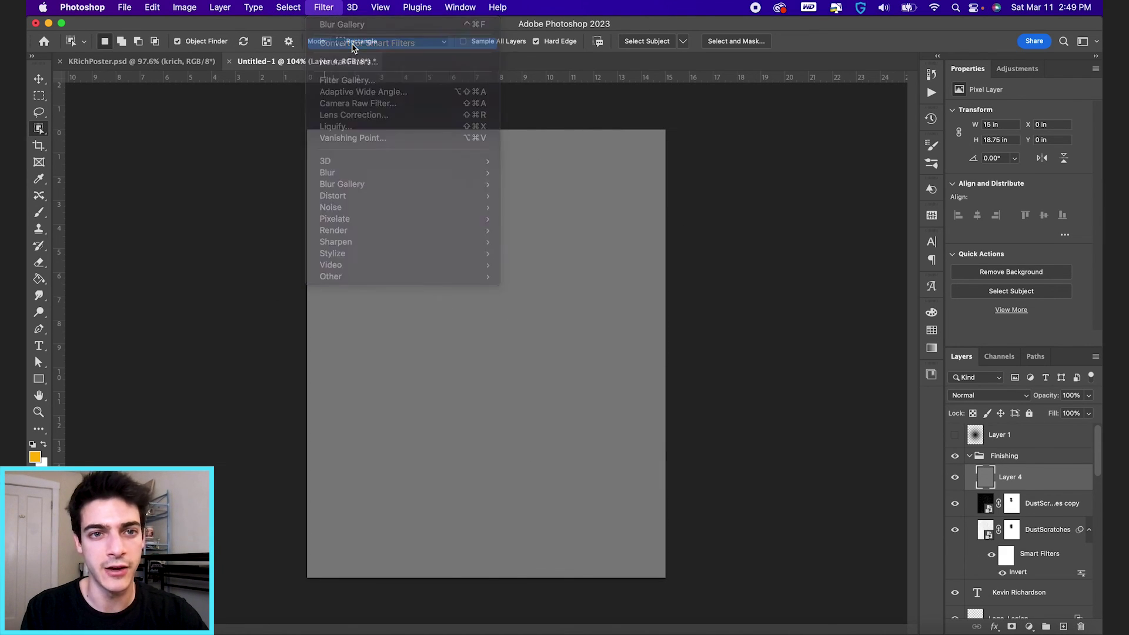
{"action": "left_click", "coordinate": [325, 7]}
{"action": "mouse_move", "coordinate": [353, 207]}
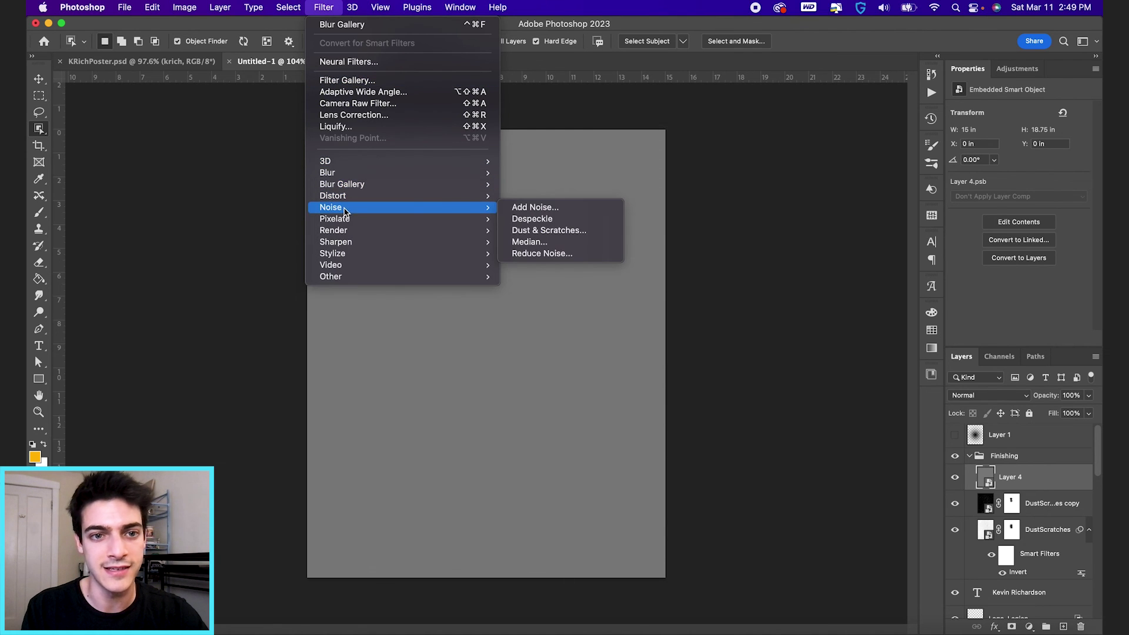
{"action": "left_click", "coordinate": [545, 210]}
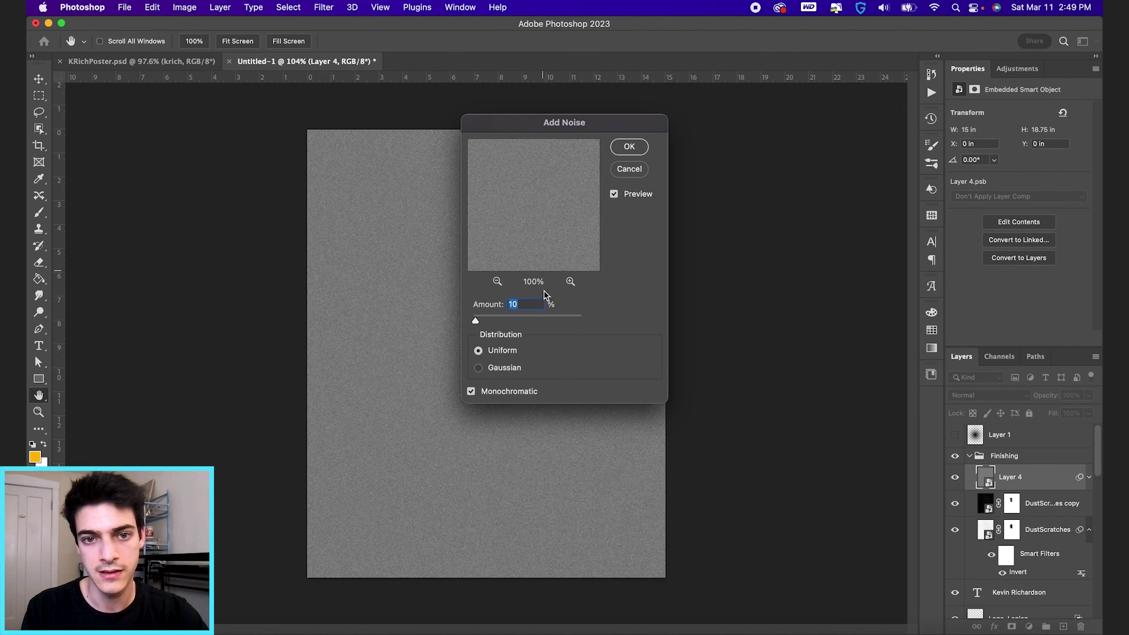
{"action": "key", "text": "Return"}
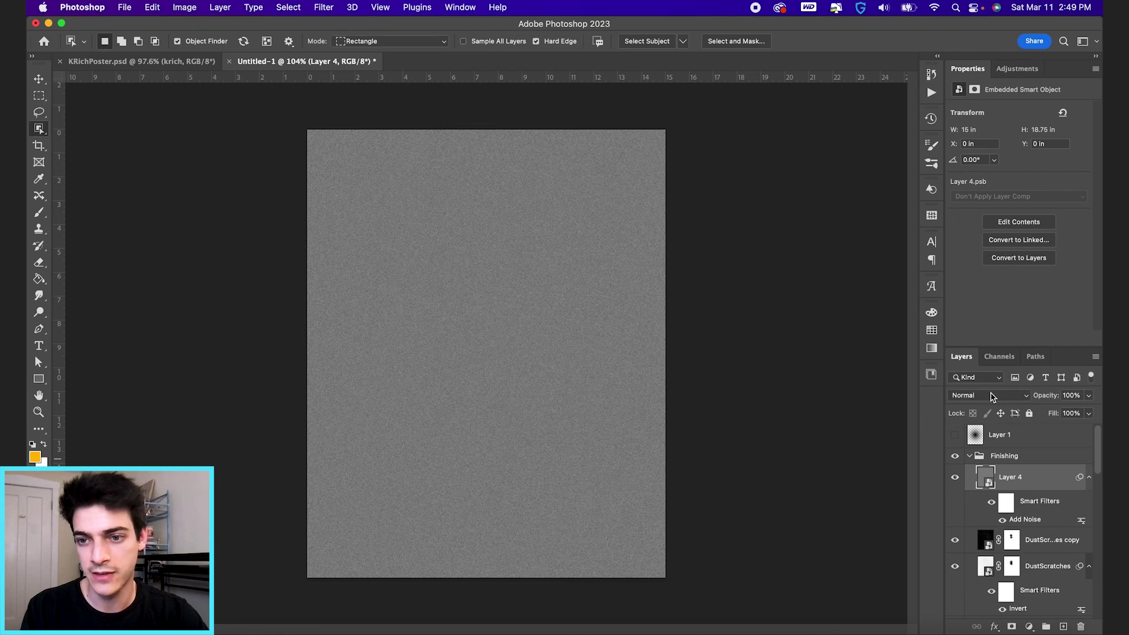
Step: Set the noise layer to Hard Light blend mode at 50% opacity, fitting the poster on screen
{"action": "left_click", "coordinate": [989, 395]}
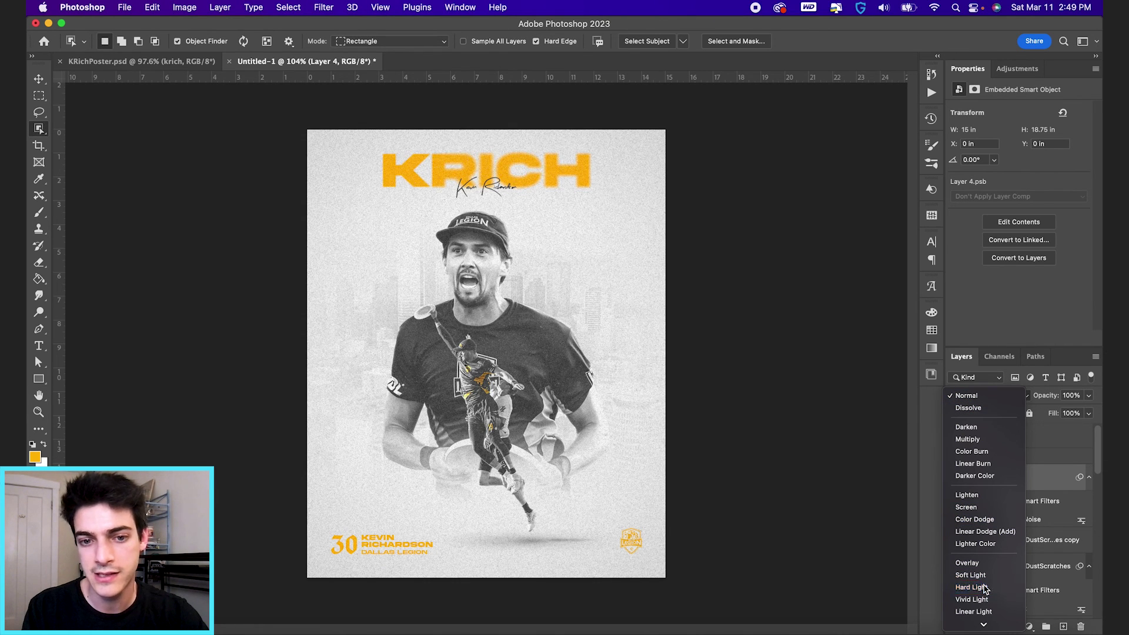
{"action": "left_click", "coordinate": [971, 587]}
{"action": "key", "text": "q"}
{"action": "key", "text": "q"}
{"action": "key", "text": "v"}
{"action": "key", "text": "ctrl+0"}
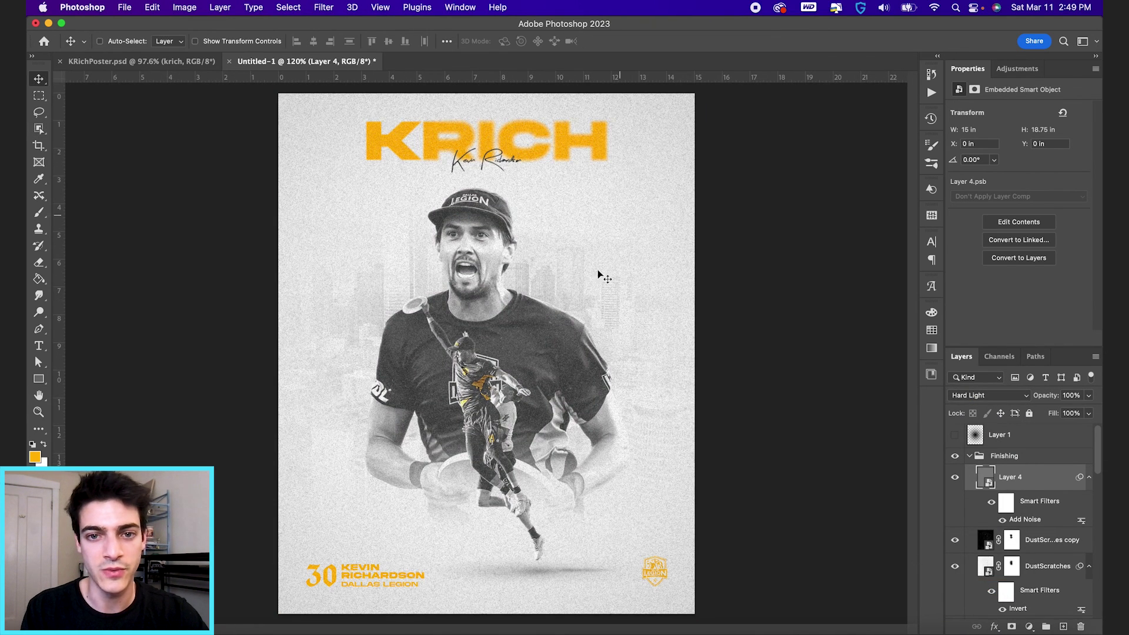
{"action": "left_click", "coordinate": [1071, 395]}
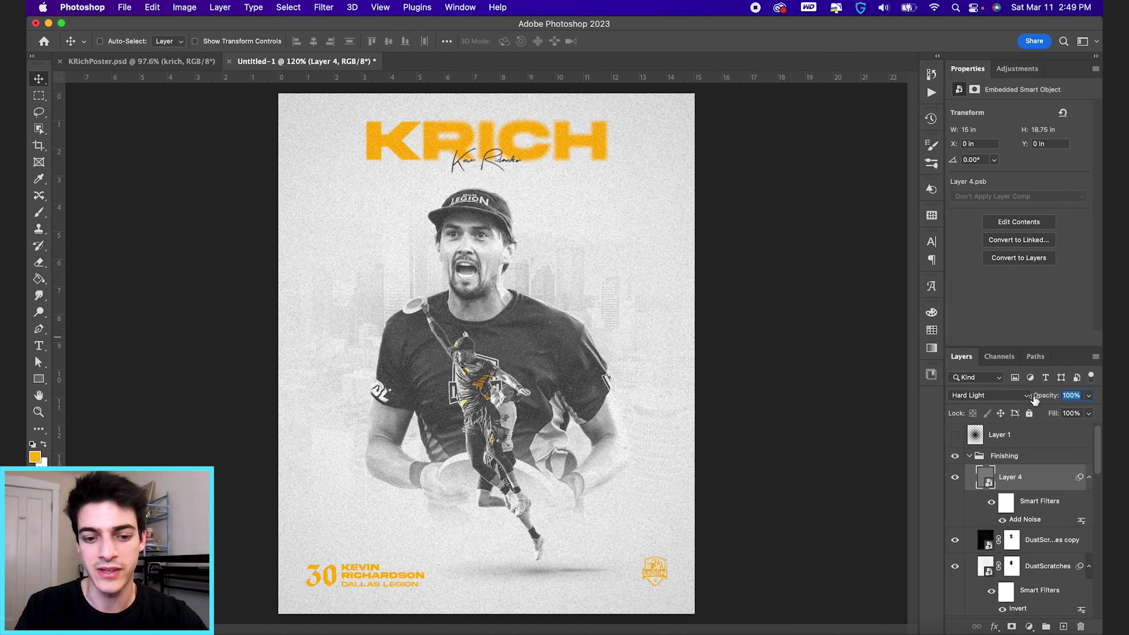
{"action": "type", "text": "50"}
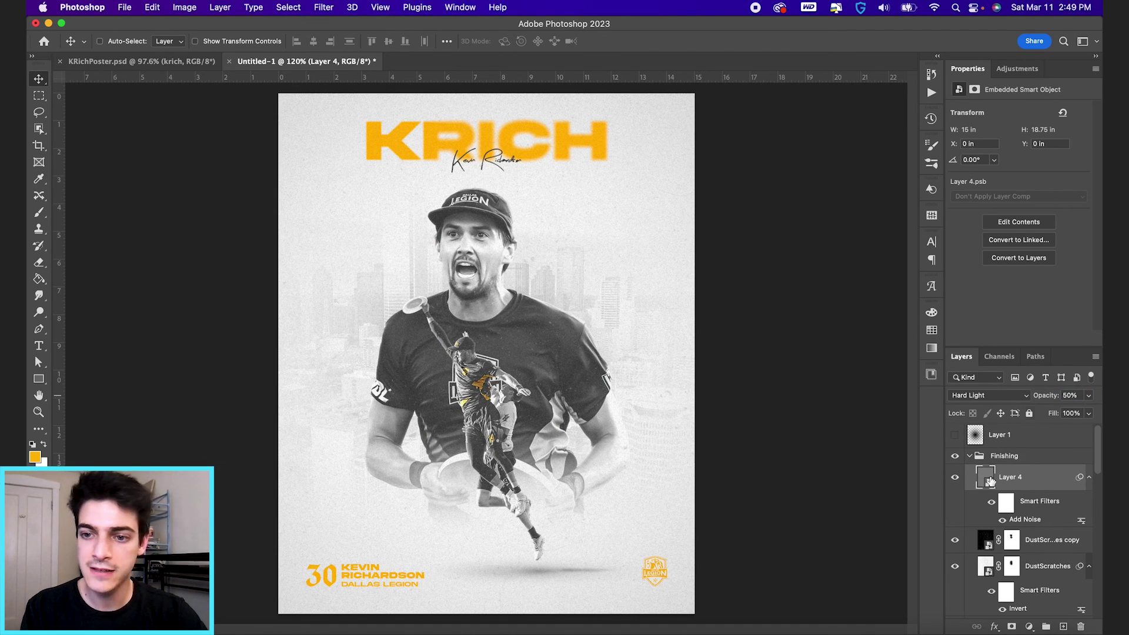
{"action": "left_click", "coordinate": [969, 456]}
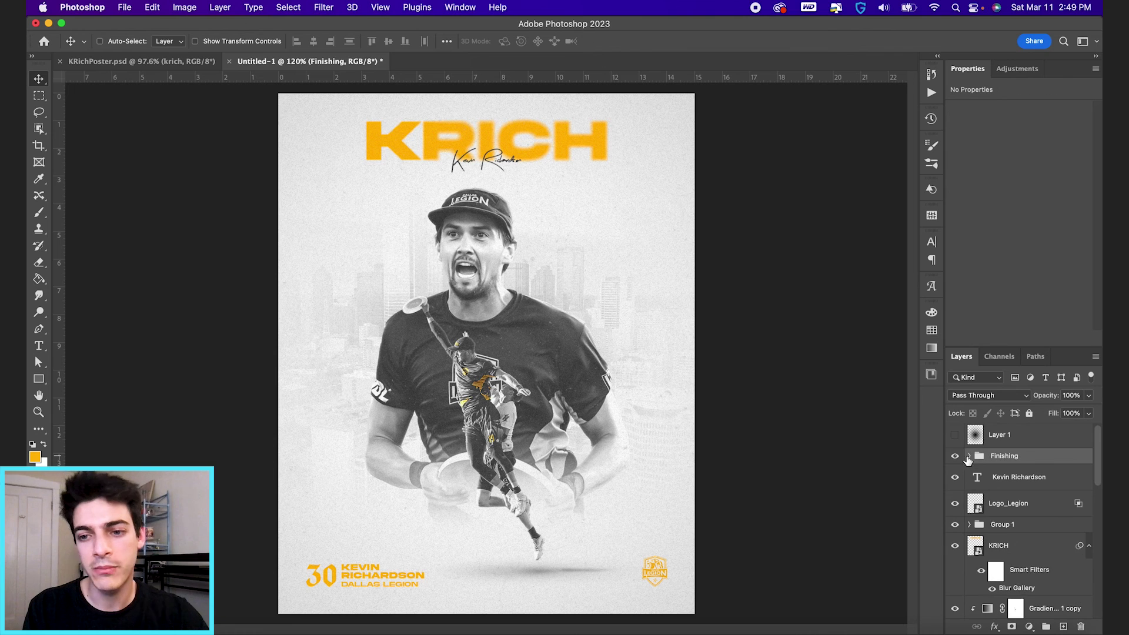
{"action": "left_click", "coordinate": [955, 457]}
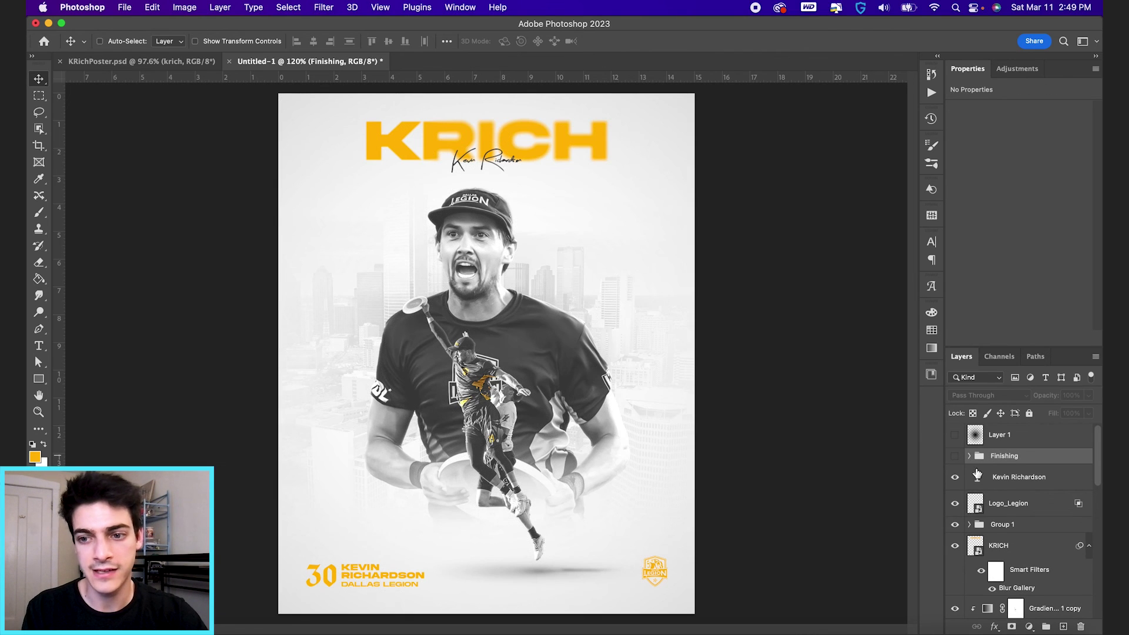
{"action": "left_click", "coordinate": [979, 480]}
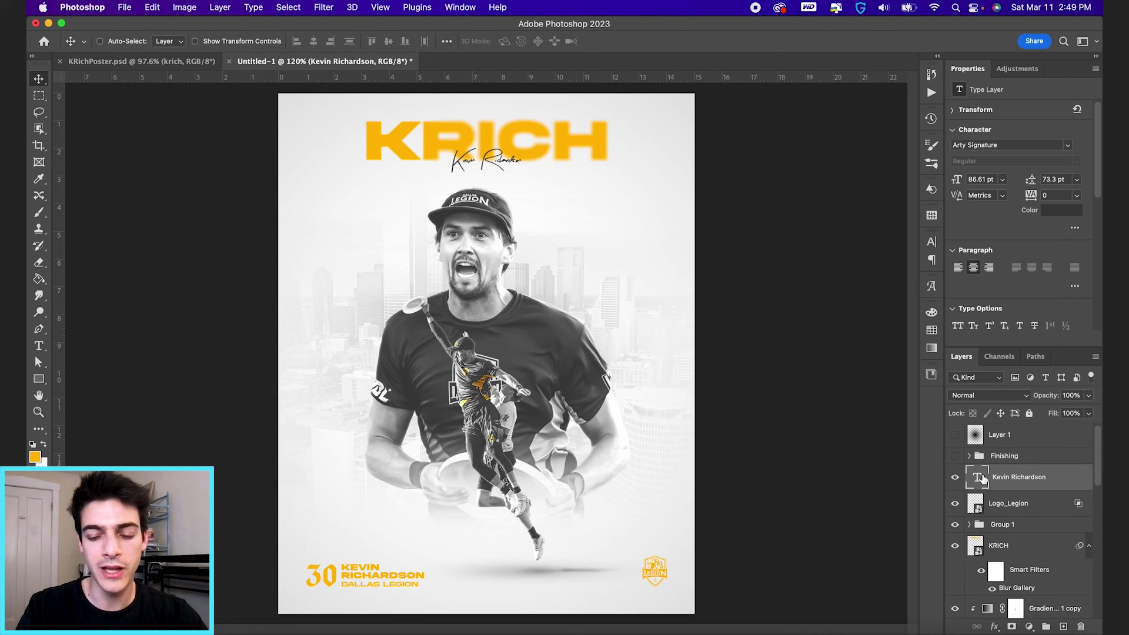
{"action": "key", "text": "super+shift+alt+n"}
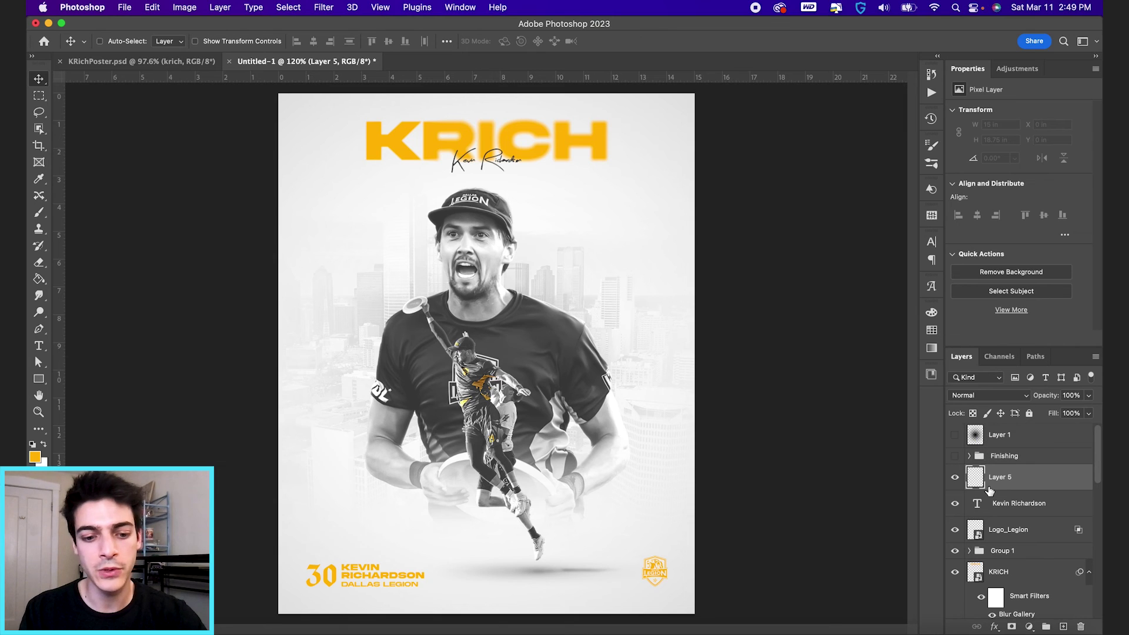
{"action": "key", "text": "super"}
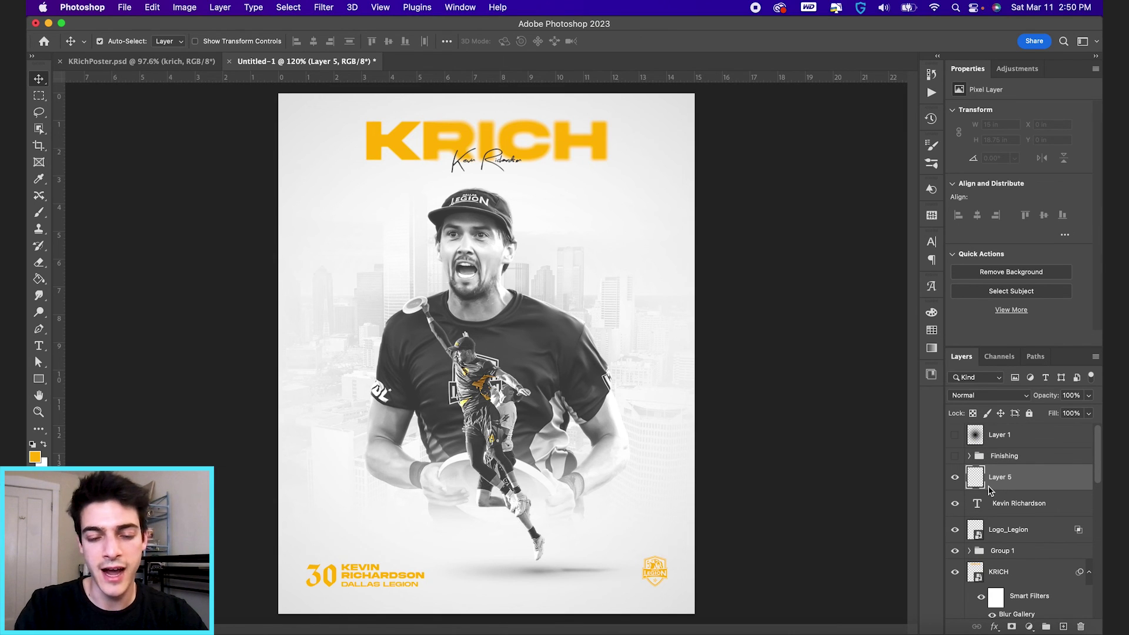
{"action": "key", "text": "super+shift+alt+e"}
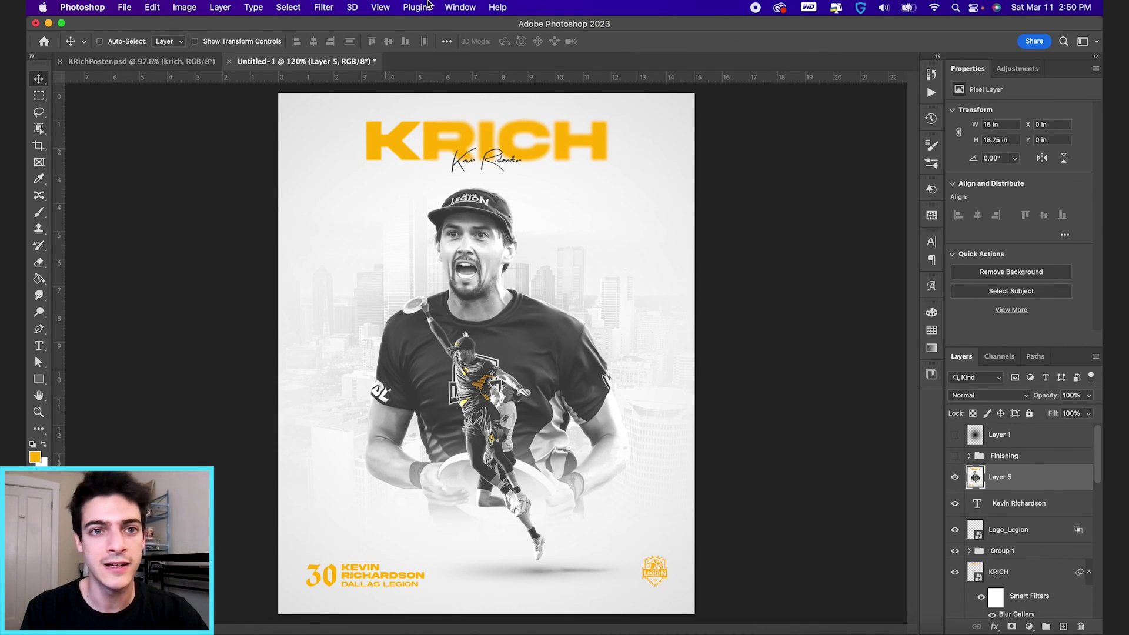
Step: Convert the merged Layer 5 for smart filters and open the Camera Raw Filter
{"action": "left_click", "coordinate": [324, 7]}
{"action": "left_click", "coordinate": [345, 46]}
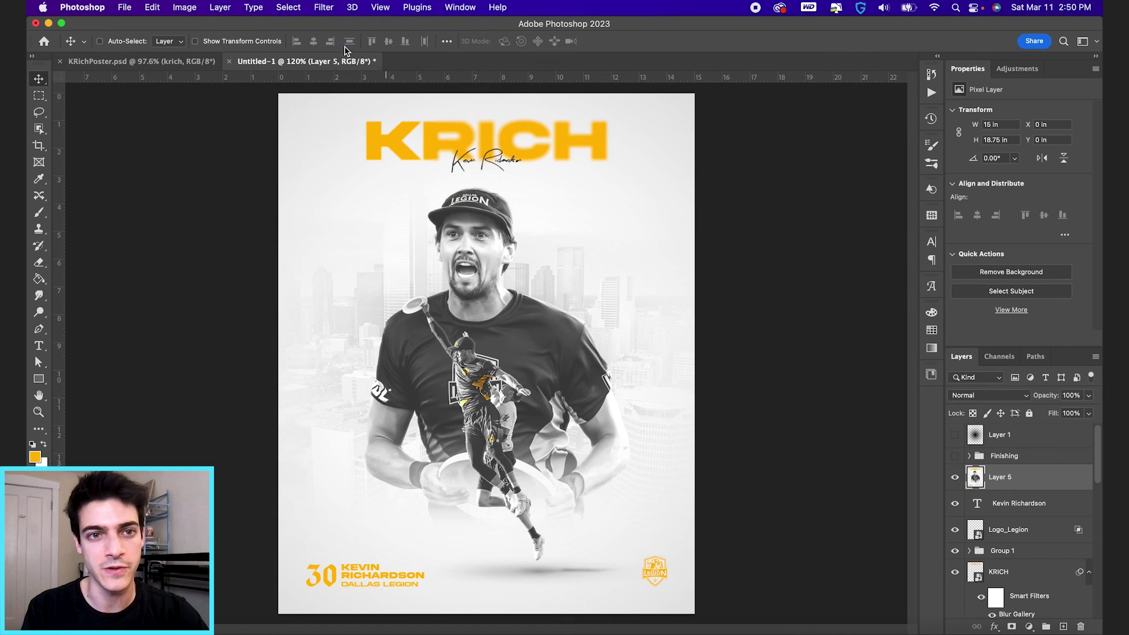
{"action": "left_click", "coordinate": [321, 6]}
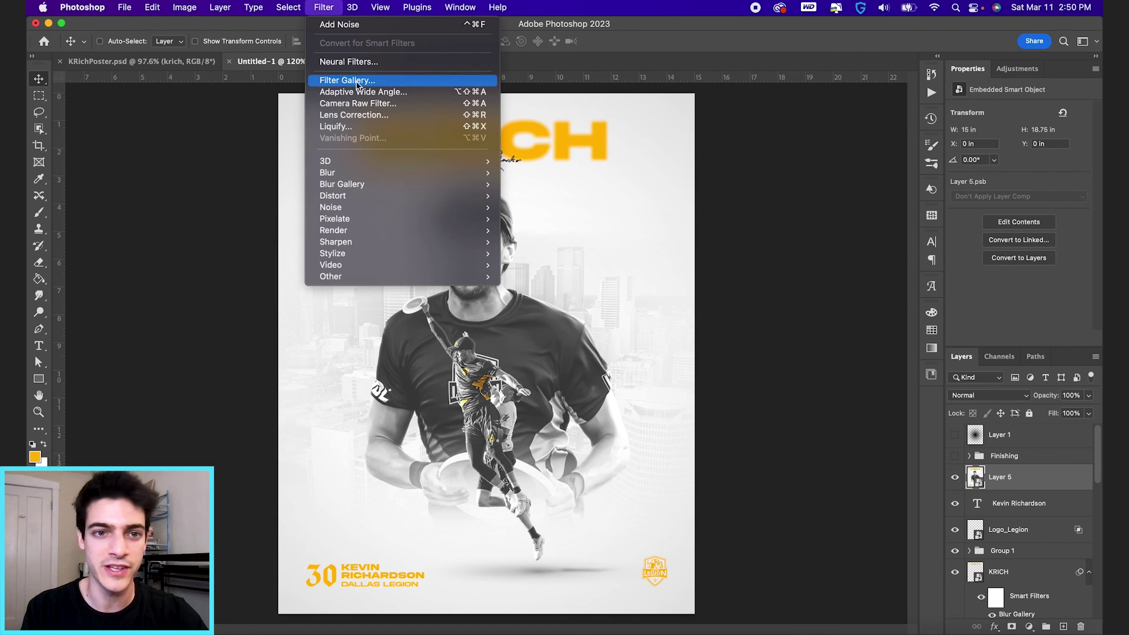
{"action": "left_click", "coordinate": [360, 103]}
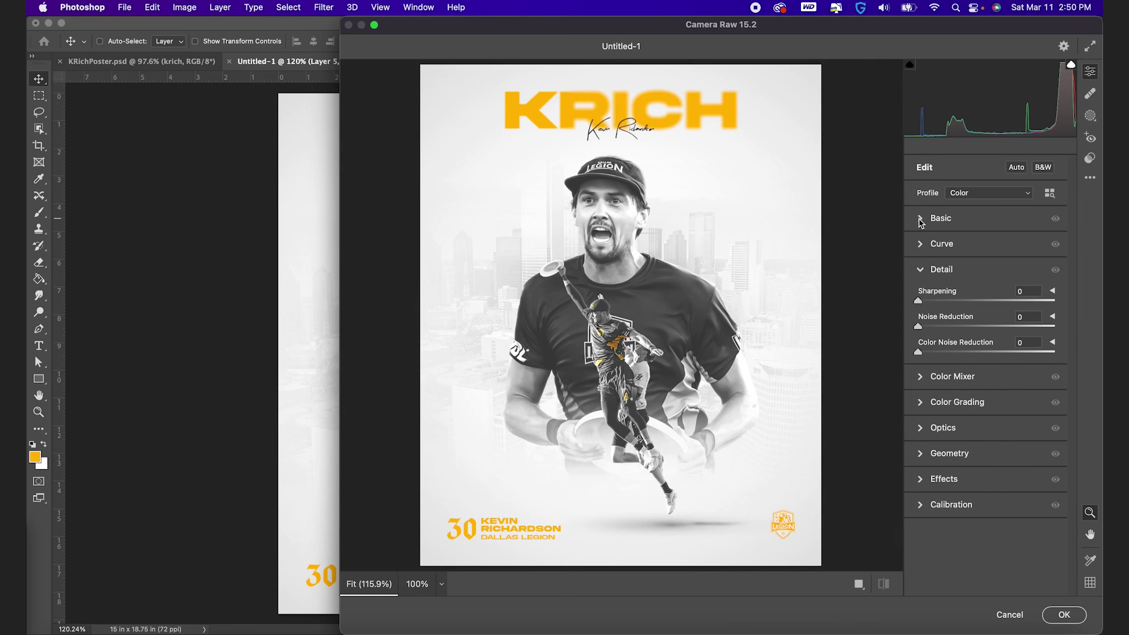
Step: In Camera Raw, set Exposure -0.15 and Contrast +16, add a light vignette, and apply
{"action": "left_click", "coordinate": [921, 220]}
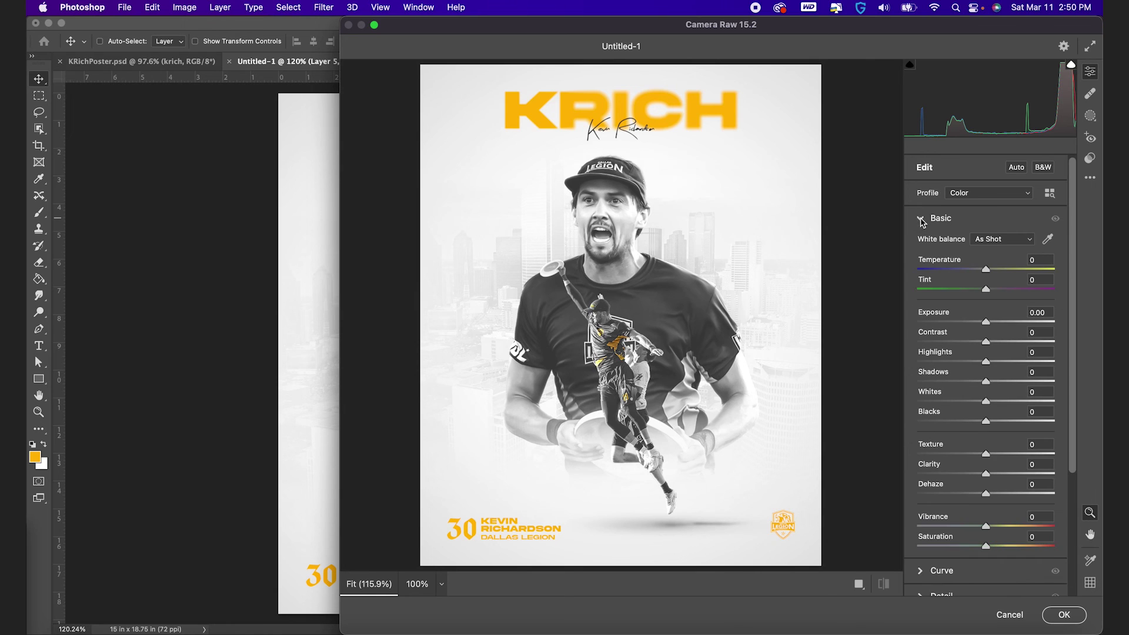
{"action": "mouse_move", "coordinate": [988, 325]}
{"action": "left_mouse_down"}
{"action": "mouse_move", "coordinate": [1000, 323]}
{"action": "mouse_move", "coordinate": [987, 325]}
{"action": "left_mouse_up"}
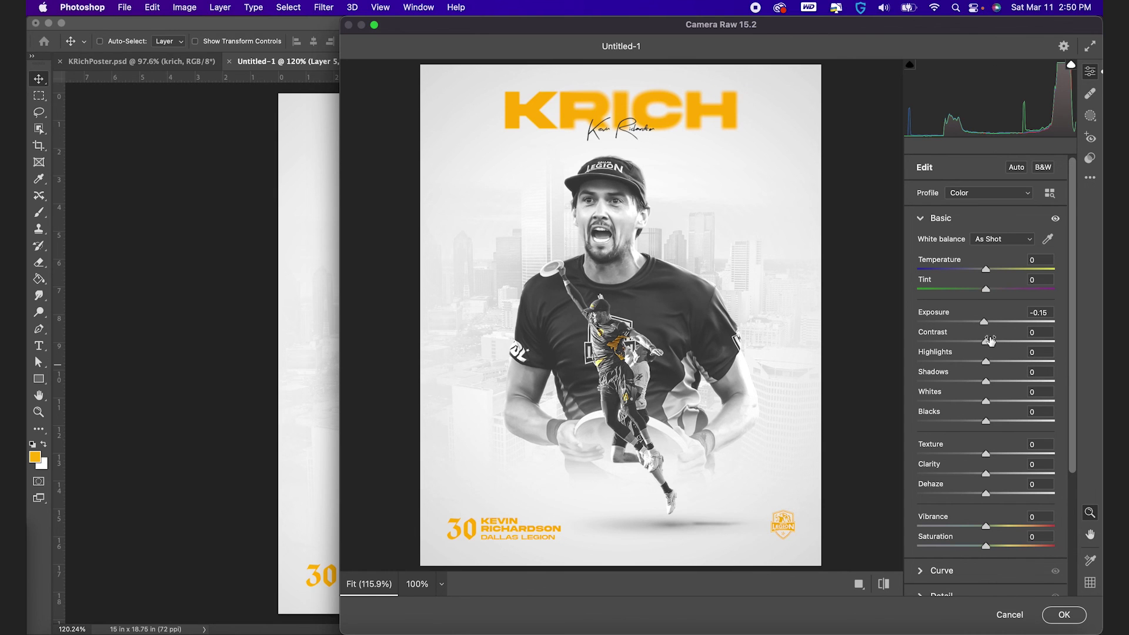
{"action": "left_click_drag", "start_coordinate": [987, 345], "coordinate": [995, 478]}
{"action": "scroll", "coordinate": [994, 478], "scroll_direction": "down", "scroll_amount": 6}
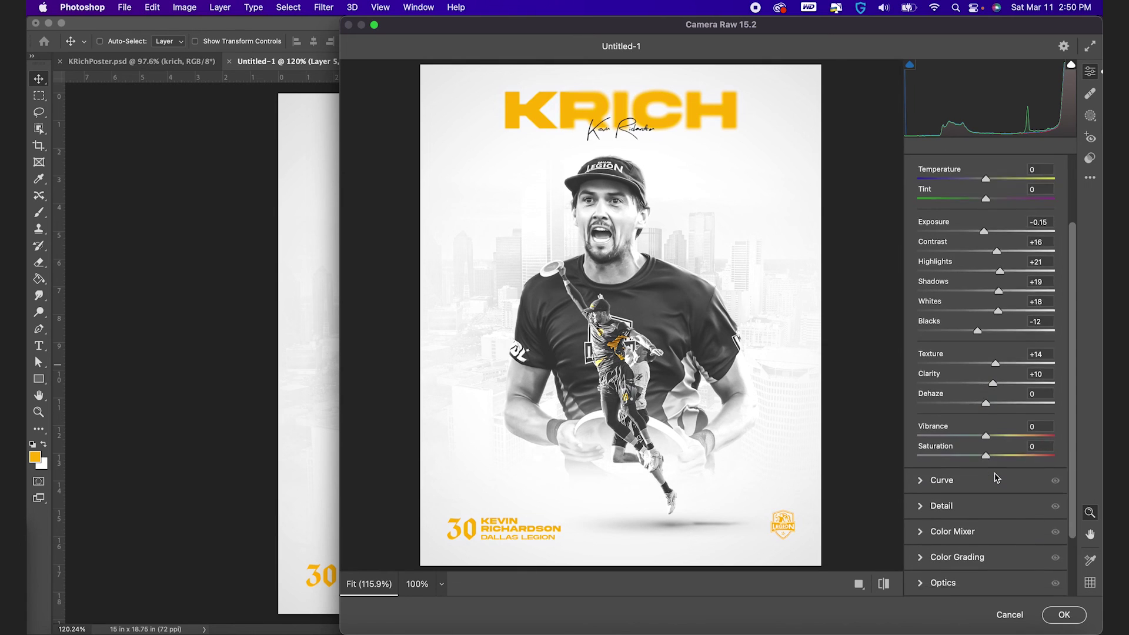
{"action": "left_click", "coordinate": [924, 555]}
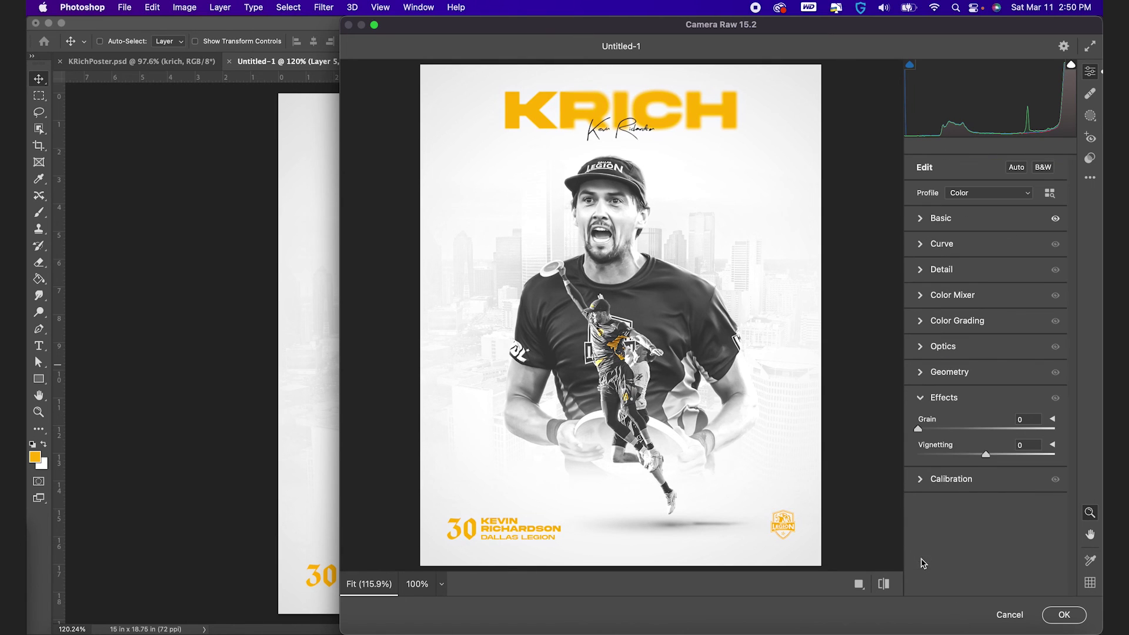
{"action": "mouse_move", "coordinate": [986, 458]}
{"action": "left_mouse_down"}
{"action": "mouse_move", "coordinate": [926, 460]}
{"action": "mouse_move", "coordinate": [991, 462]}
{"action": "mouse_move", "coordinate": [974, 463]}
{"action": "left_mouse_up"}
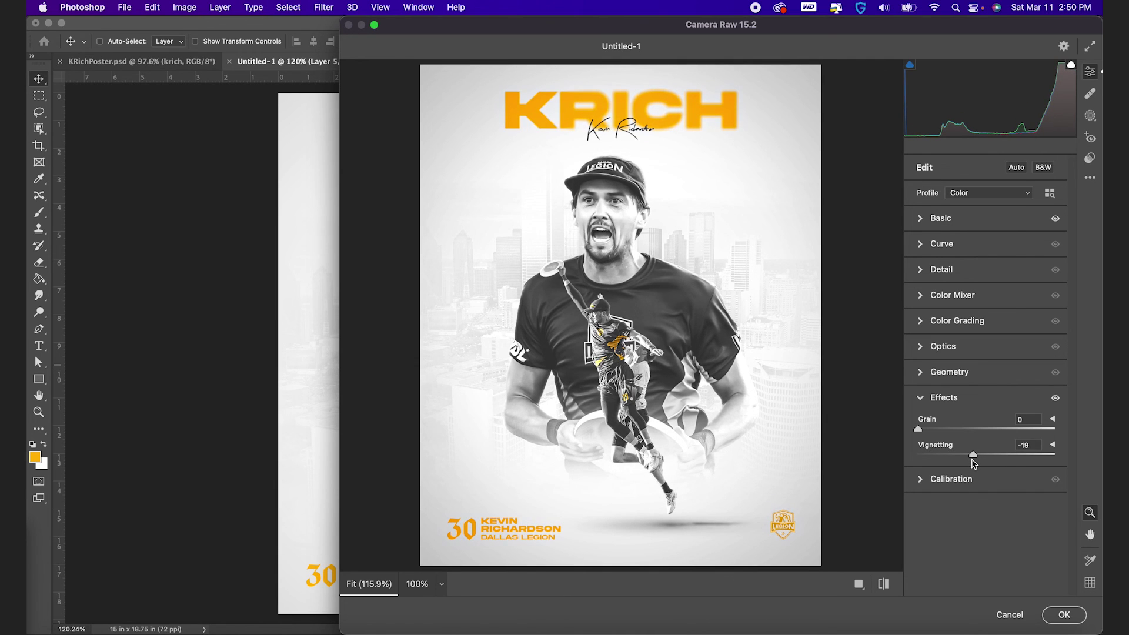
{"action": "left_click", "coordinate": [1065, 614]}
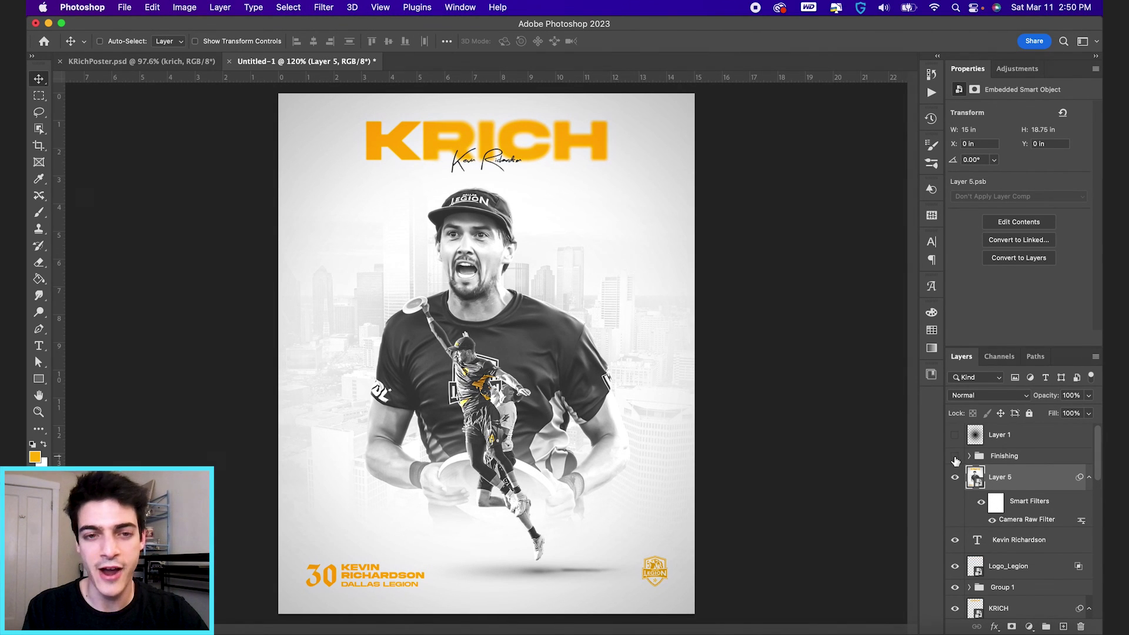
Step: Turn the Finishing group's visibility back on above the graded Layer 5
{"action": "left_click", "coordinate": [955, 456]}
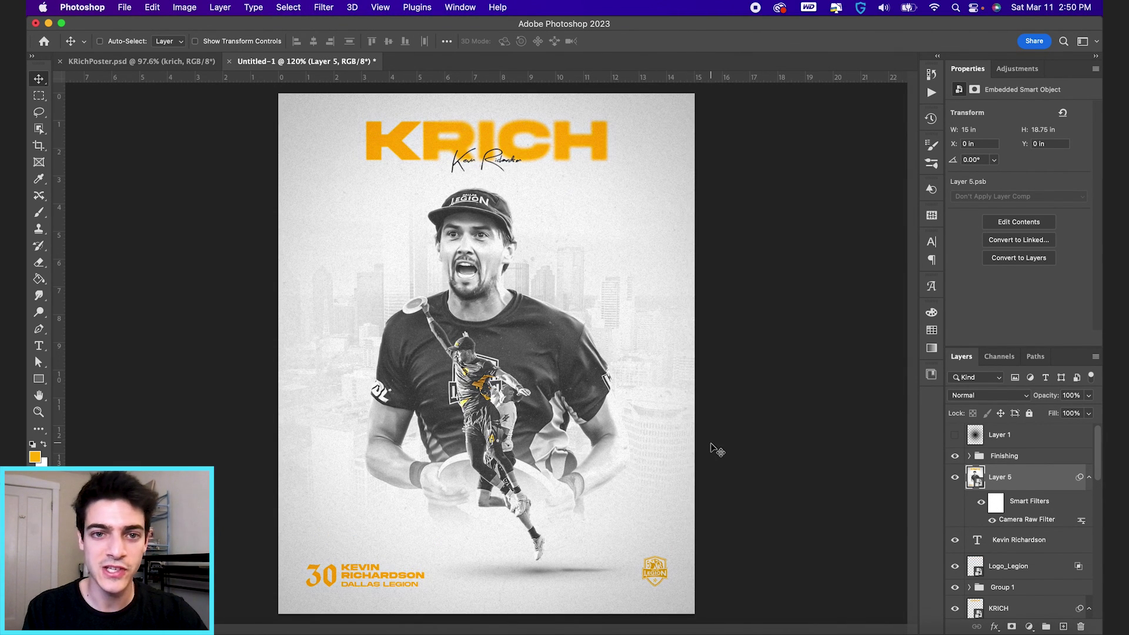